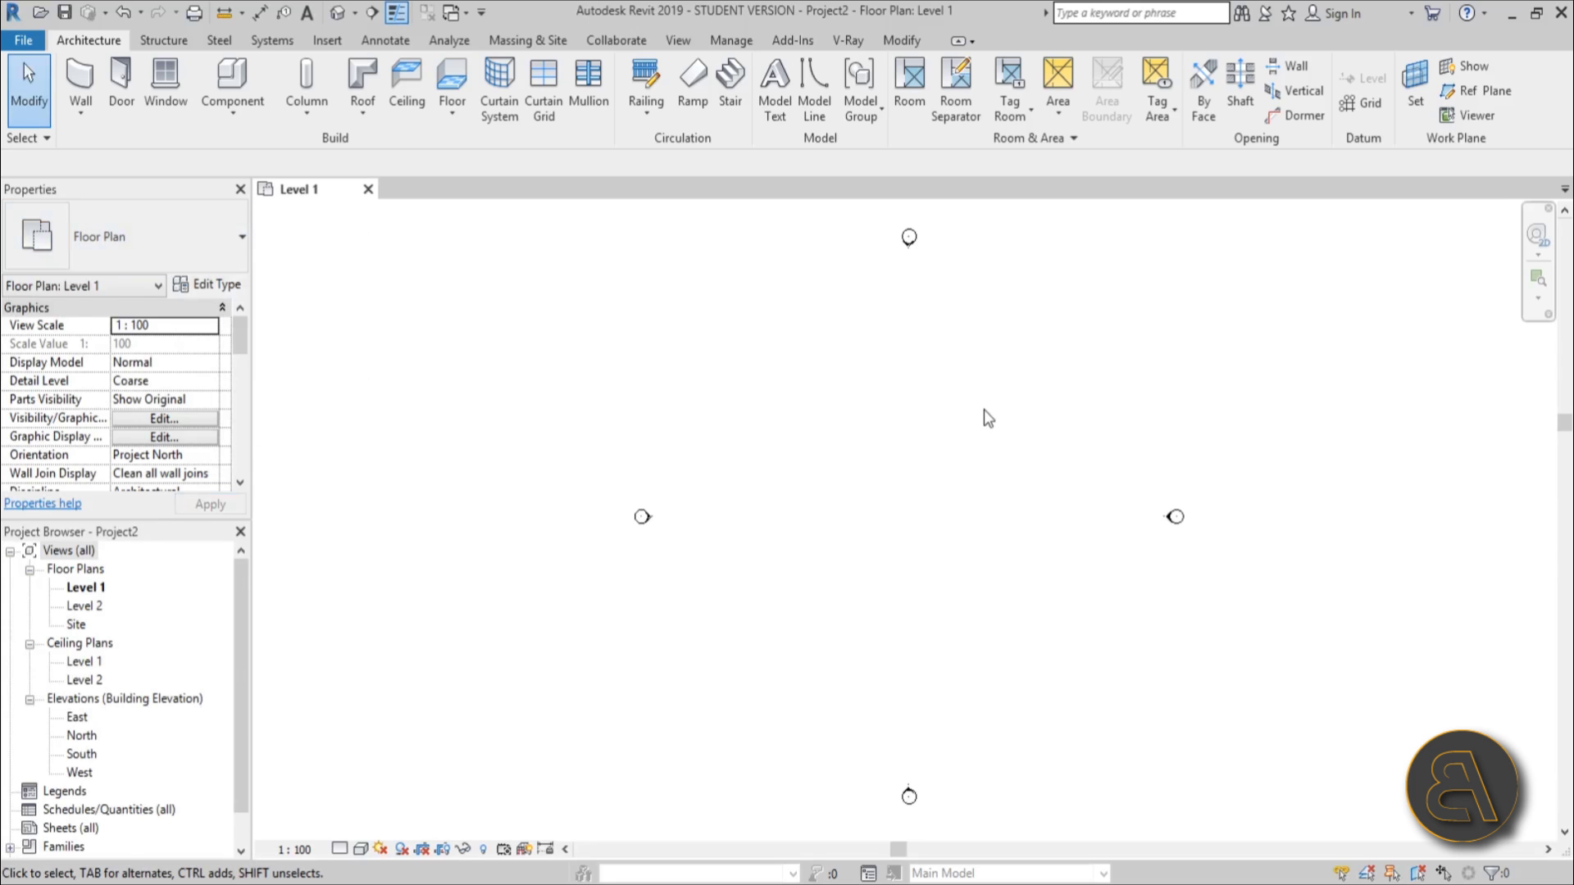
Set the project's length units to Meters with 0 decimal places.
key(u)
key(n)
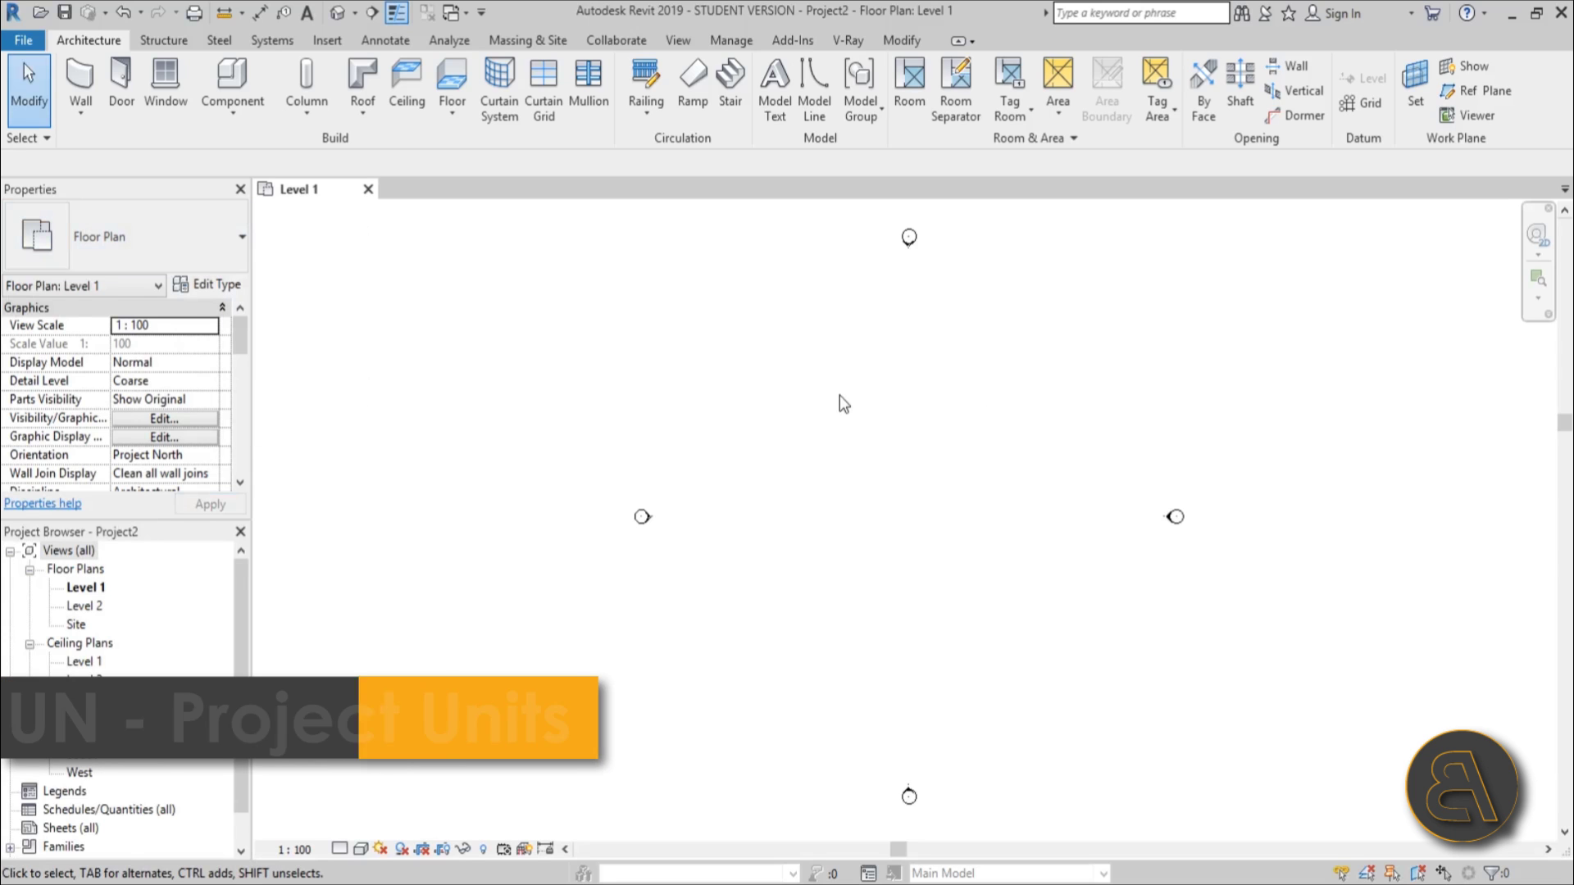
click(776, 340)
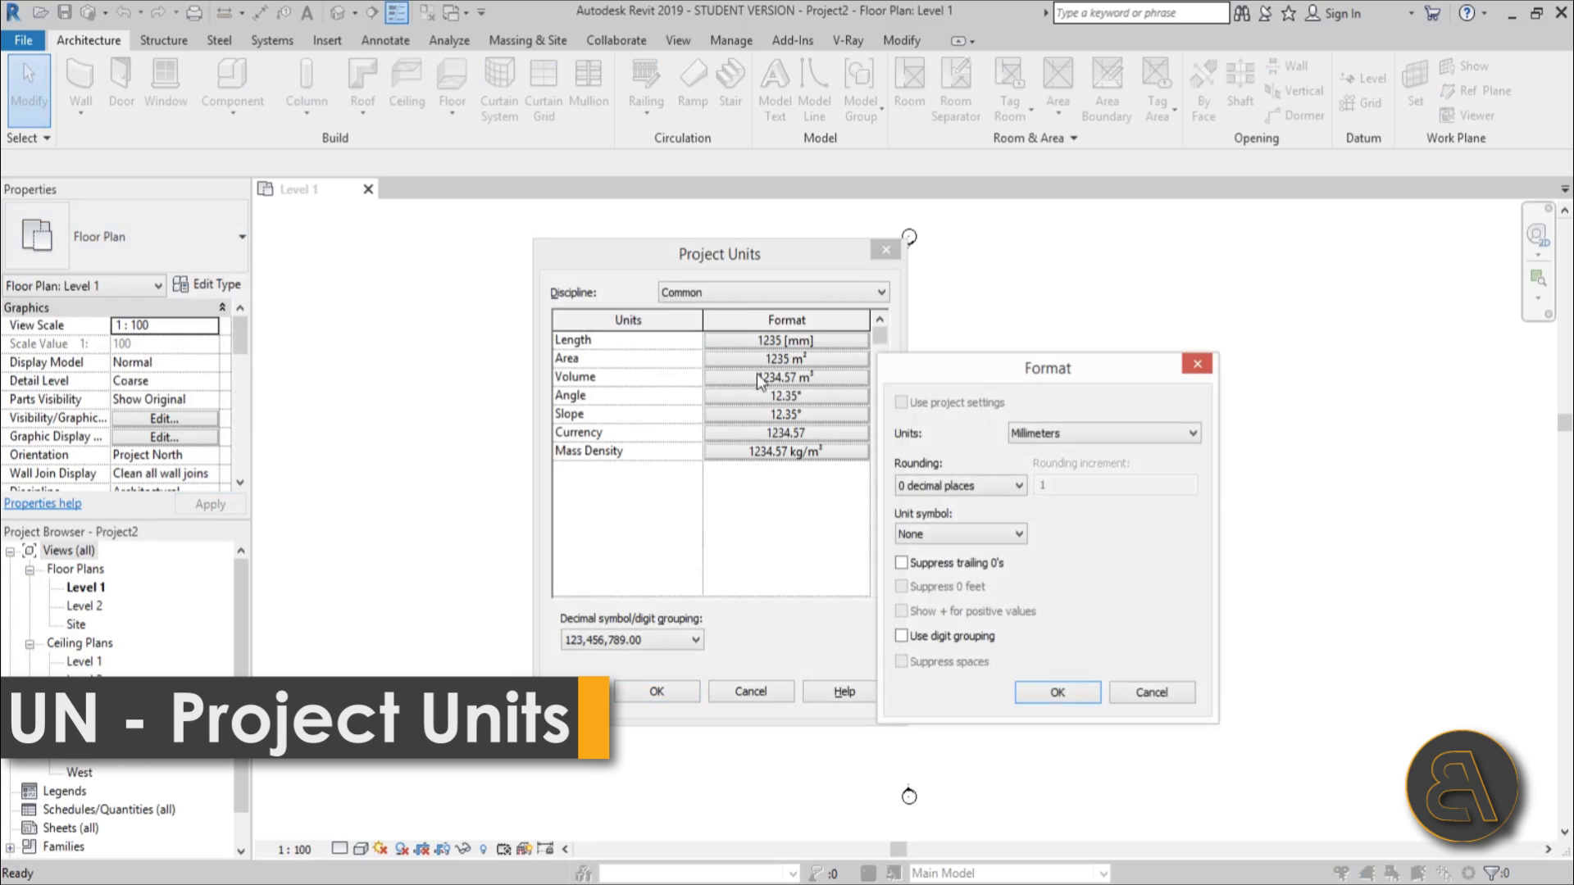
click(1053, 428)
click(1045, 510)
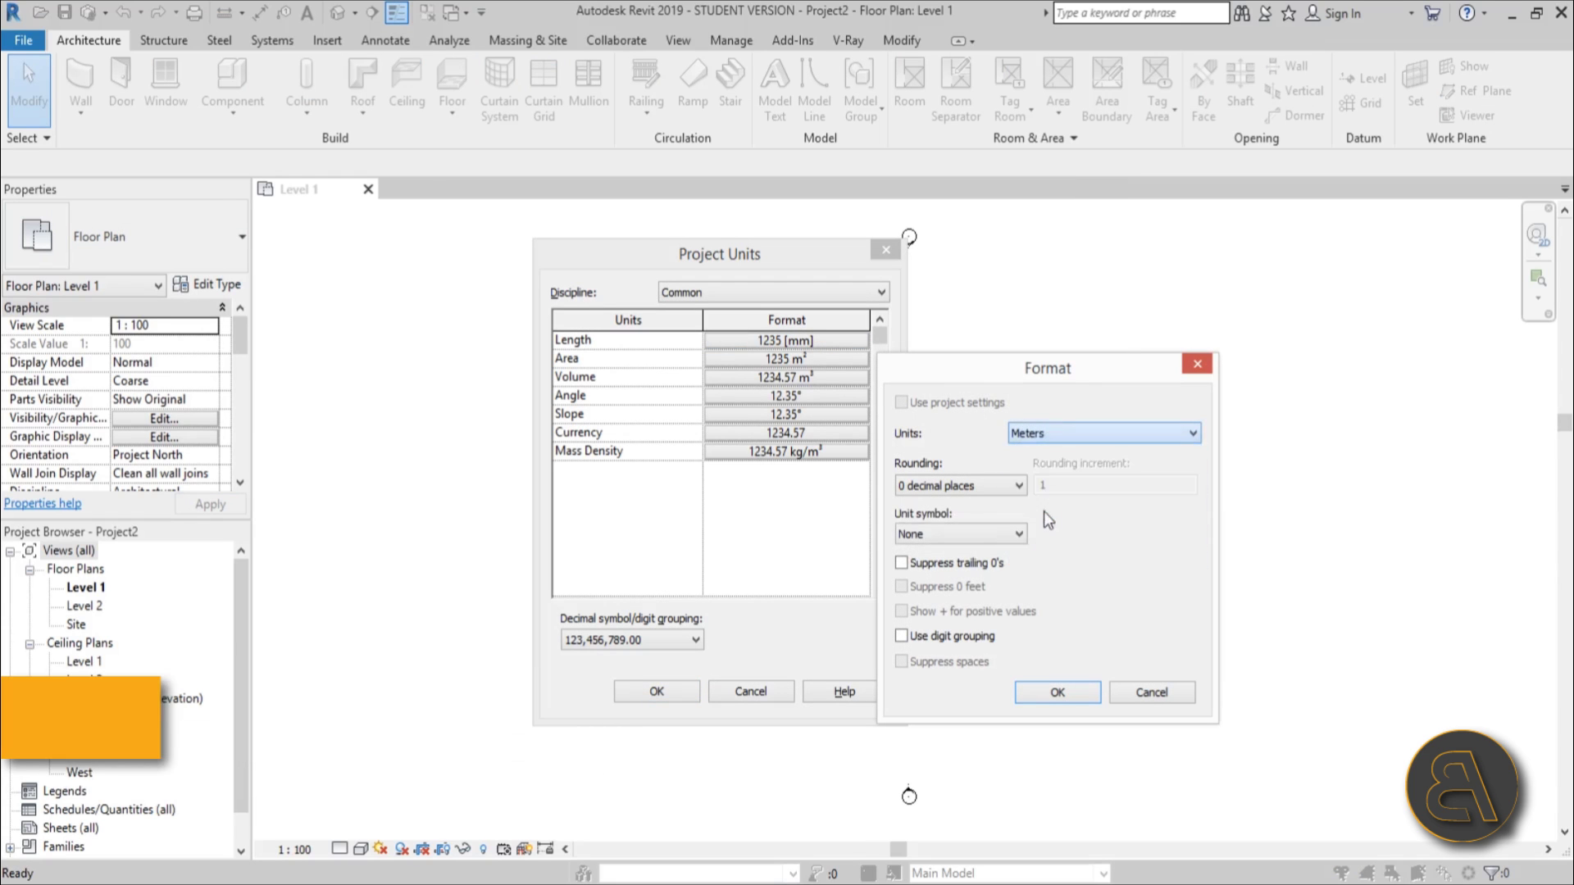
click(1068, 694)
click(654, 692)
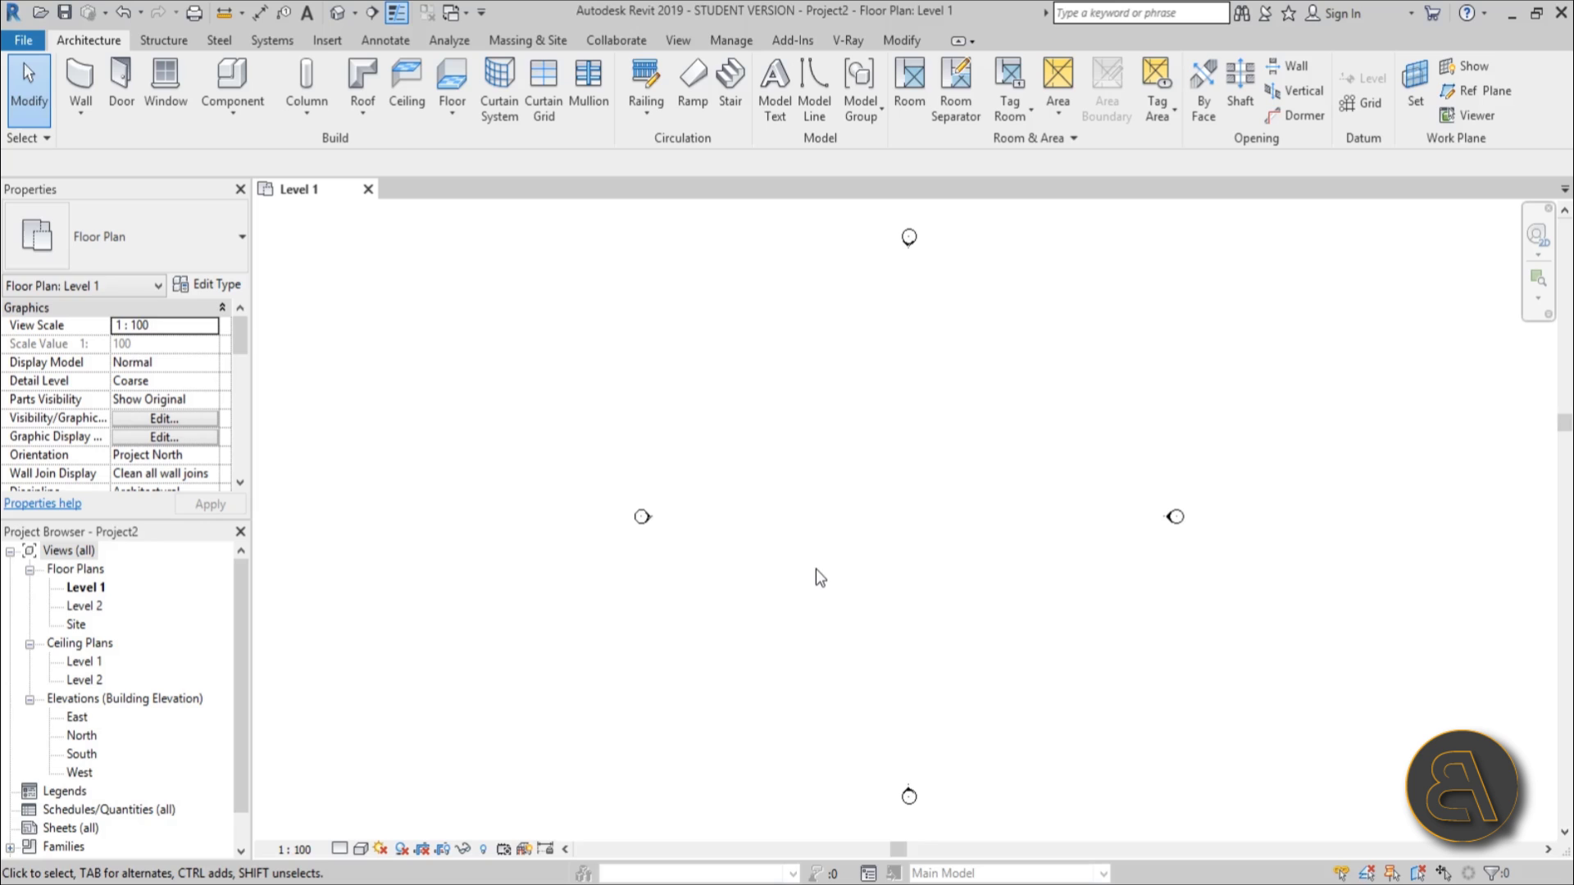
In the South elevation, draw a new level line 2 m below Level 1, matching the length of the existing levels.
double_click(82, 753)
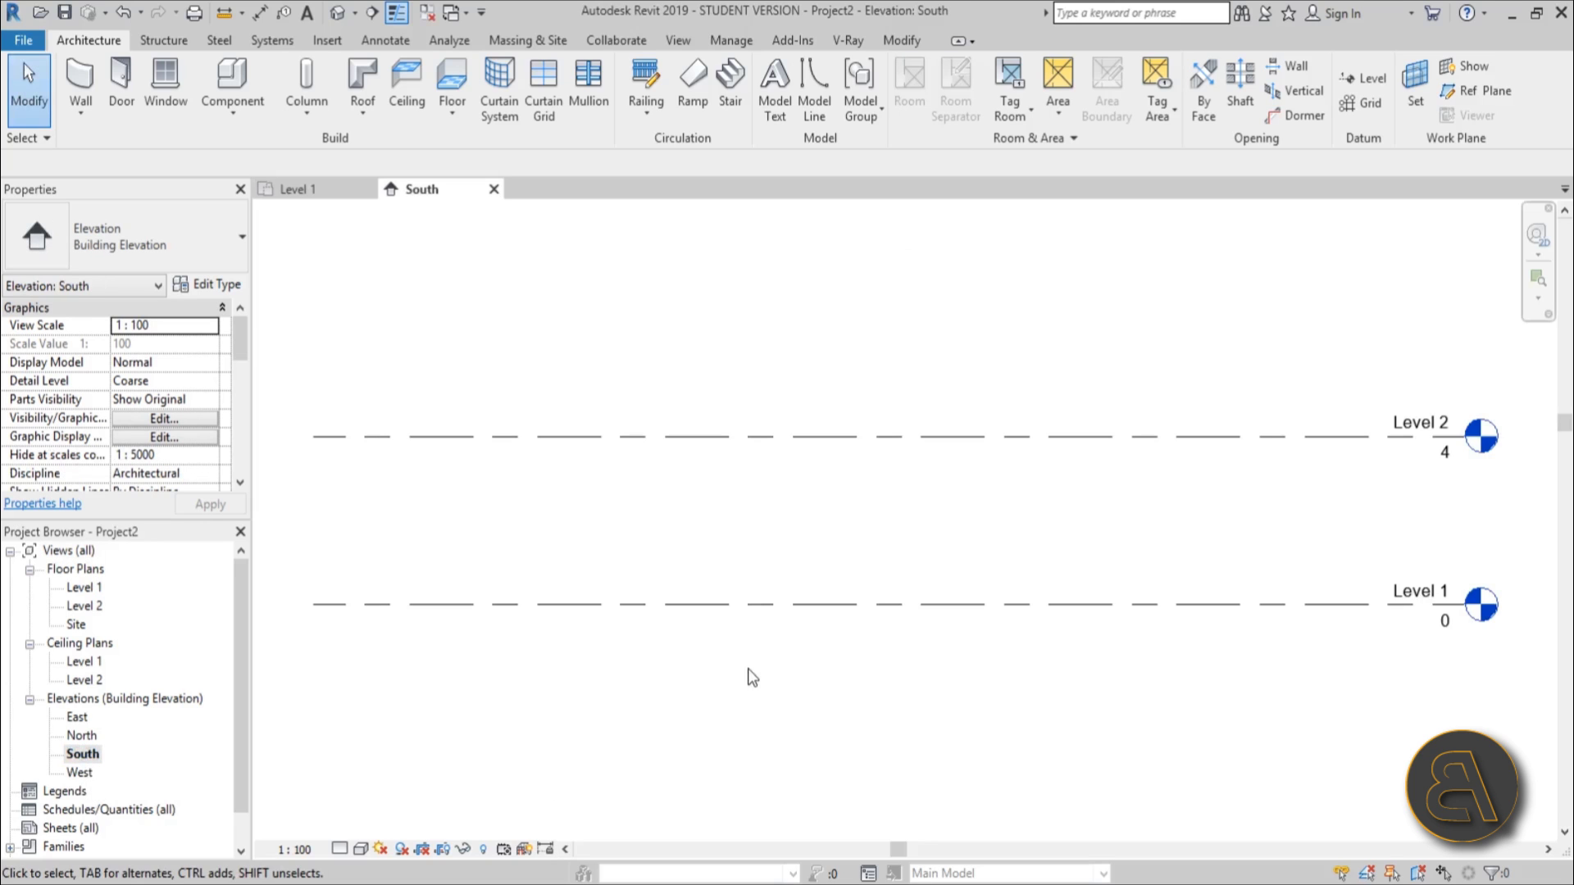
scroll(738, 532, down, 2)
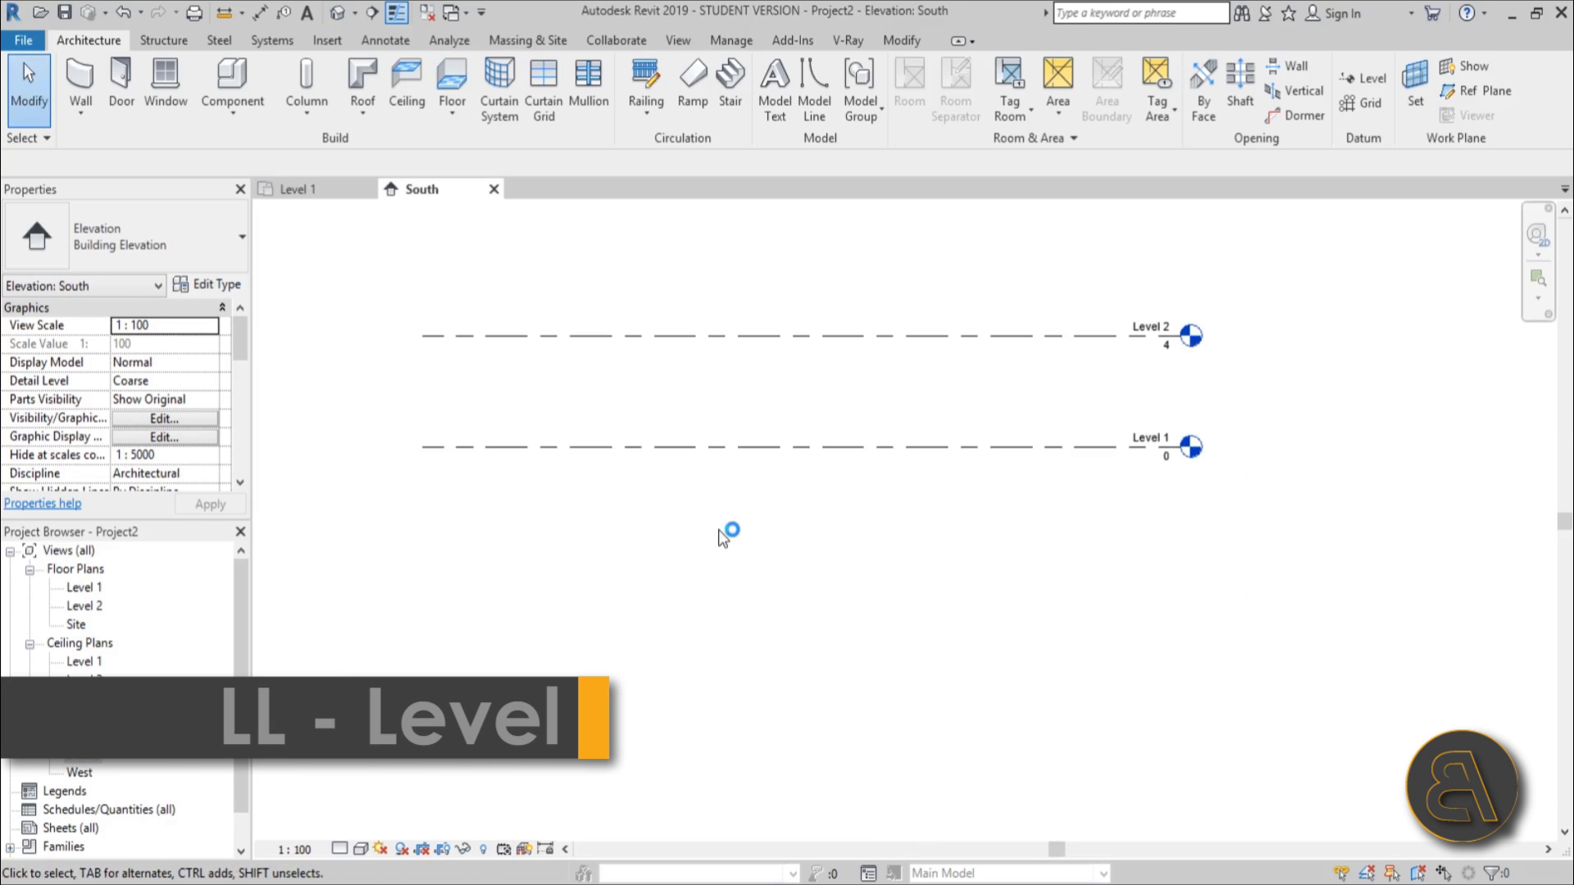
key(l)
key(l)
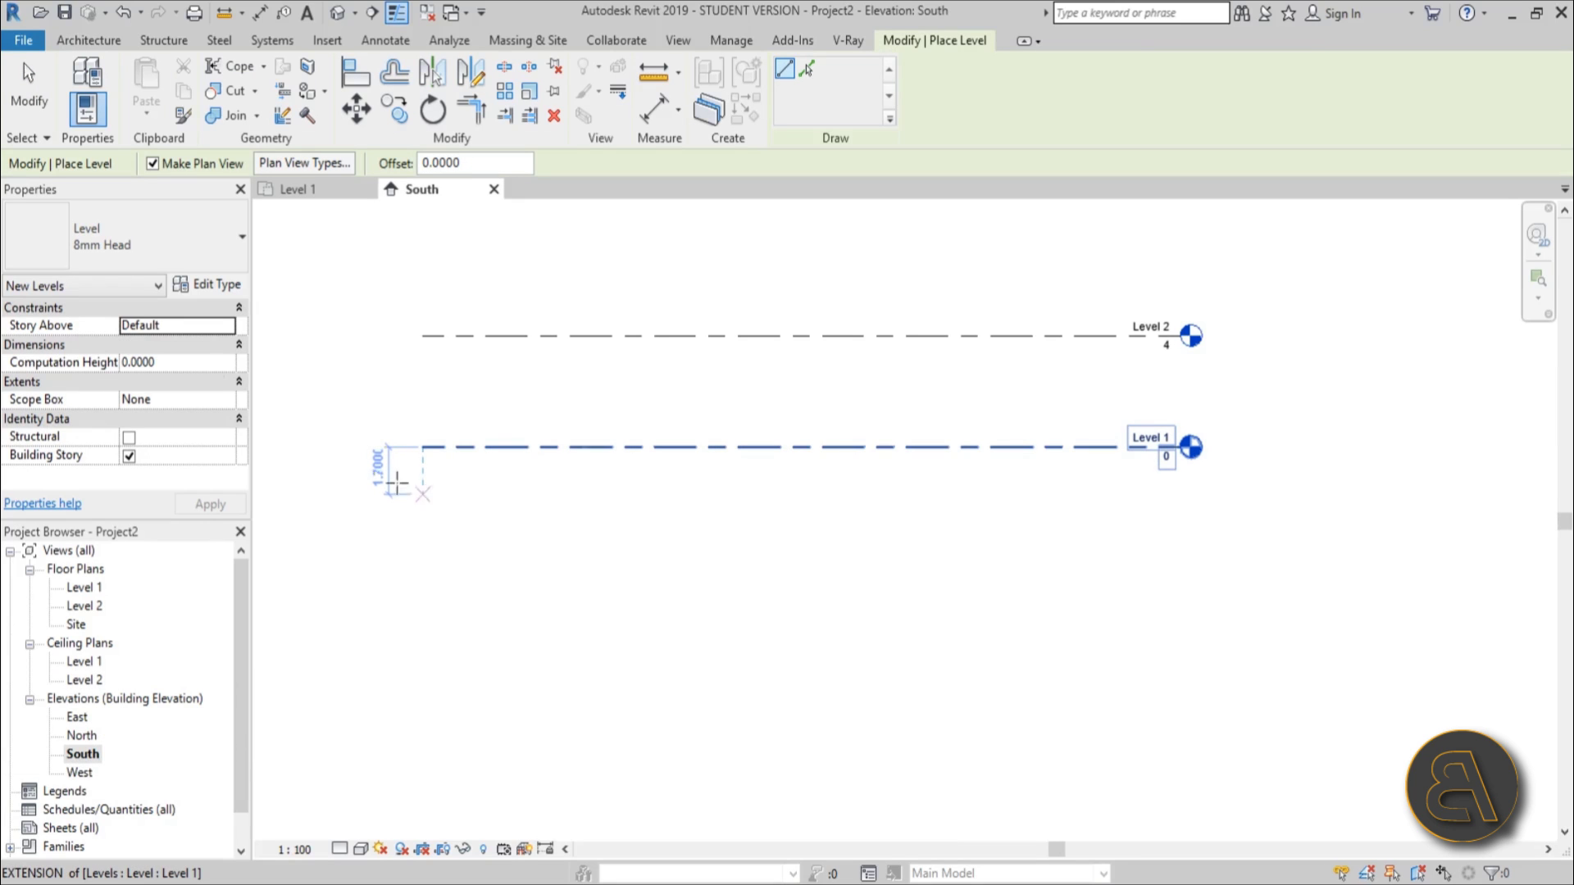
click(189, 328)
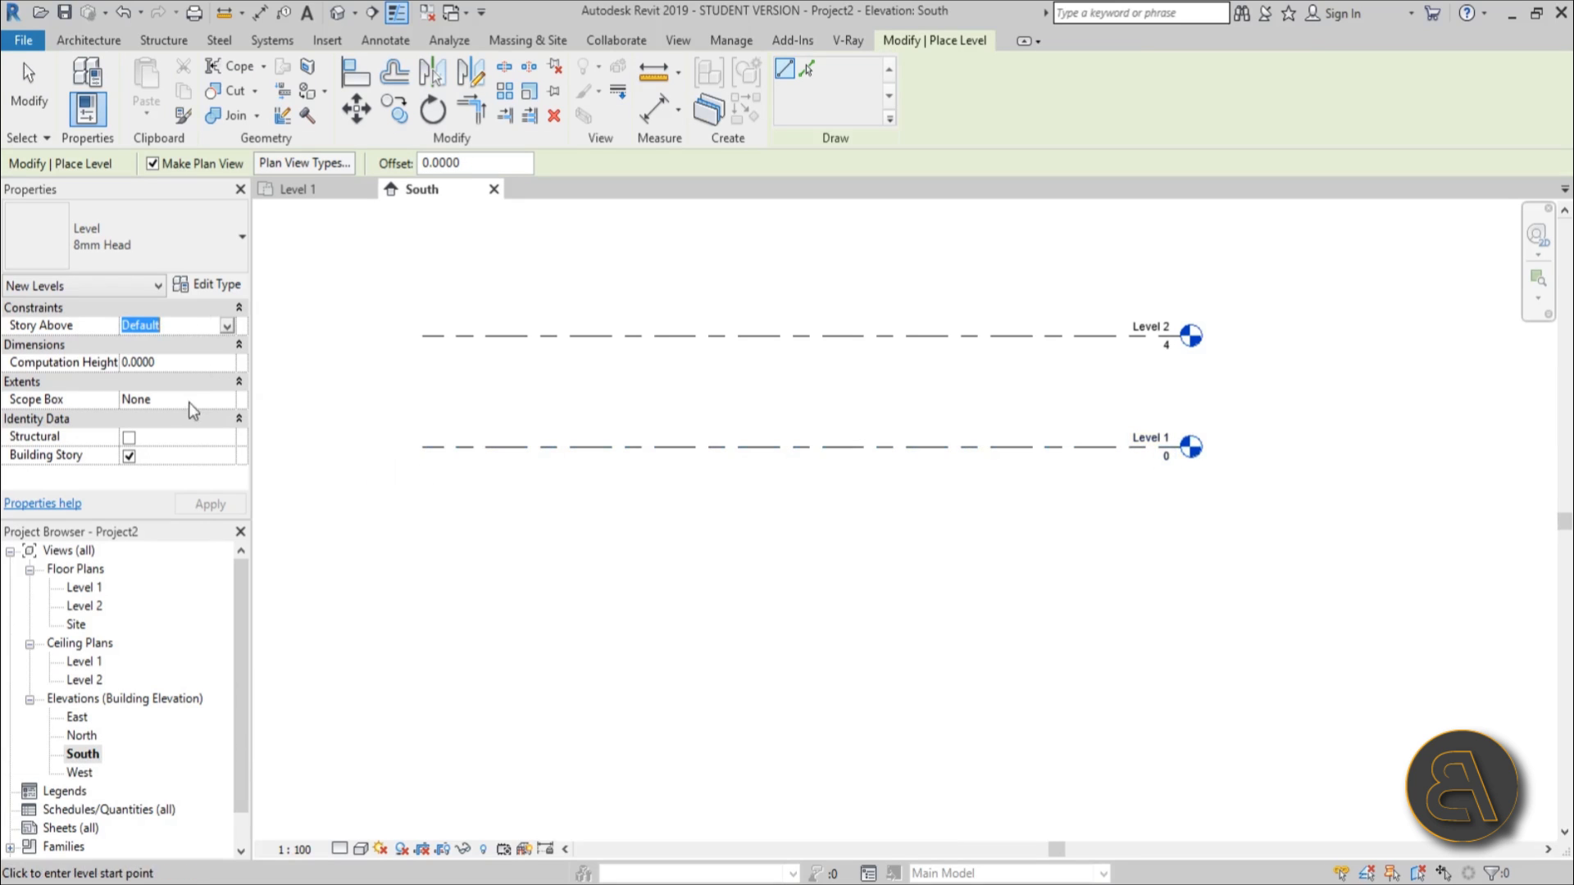
click(199, 381)
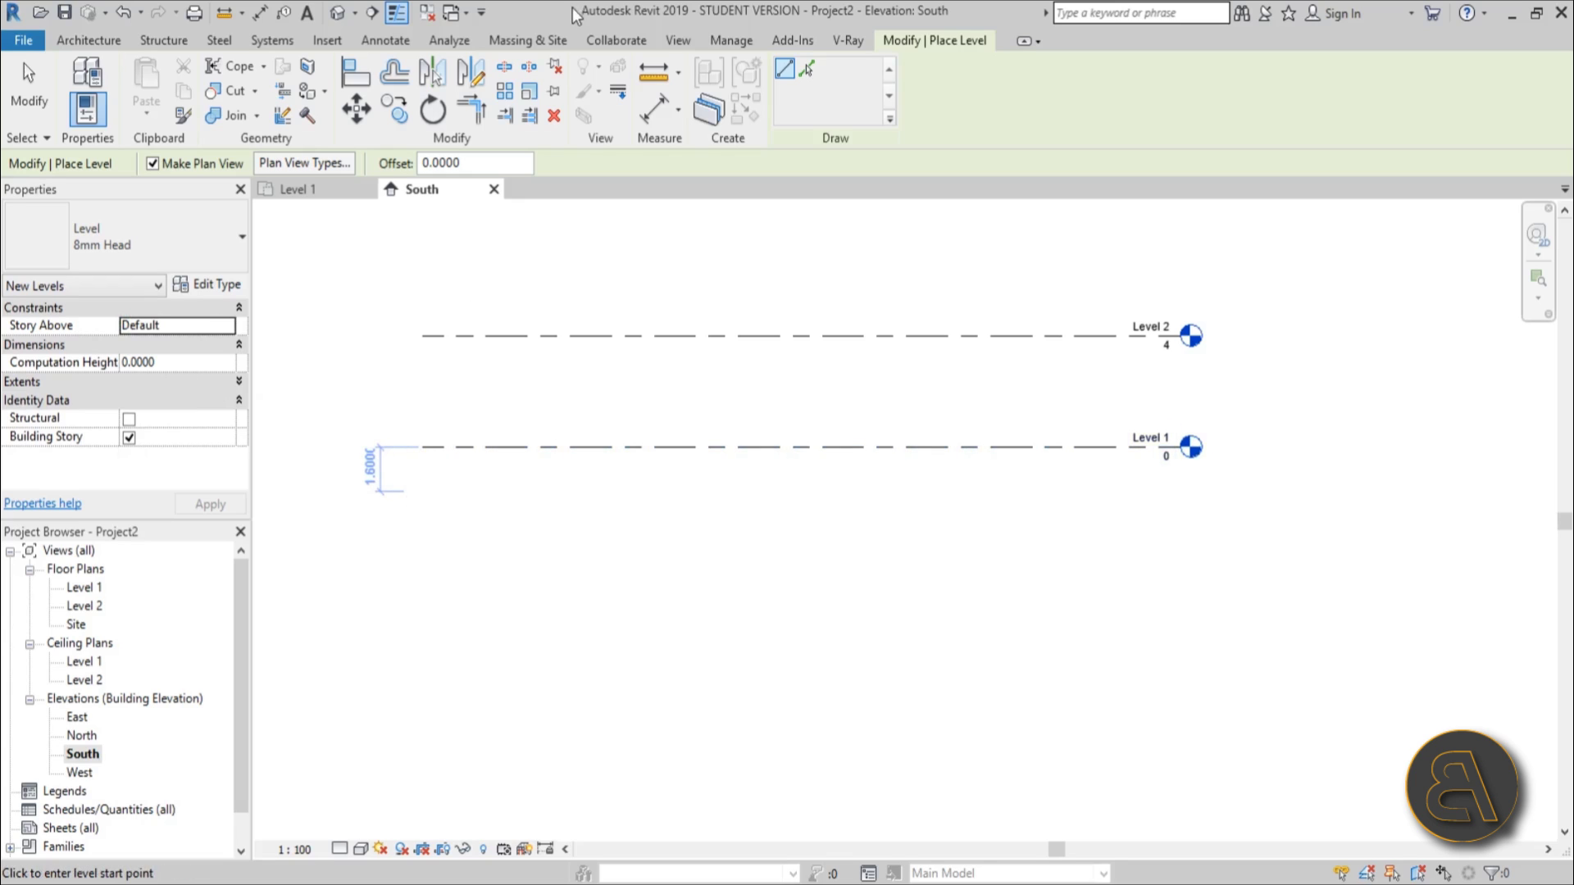
click(421, 501)
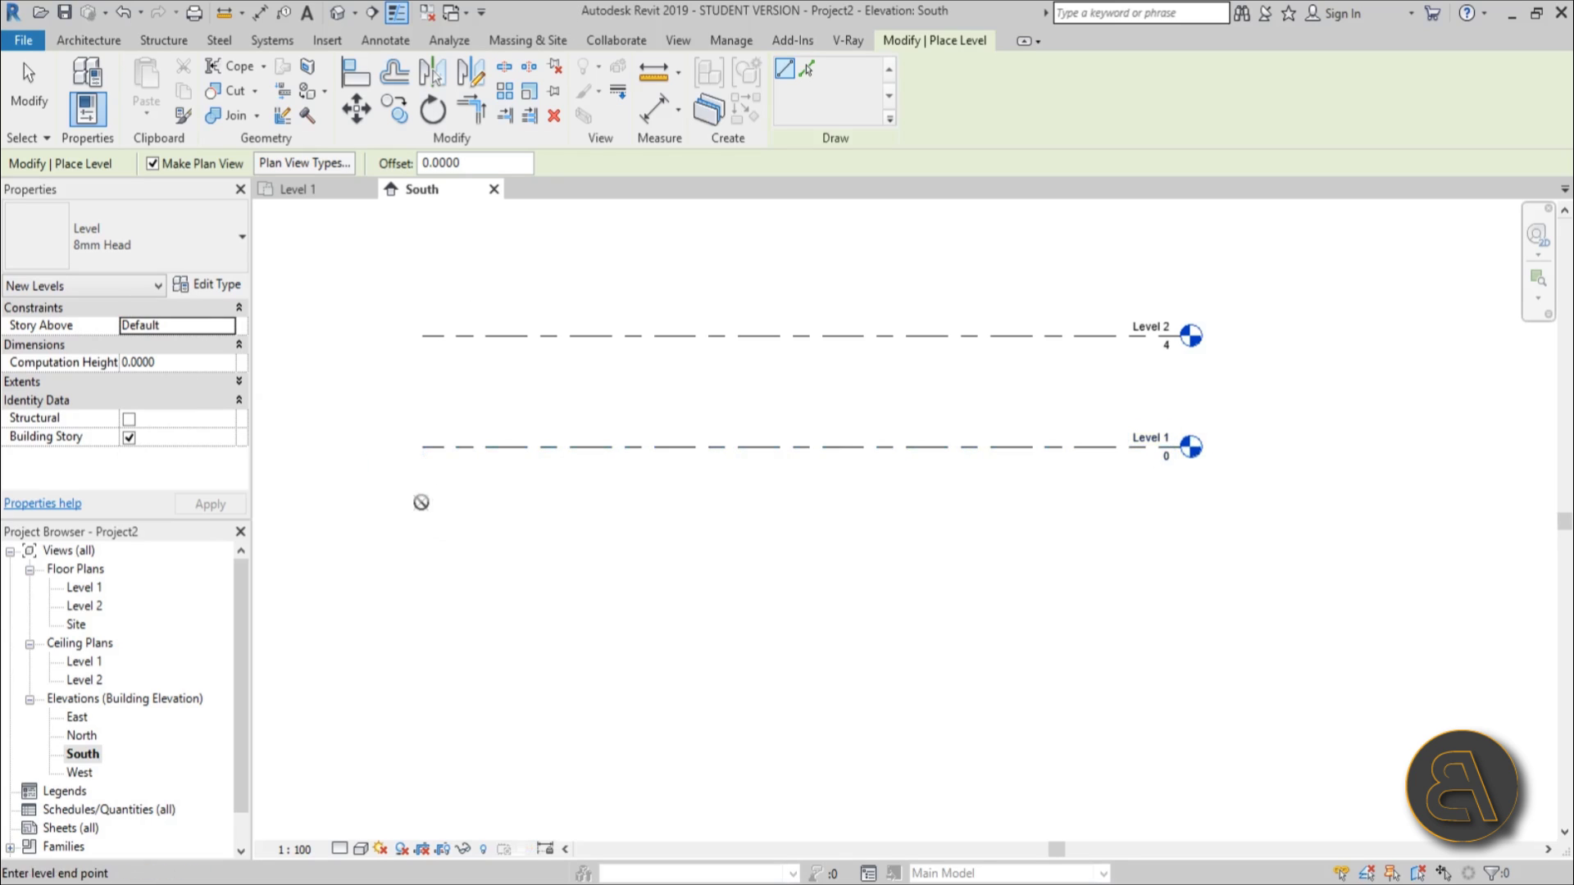
click(1189, 500)
key(Escape)
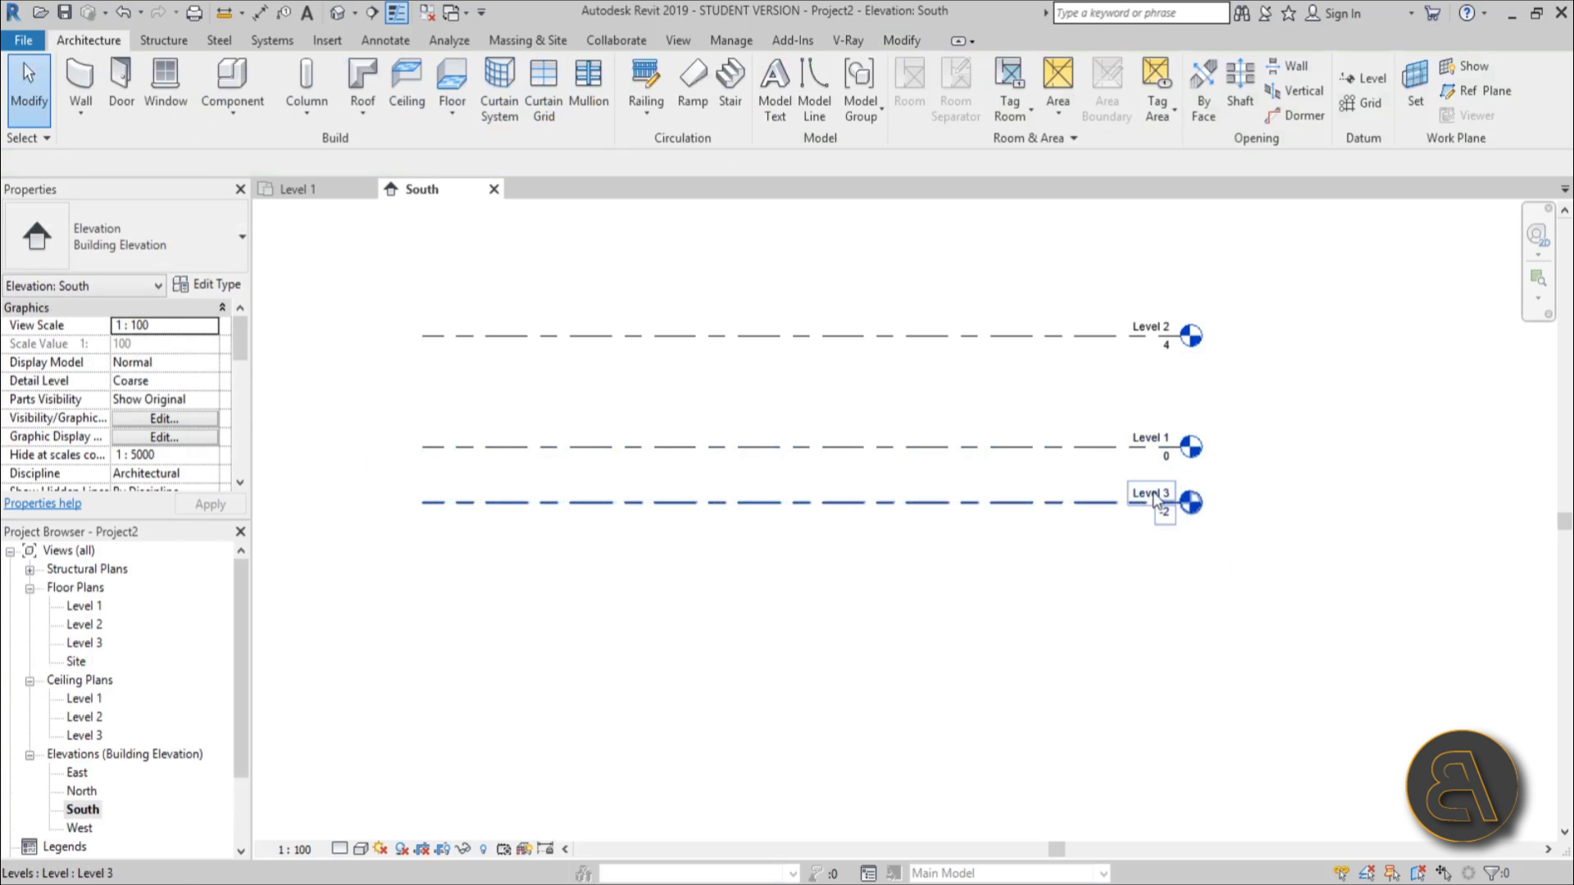
Rename the lowest level to "foudation level" and apply the new name to its corresponding views.
double_click(1155, 496)
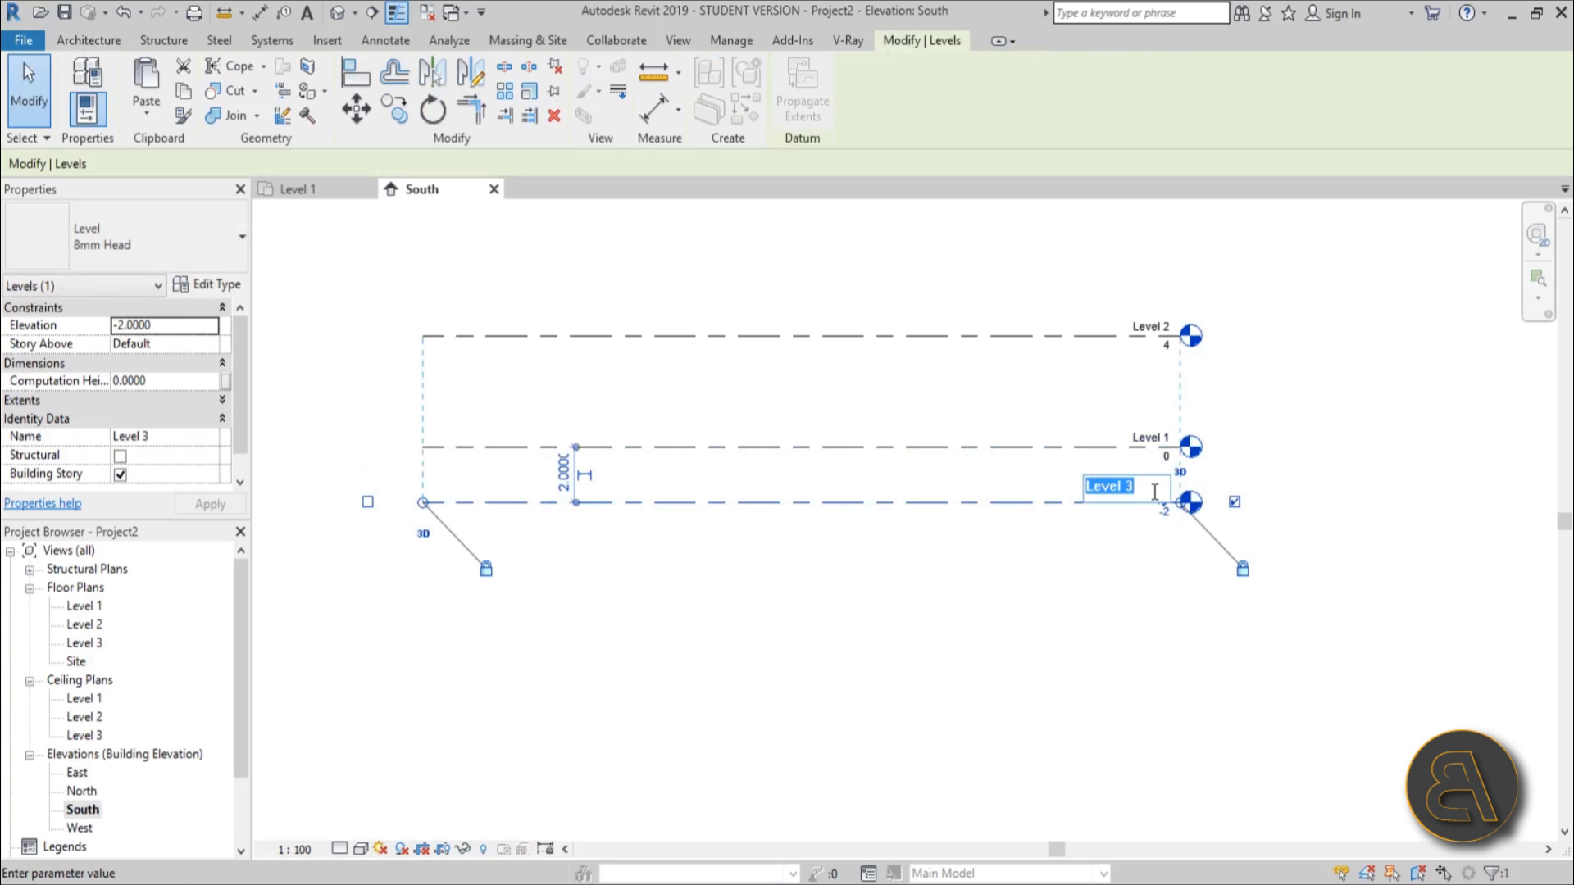
text(f)
text(oudation level)
key(Return)
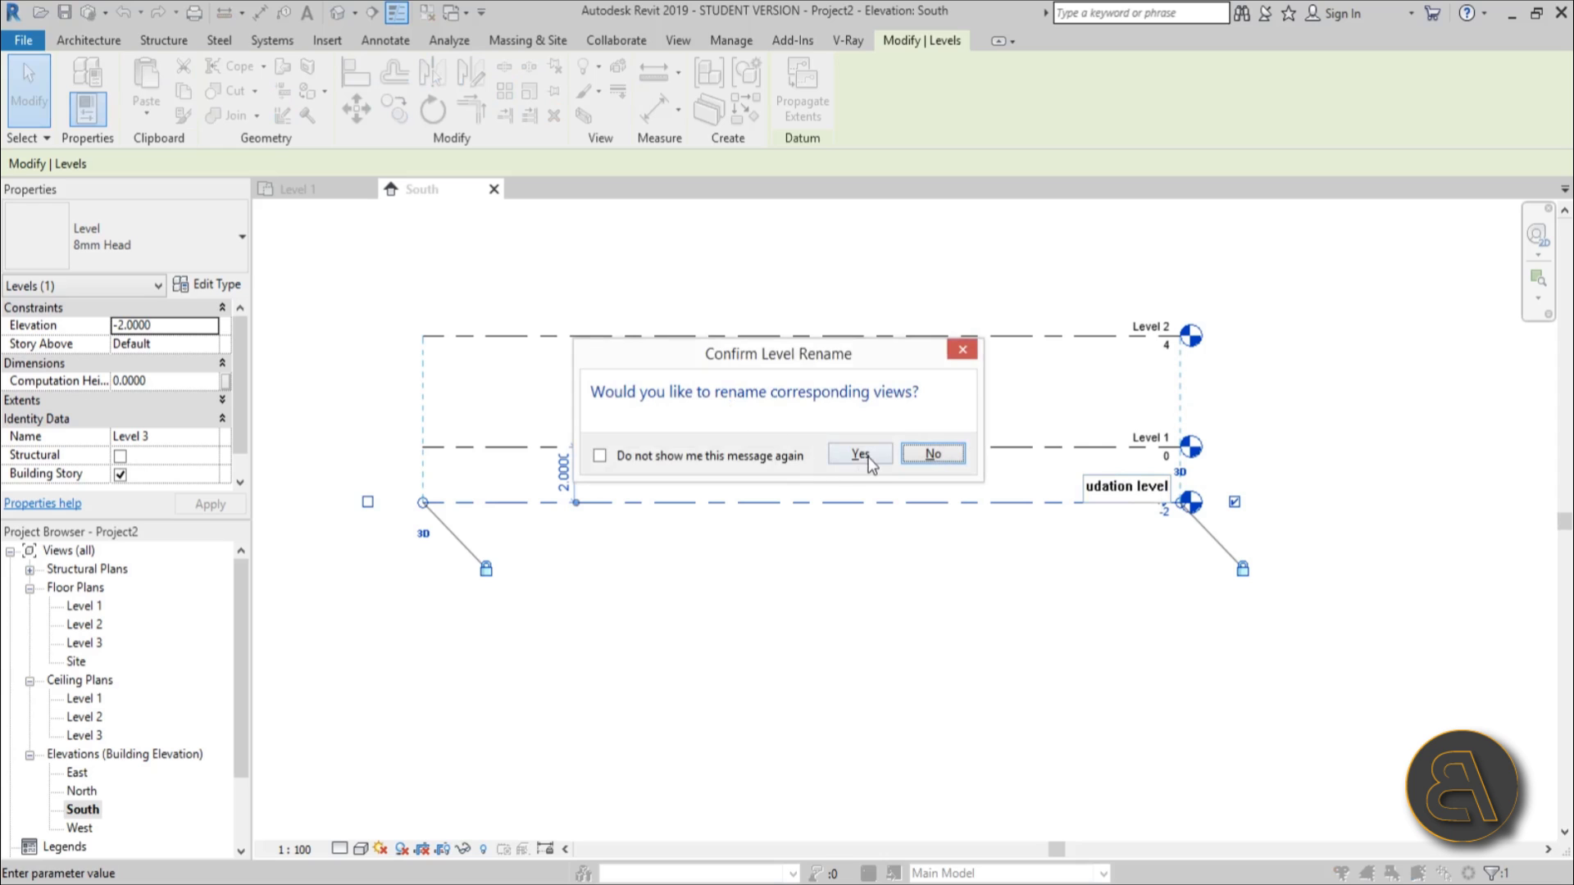
click(869, 456)
click(815, 594)
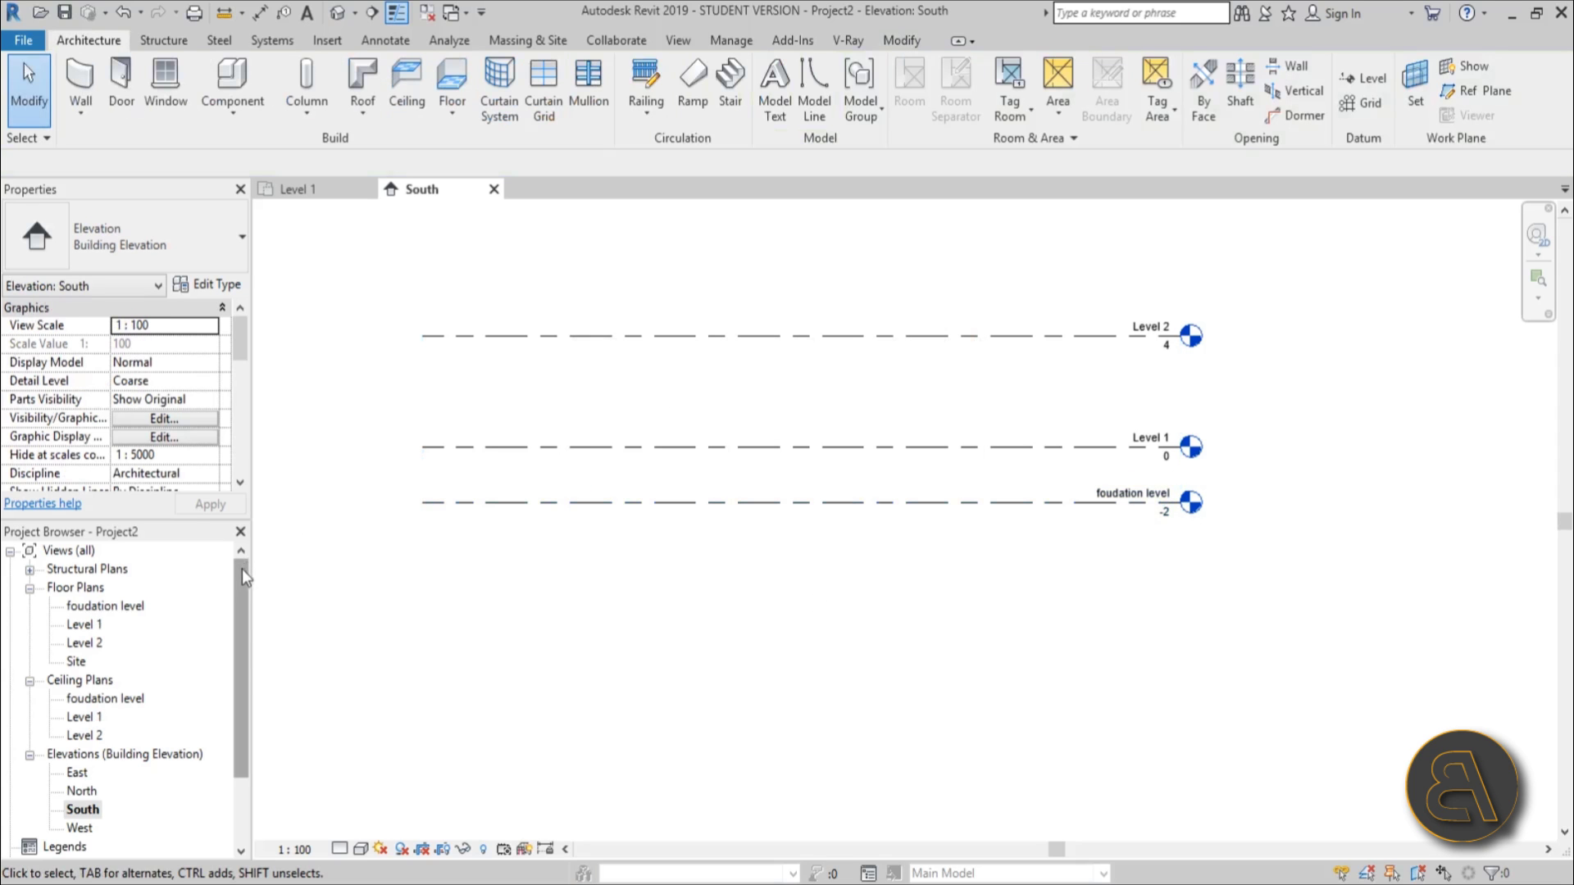
drag(243, 576, 211, 614)
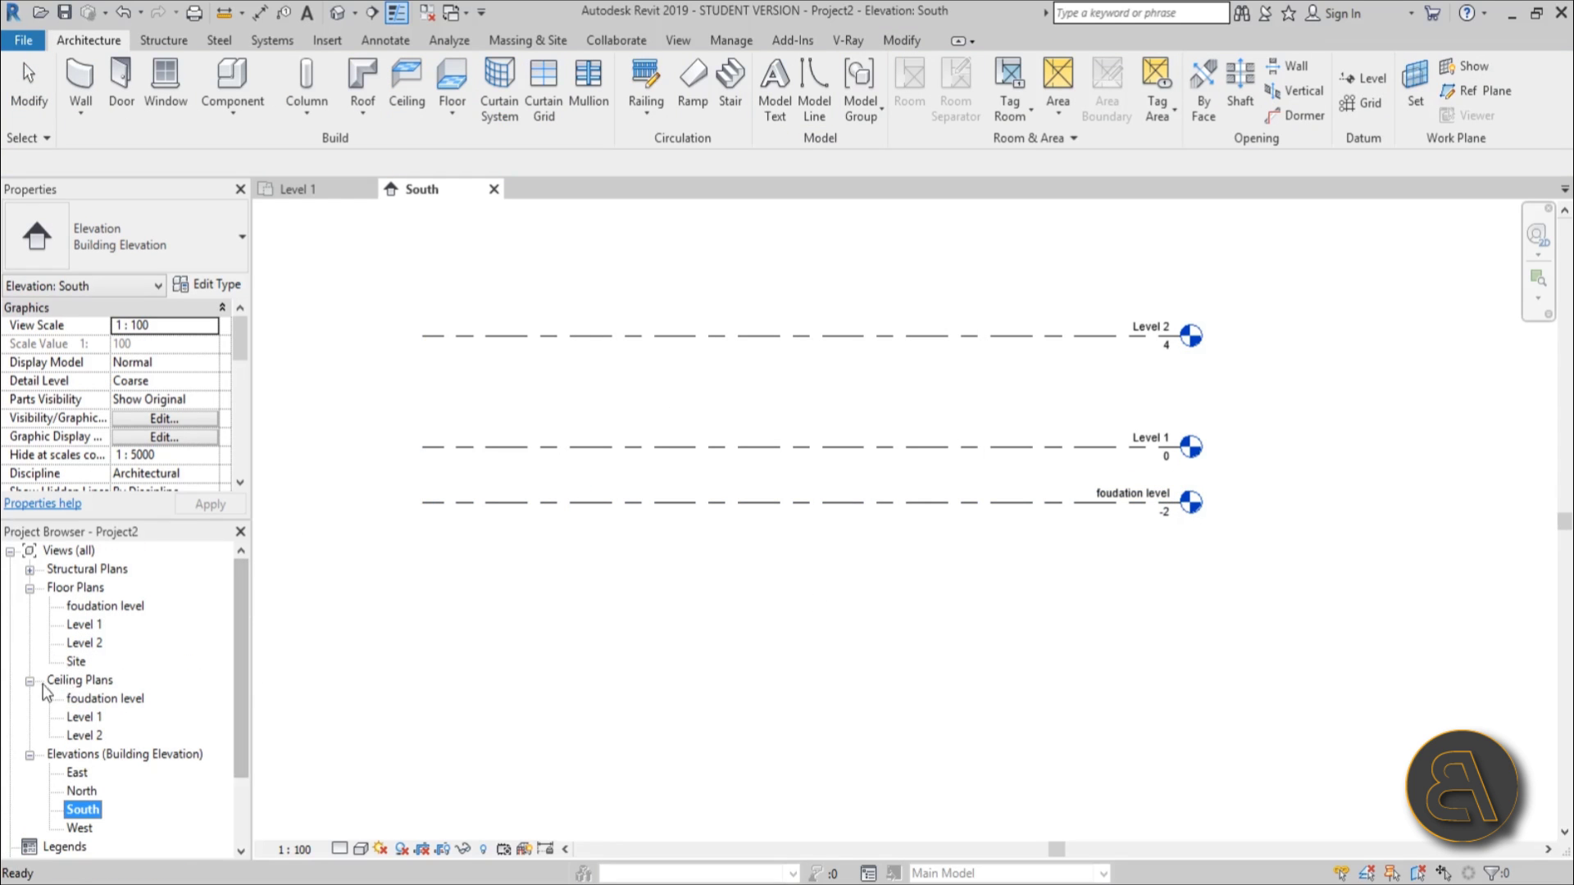
click(902, 666)
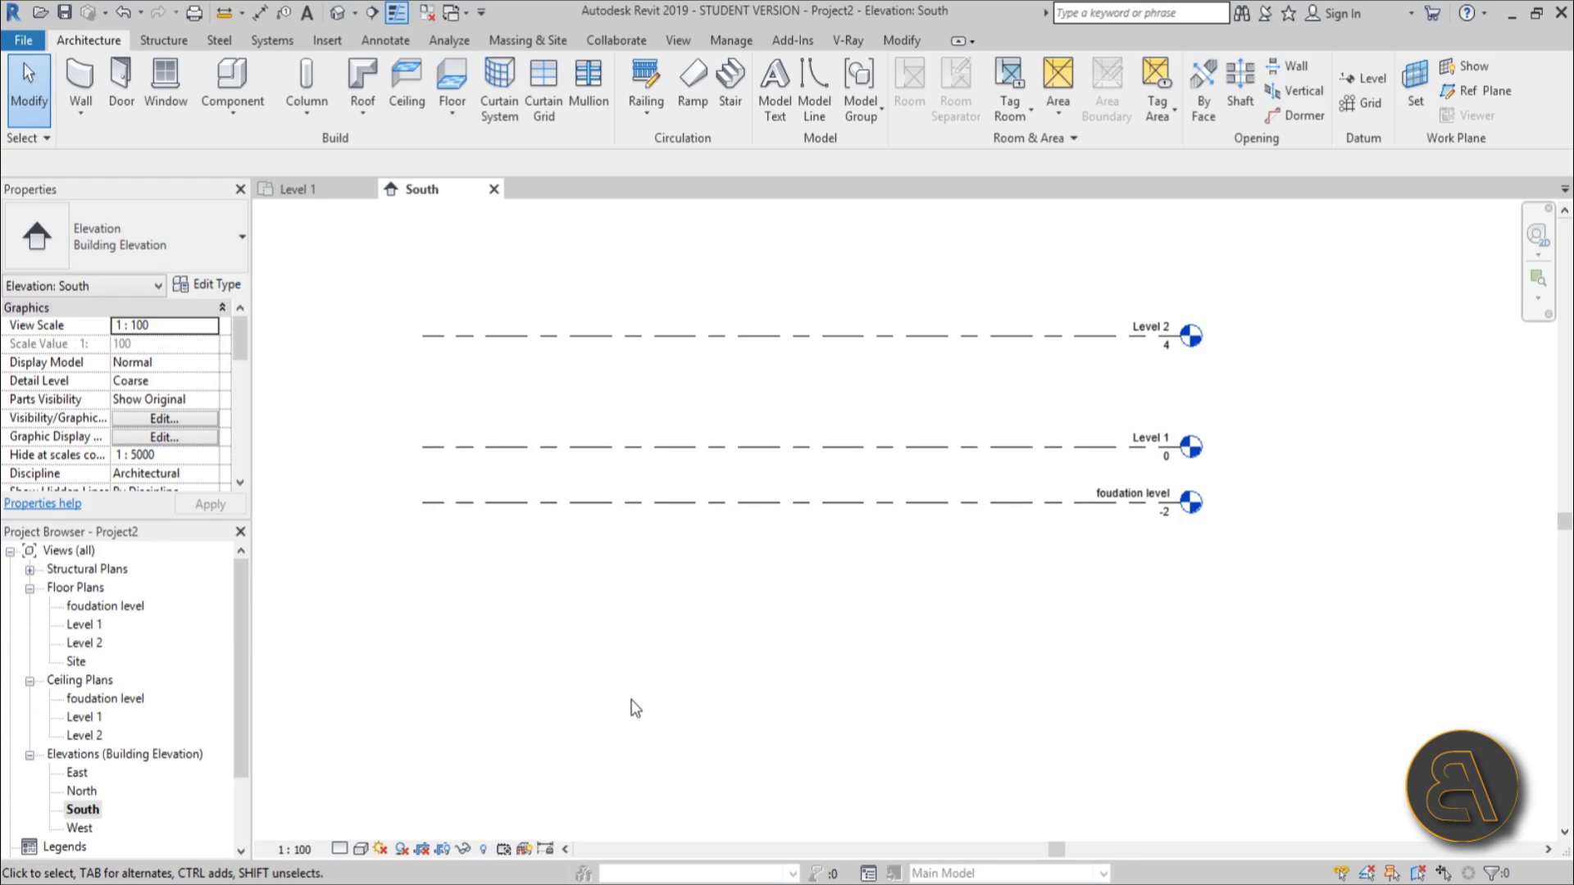
On the Level 1 floor plan, draw a 13 by 10 m rectangle of Generic - 200mm walls between the elevation markers.
double_click(84, 625)
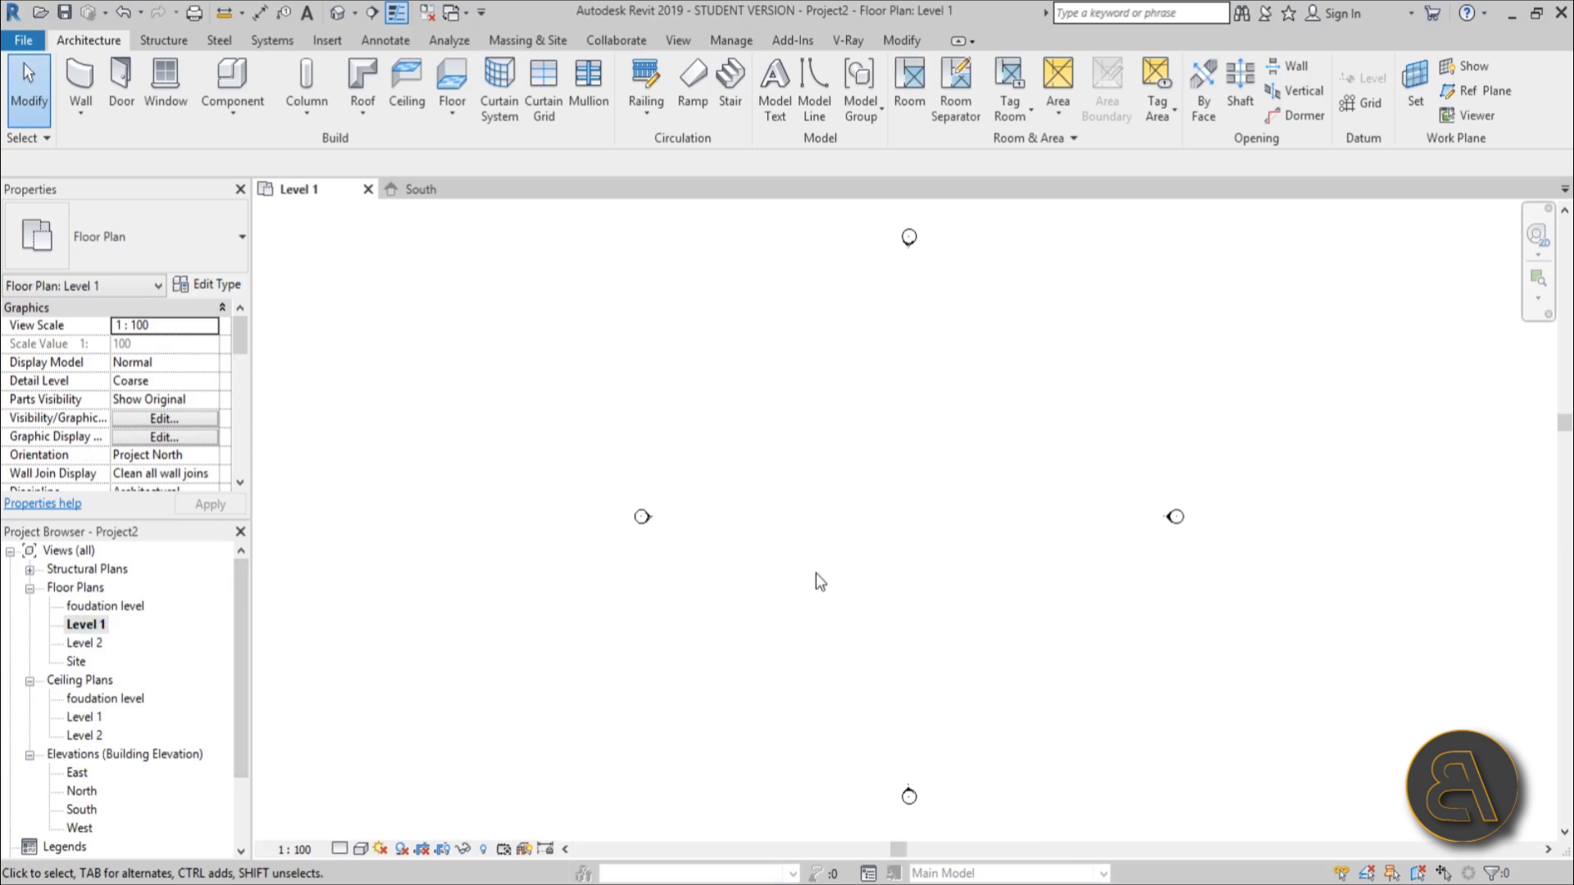
key(w)
key(a)
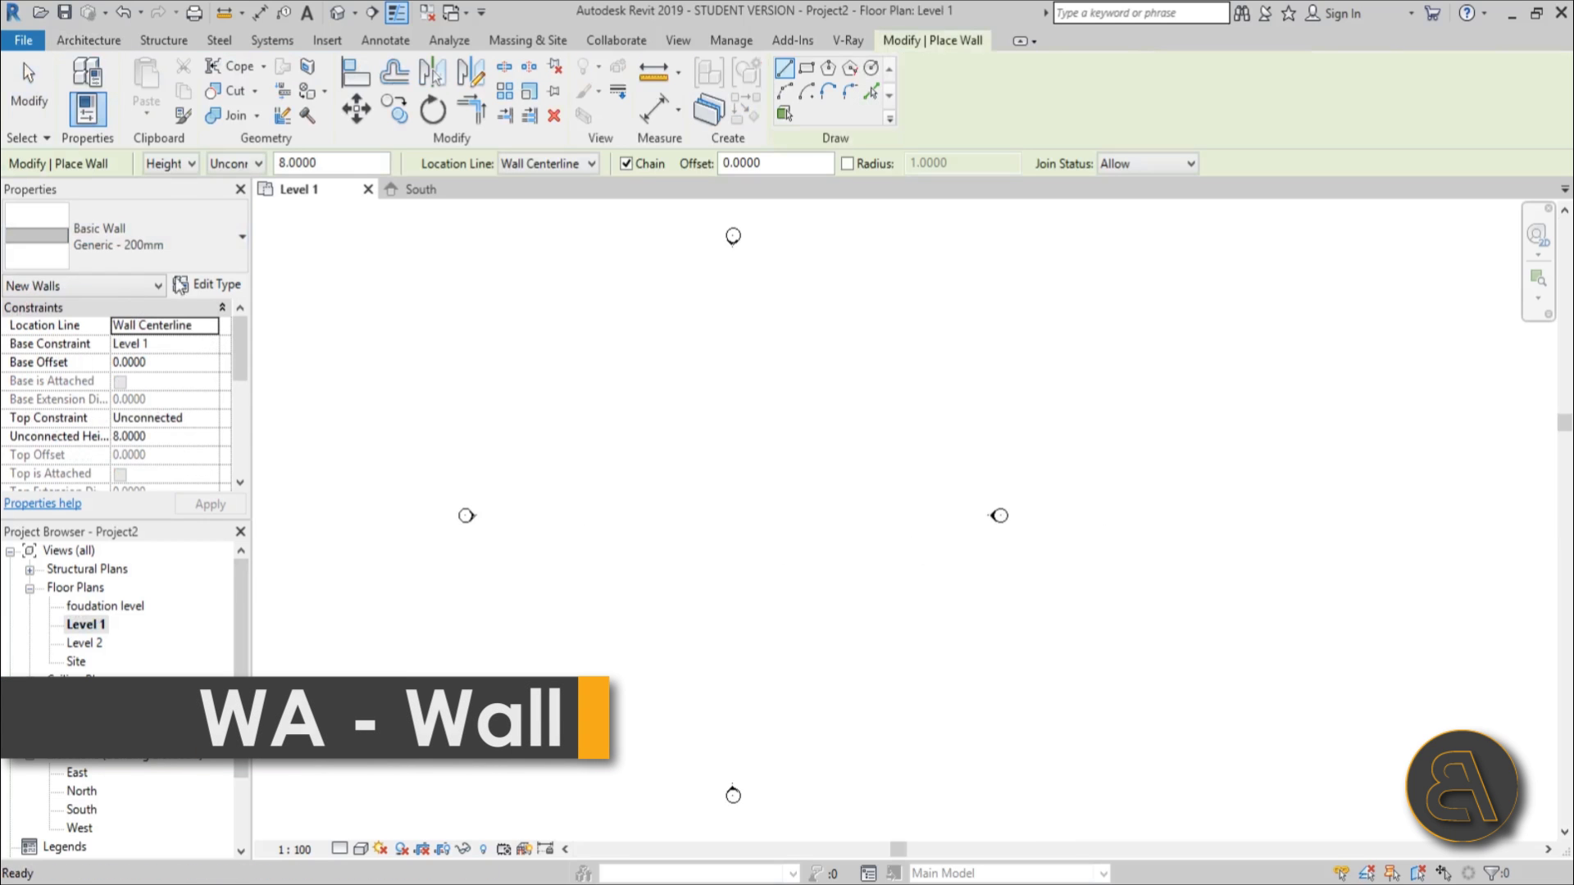
click(806, 68)
click(644, 432)
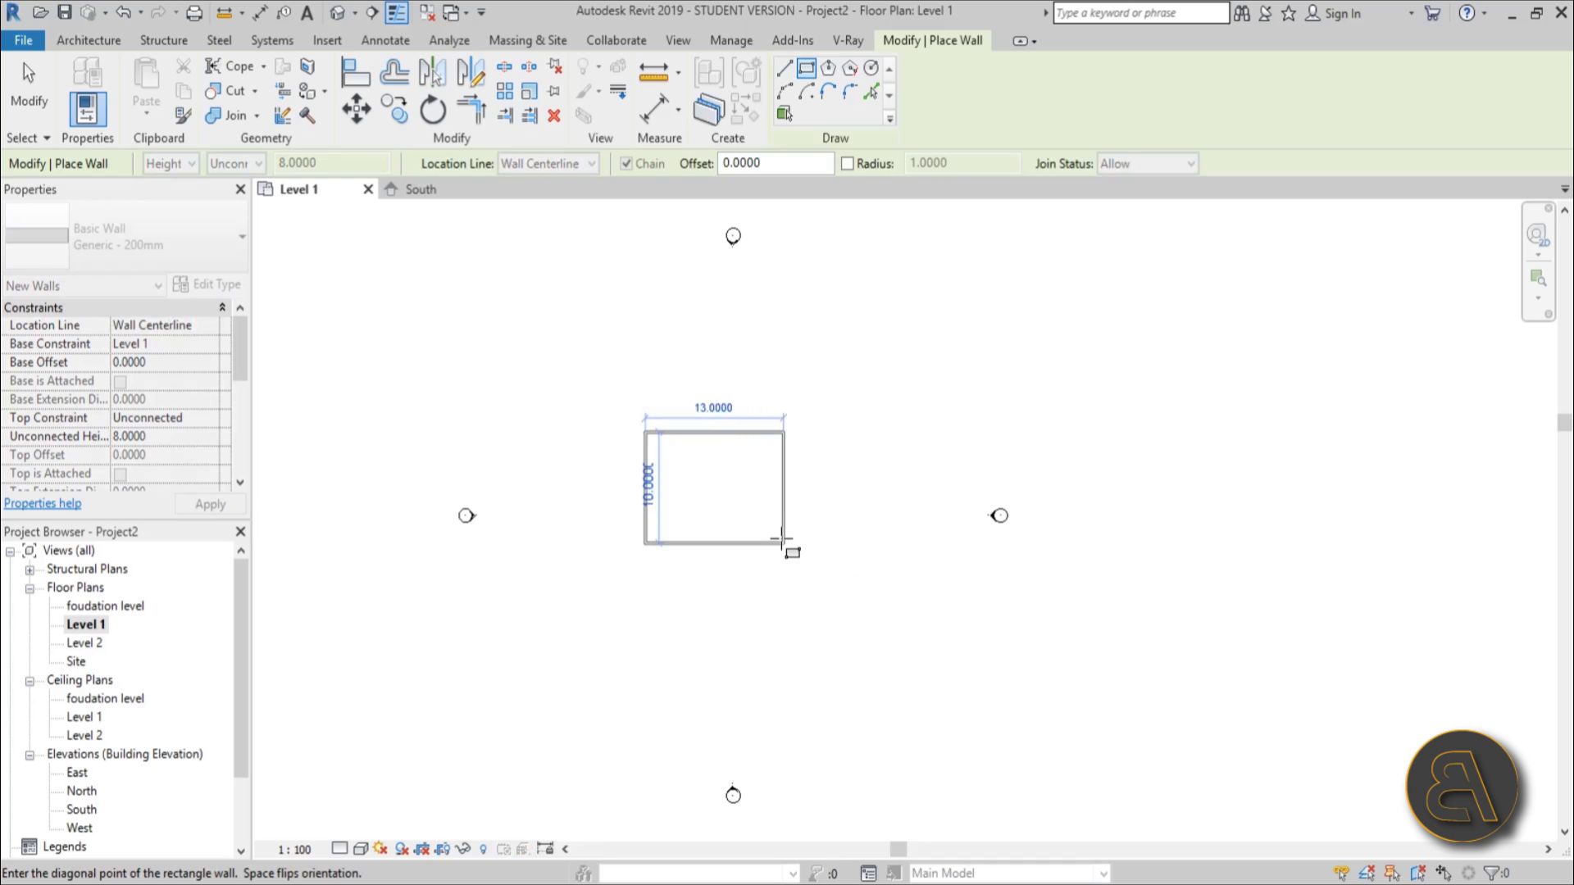
click(785, 544)
click(29, 86)
In the 3D view, constrain all four walls from the foudation level at the base up to Level 2.
click(337, 12)
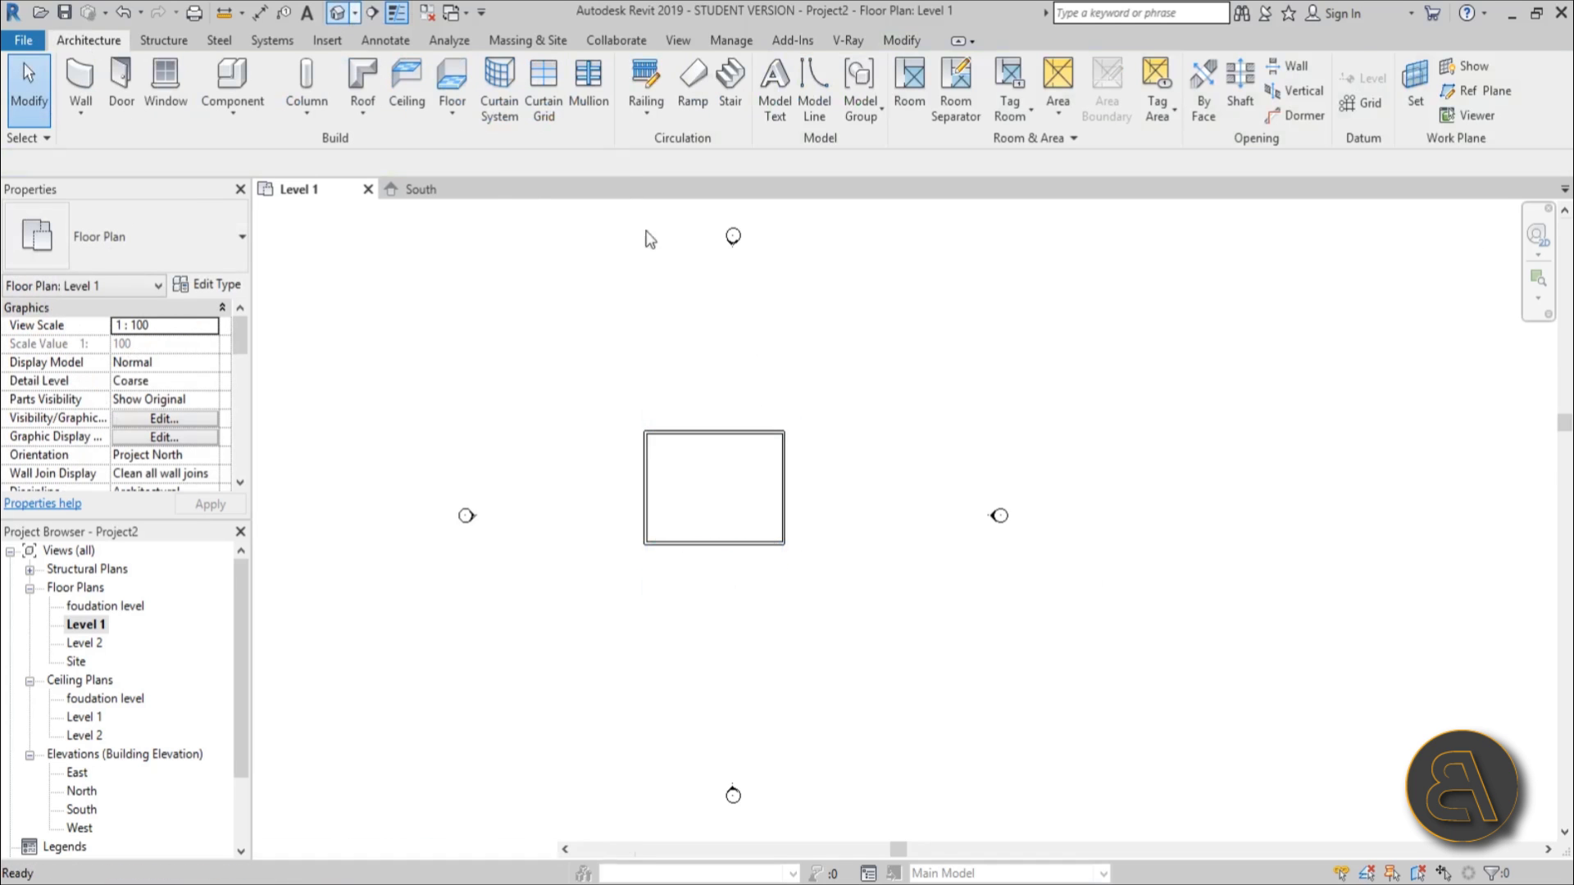
shift+middle_drag(926, 492, 1013, 606)
key(Tab)
click(986, 574)
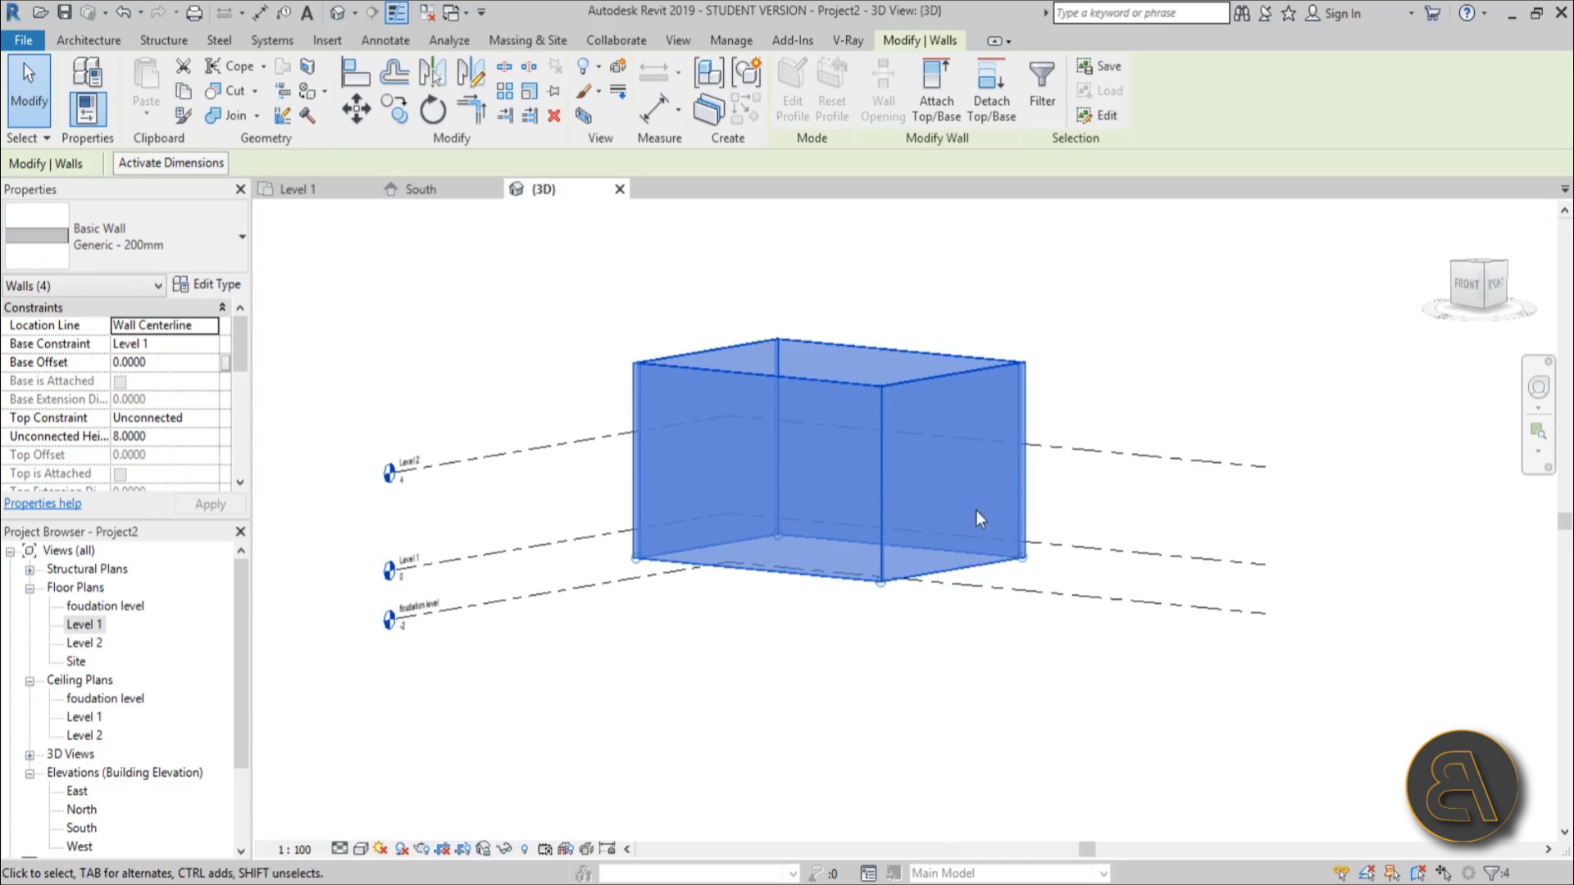
click(160, 344)
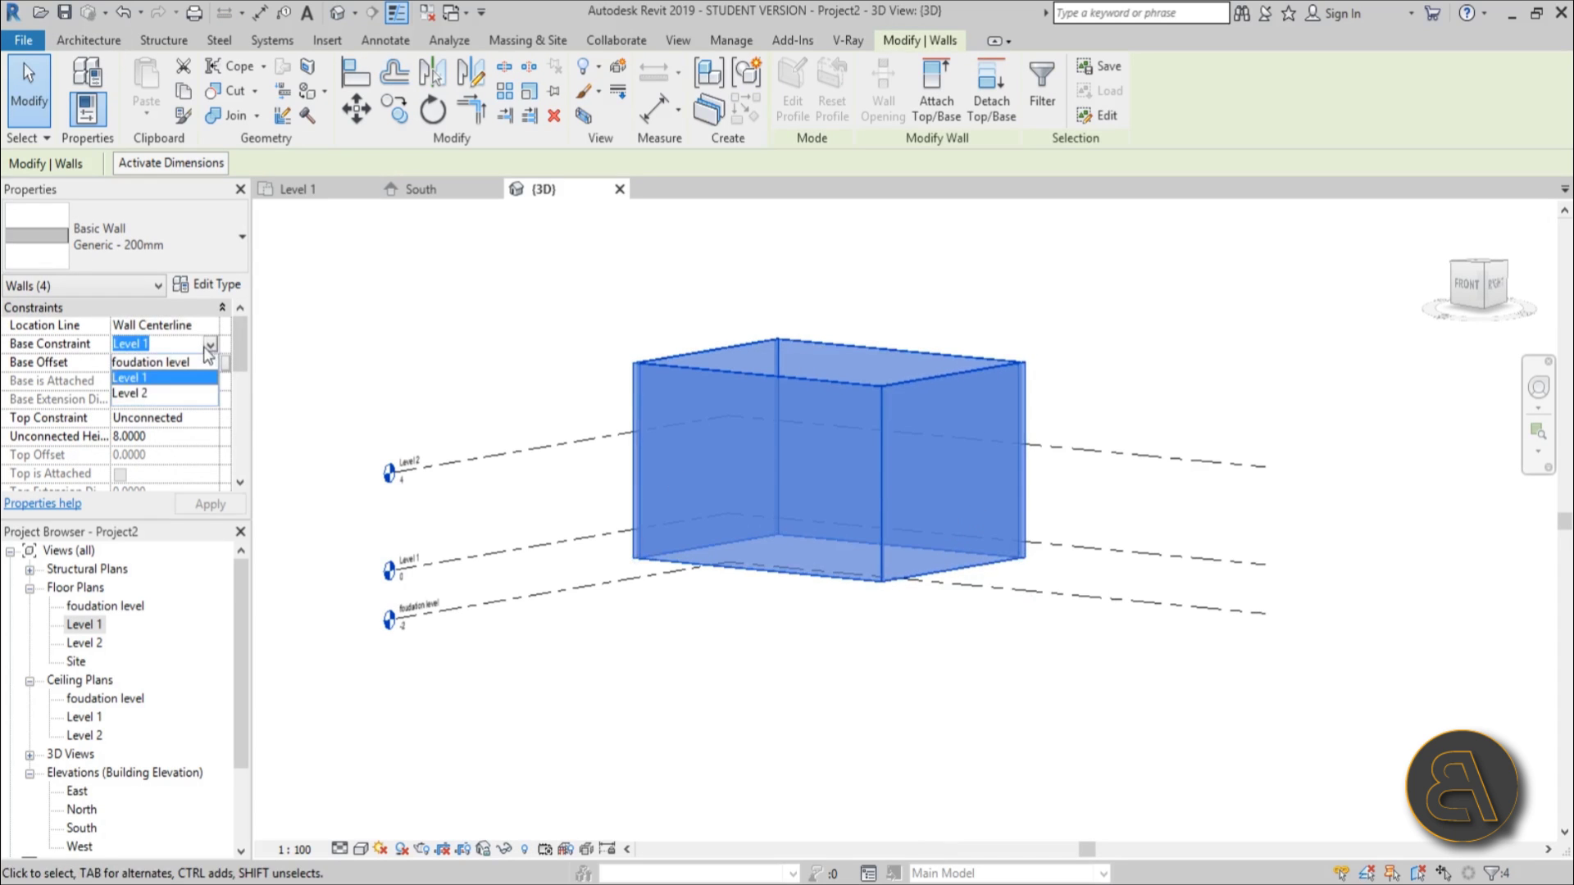
click(156, 362)
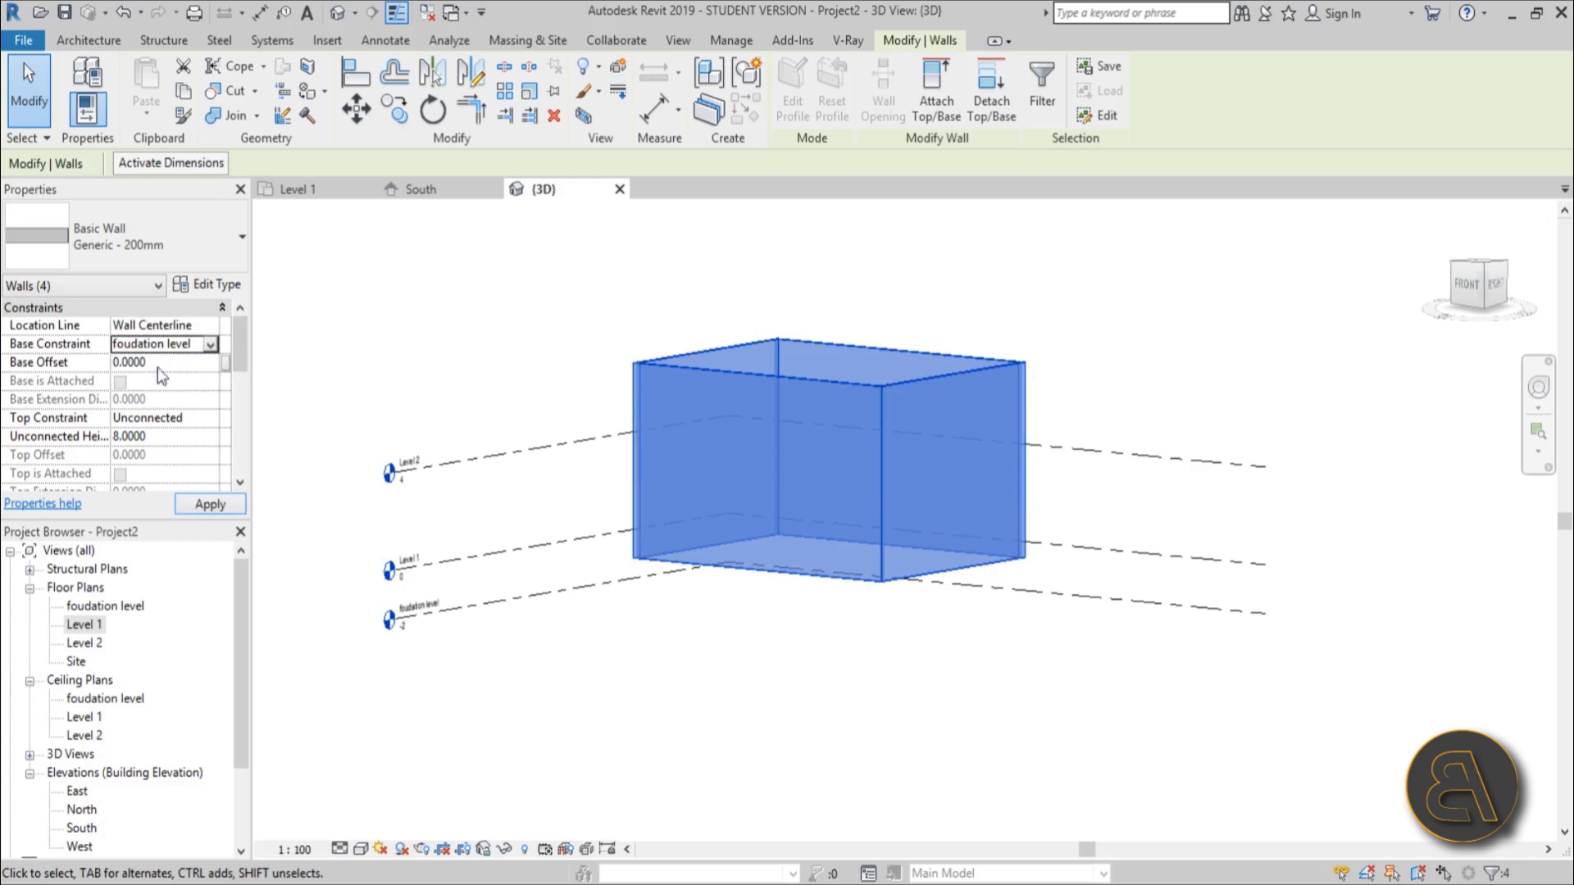
click(208, 425)
click(177, 473)
click(650, 346)
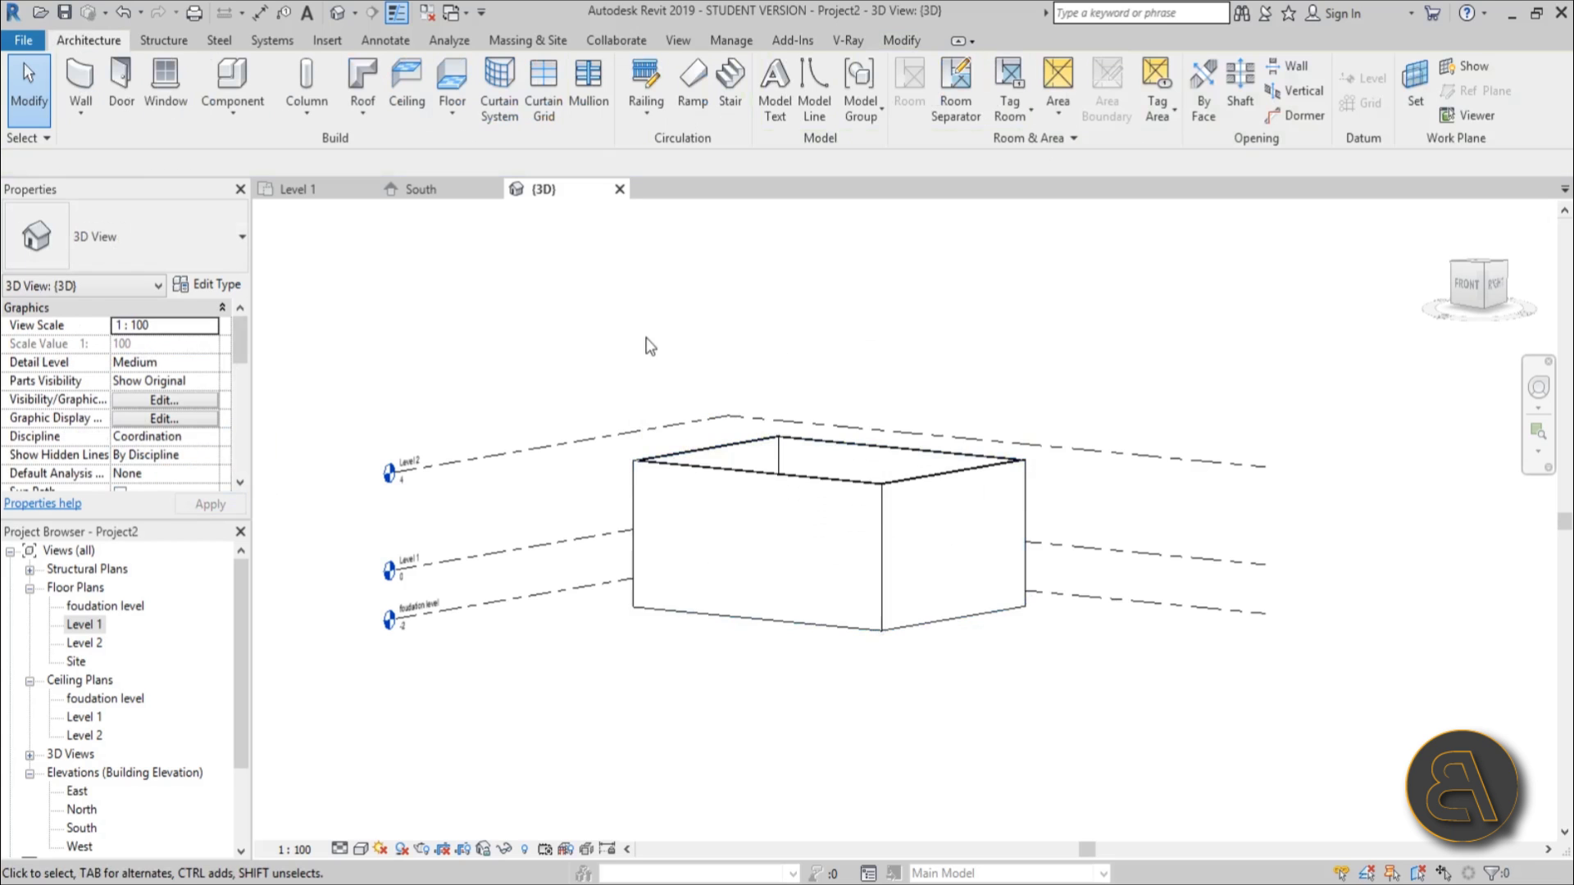
Examine in 3D how the walls relate to the foudation level, Level 1 and Level 2 markers.
scroll(1142, 650, down, 1)
shift+middle_drag(1142, 650, 1166, 740)
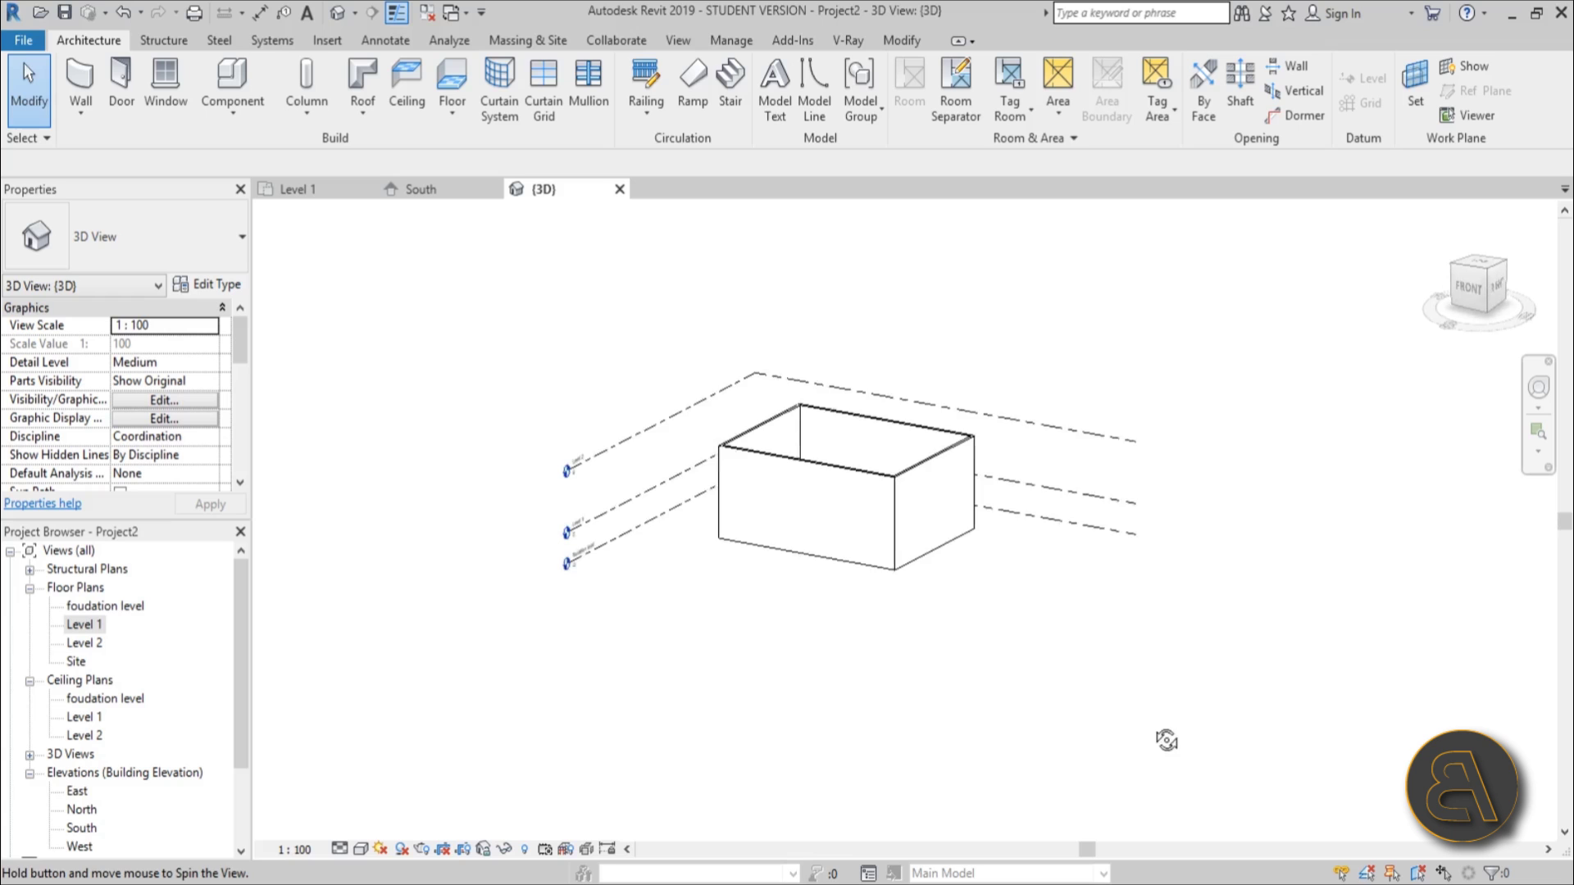
scroll(485, 516, up, 2)
middle_drag(484, 516, 591, 485)
scroll(595, 492, up, 3)
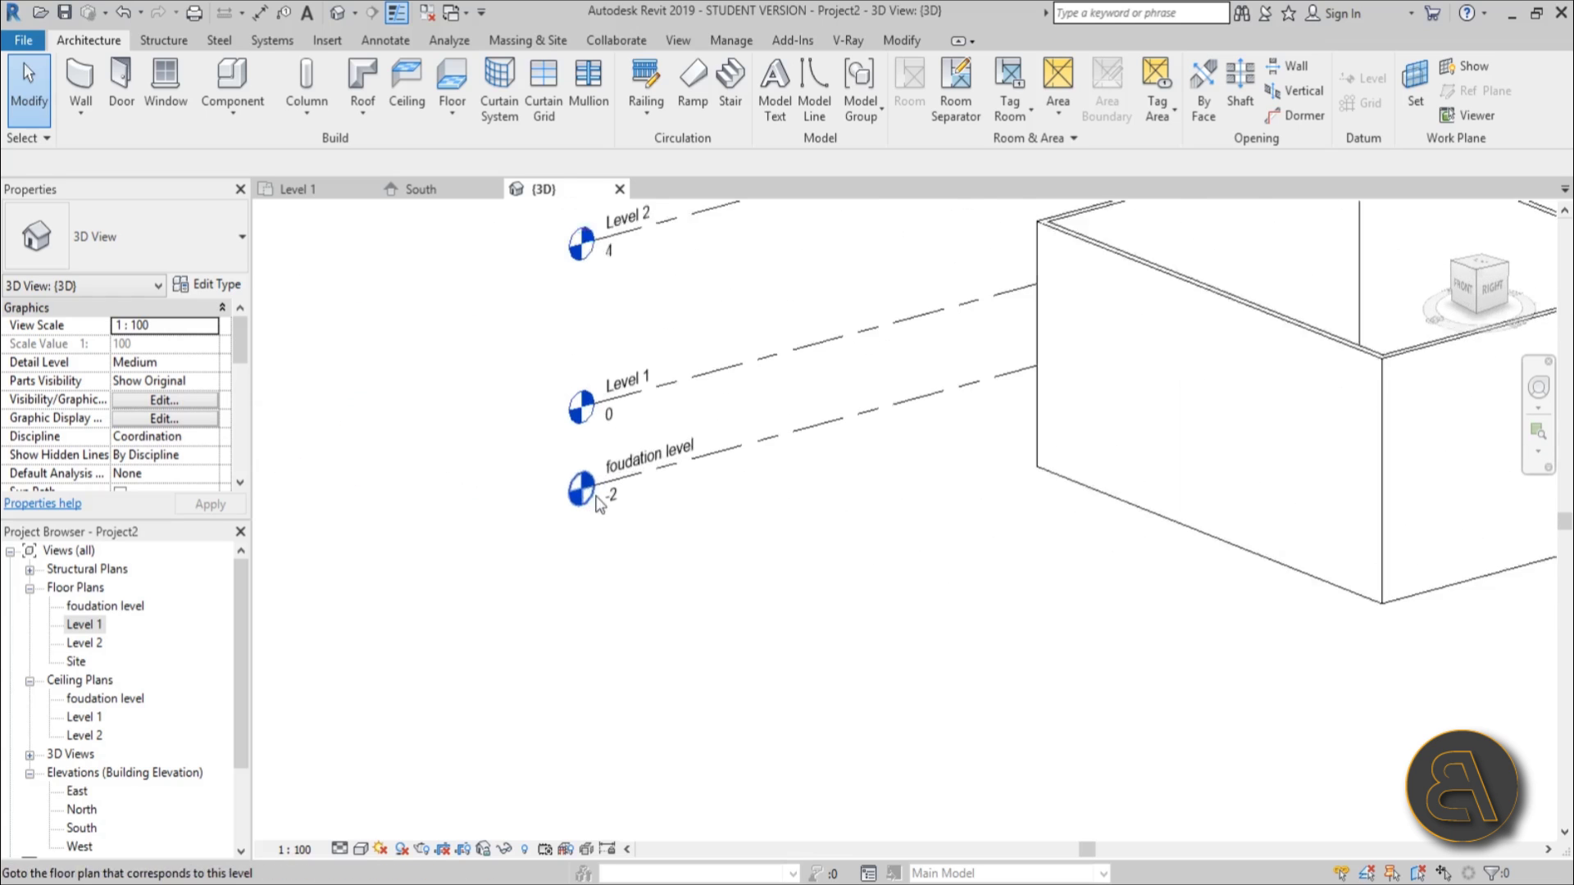
scroll(599, 502, up, 1)
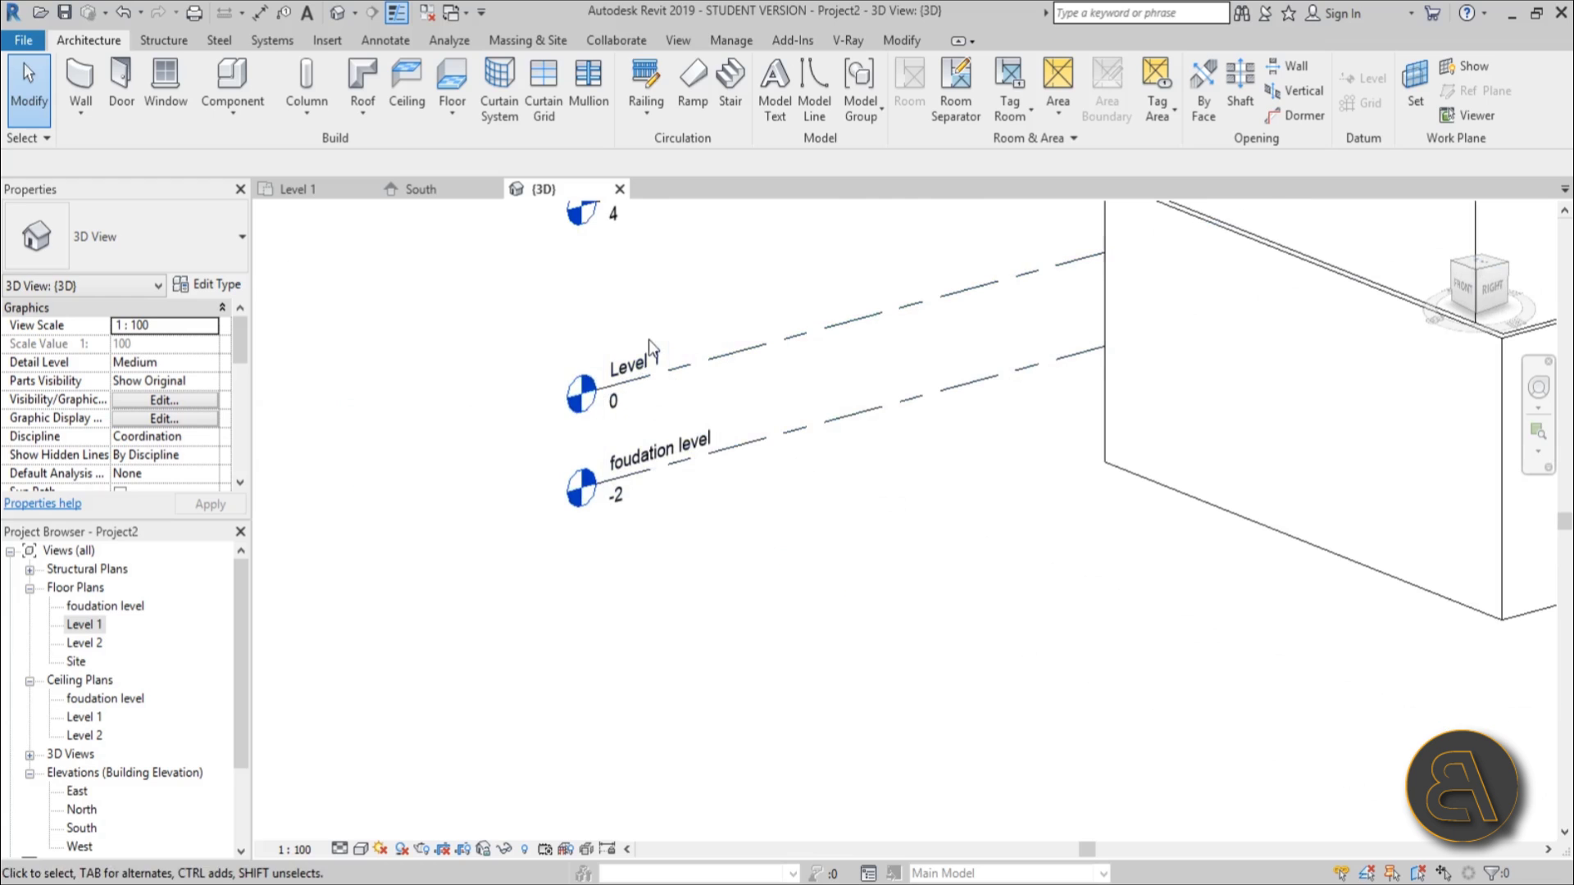
scroll(752, 353, down, 5)
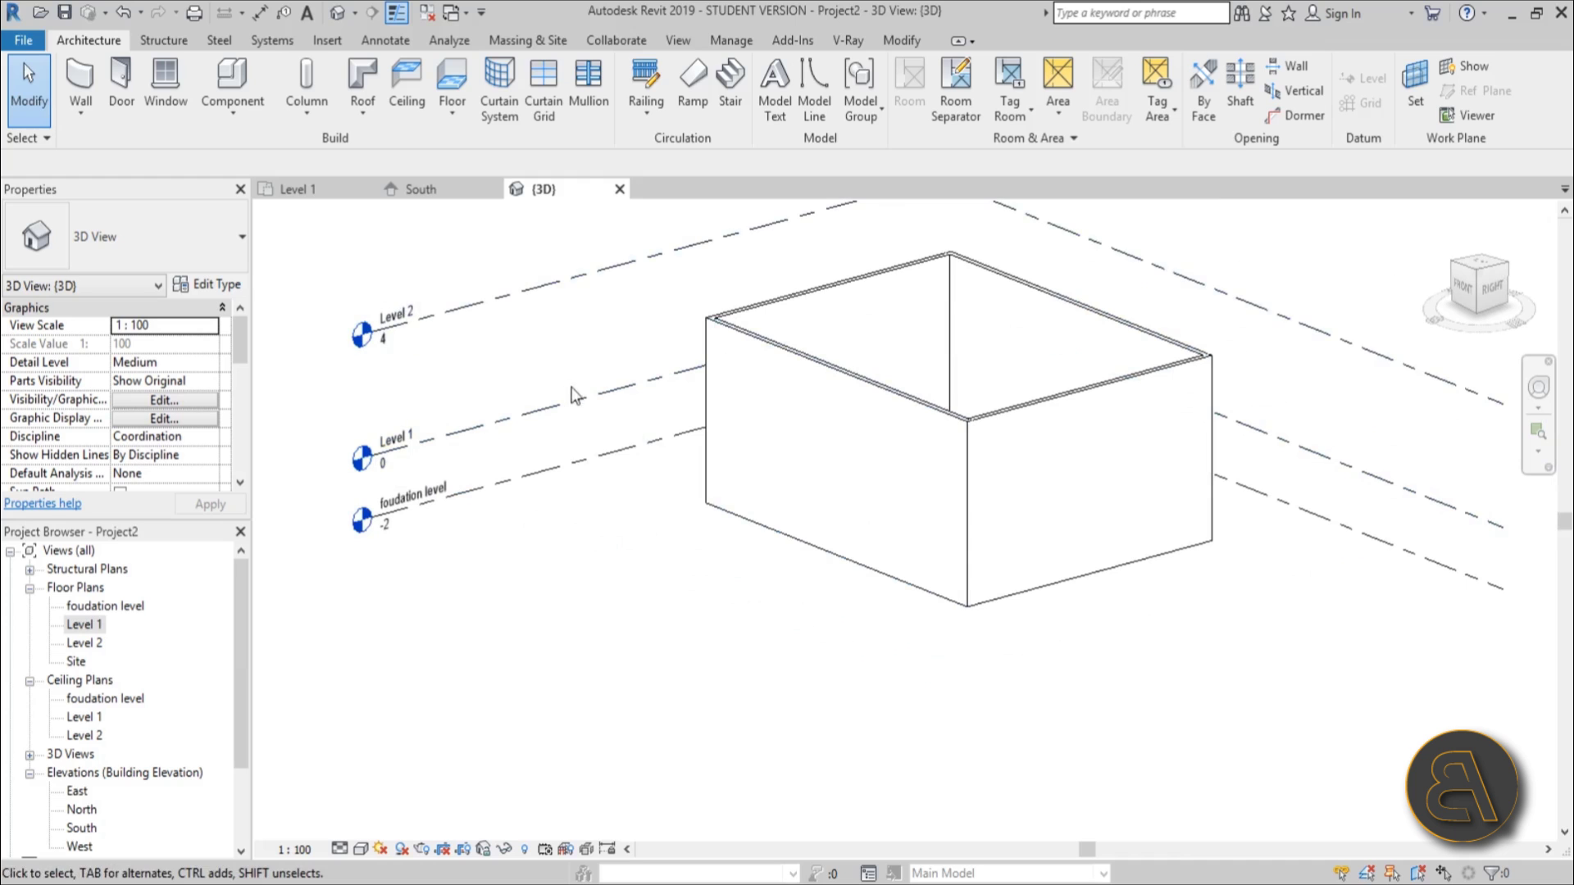
middle_drag(582, 425, 566, 400)
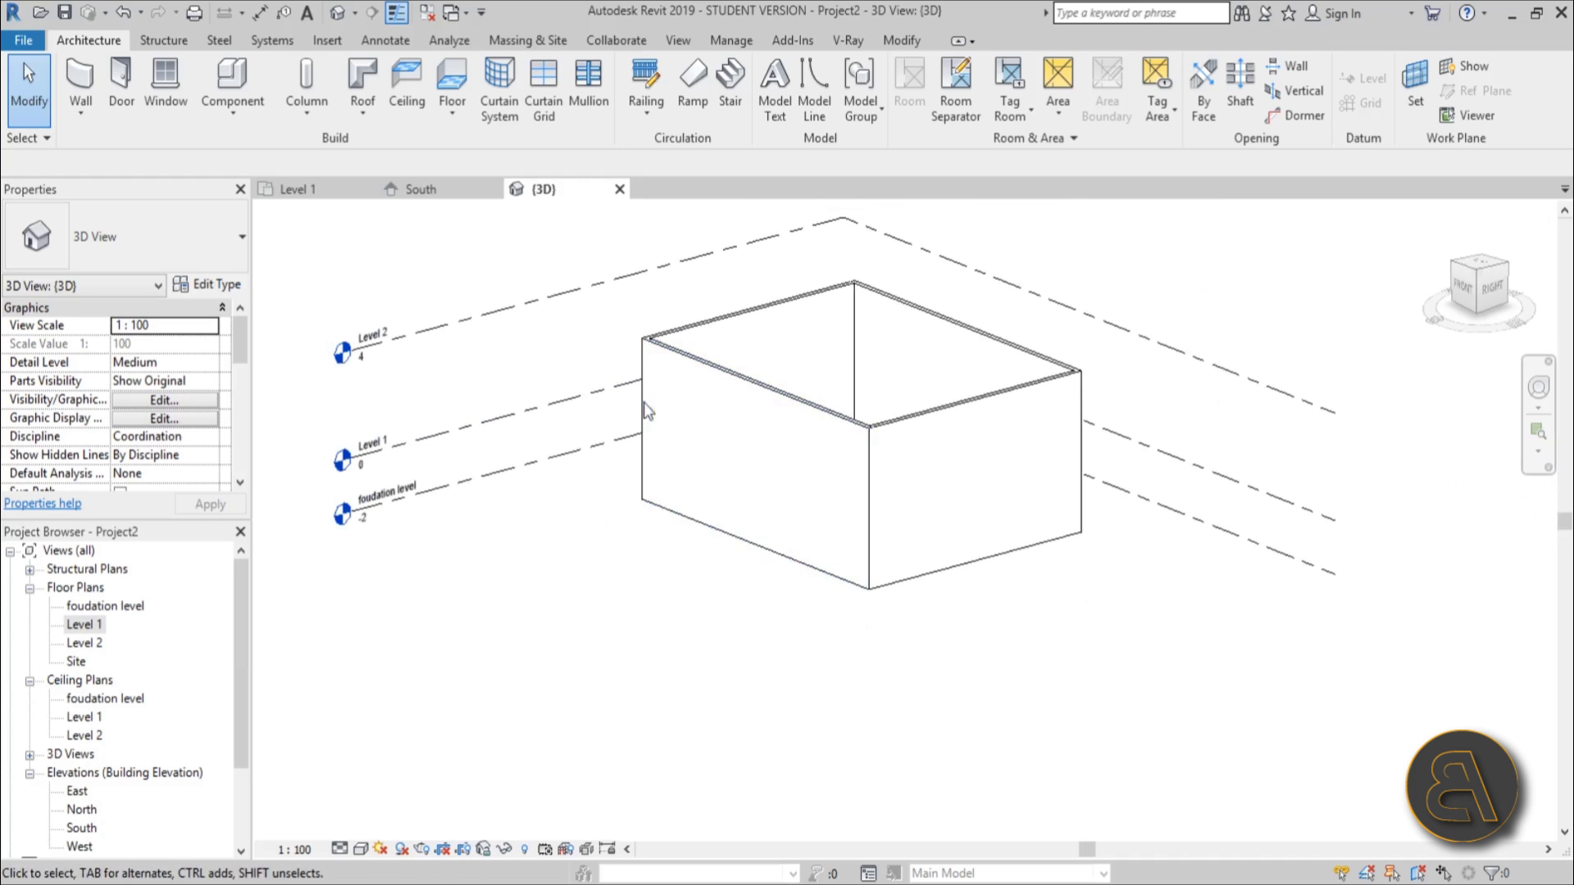
middle_drag(517, 472, 634, 451)
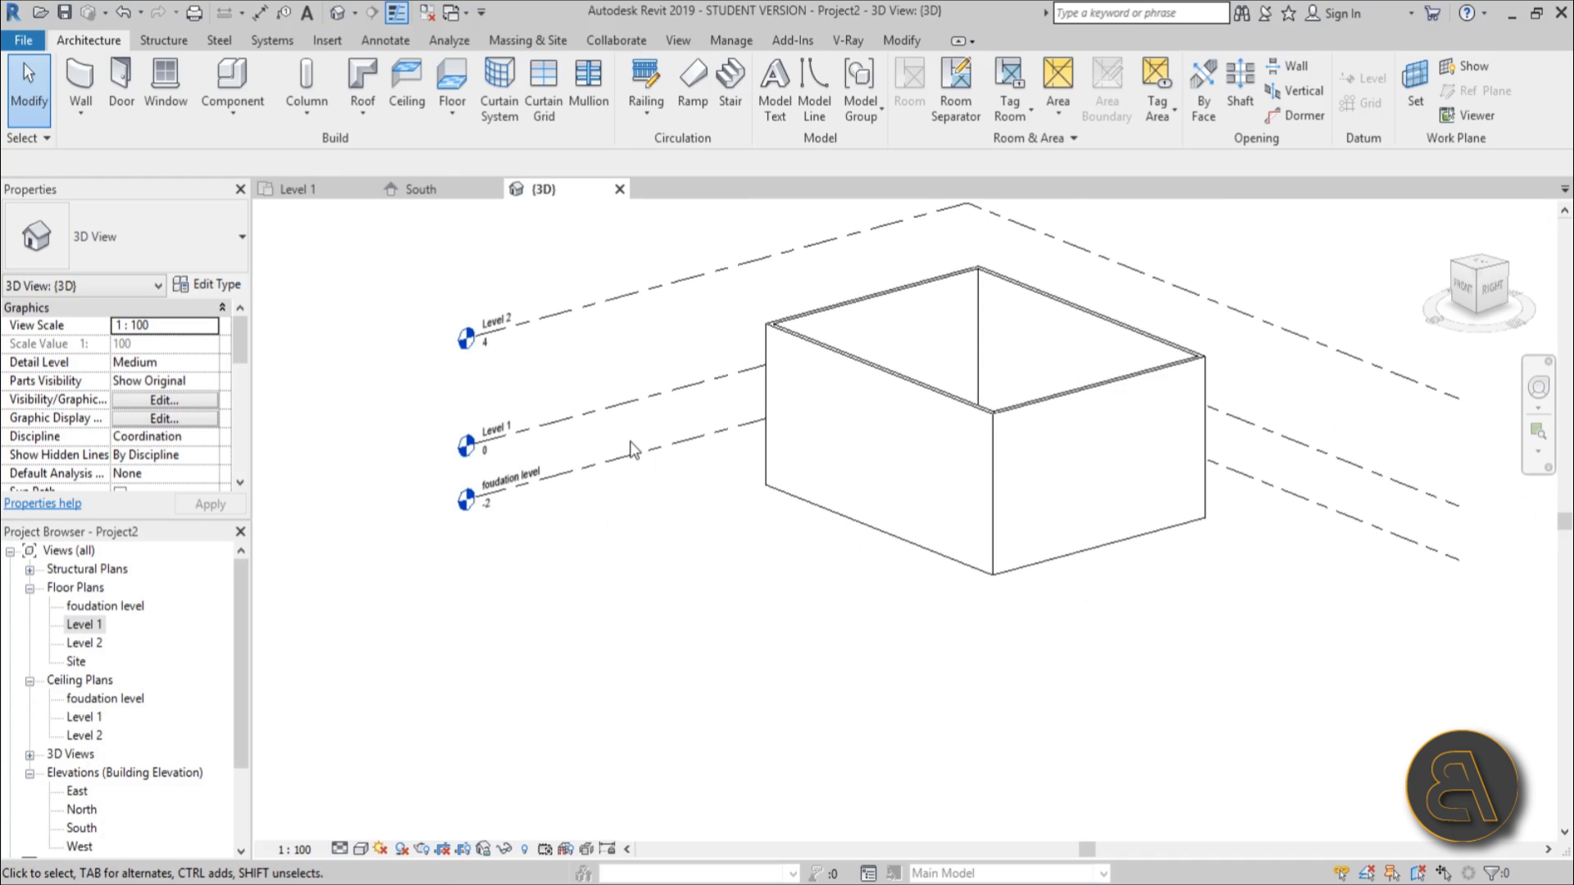
middle_drag(663, 537, 632, 561)
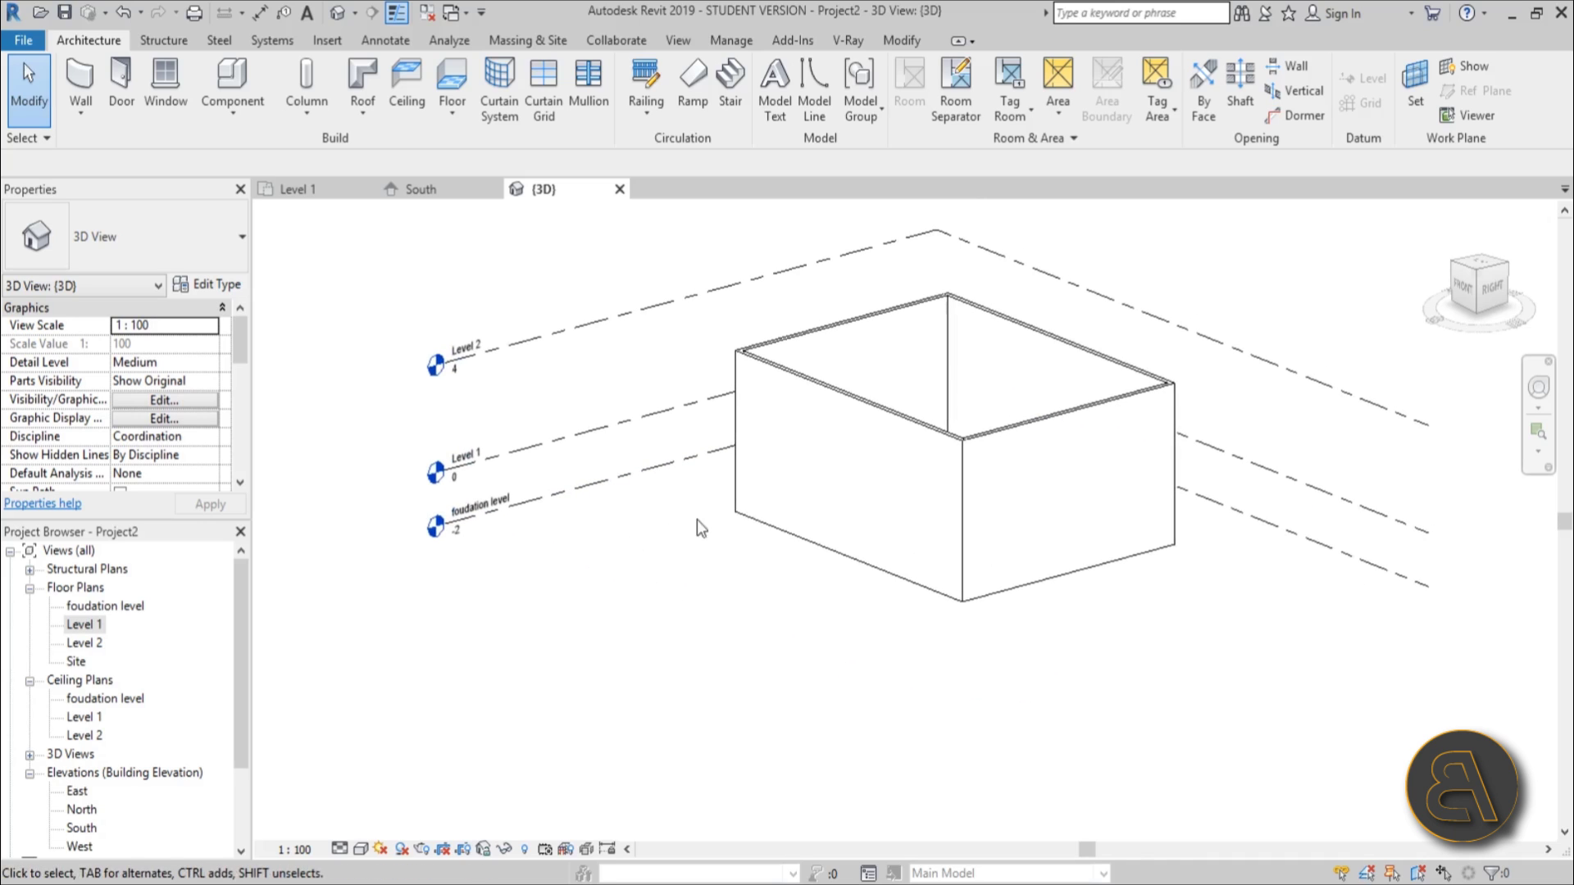
Change all four walls of the enclosure to the stacked wall type Exterior - Brick Over Block w Metal Stud.
click(810, 542)
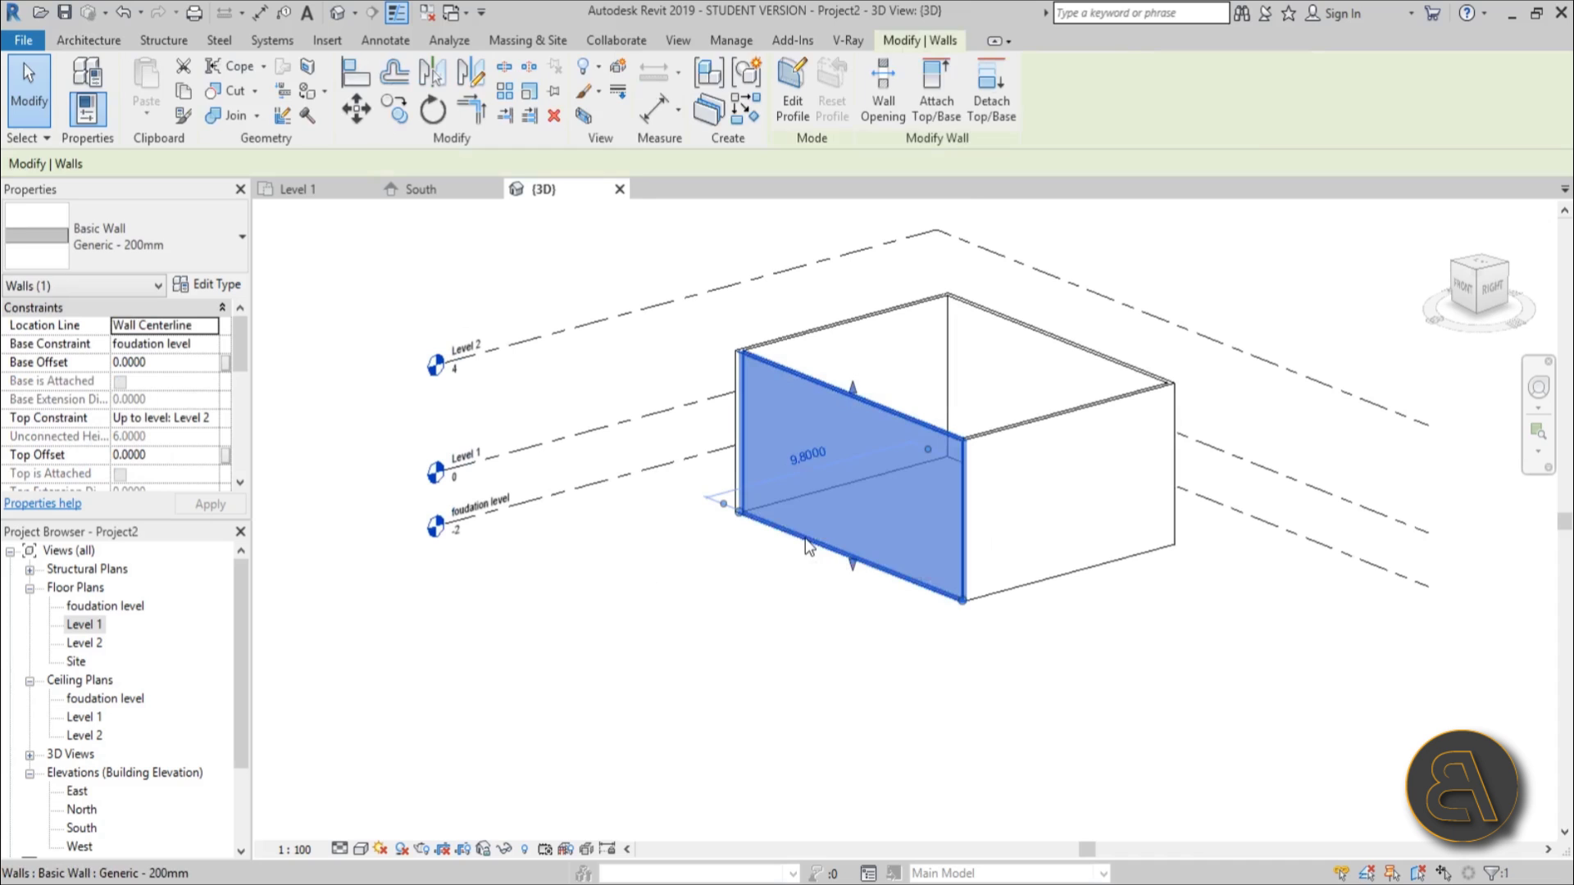
click(764, 587)
key(Tab)
click(804, 545)
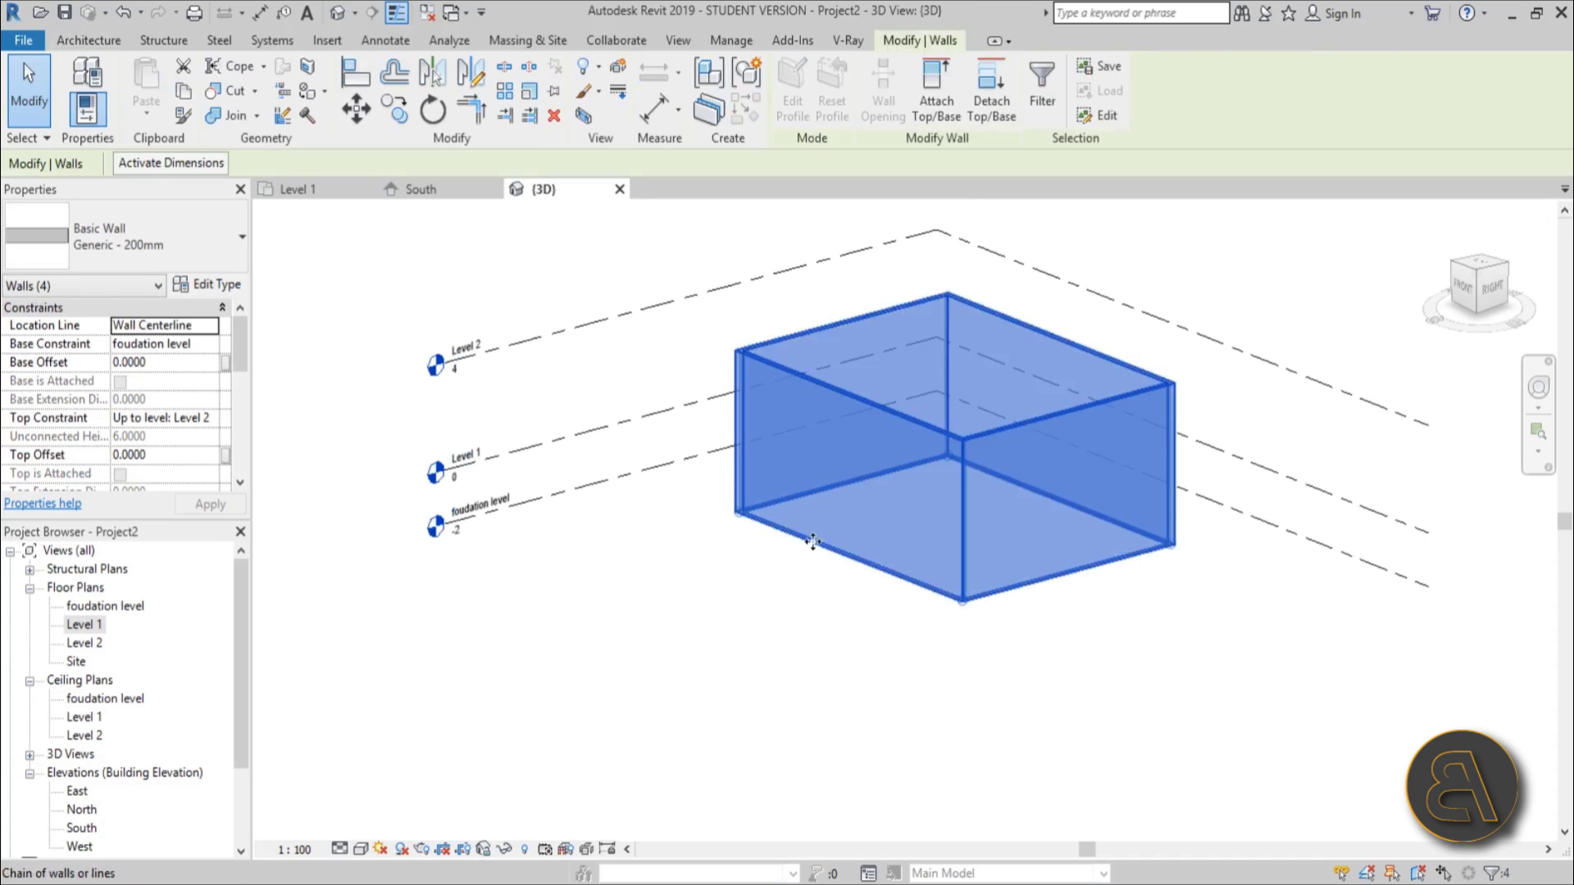
click(212, 261)
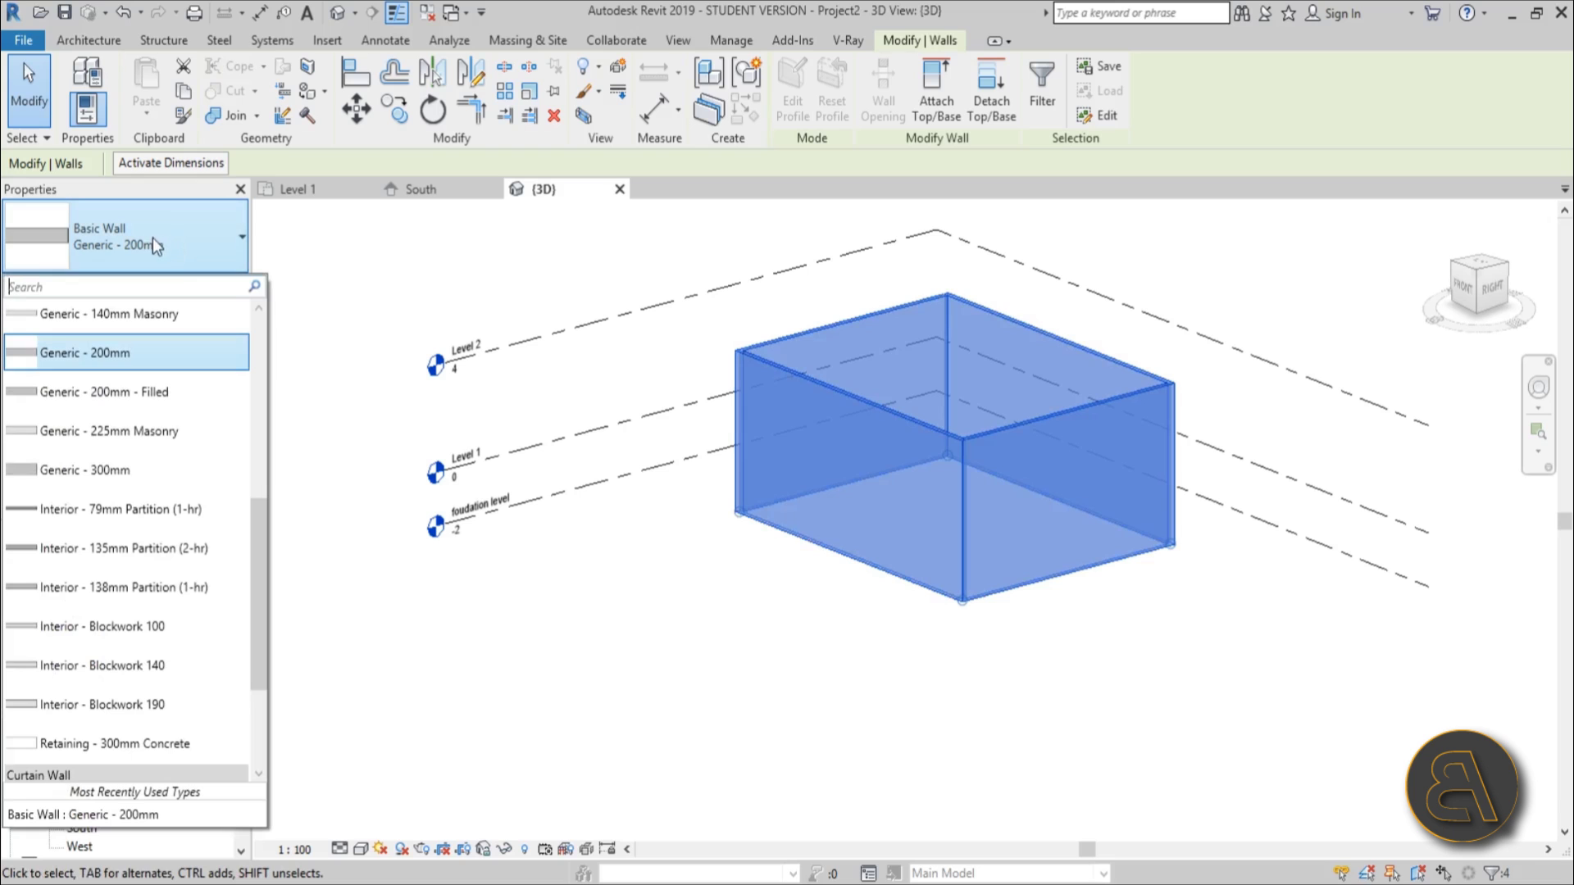
drag(254, 521, 239, 656)
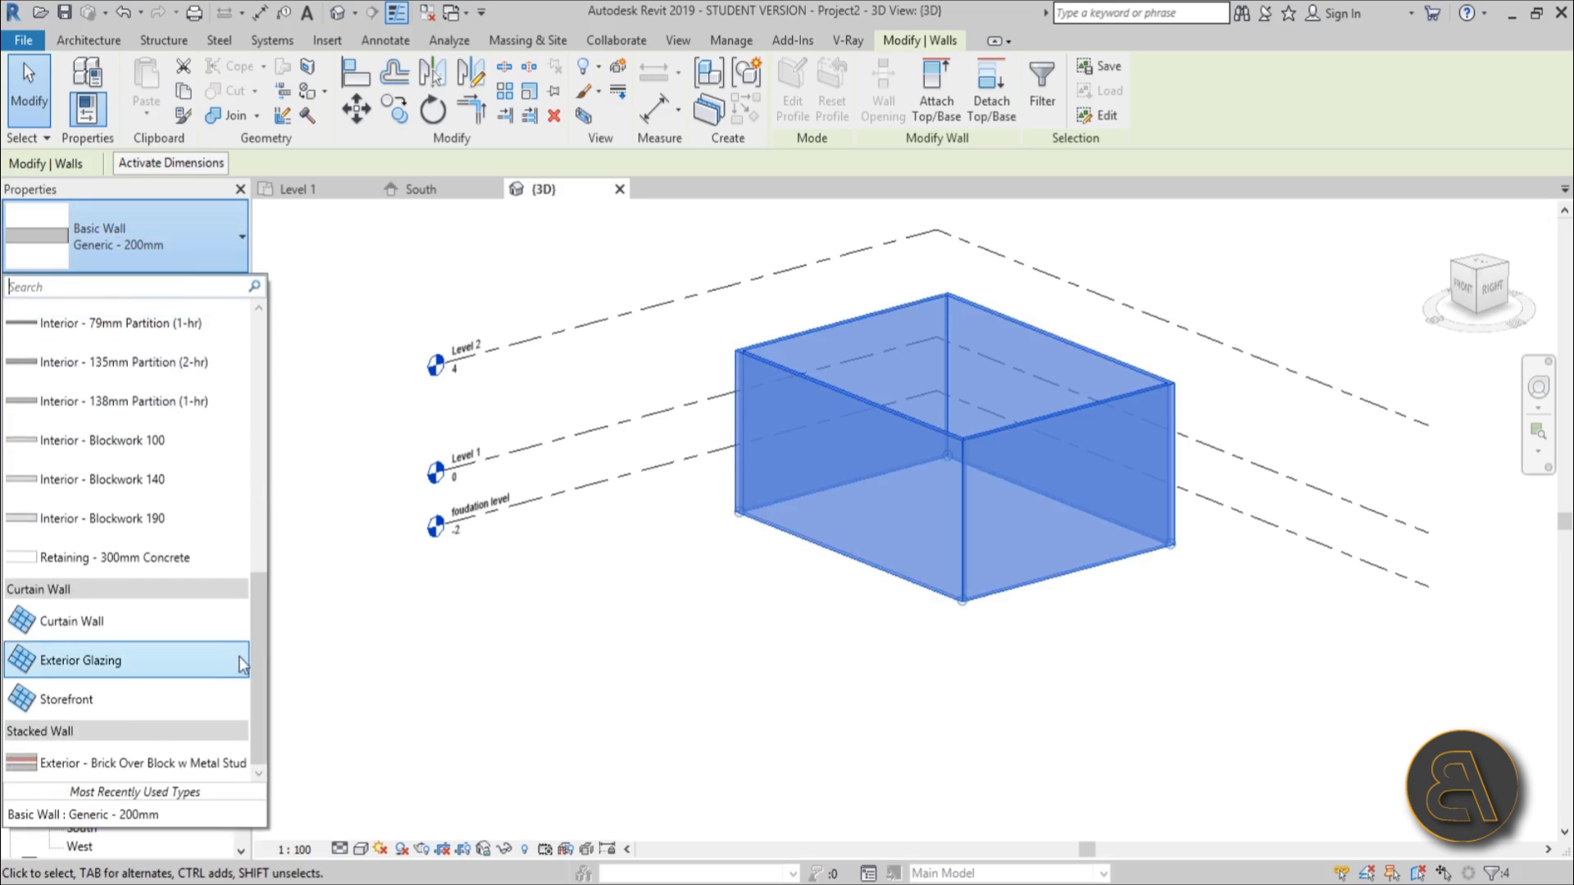
click(70, 767)
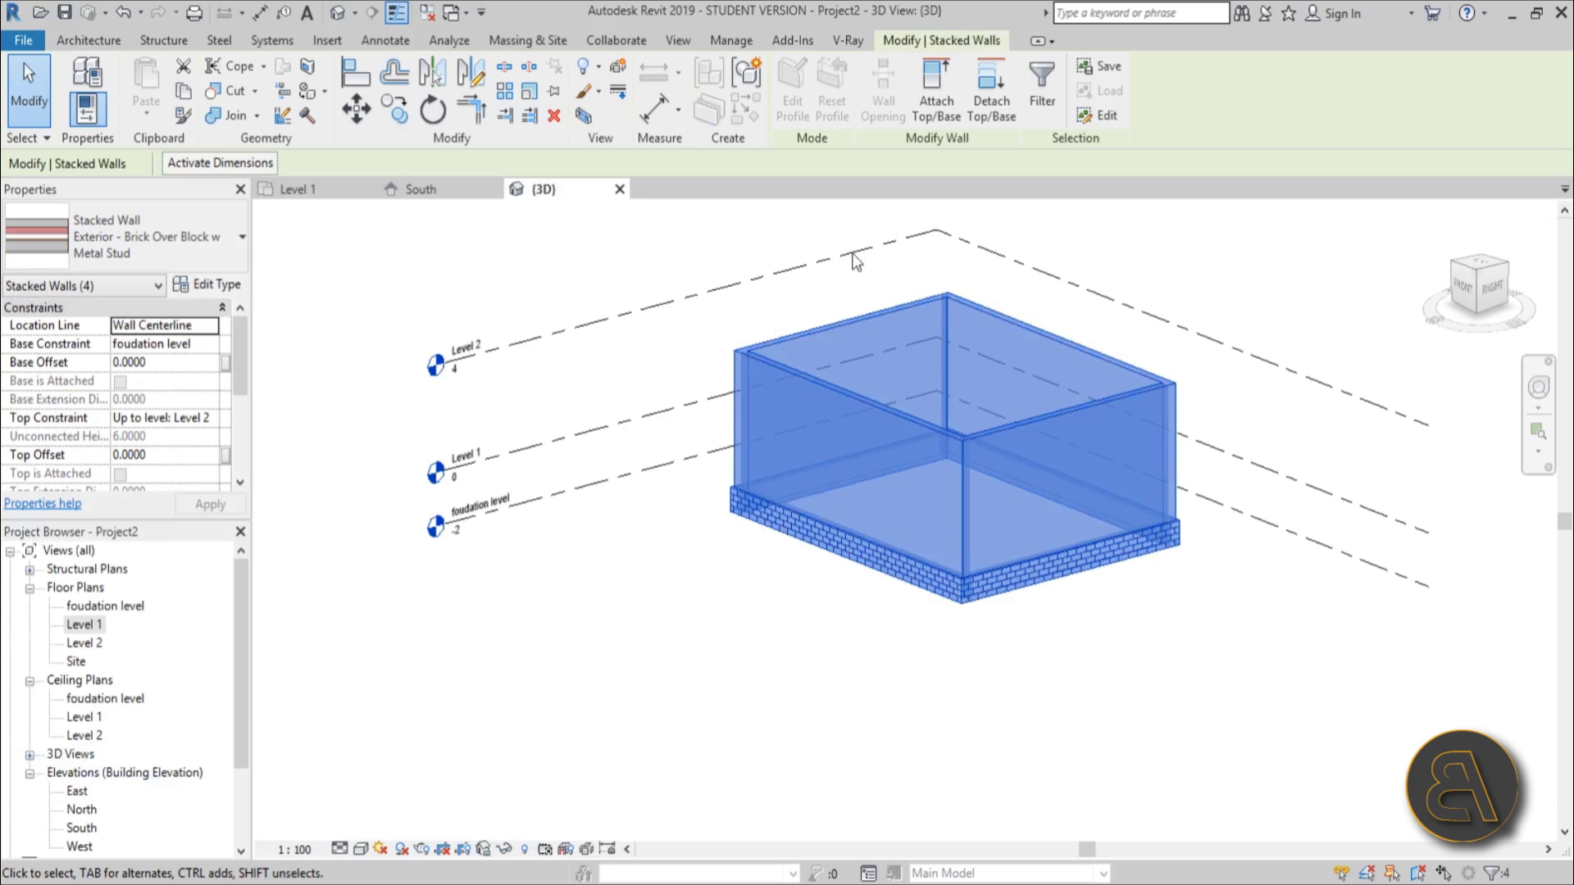
scroll(1108, 569, up, 4)
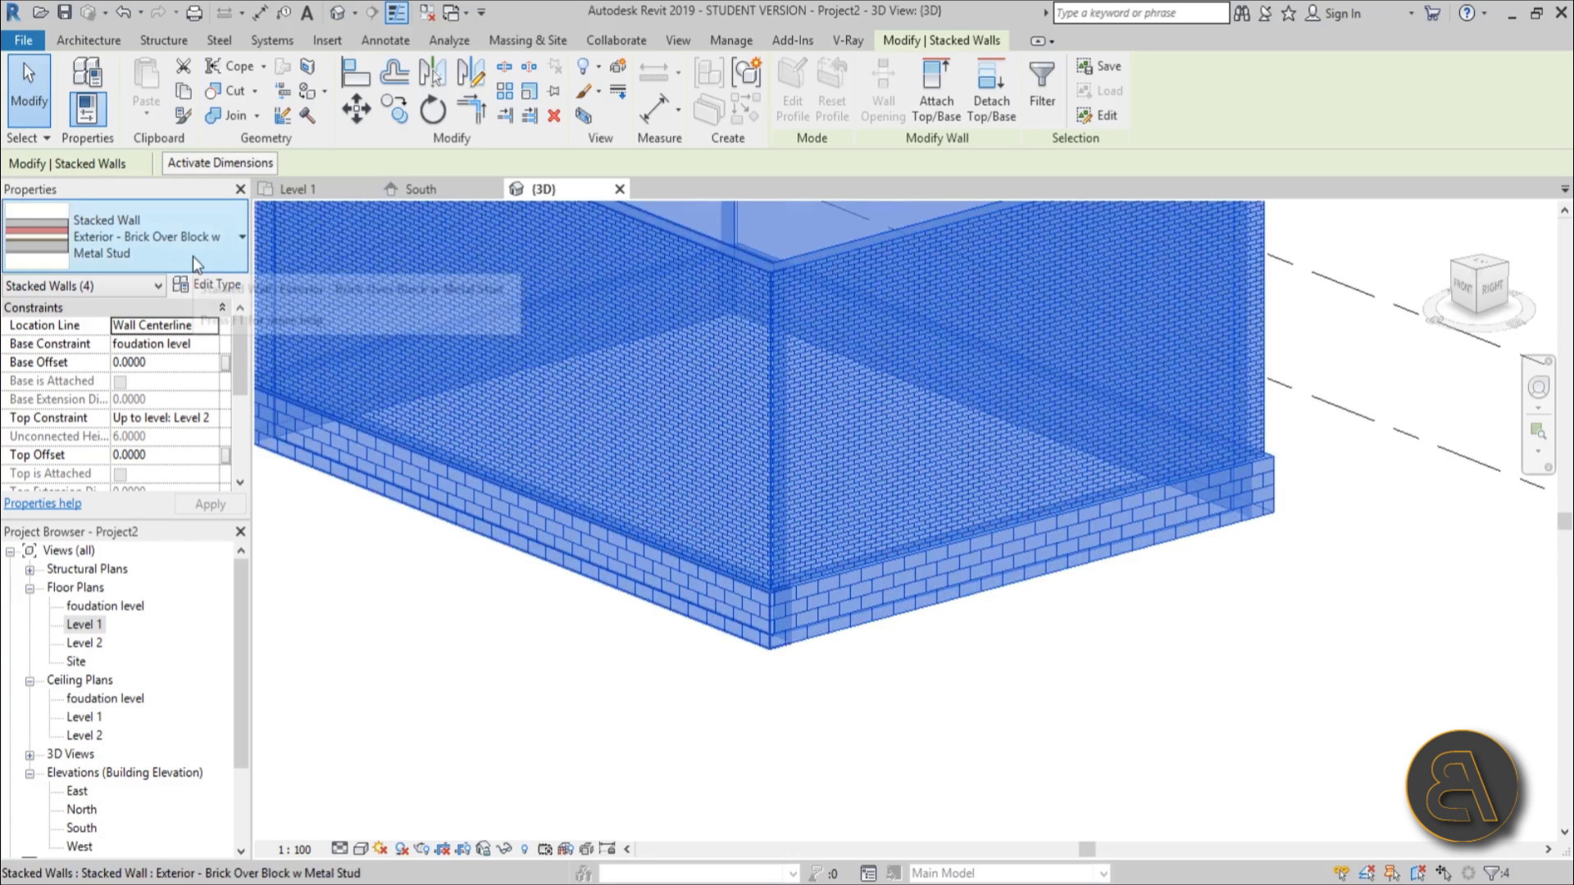
Duplicate the stacked wall type as a new type named "my wall".
click(210, 284)
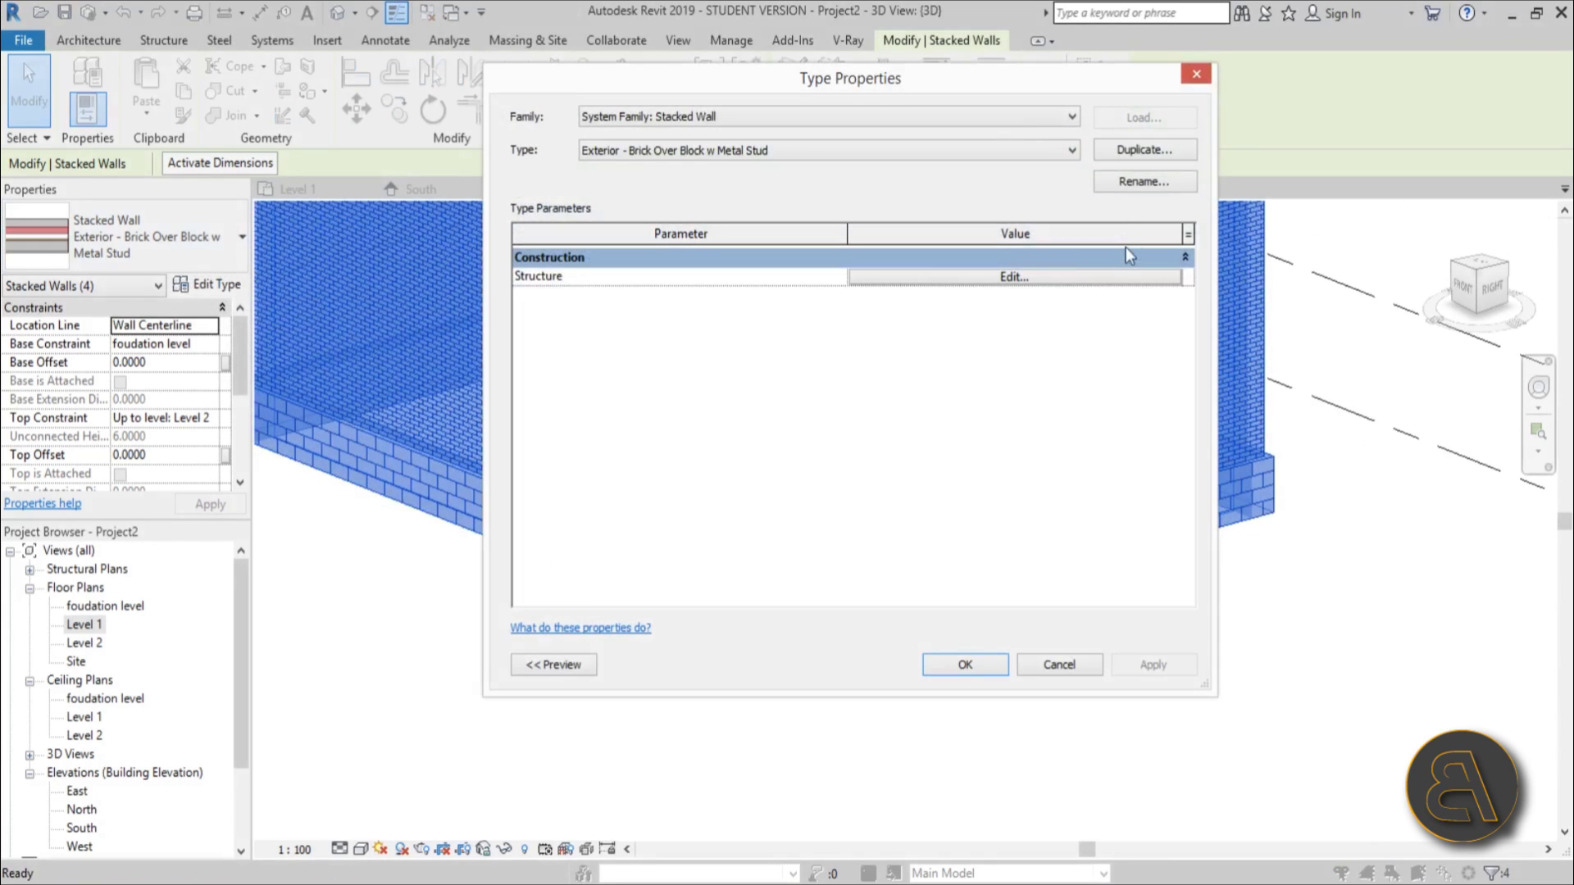
click(1125, 160)
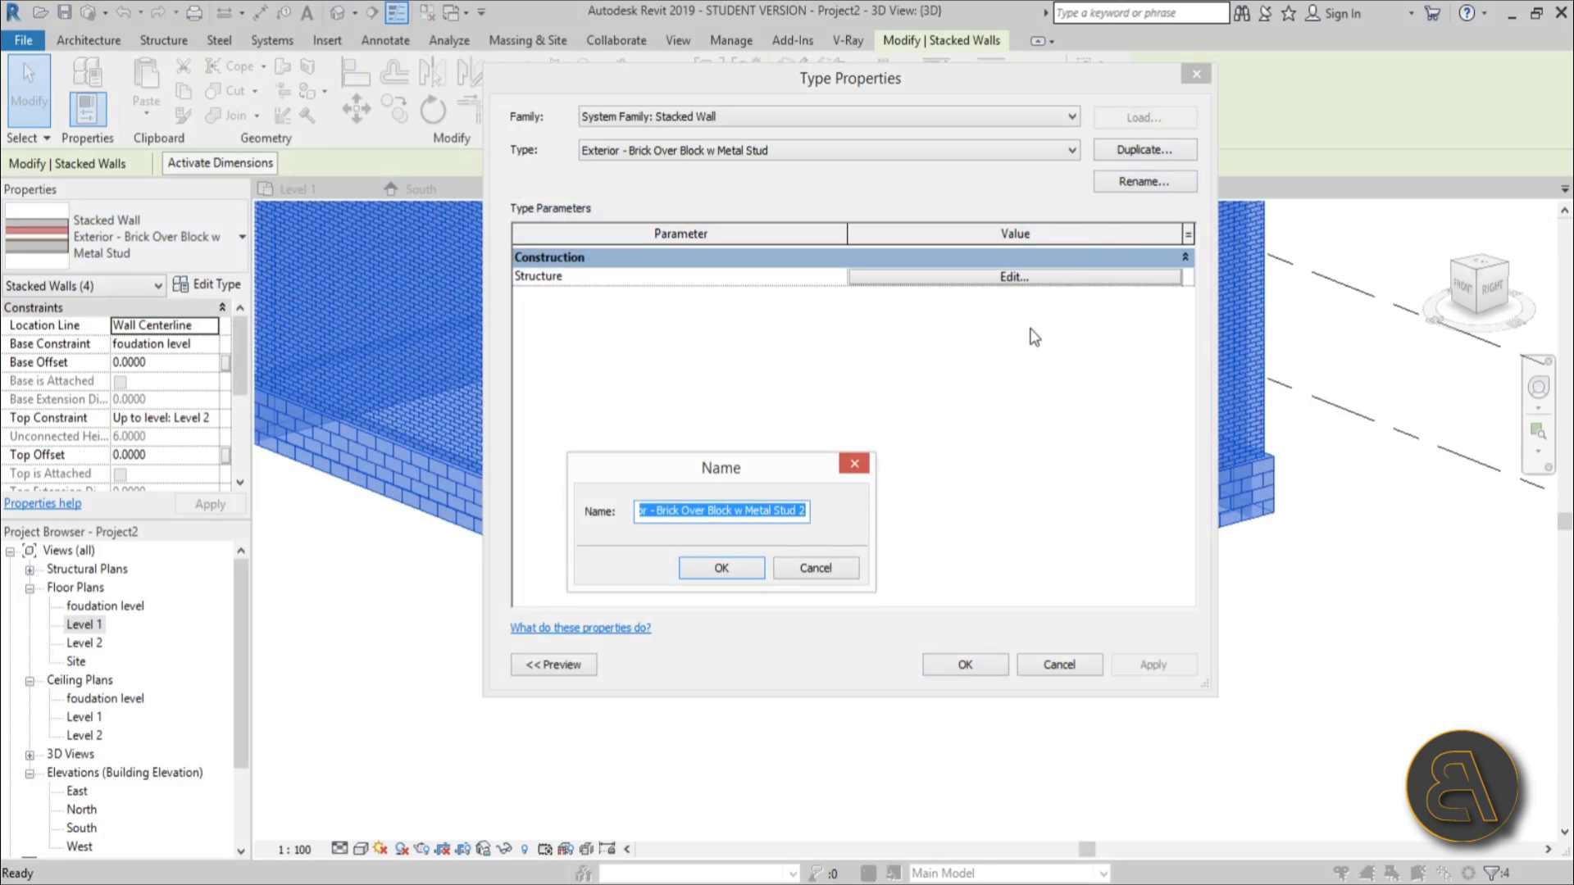
text(my)
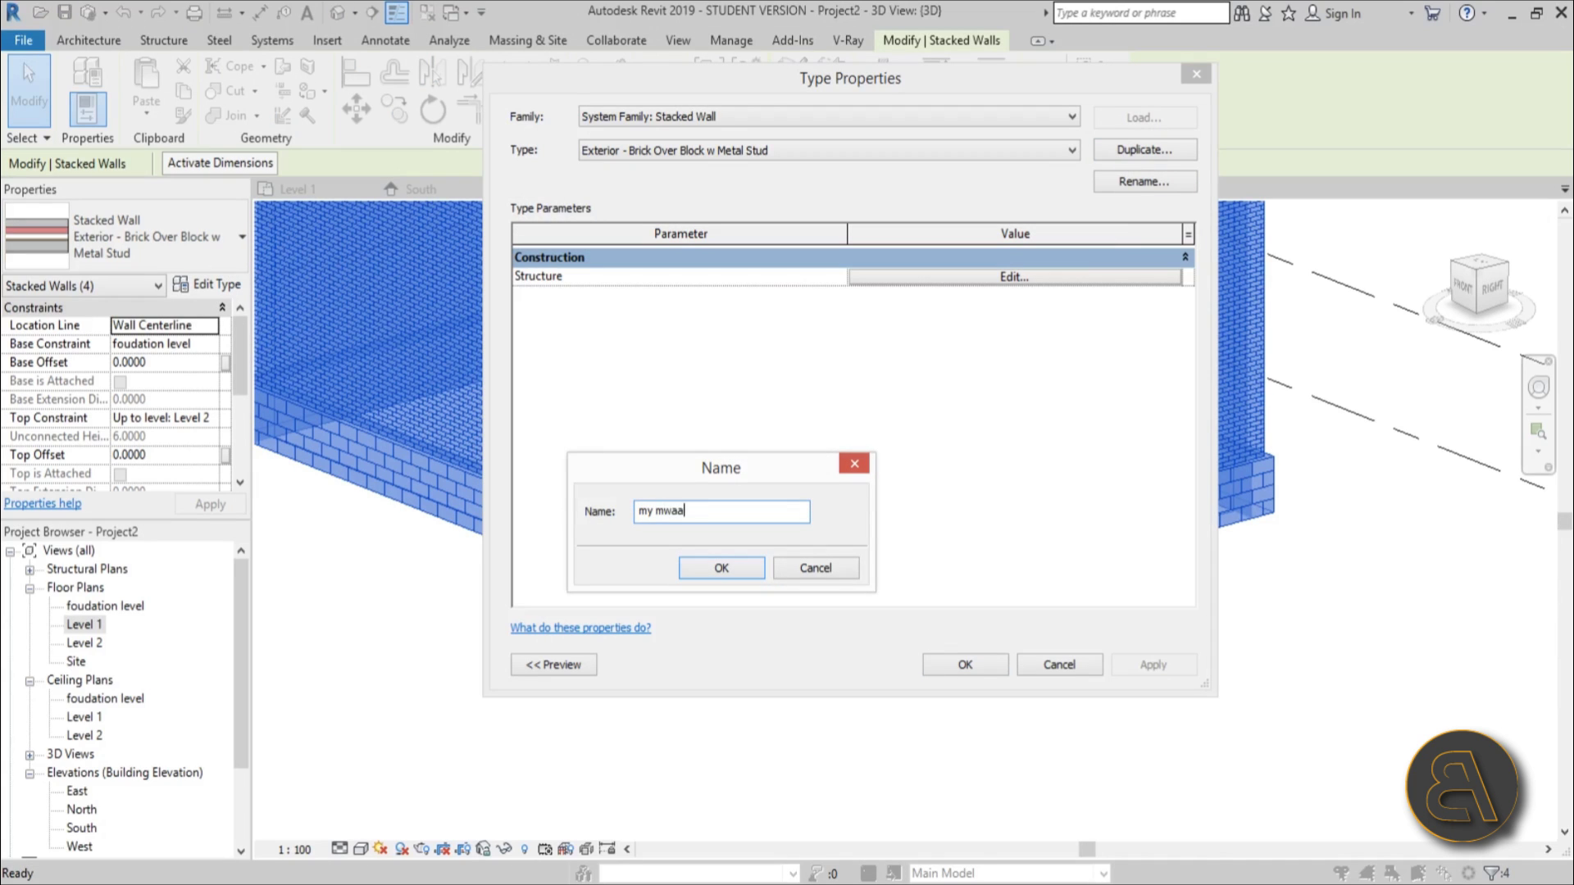
text( wall)
key(Return)
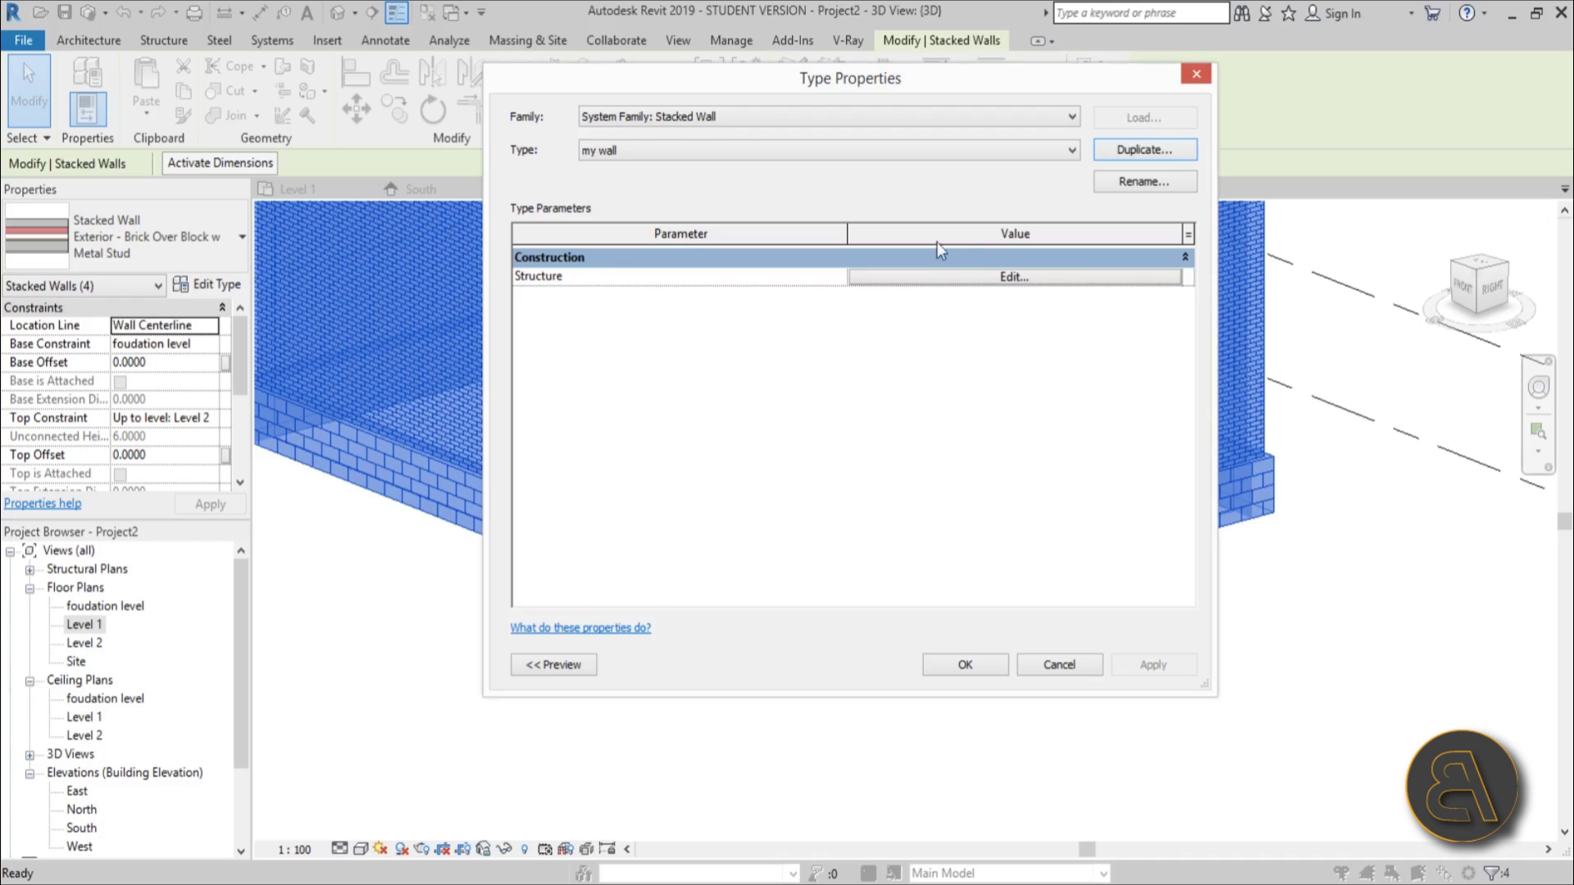
In the new type's structure, change the lower block component to the Foundation - 300mm Concrete wall.
click(934, 279)
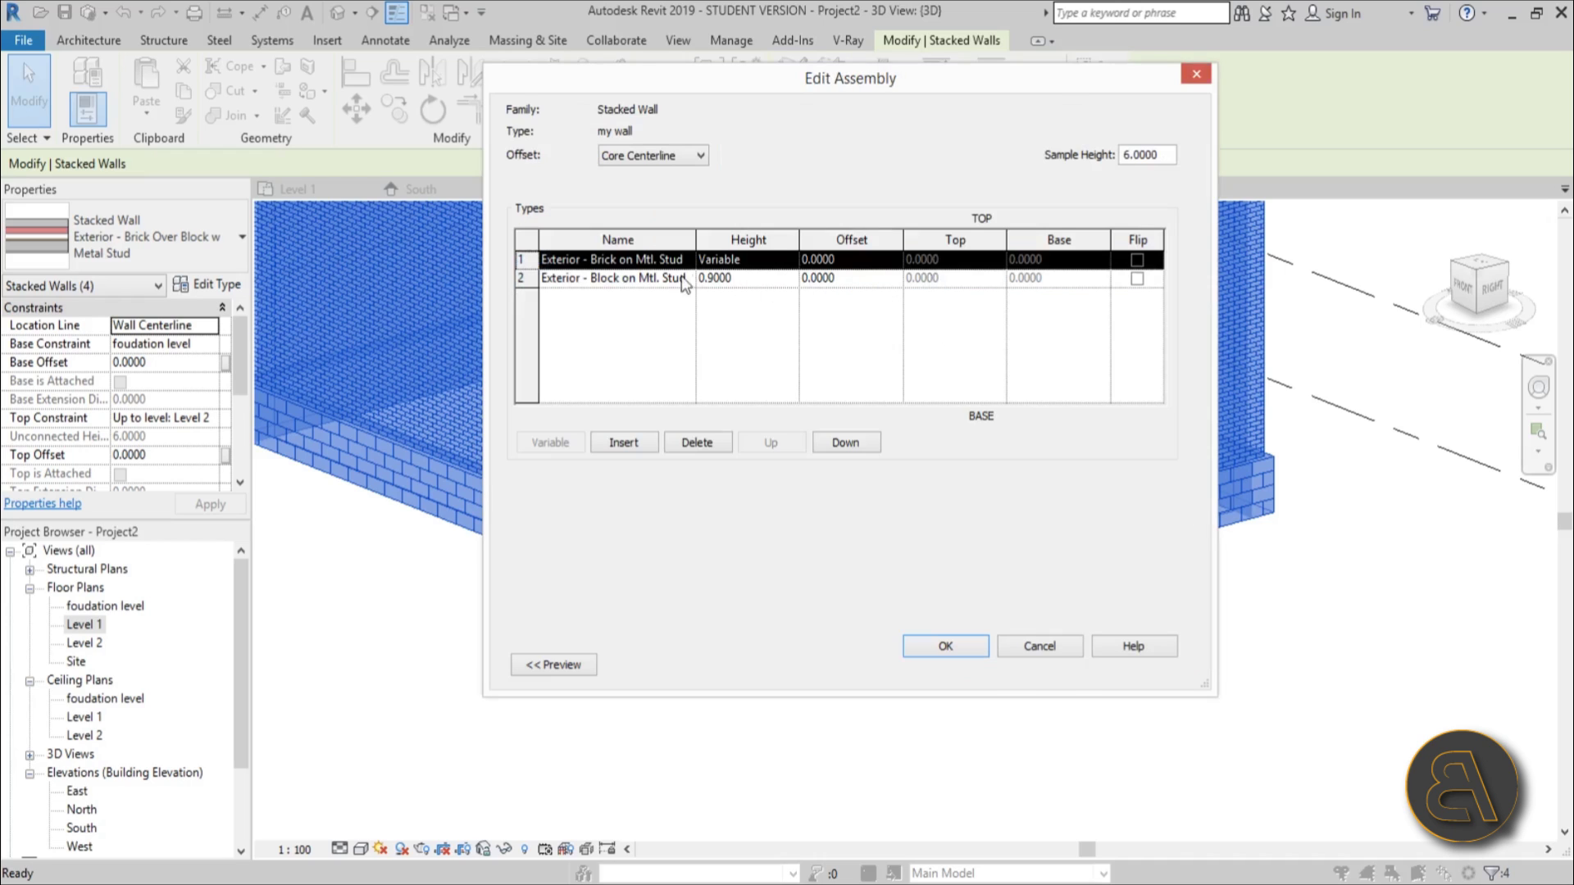
click(554, 279)
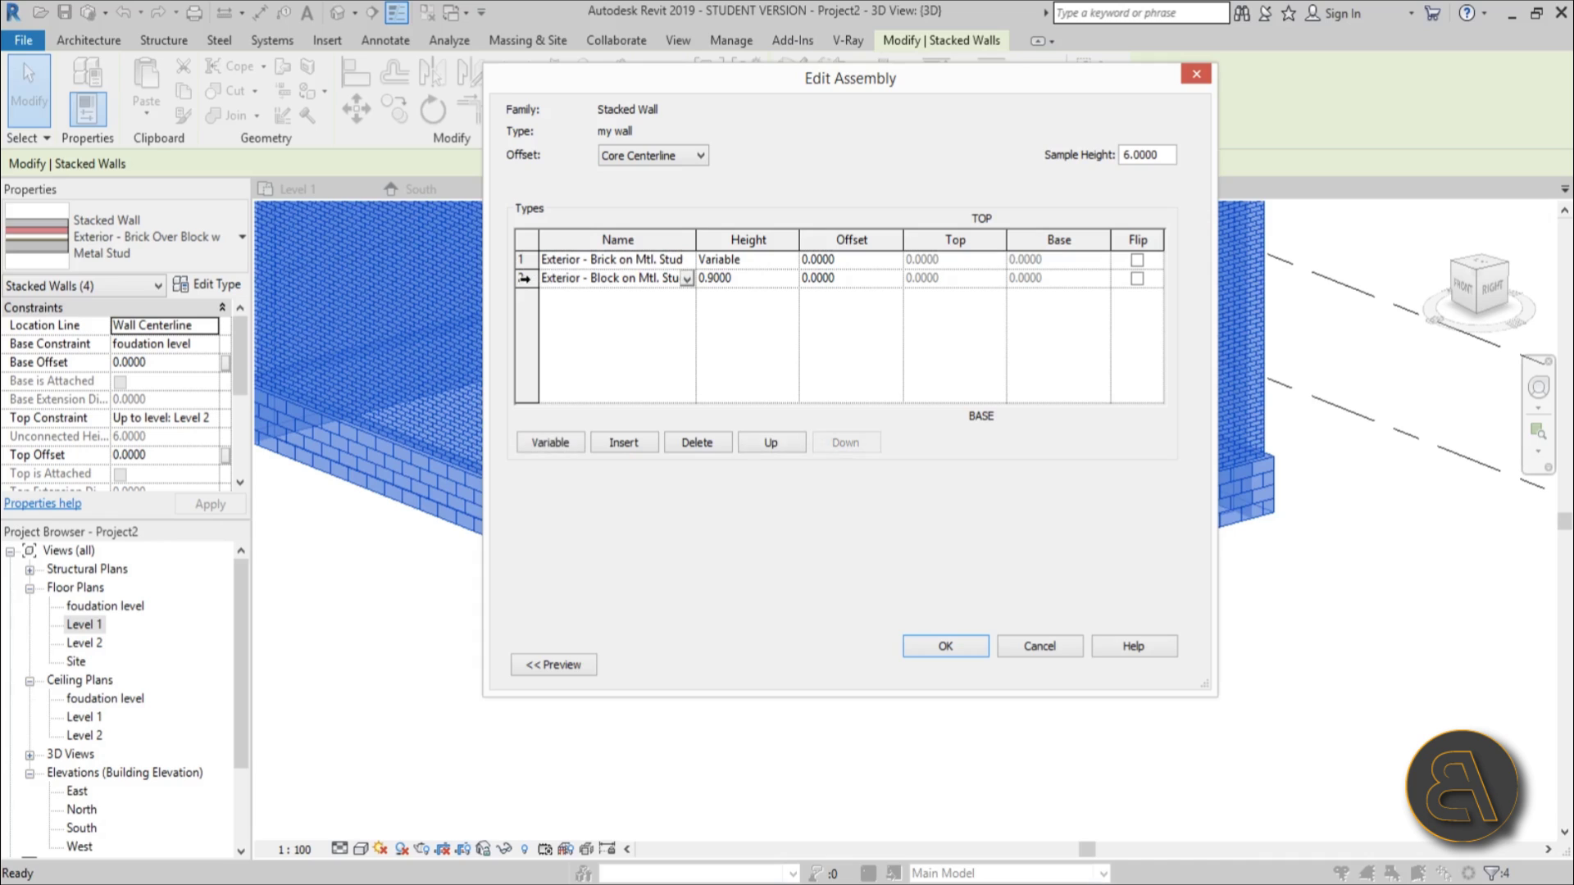
click(525, 280)
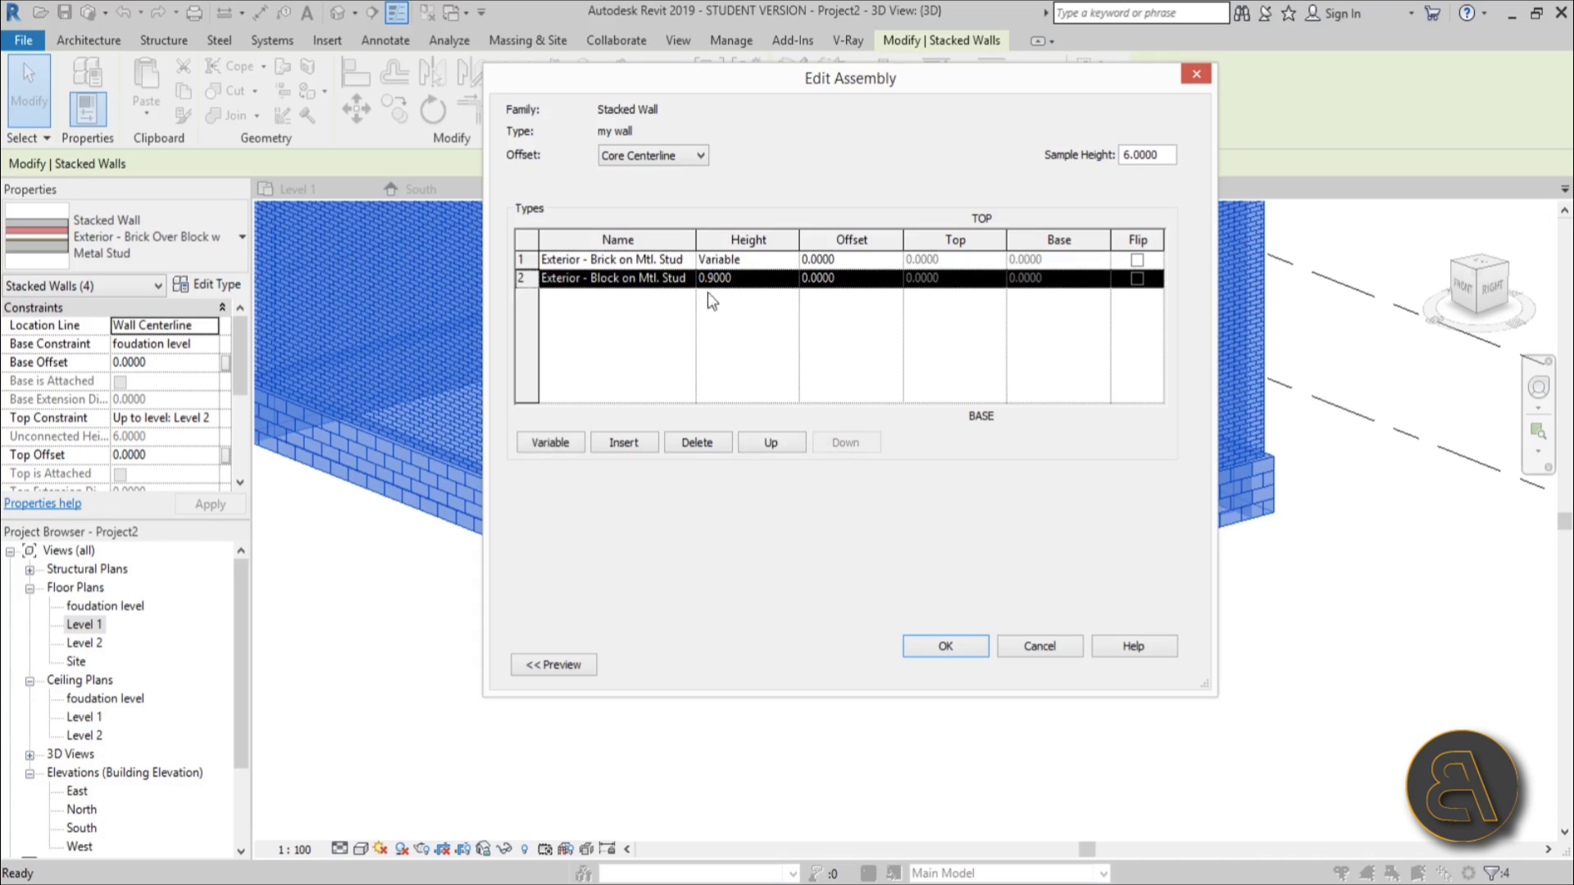
click(687, 279)
click(687, 279)
drag(731, 322, 733, 337)
click(582, 315)
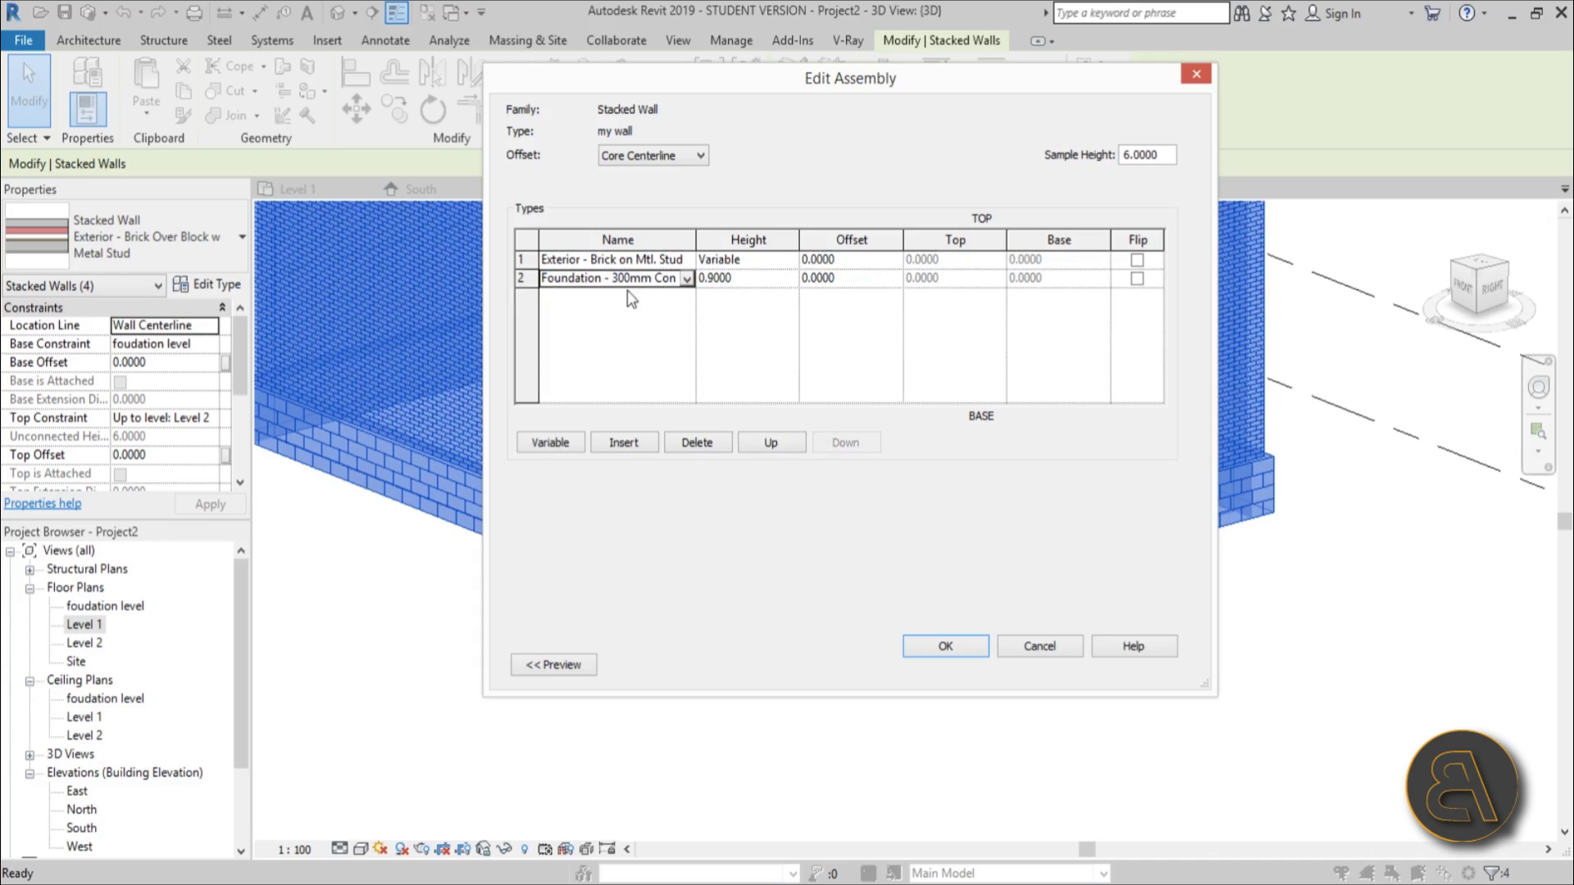
Replace the upper brick component of the stacked wall assembly with Generic - 200mm.
click(684, 259)
click(687, 259)
scroll(645, 318, down, 5)
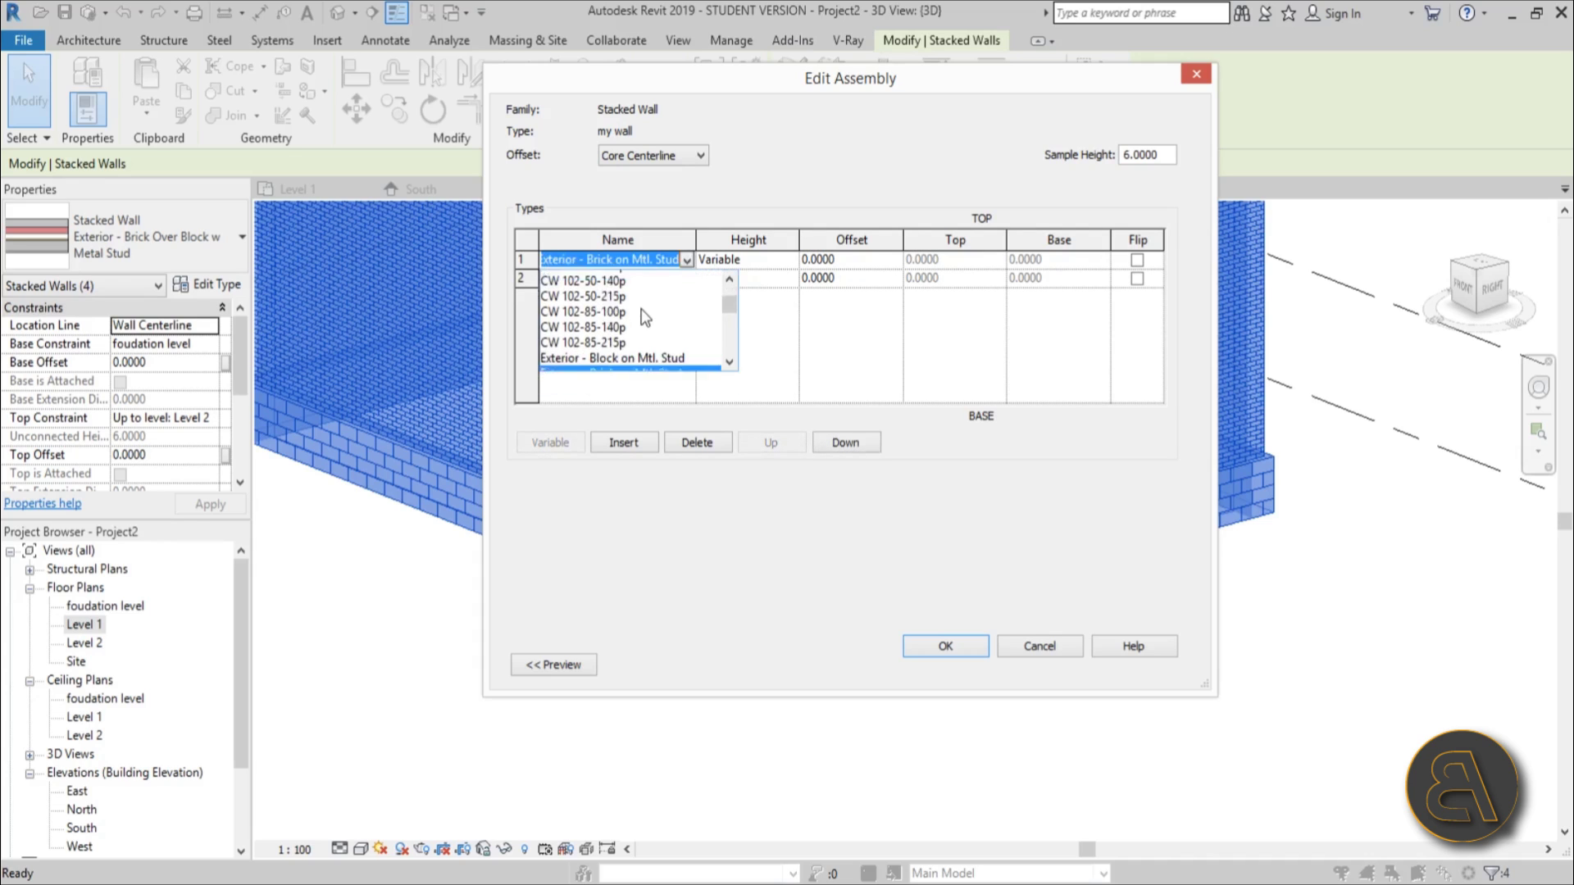
click(619, 316)
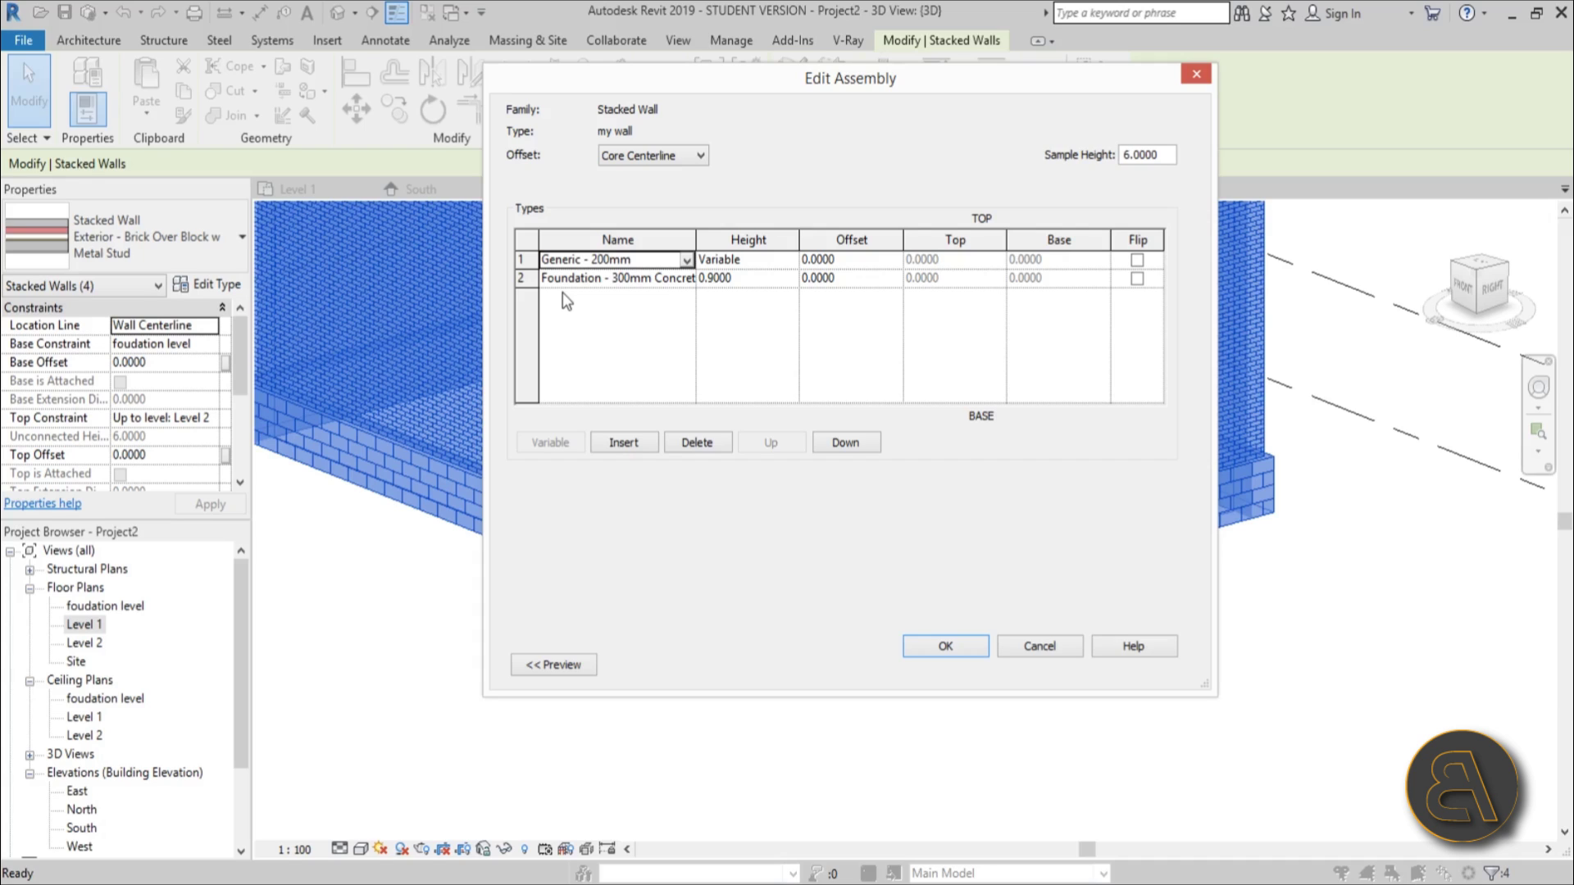
Set the height of the foundation component in the assembly to 2.3.
click(746, 277)
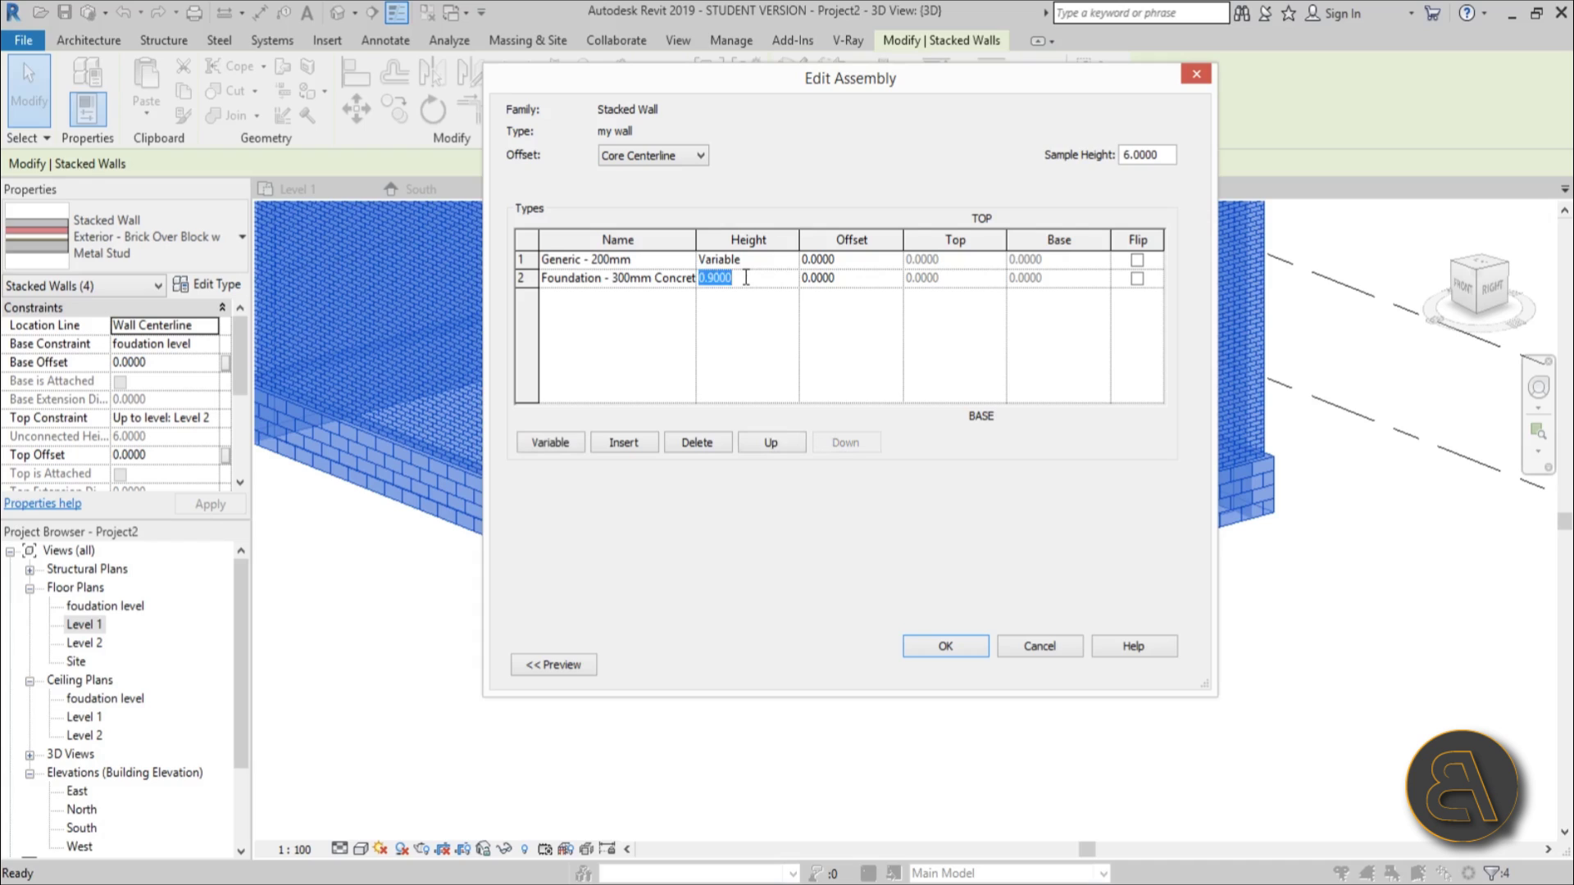
text(2.3)
key(Tab)
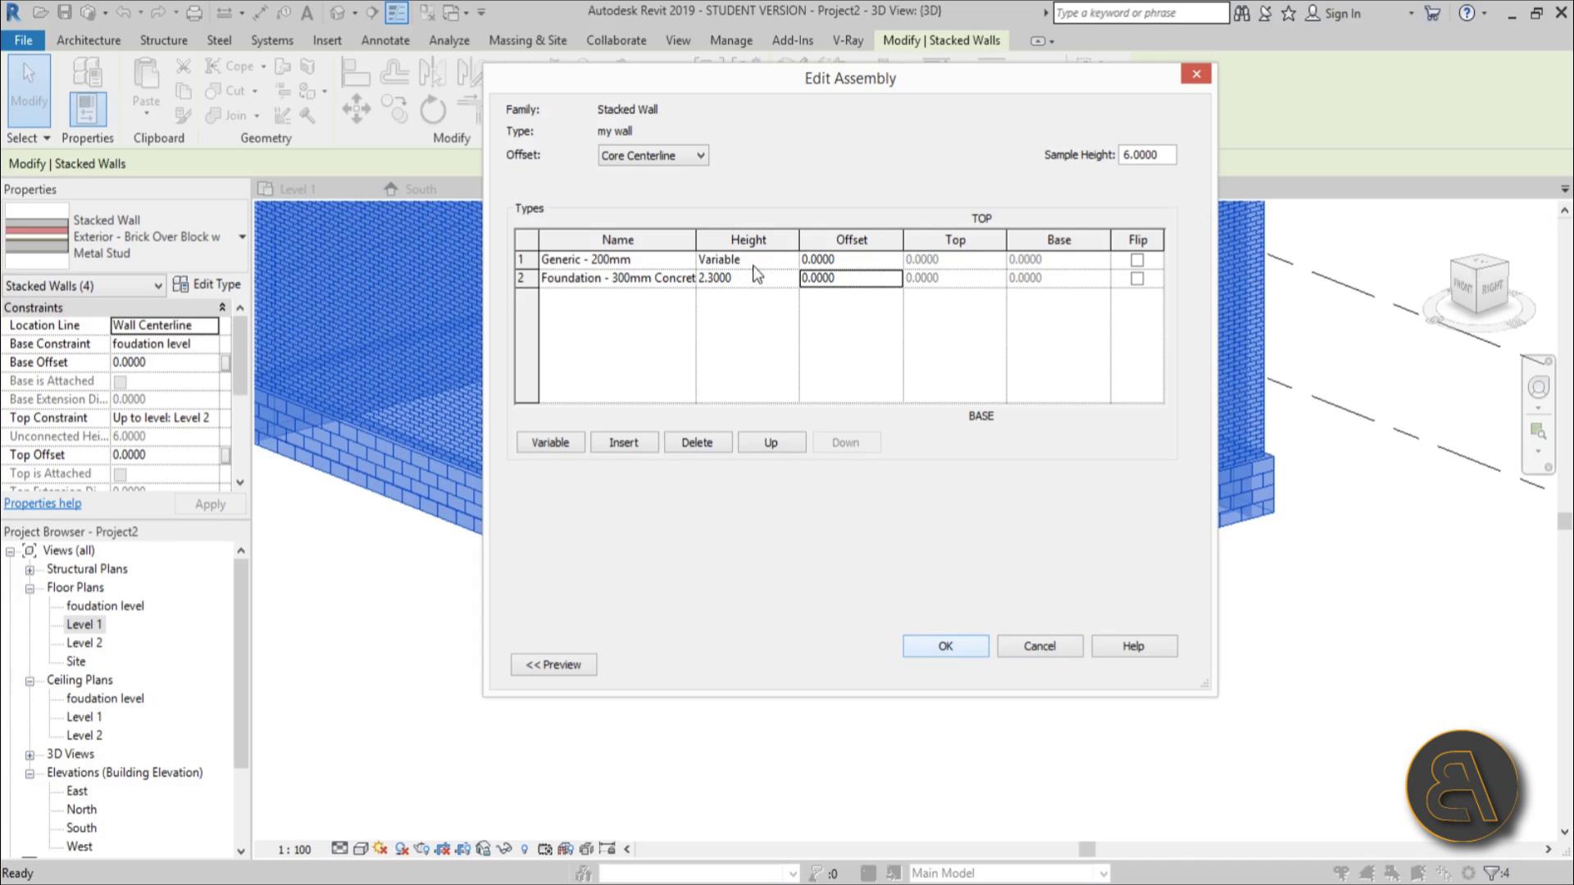
Using the section preview, offset the foundation component by 0.05 with its flip option on, and apply the edited type to the walls.
drag(831, 89, 919, 127)
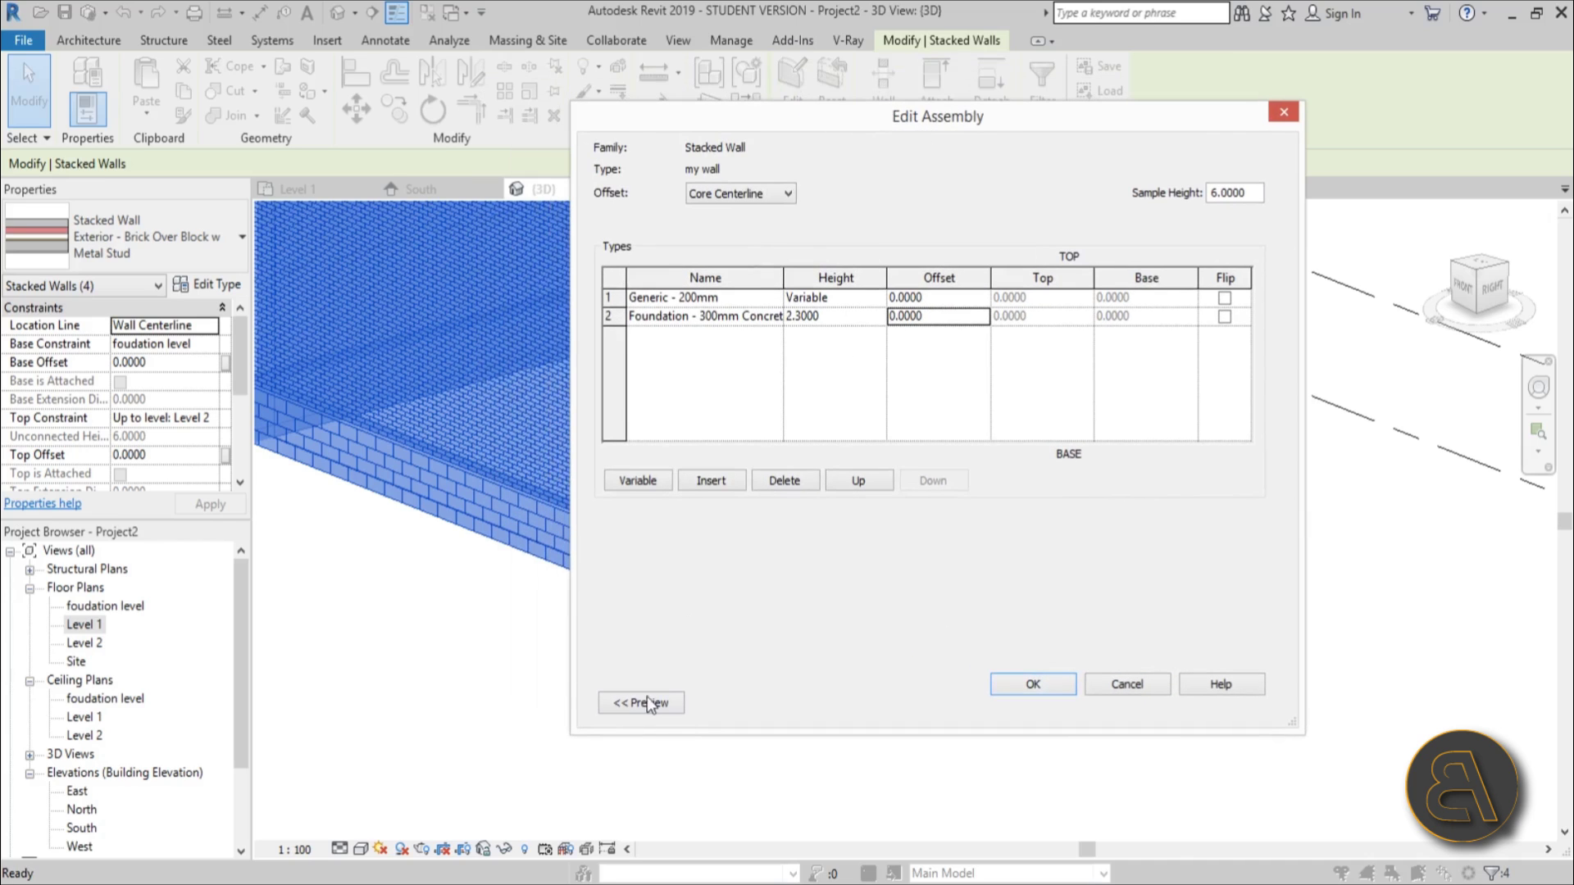
click(634, 705)
scroll(567, 445, up, 3)
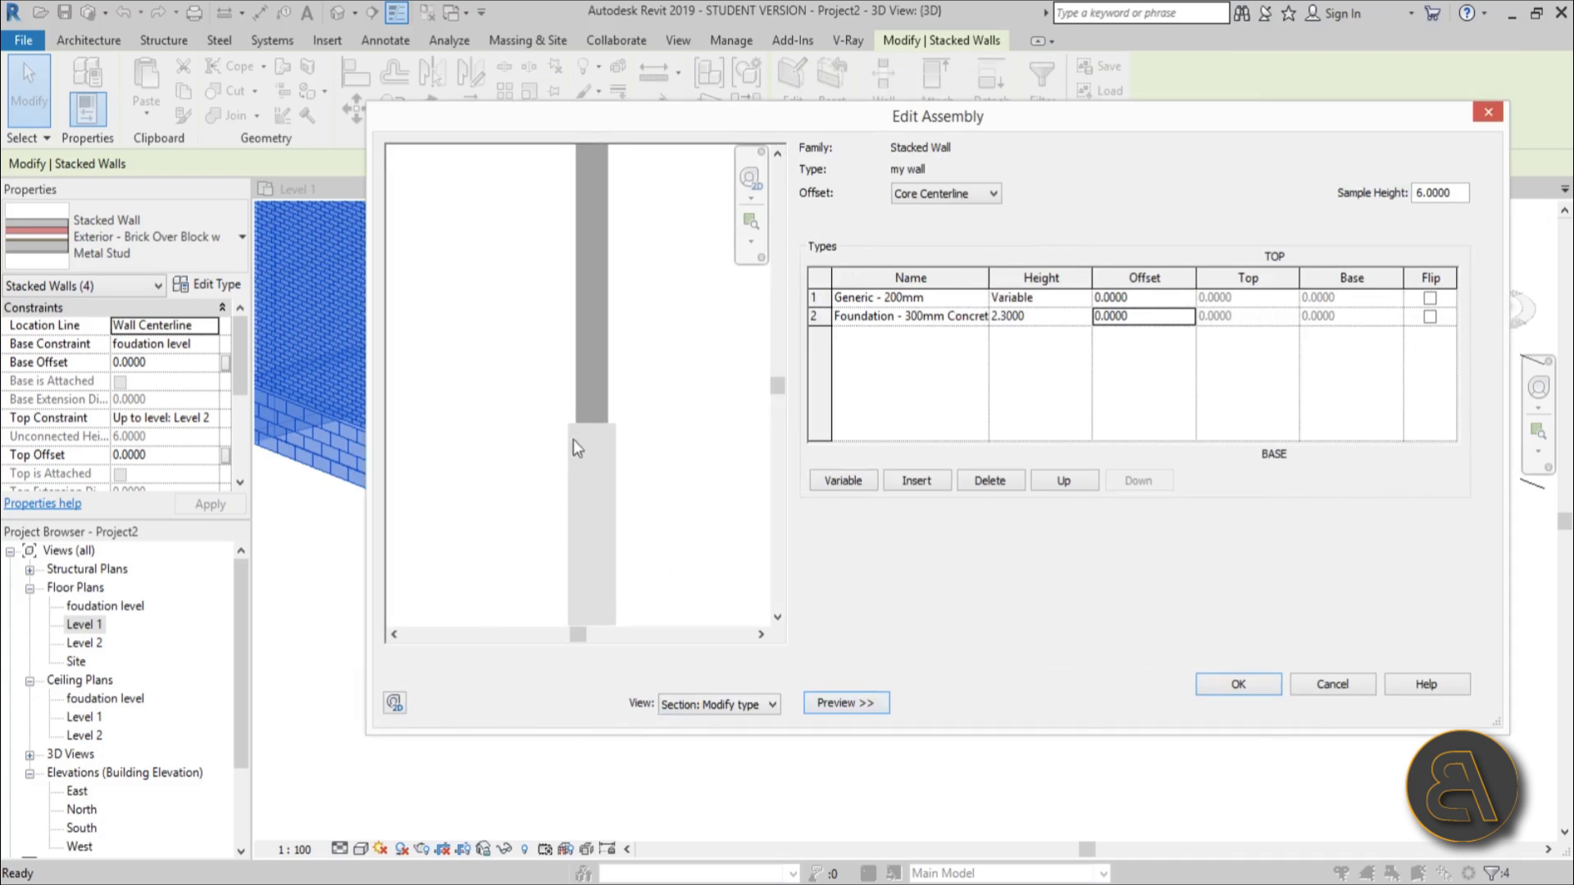
scroll(564, 419, up, 2)
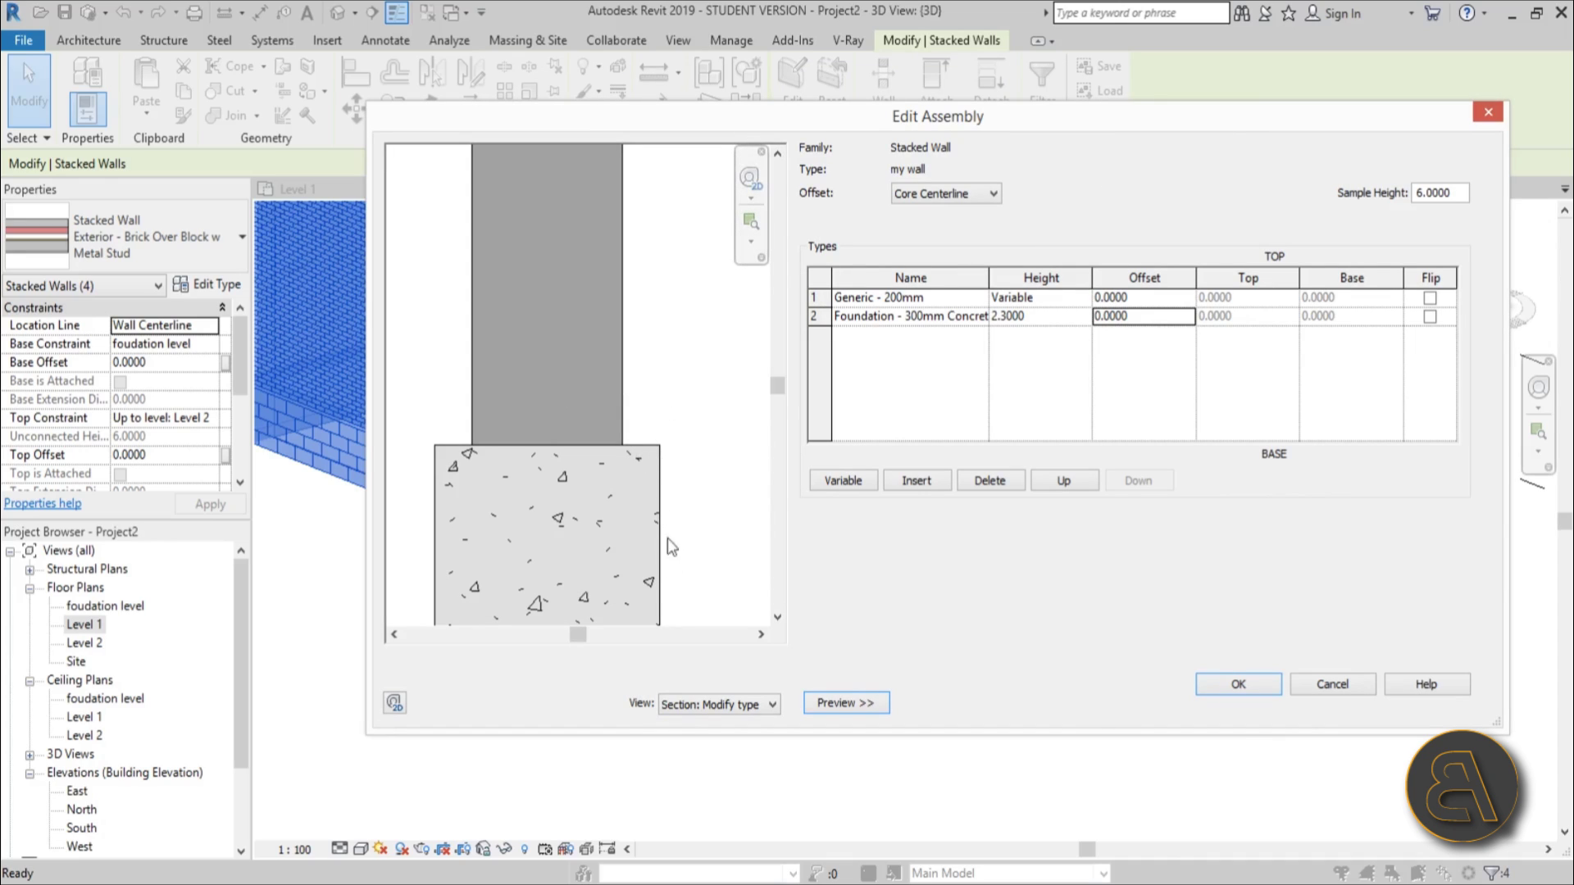
click(1141, 316)
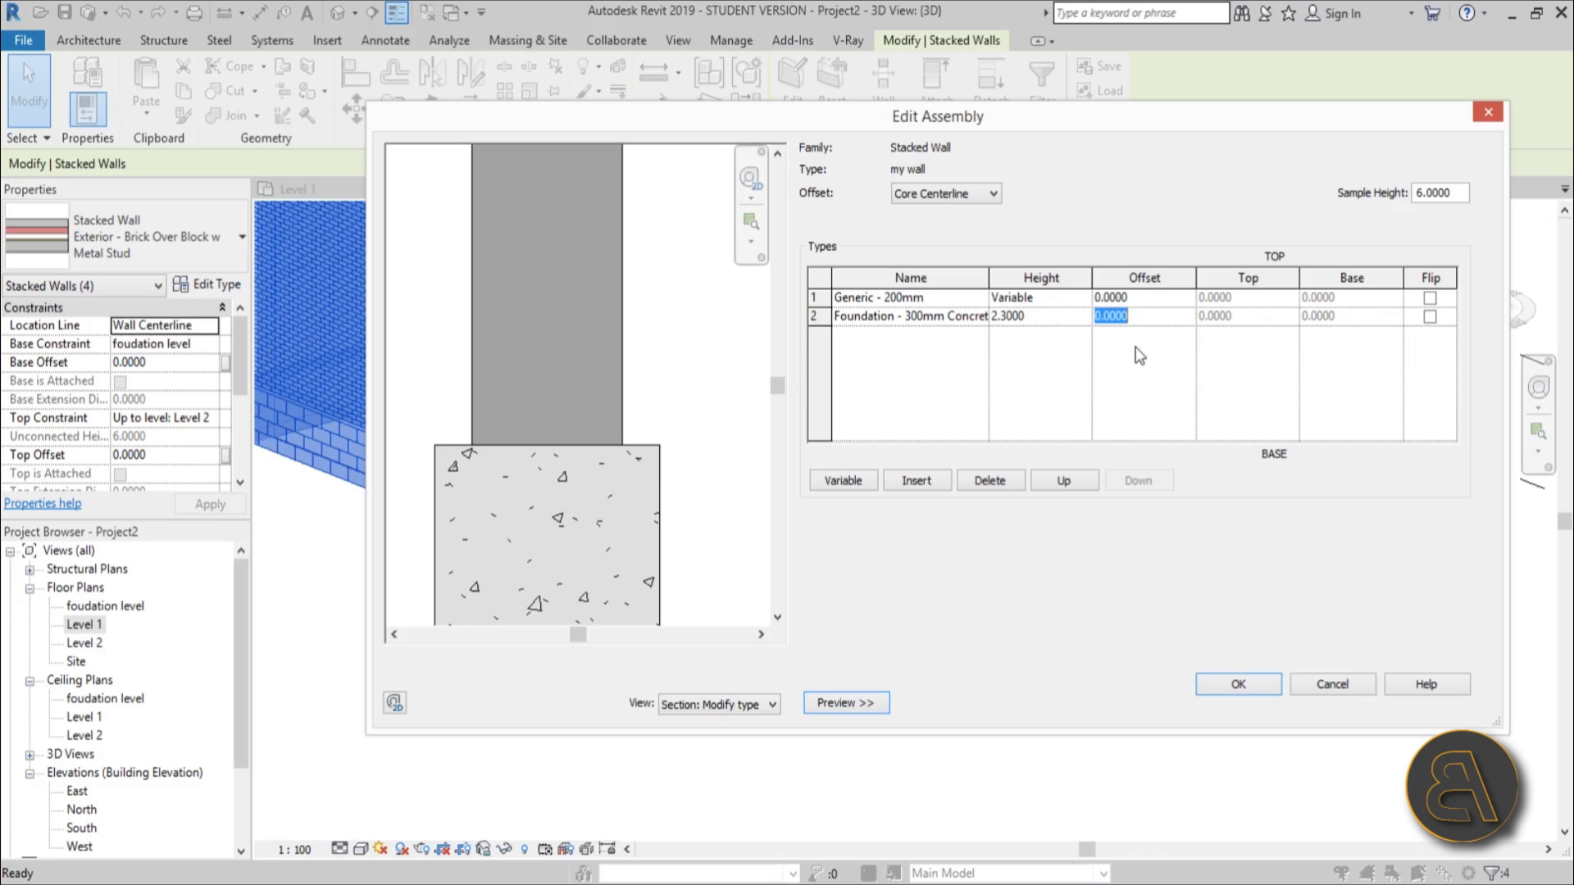
key(Tab)
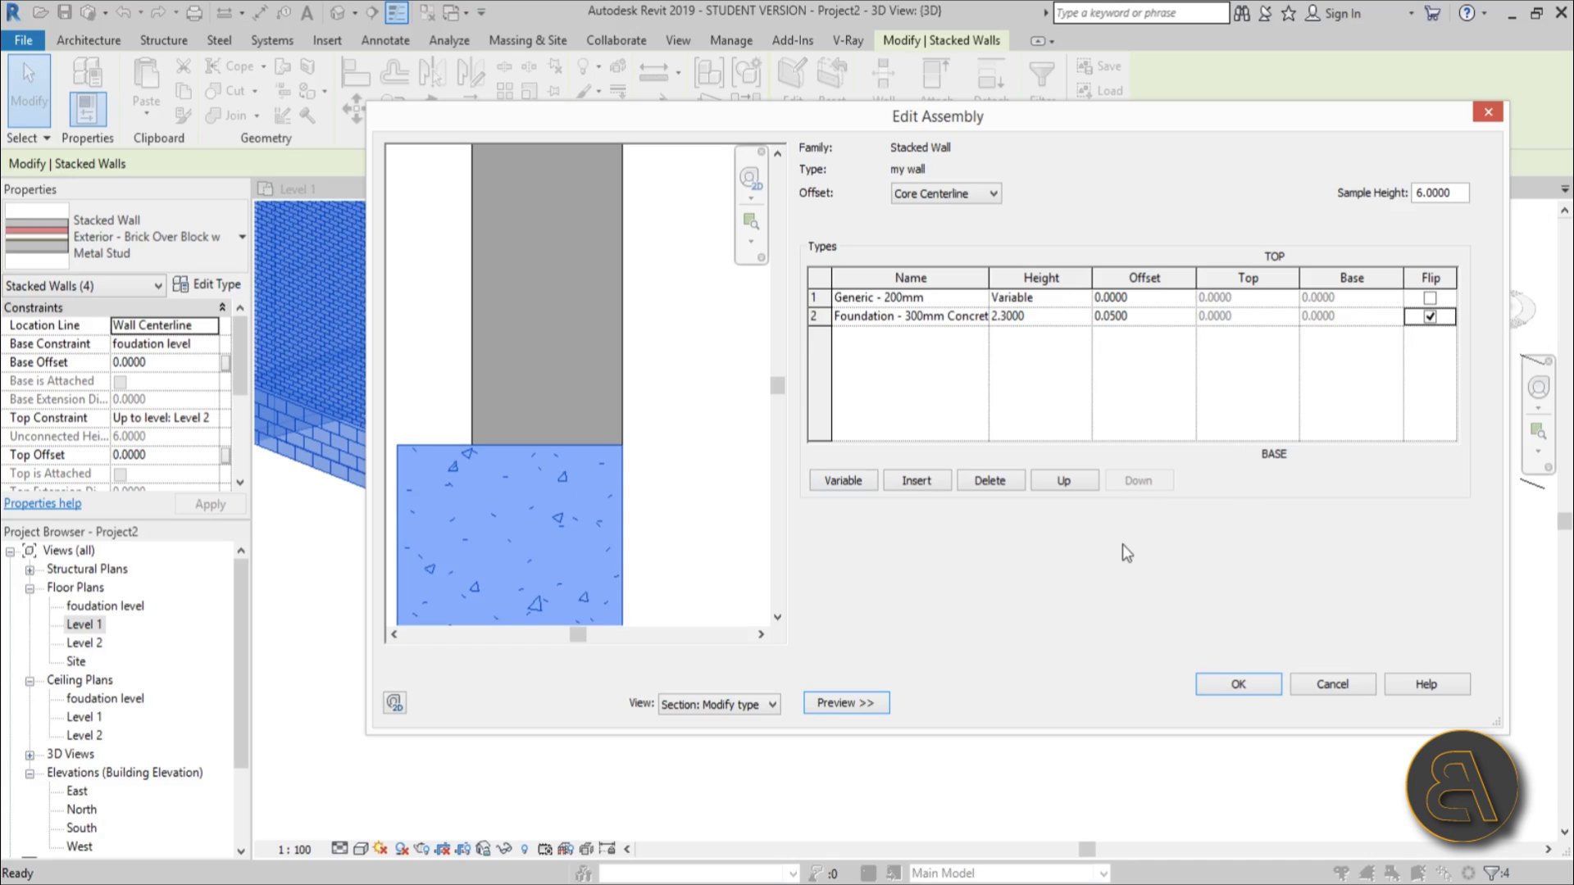
click(1433, 317)
click(1238, 684)
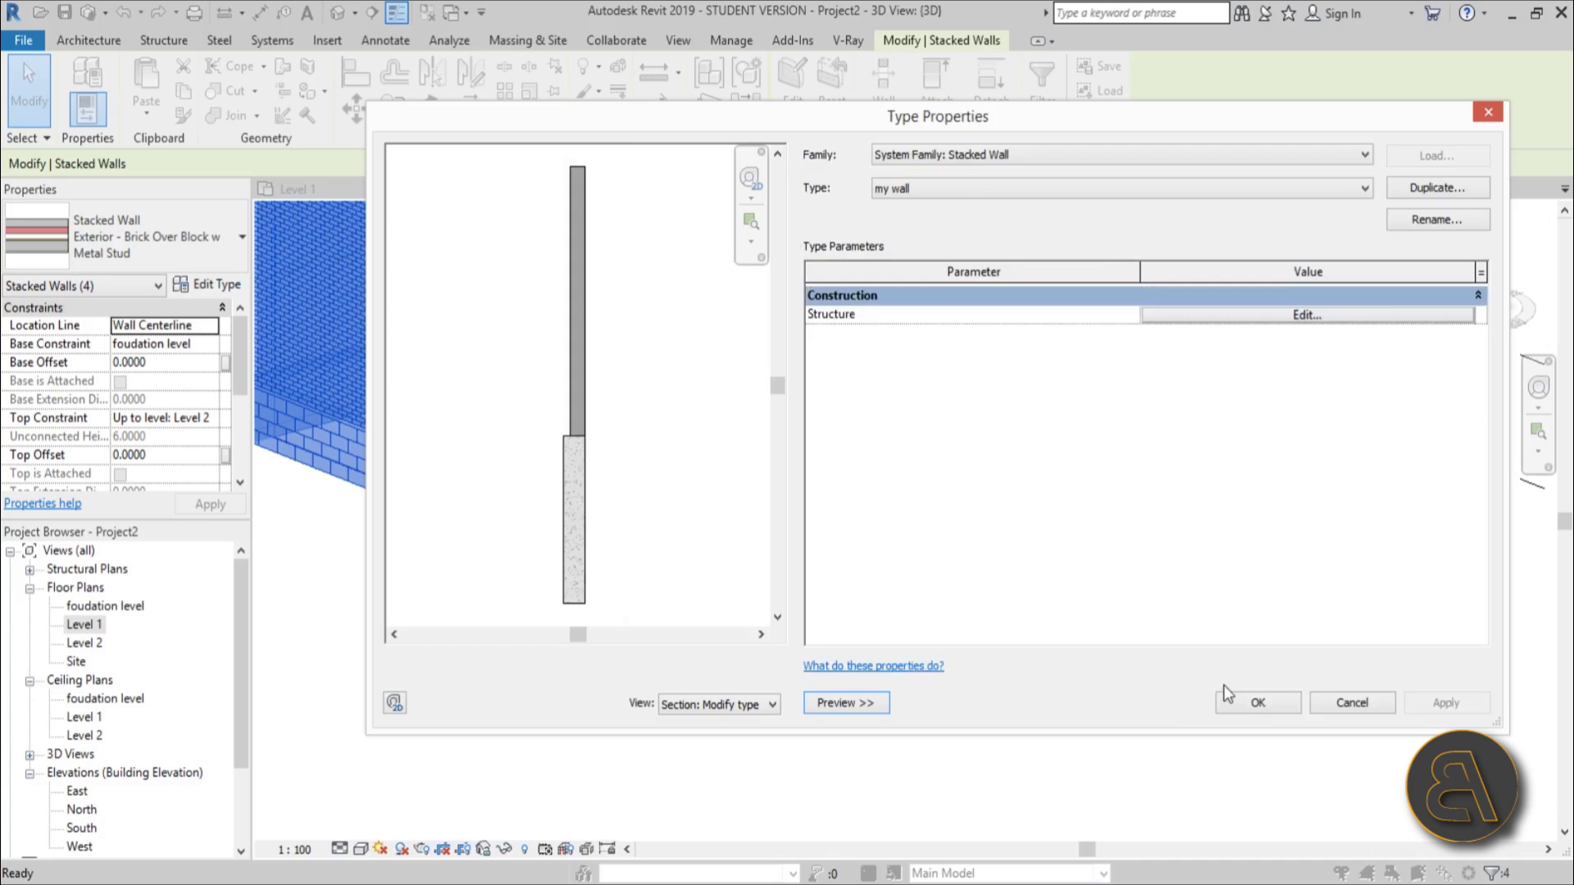
click(1258, 703)
click(1163, 686)
Examine in 3D and on the South elevation how the foundation part of the stacked walls sits against Level 1 and the foudation level.
shift+middle_drag(1162, 685, 1066, 525)
scroll(672, 344, up, 3)
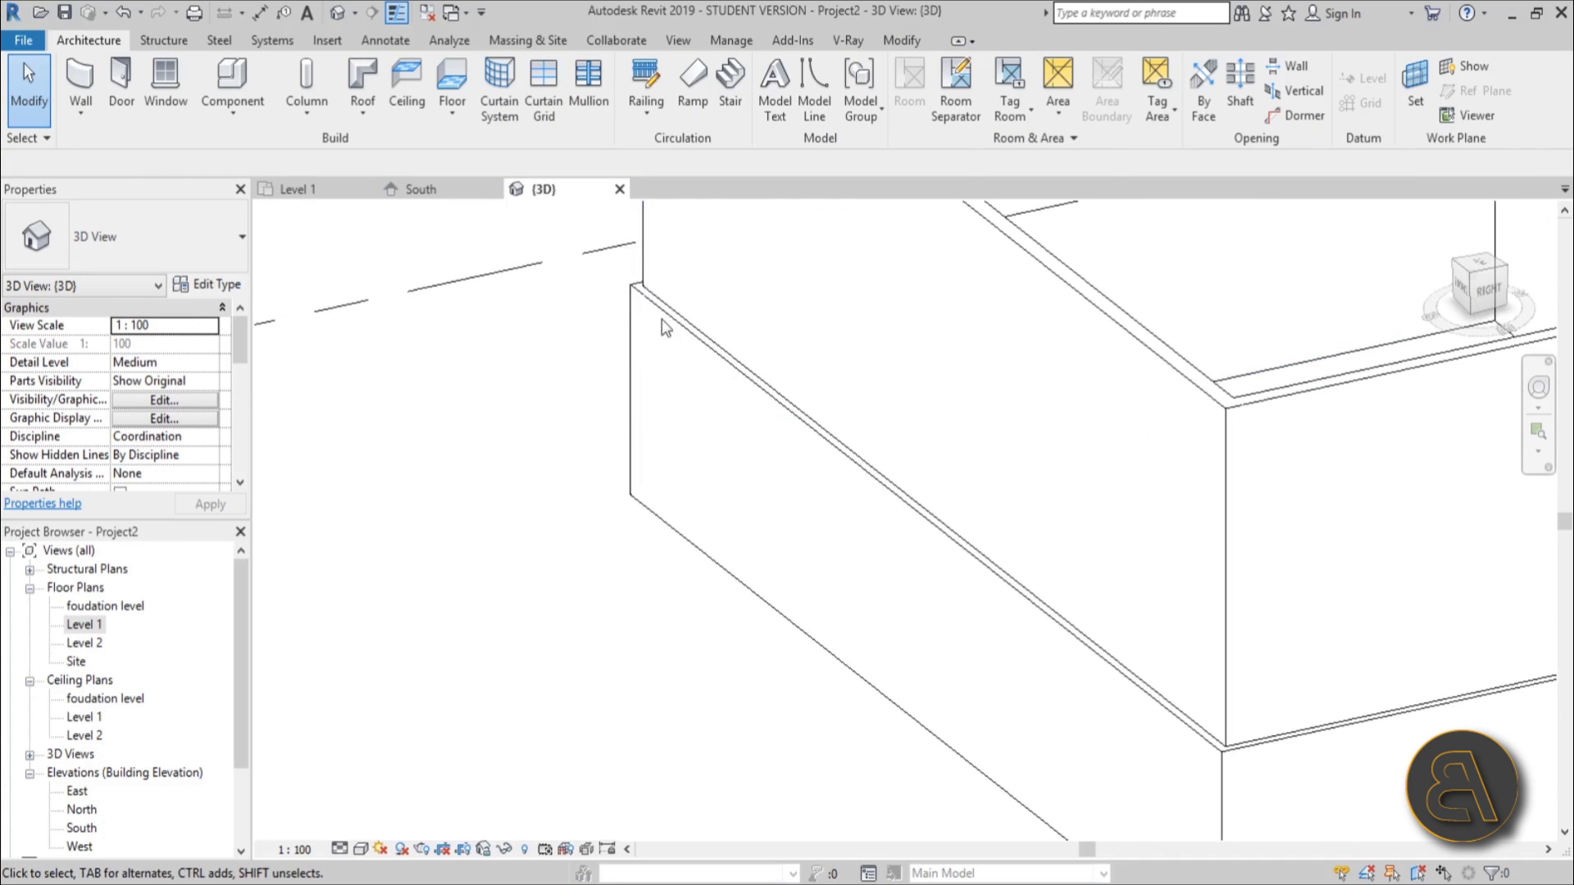
scroll(673, 344, down, 1)
double_click(82, 828)
scroll(871, 481, up, 3)
scroll(1027, 490, up, 2)
click(1024, 490)
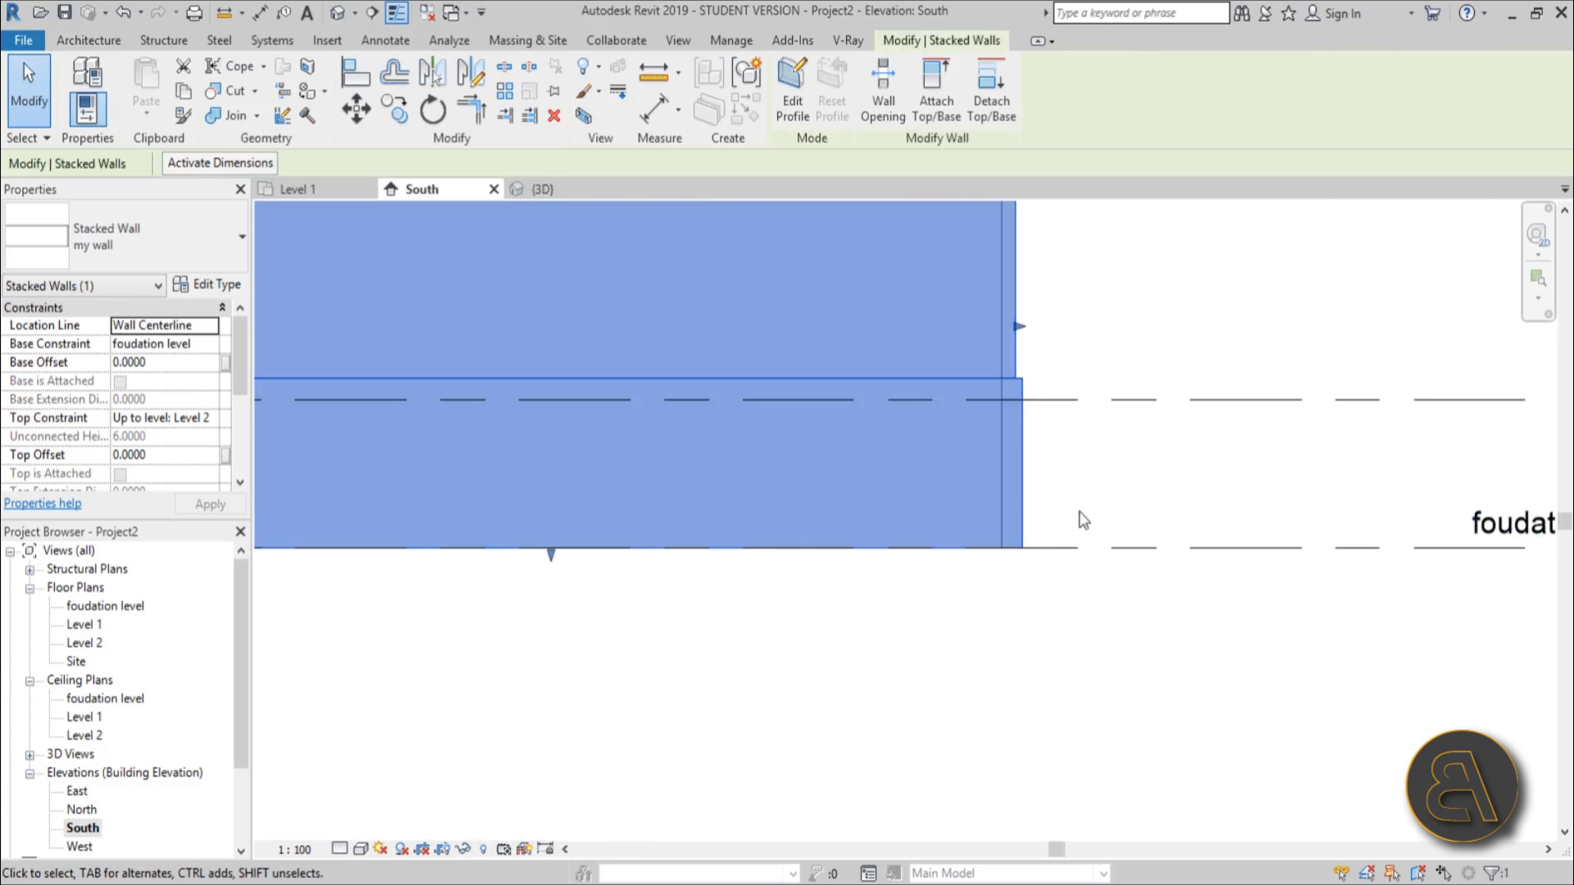
scroll(994, 410, down, 2)
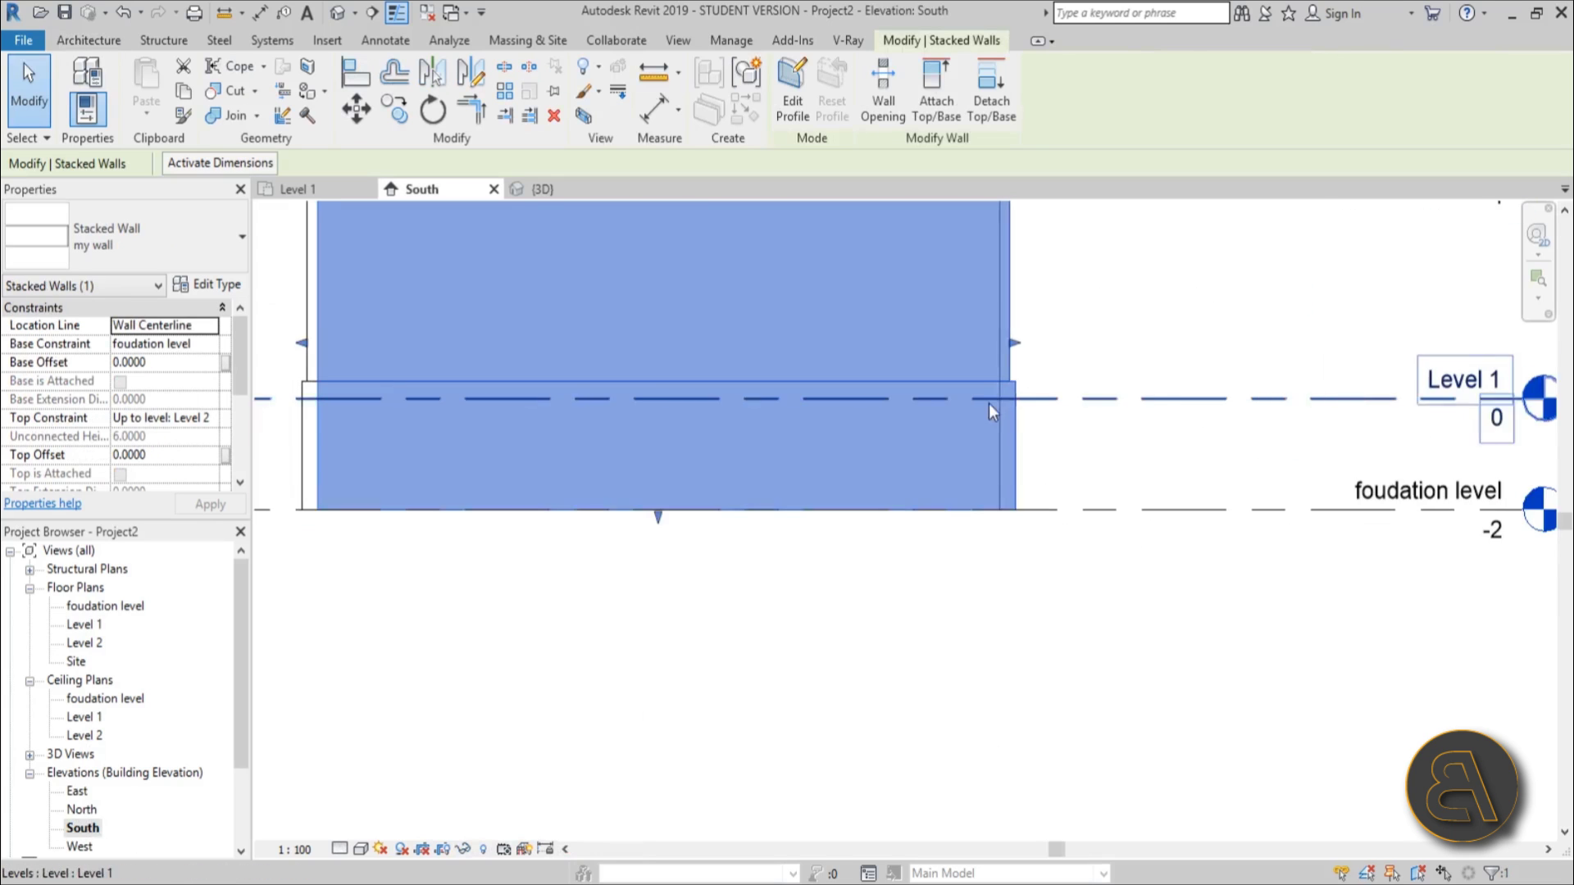
scroll(934, 368, up, 3)
scroll(962, 361, down, 2)
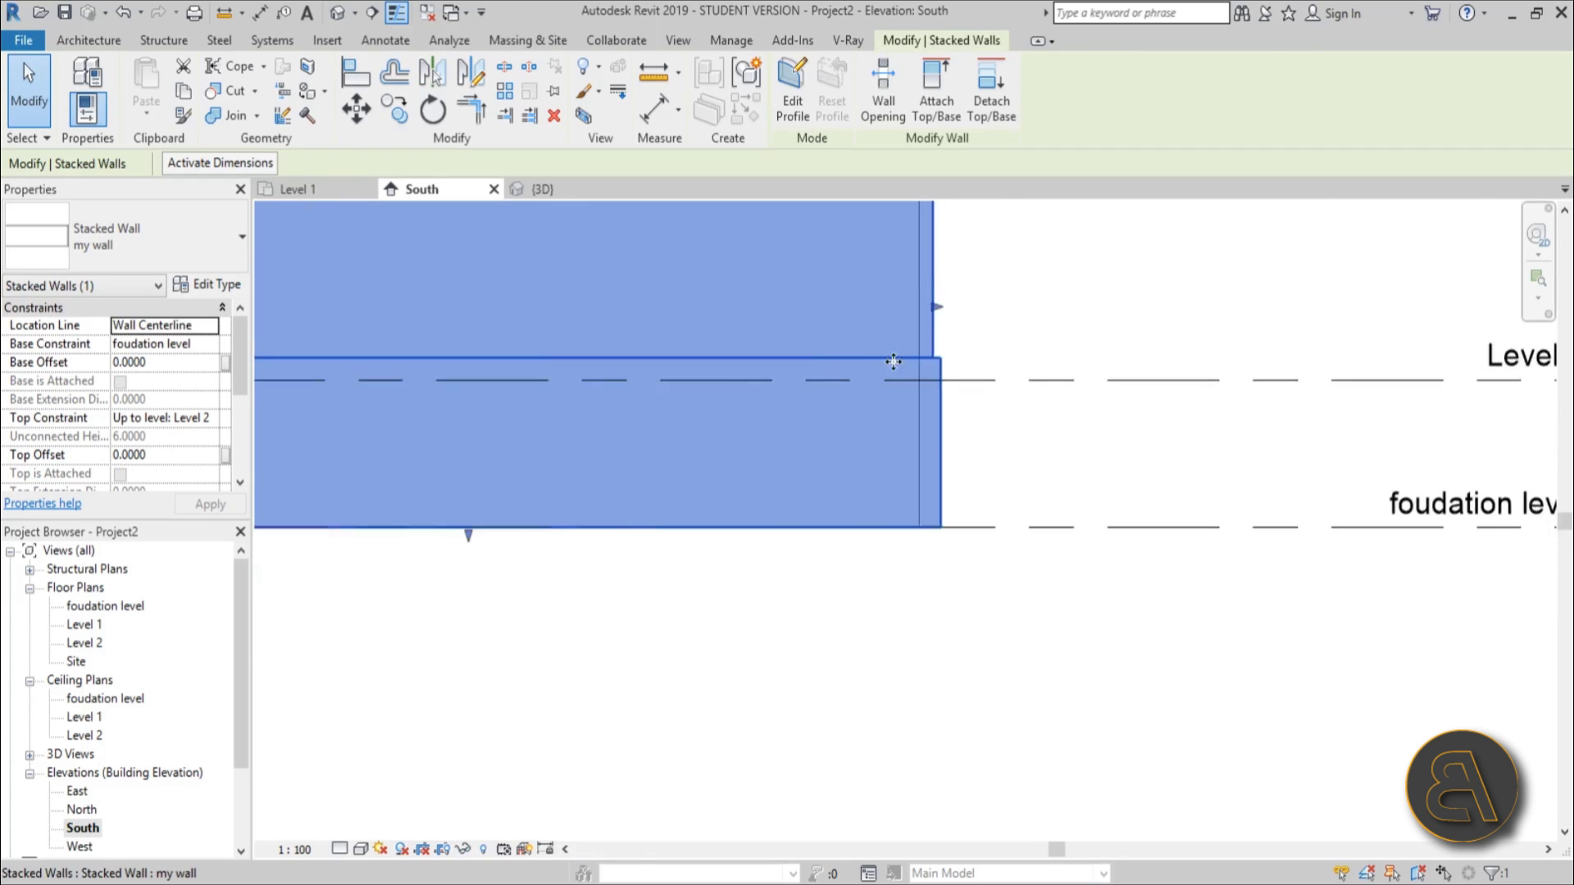
scroll(918, 362, up, 2)
click(980, 370)
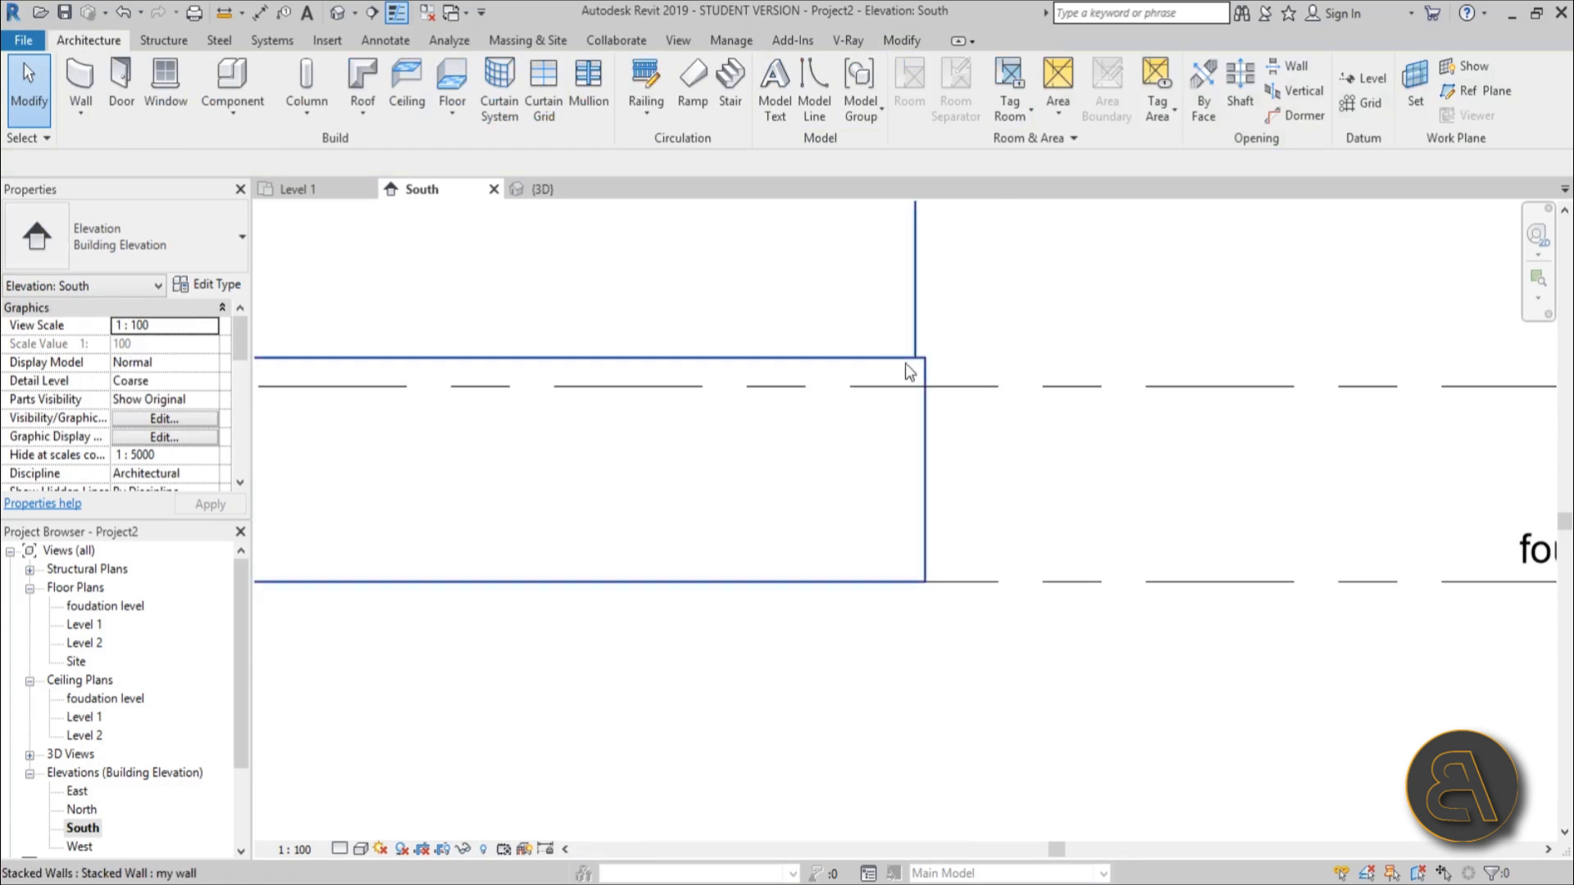
scroll(1143, 373, down, 2)
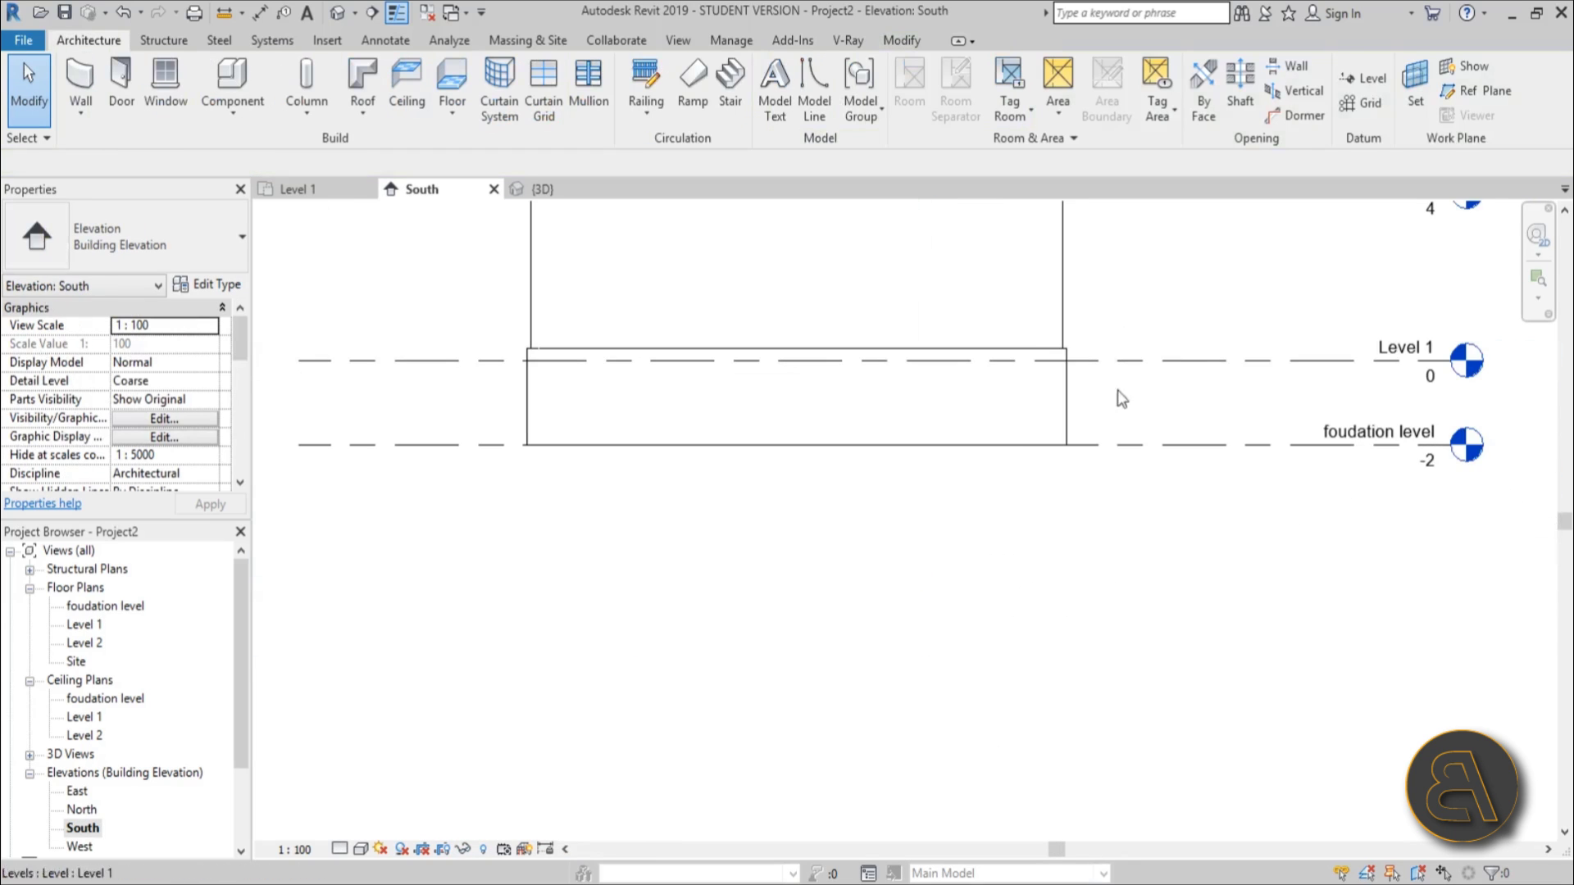
click(1061, 420)
scroll(1043, 490, down, 1)
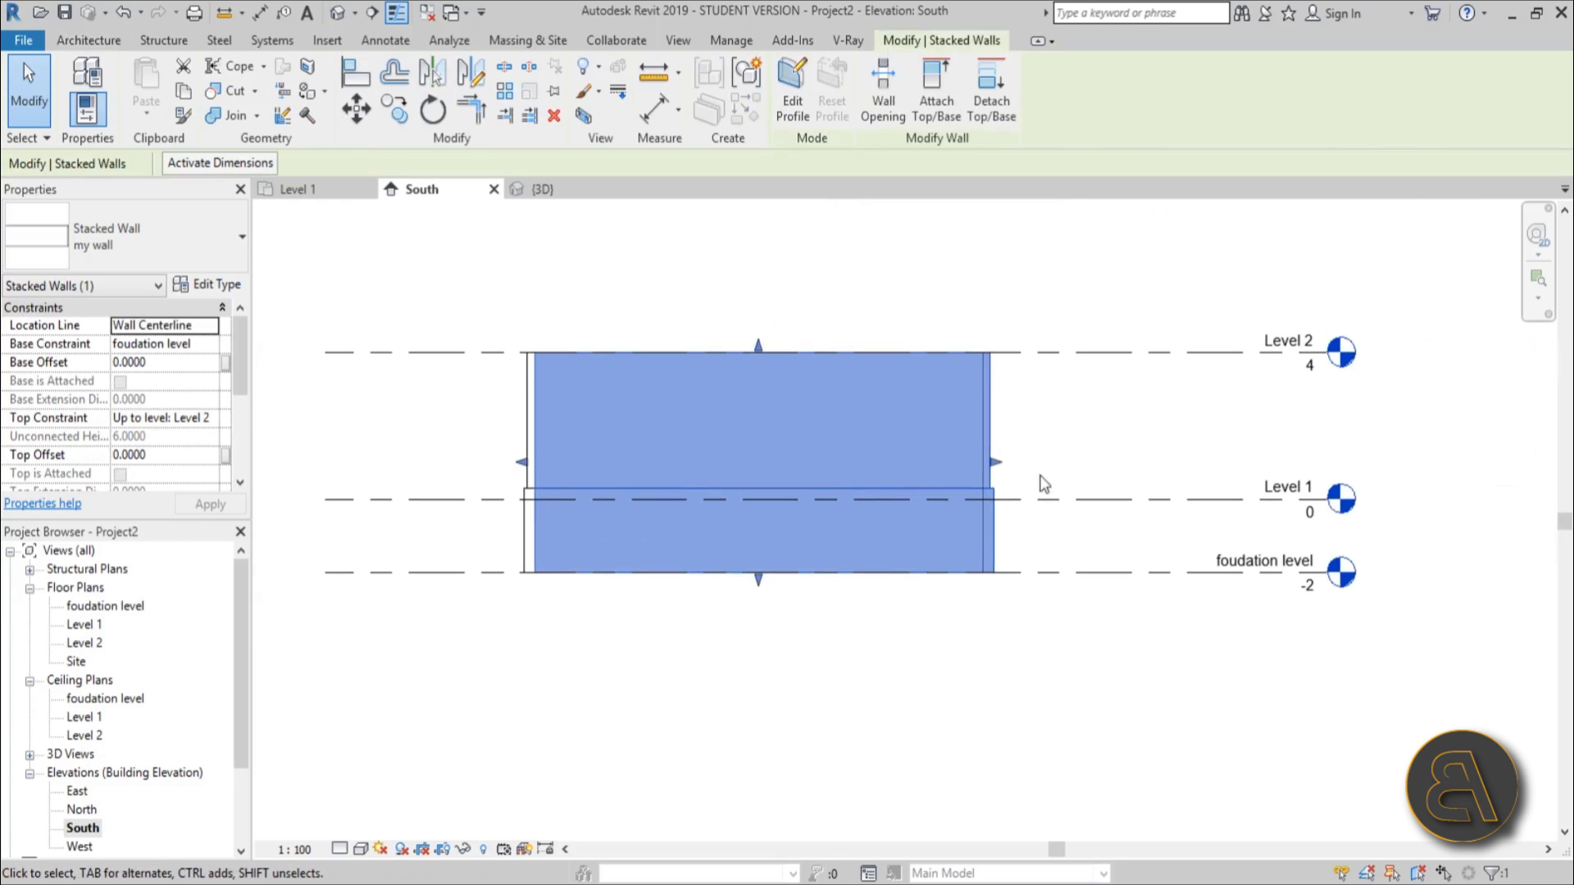
key(Escape)
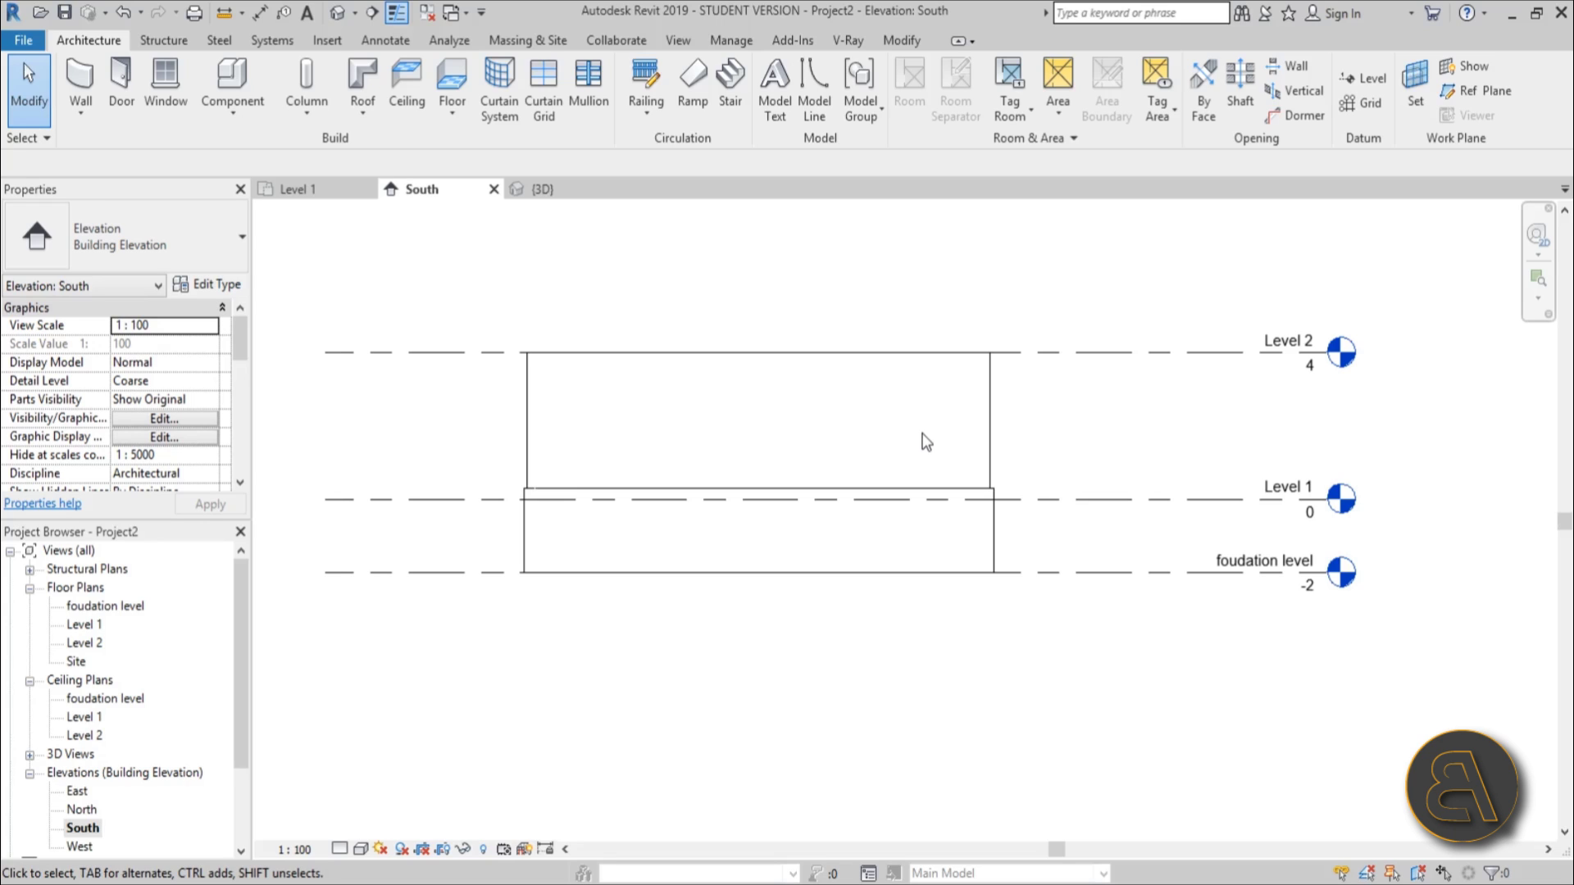
middle_drag(959, 516, 974, 482)
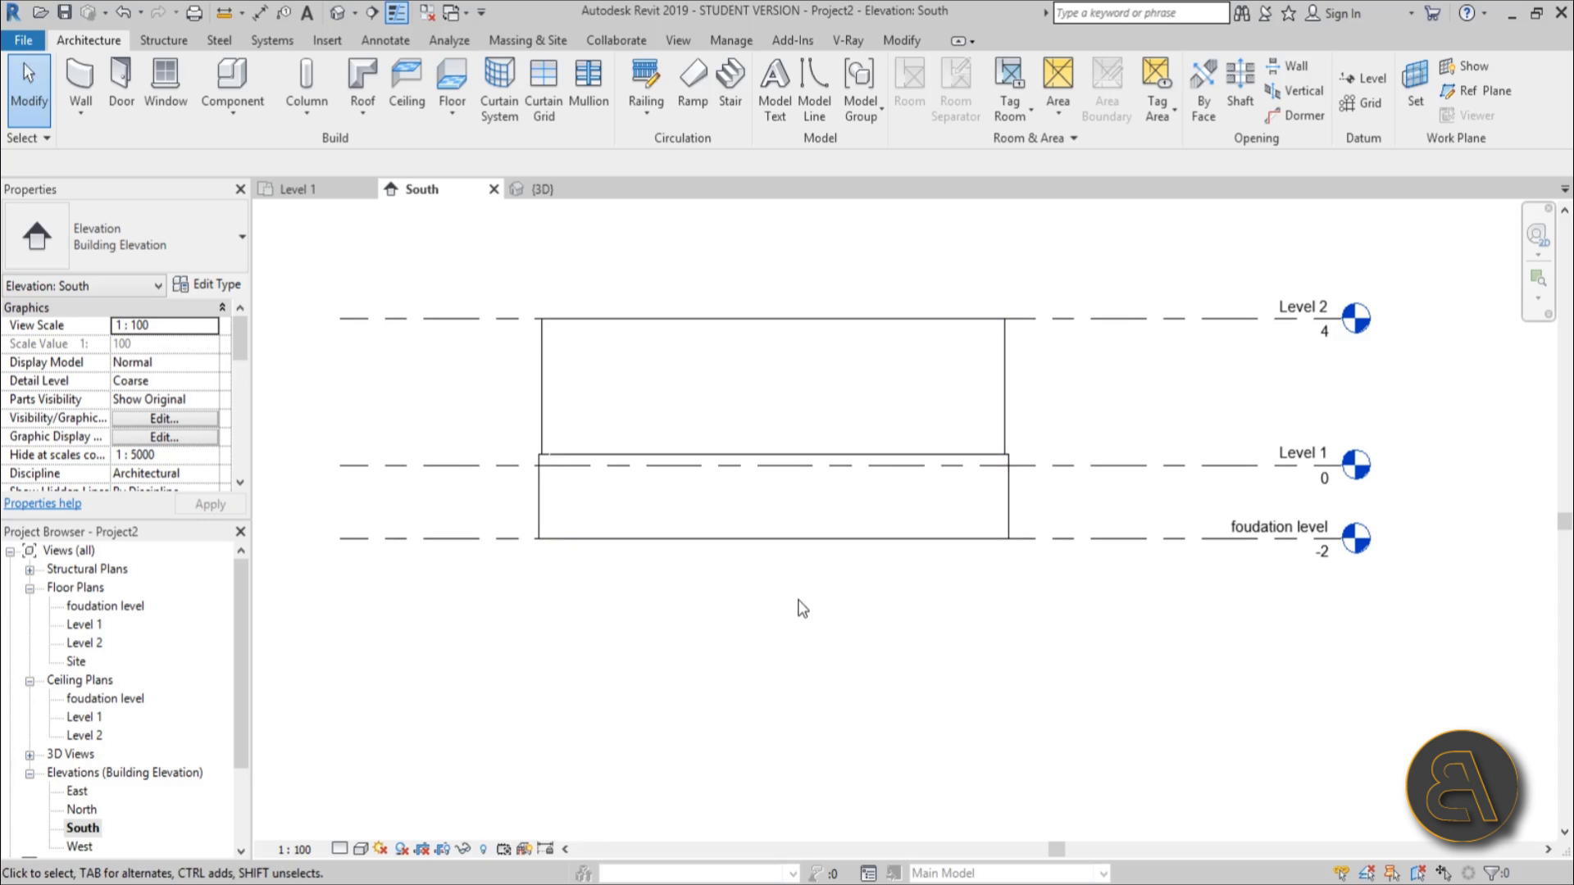
In the 3D view, place Bearing Footing - 900 x 300 wall foundations under all four stacked walls.
click(343, 18)
shift+middle_drag(1020, 638, 1052, 289)
middle_drag(738, 410, 546, 275)
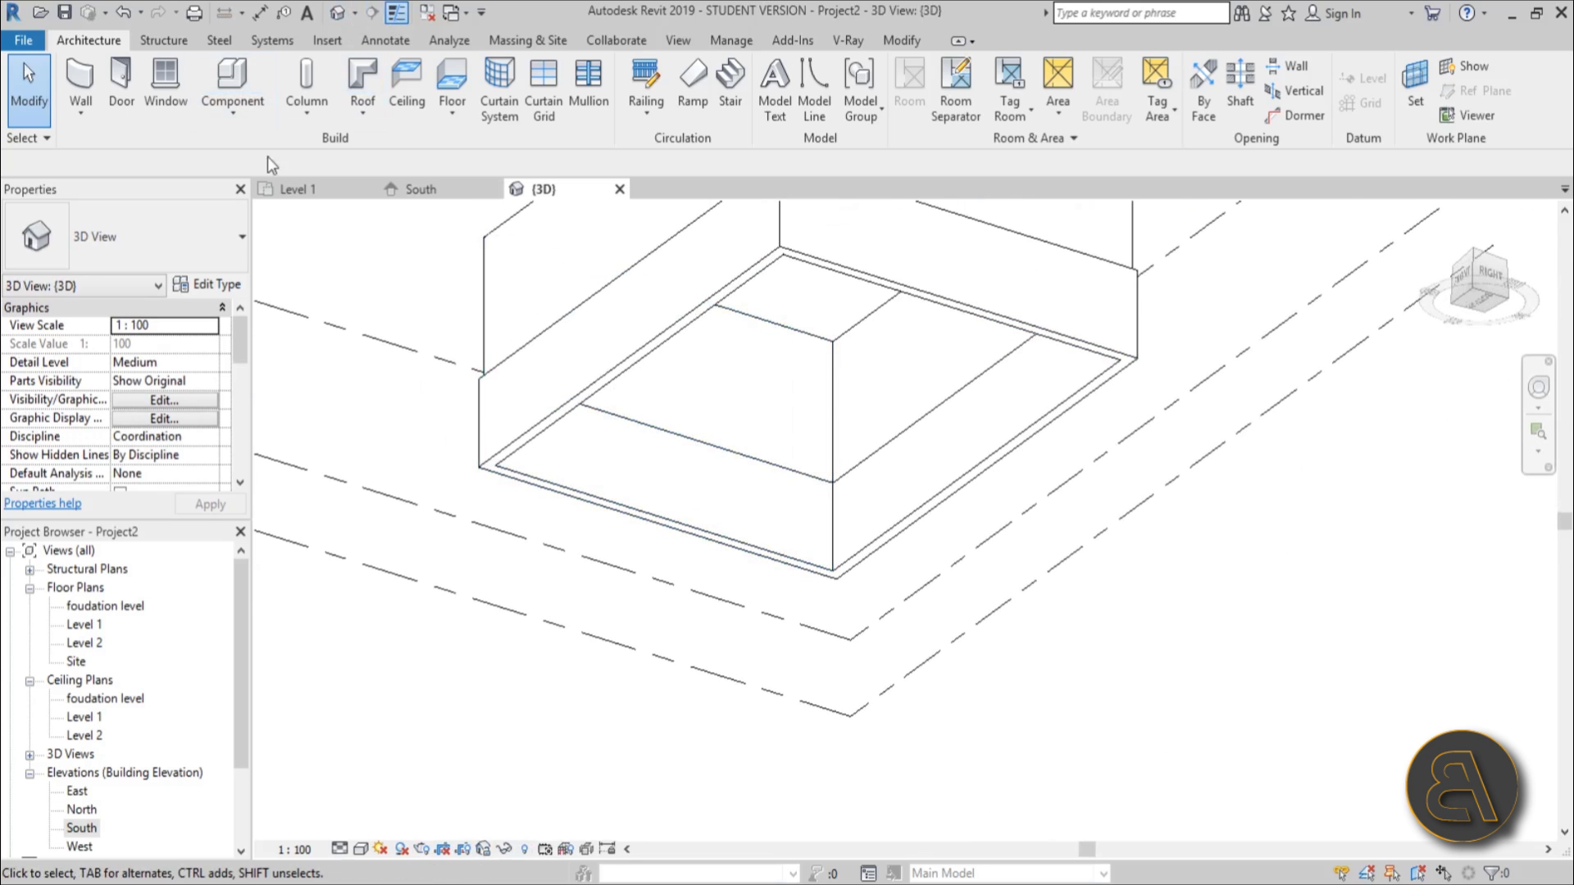
click(151, 43)
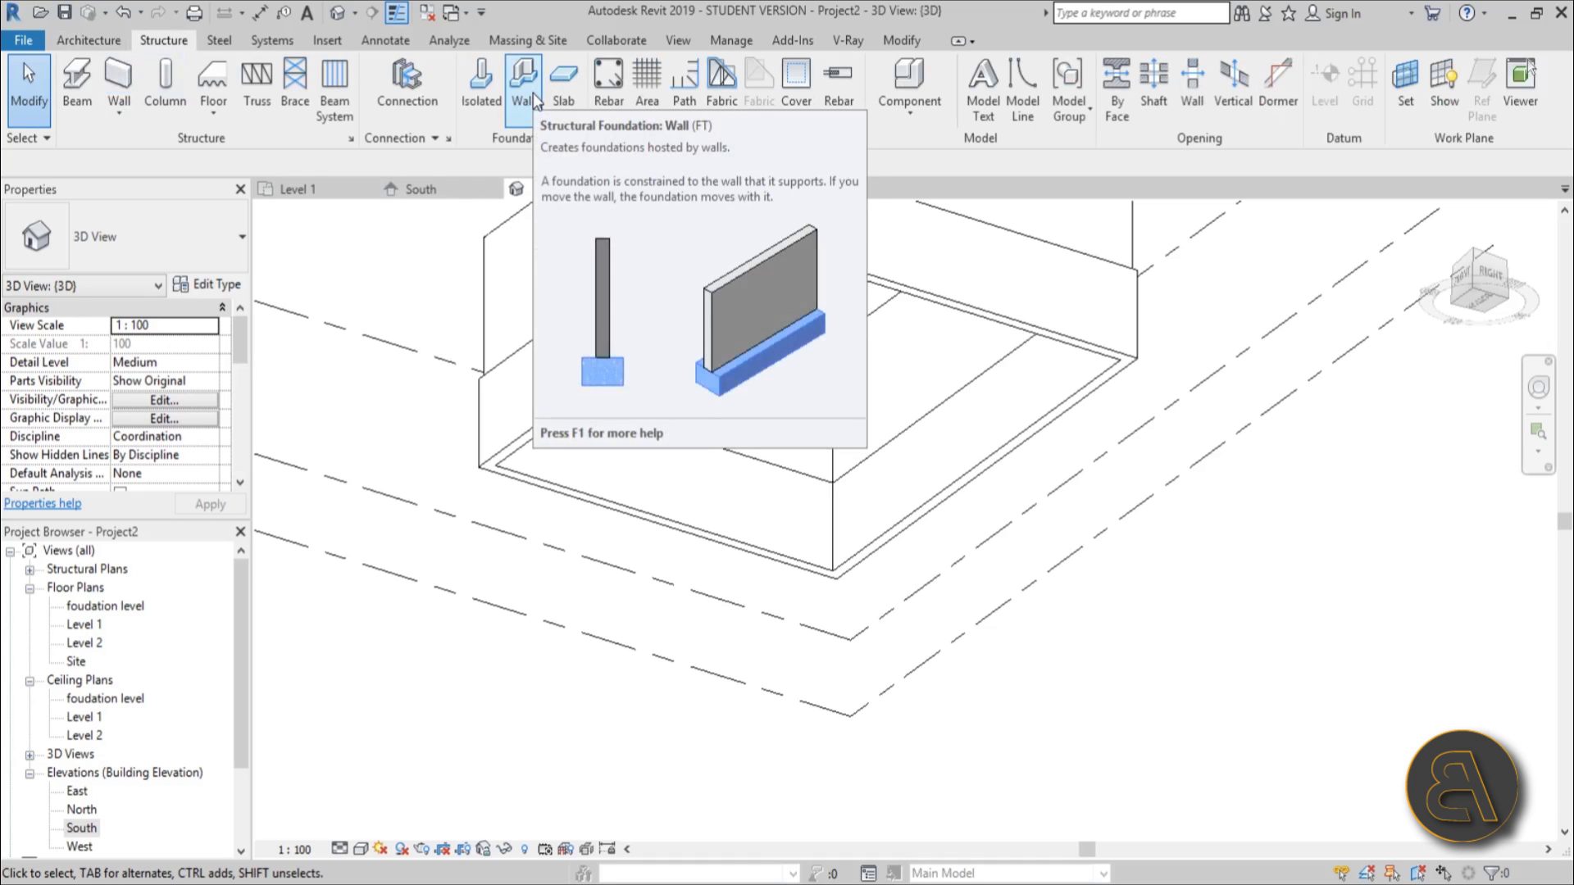
key(f)
key(t)
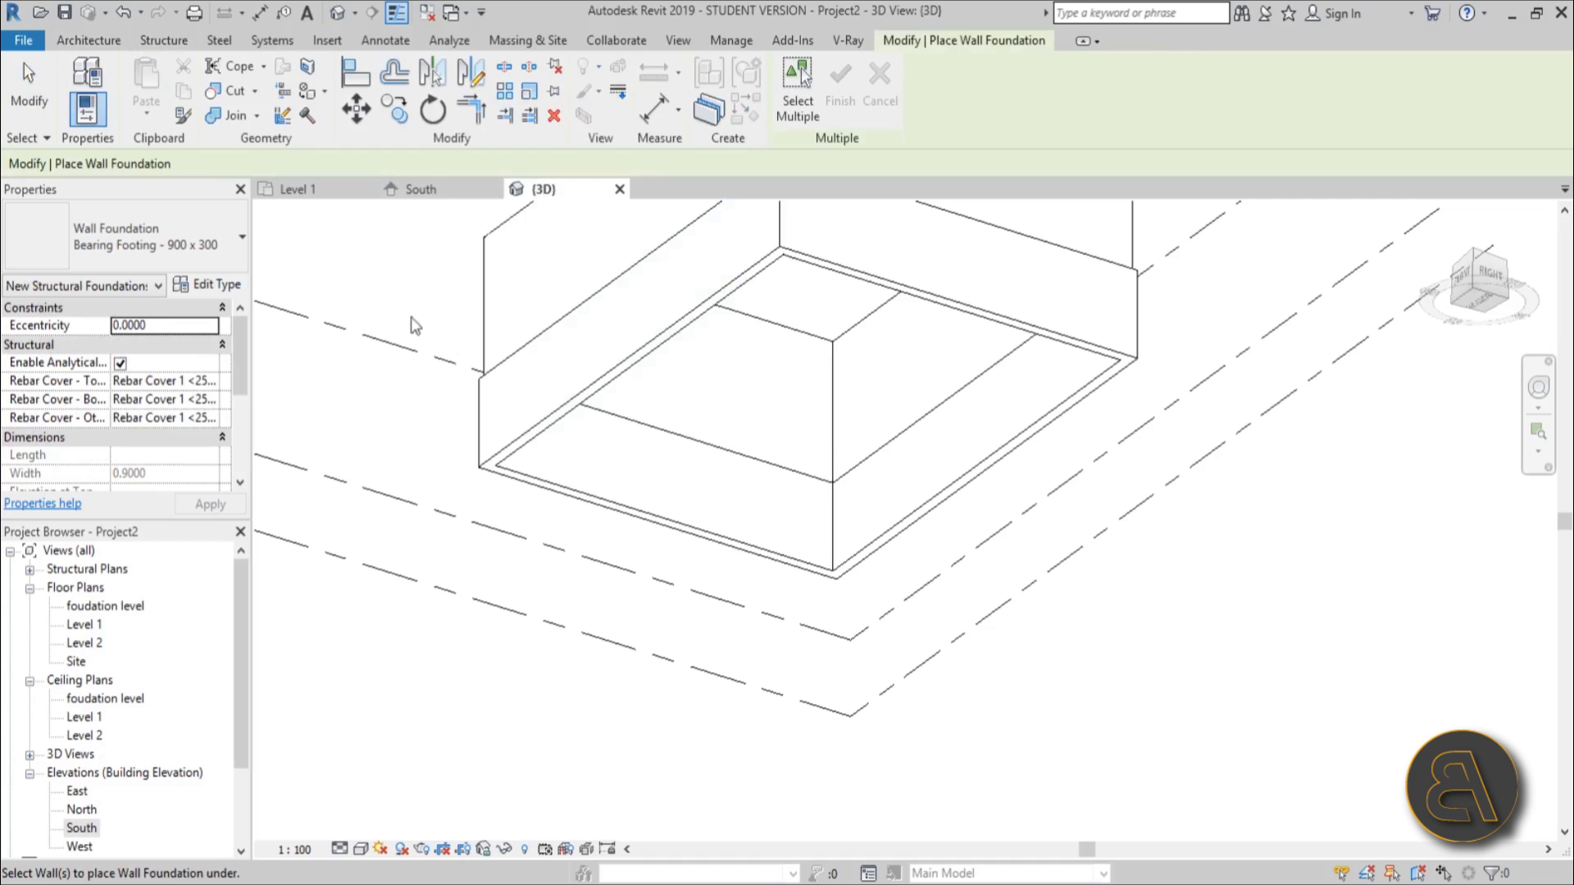
click(599, 381)
scroll(1076, 418, down, 5)
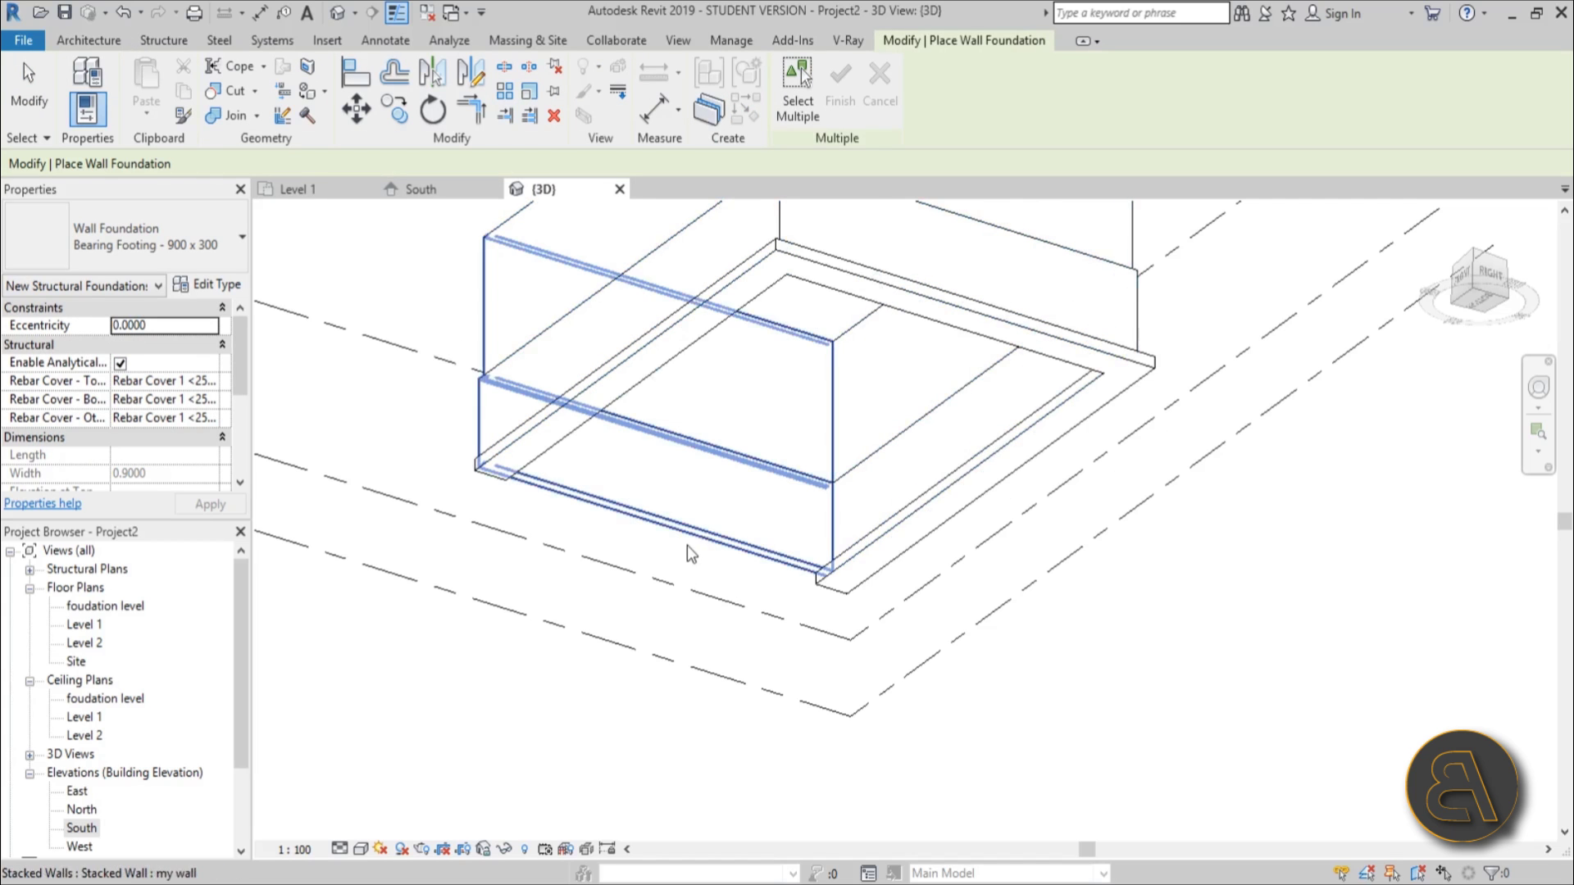
shift+middle_drag(766, 383, 798, 386)
click(29, 86)
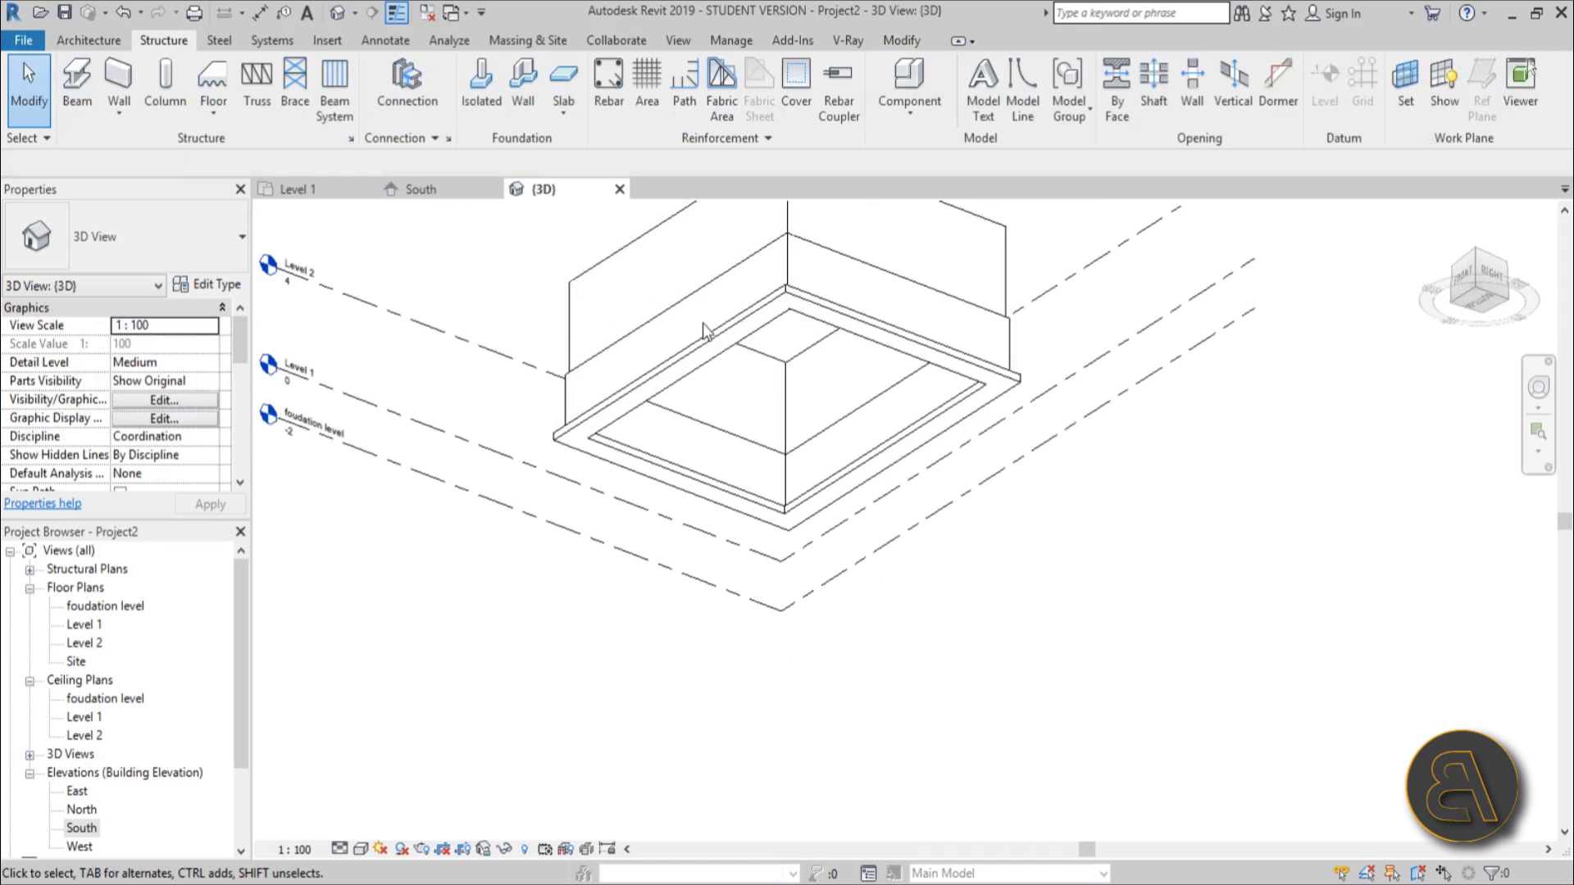
Select all four footings and check which wall foundation types are available, keeping the current type.
scroll(705, 262, up, 2)
click(722, 361)
ctrl+click(952, 312)
ctrl+click(1089, 520)
ctrl+click(755, 632)
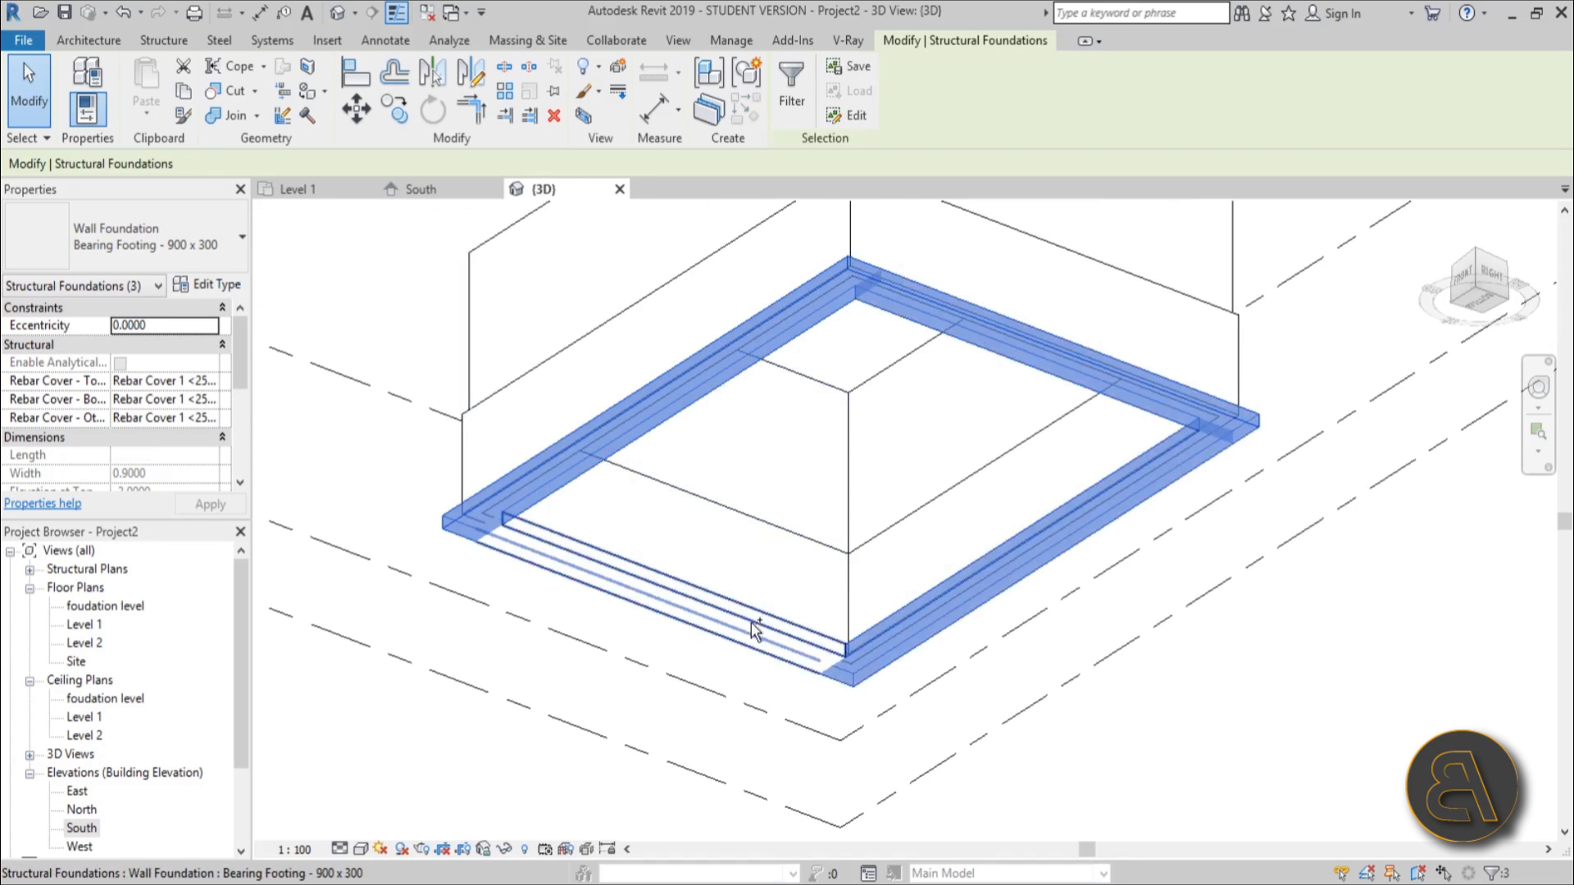
click(138, 245)
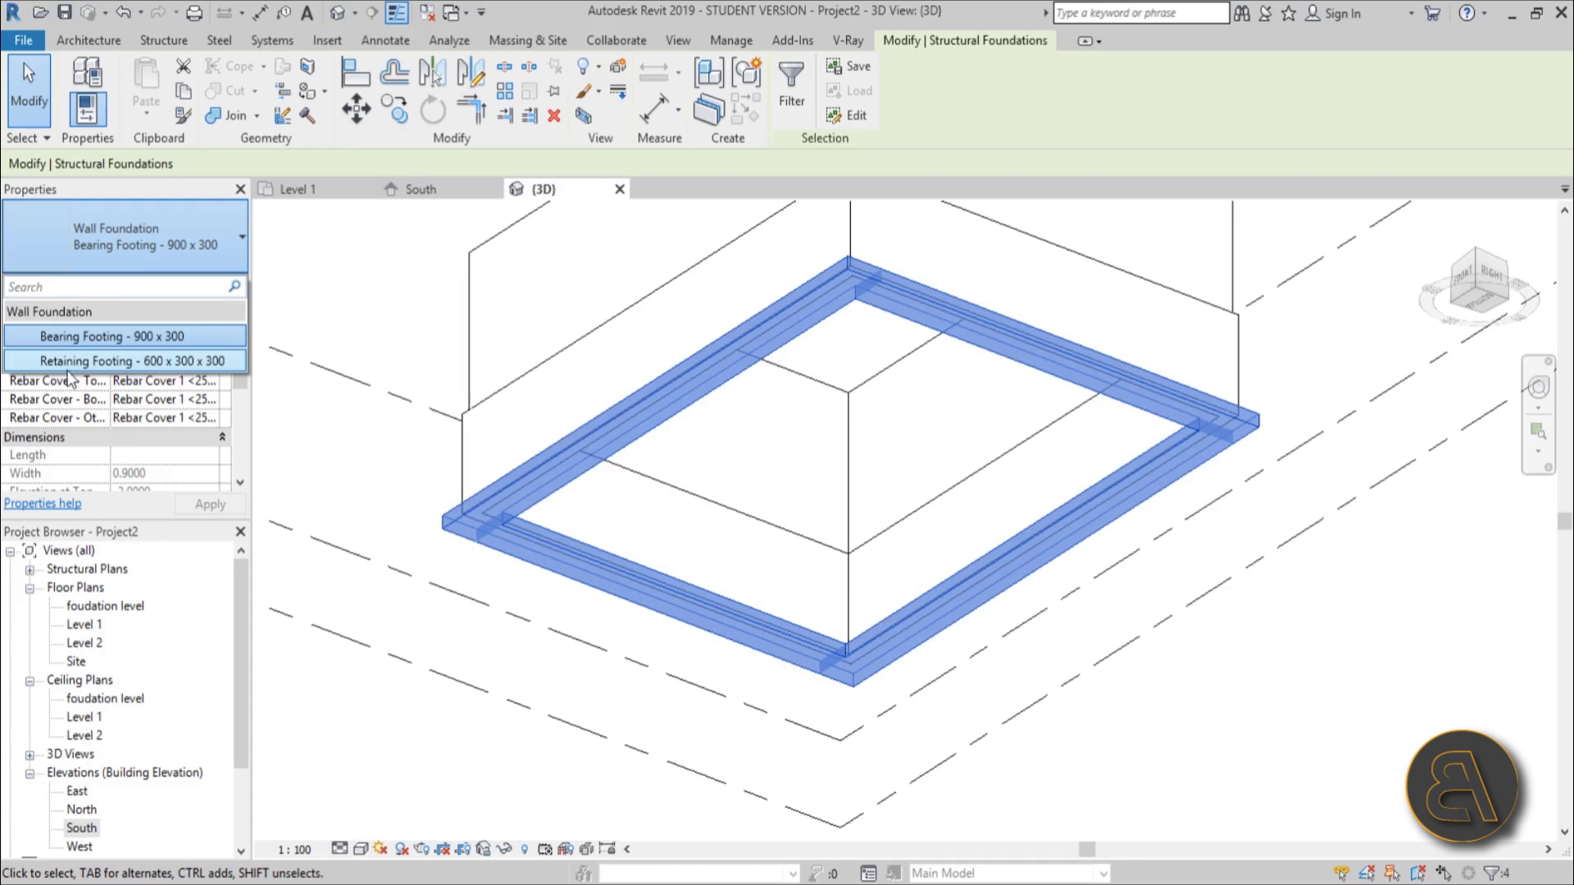
click(395, 342)
Examine in 3D how the footings join at the corners and sit relative to the foudation level.
shift+middle_drag(786, 222, 780, 263)
scroll(755, 632, up, 3)
shift+middle_drag(755, 632, 720, 544)
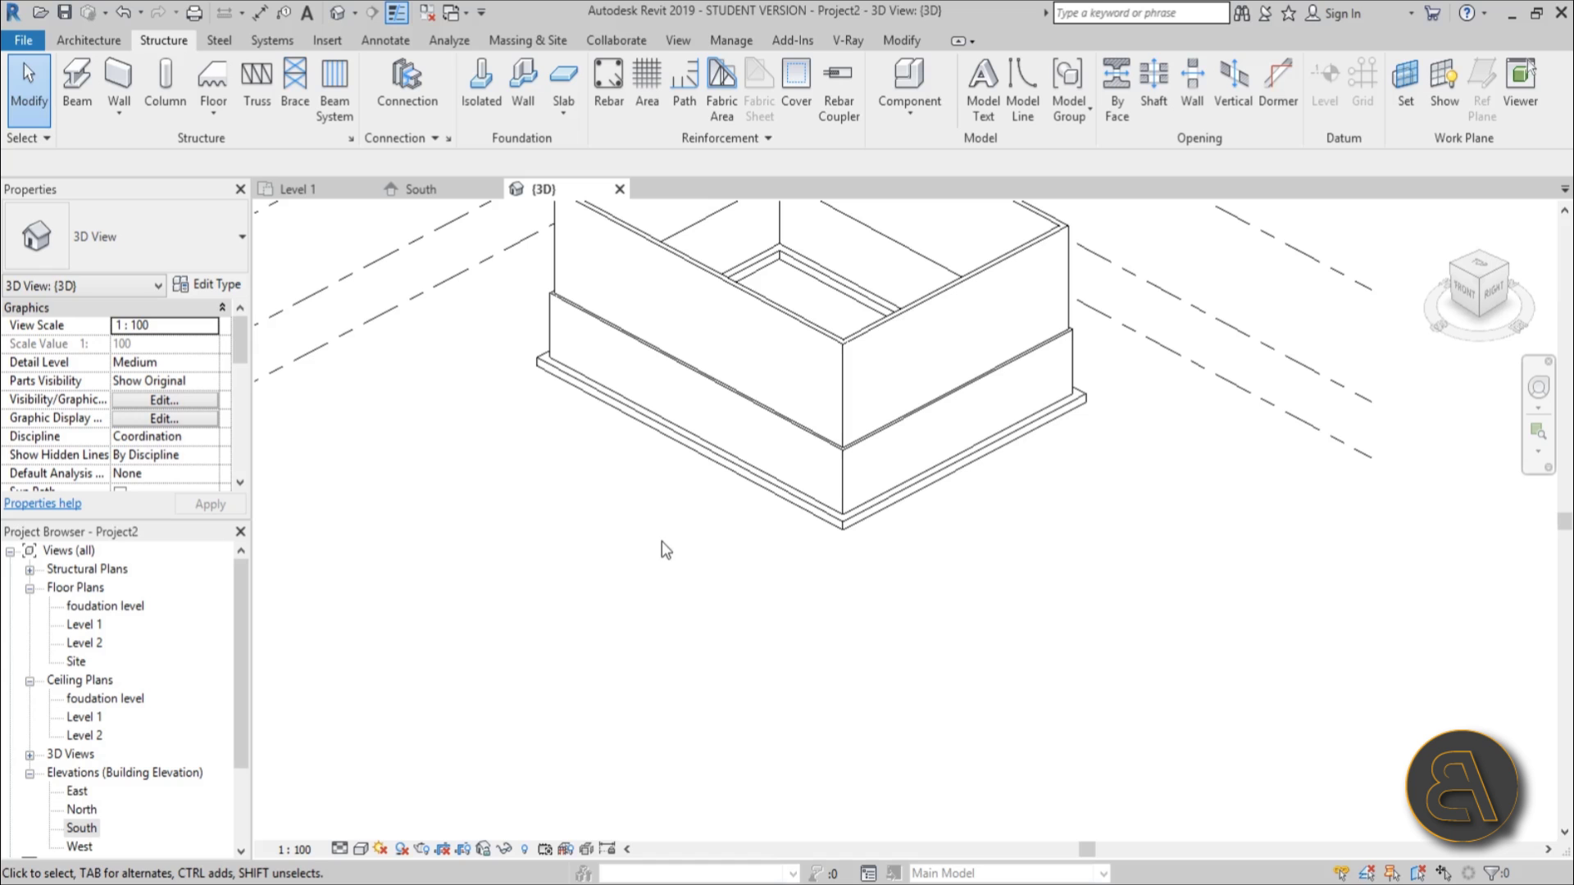
shift+middle_drag(784, 596, 844, 703)
scroll(913, 667, up, 6)
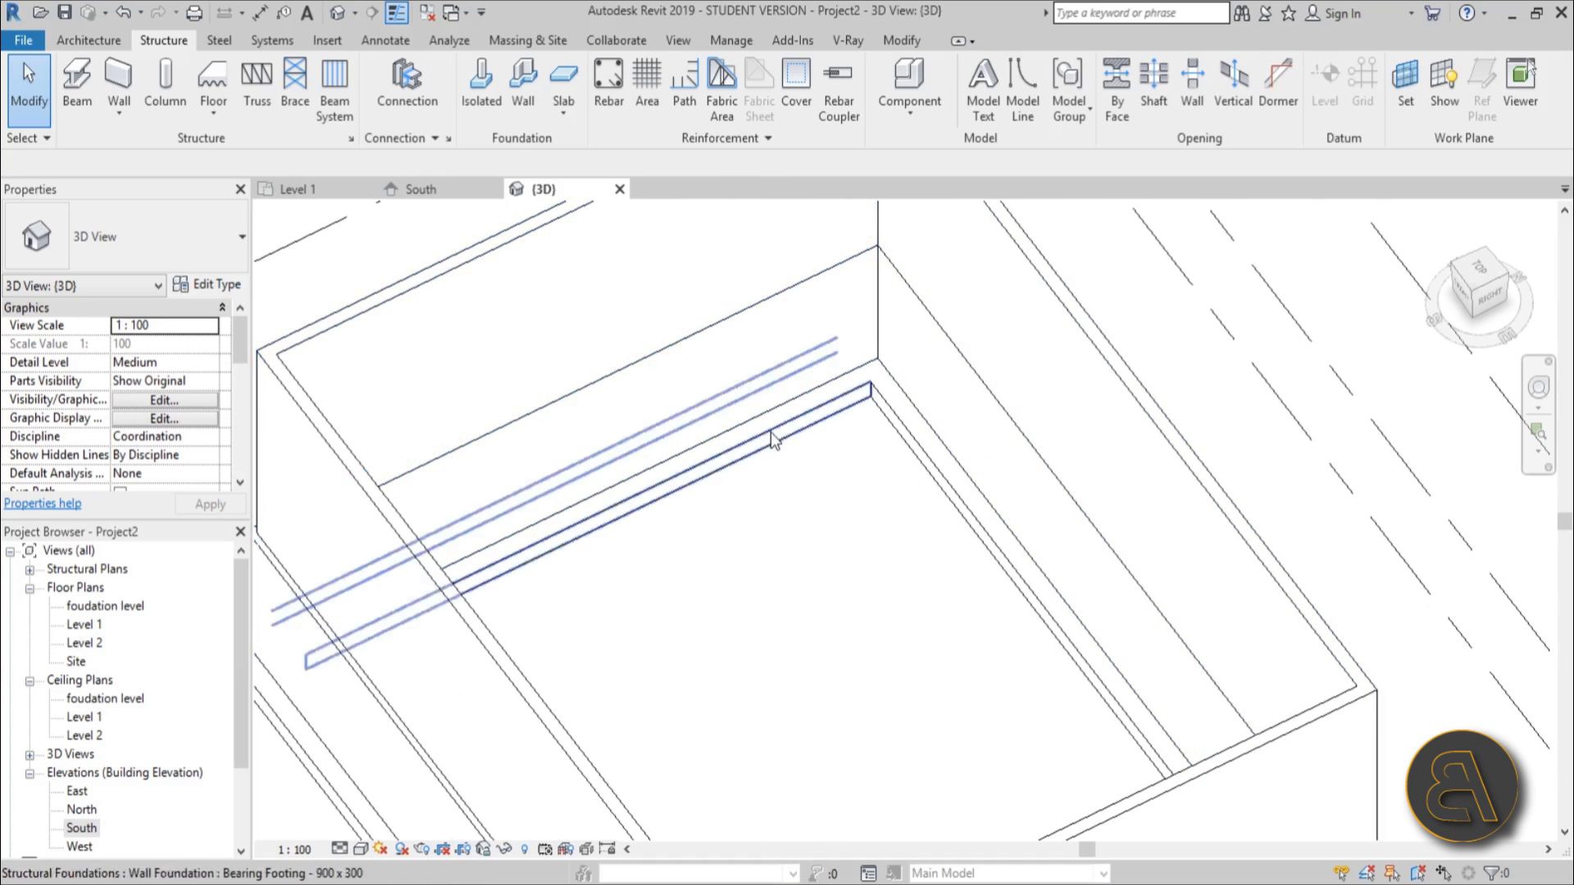
scroll(820, 443, down, 5)
shift+middle_drag(809, 457, 1002, 387)
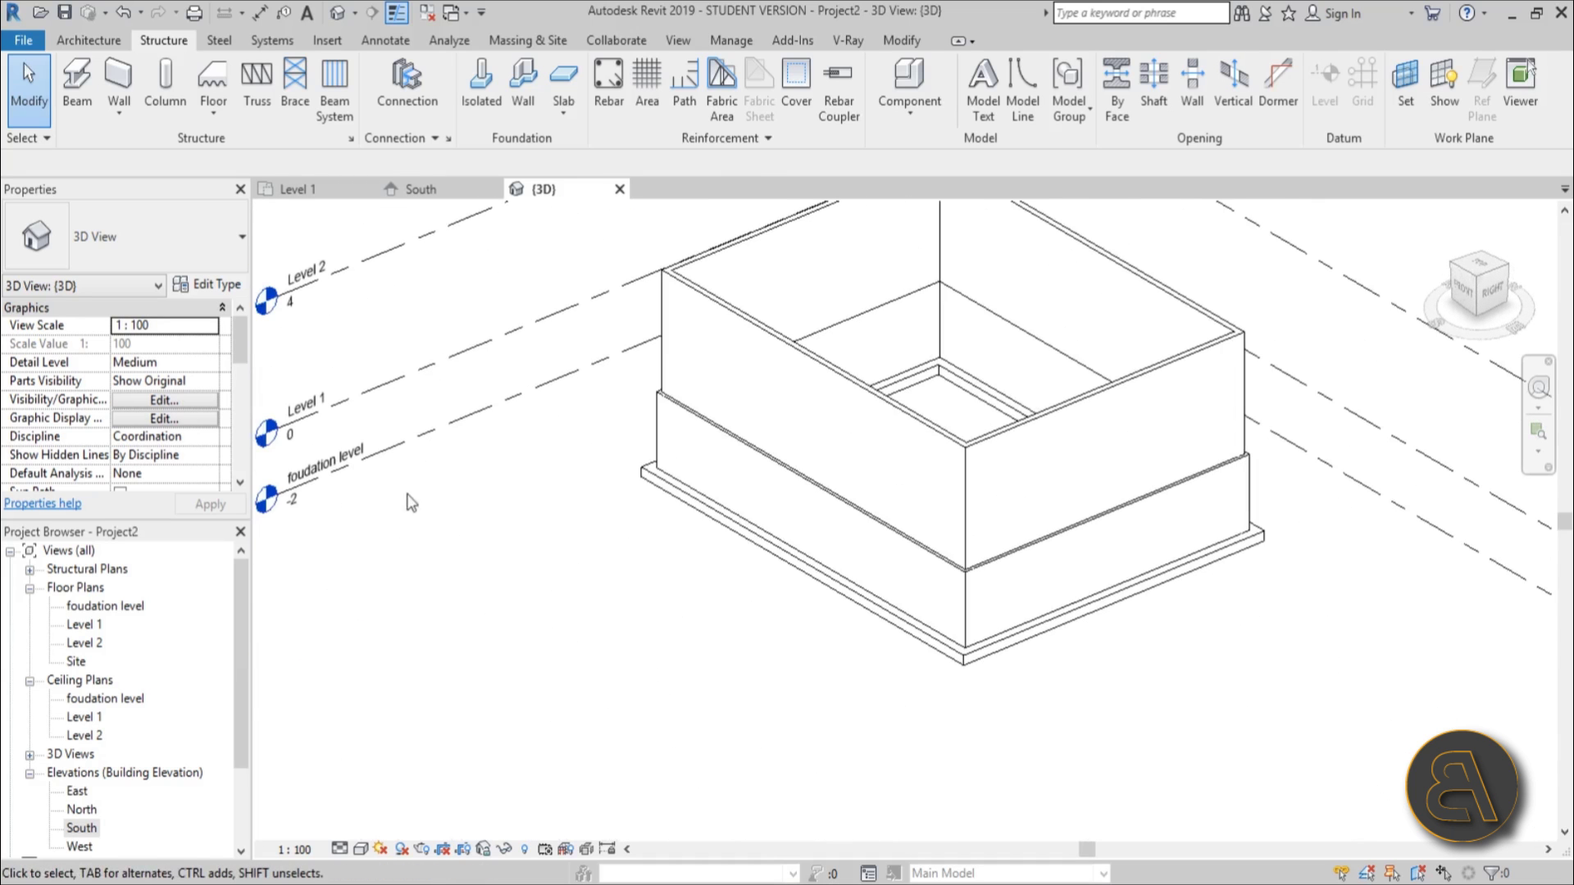
scroll(411, 494, up, 3)
middle_drag(321, 466, 731, 461)
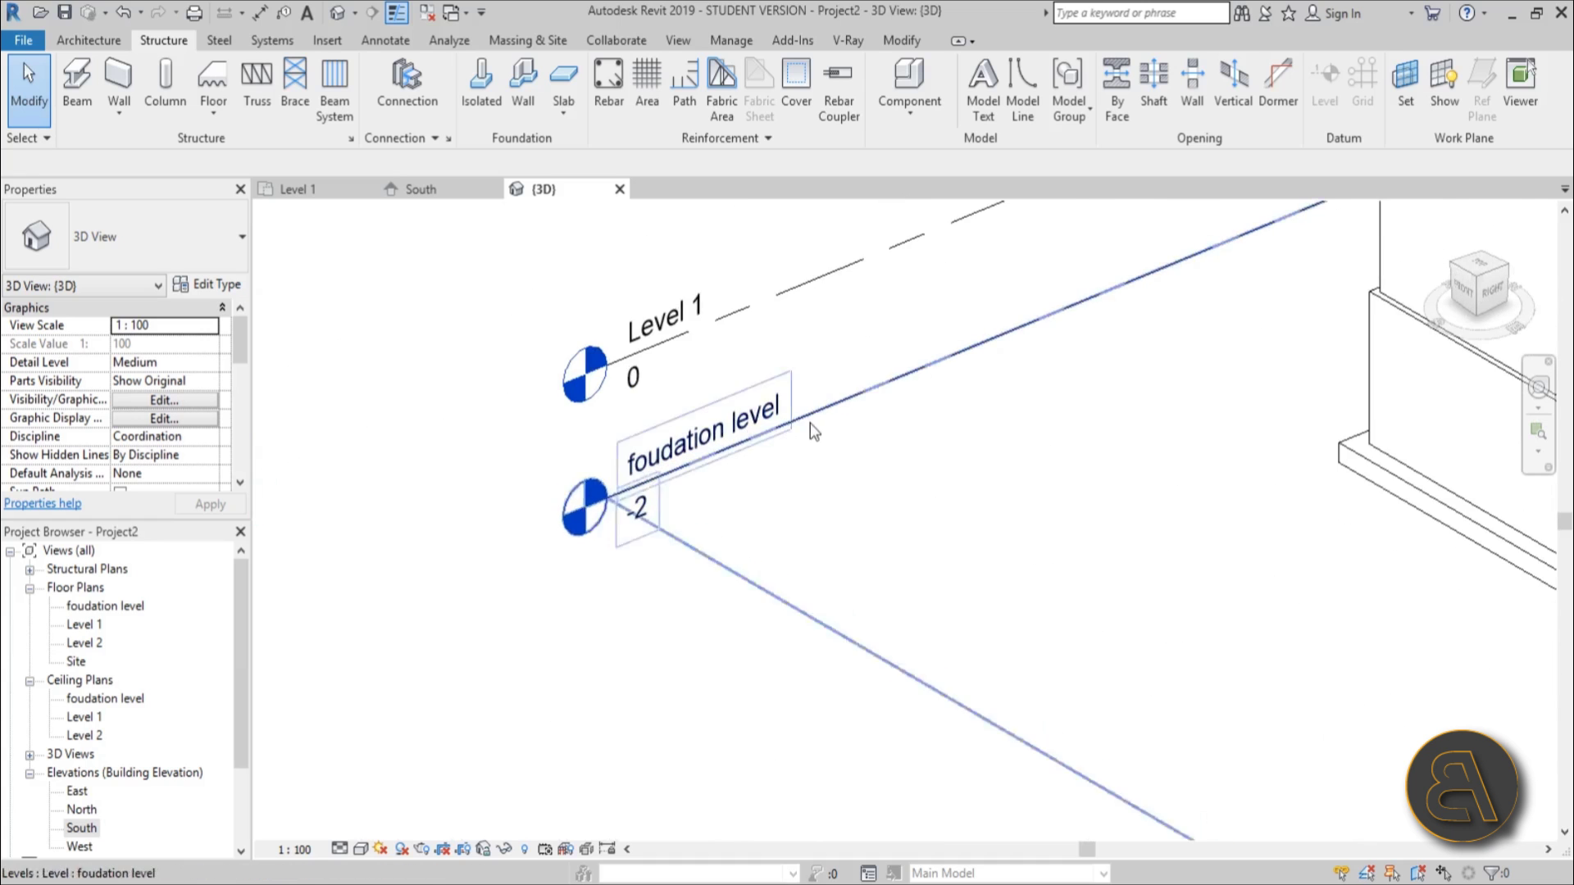
scroll(810, 423, down, 3)
middle_drag(810, 423, 544, 464)
click(855, 474)
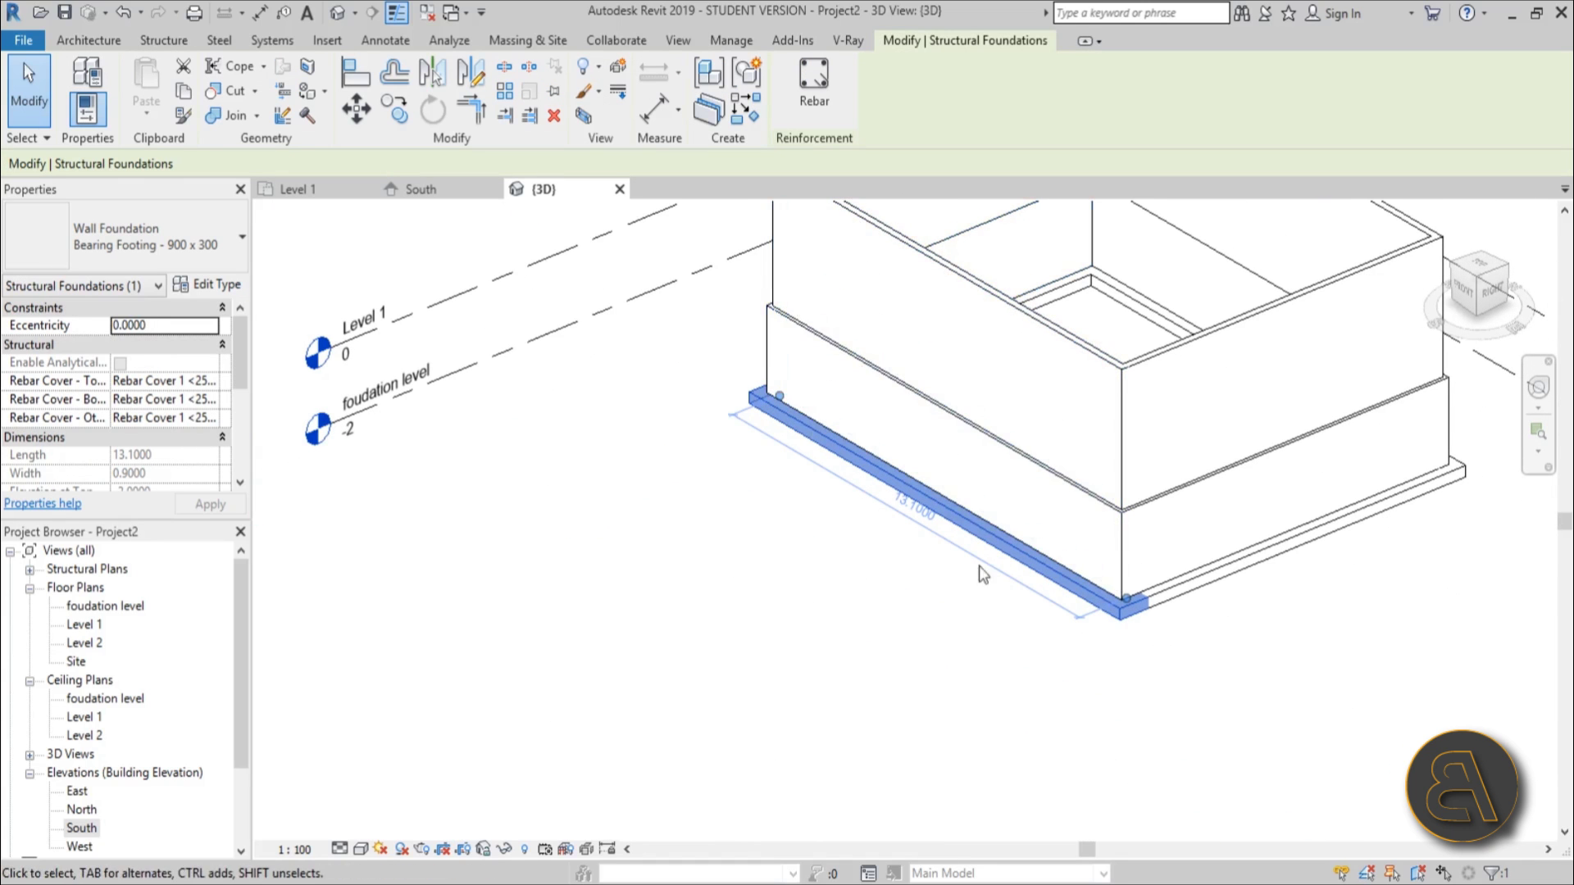
Open the foudation level floor plan.
click(97, 619)
double_click(96, 606)
scroll(812, 422, up, 6)
key(Escape)
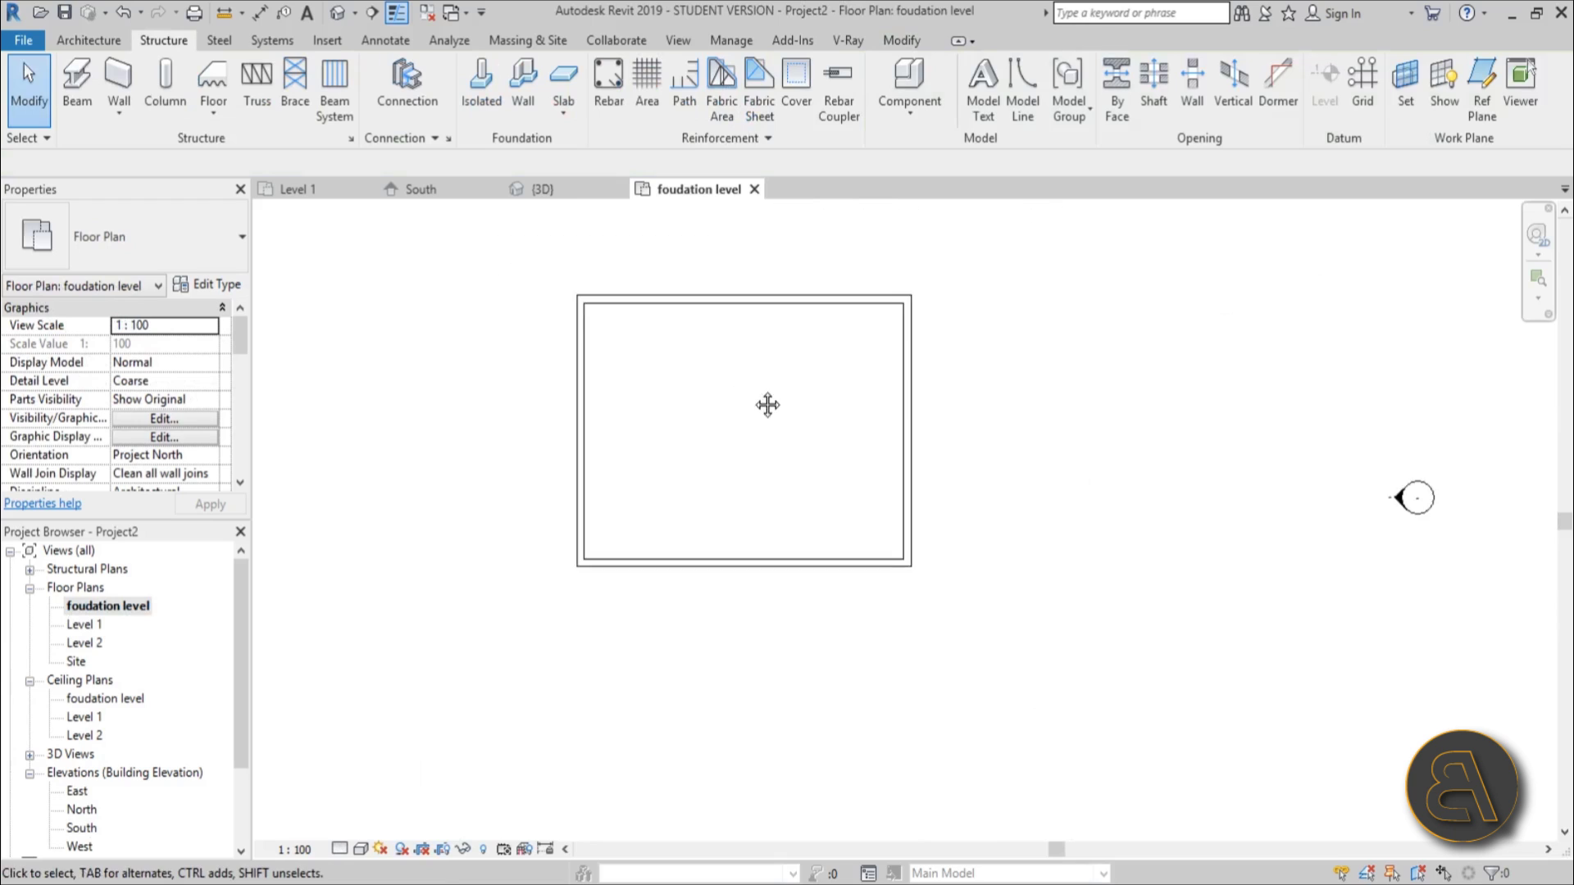
middle_drag(830, 399, 841, 429)
mouse_move(689, 430)
middle_down()
mouse_move(703, 460)
mouse_move(699, 435)
middle_up()
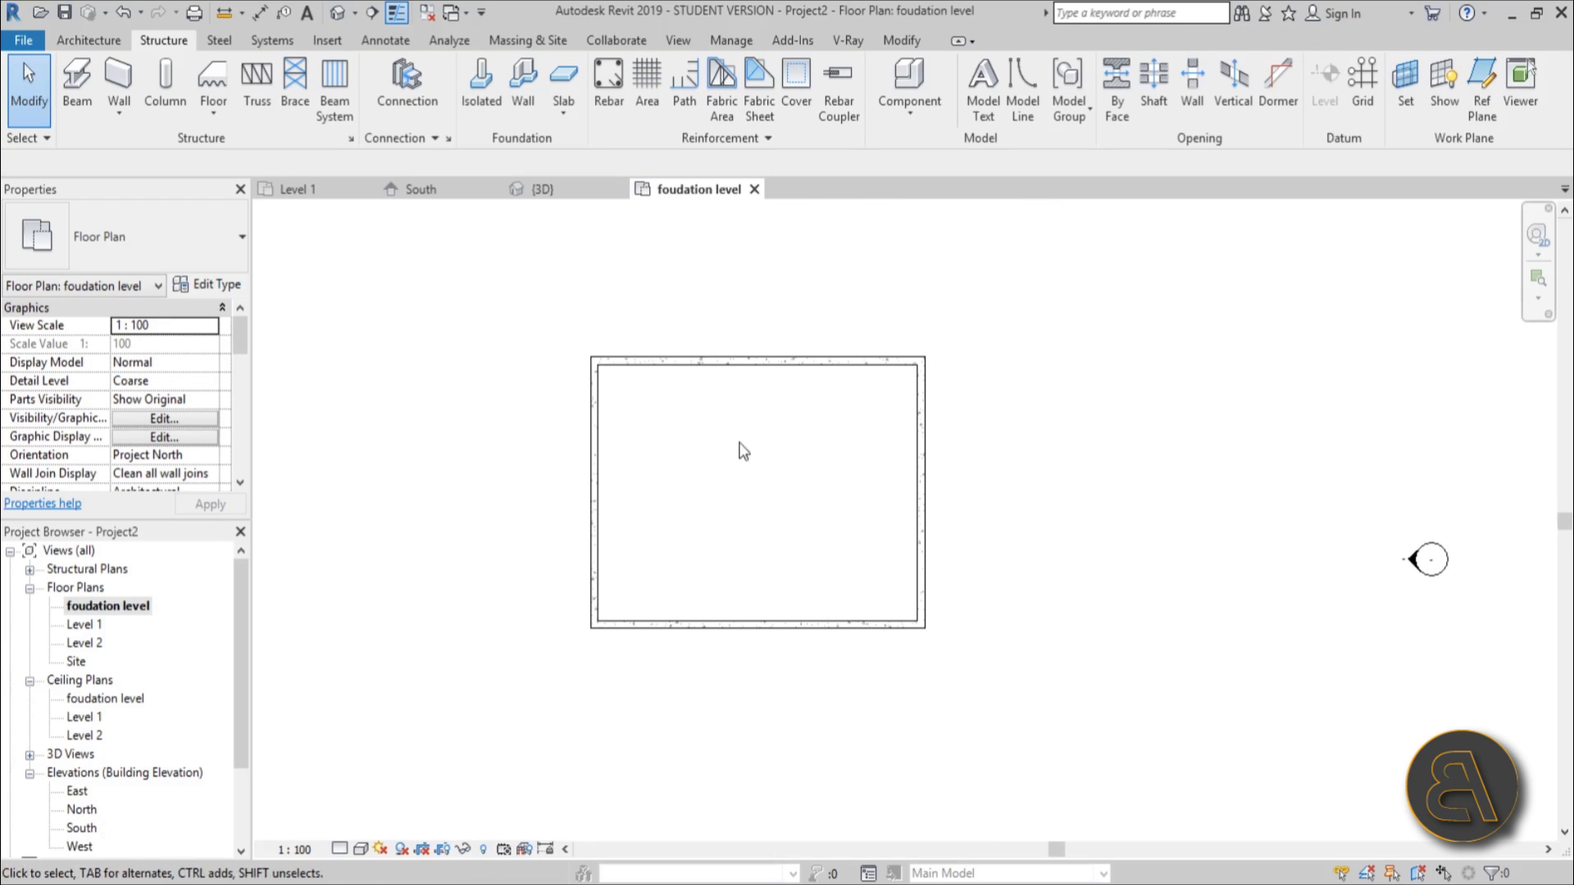
middle_drag(704, 544, 698, 555)
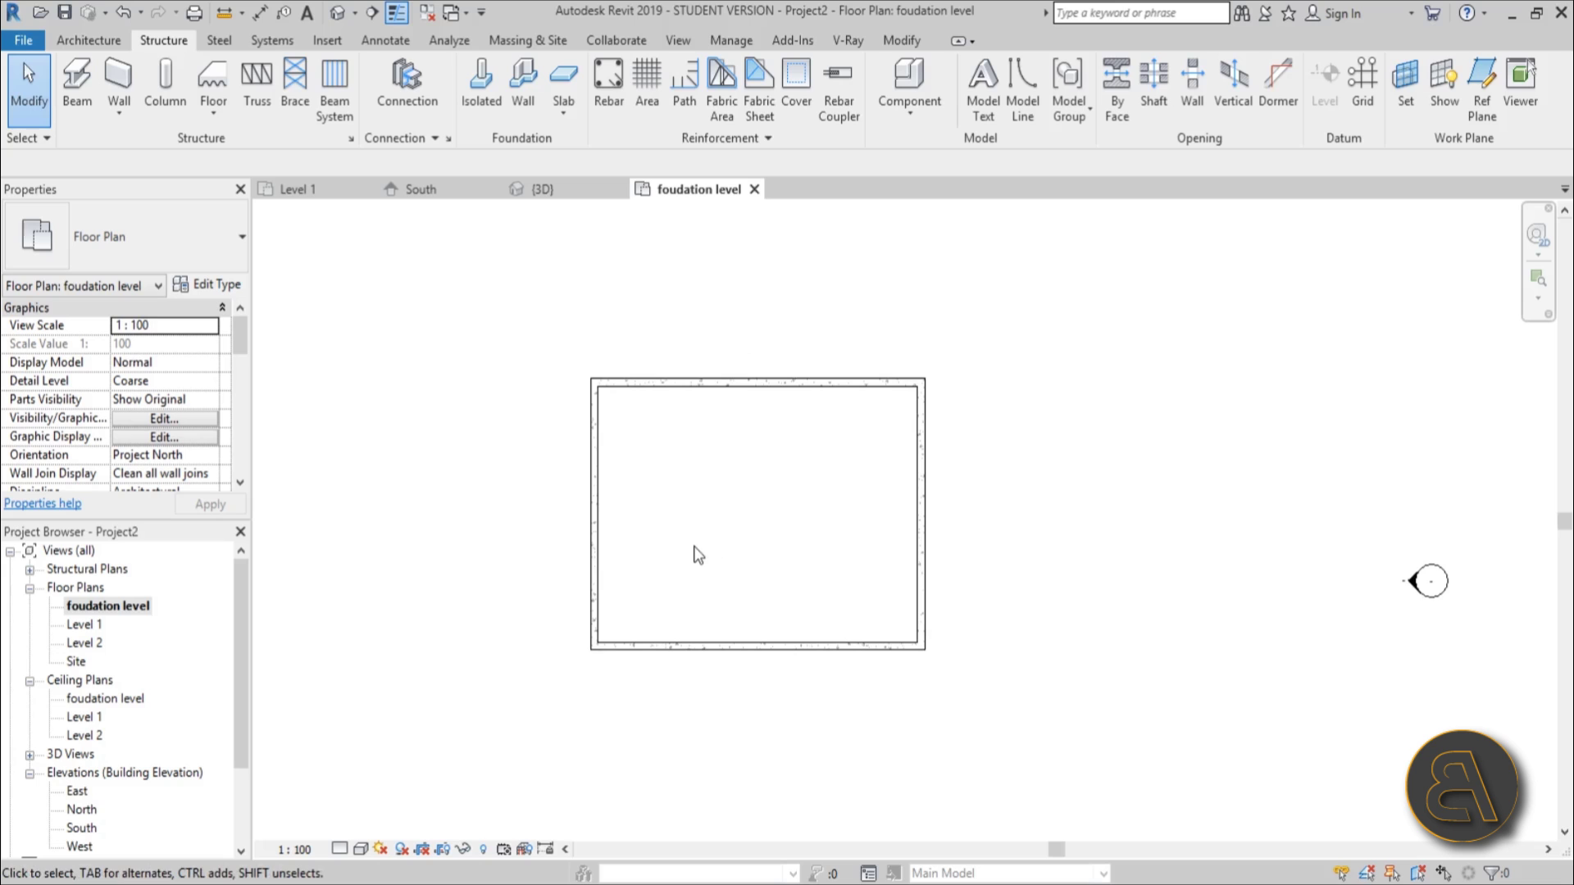
Set the View Depth level of the plan's view range to Unlimited and apply it.
key(v)
key(r)
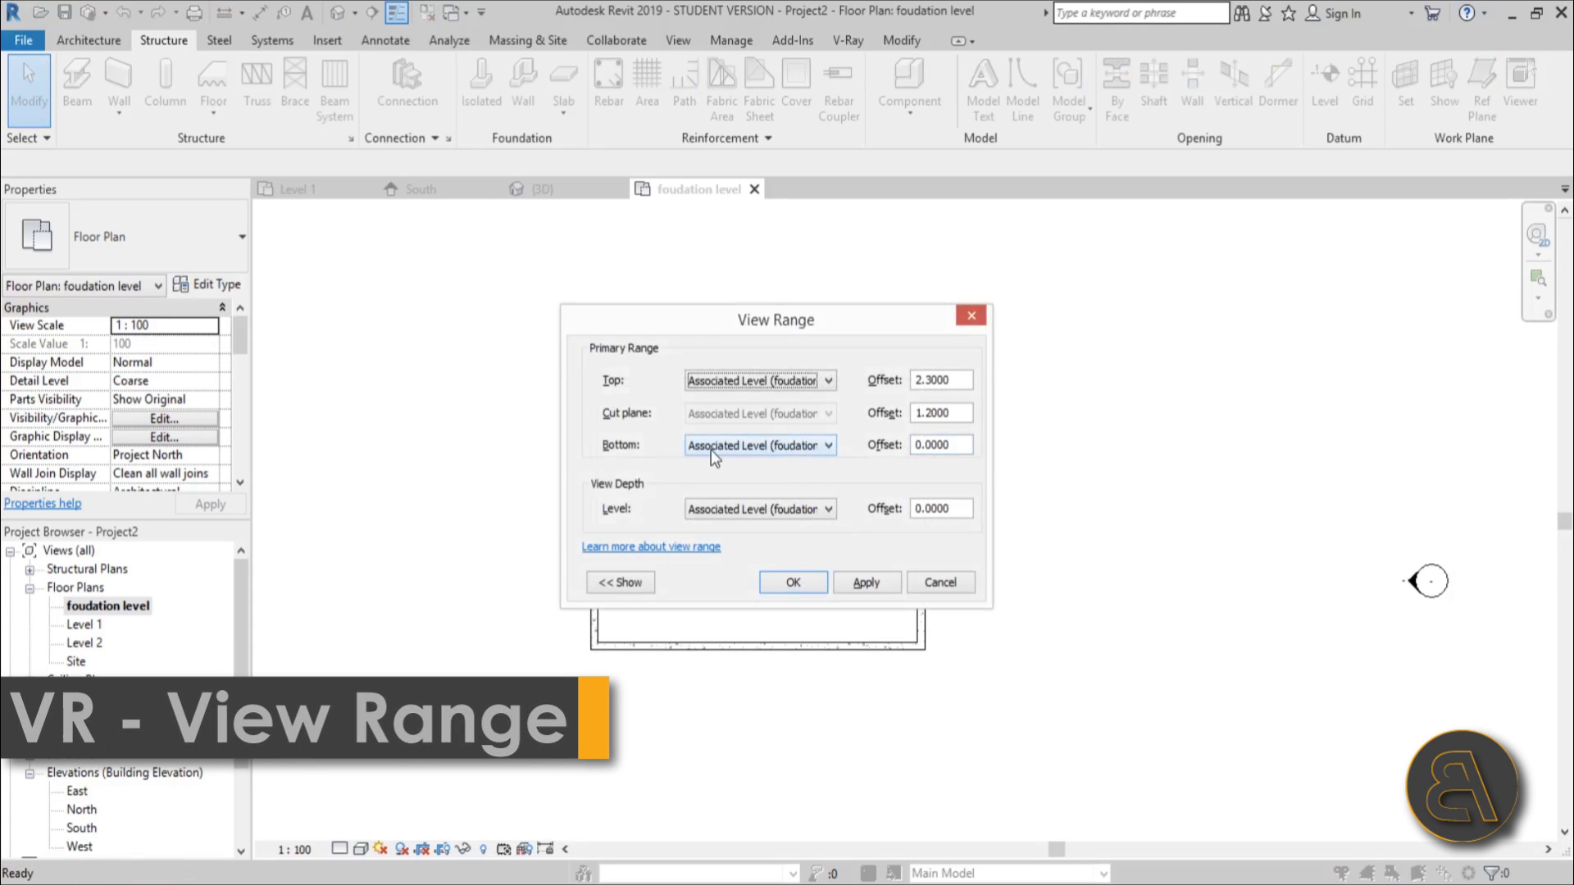
click(807, 509)
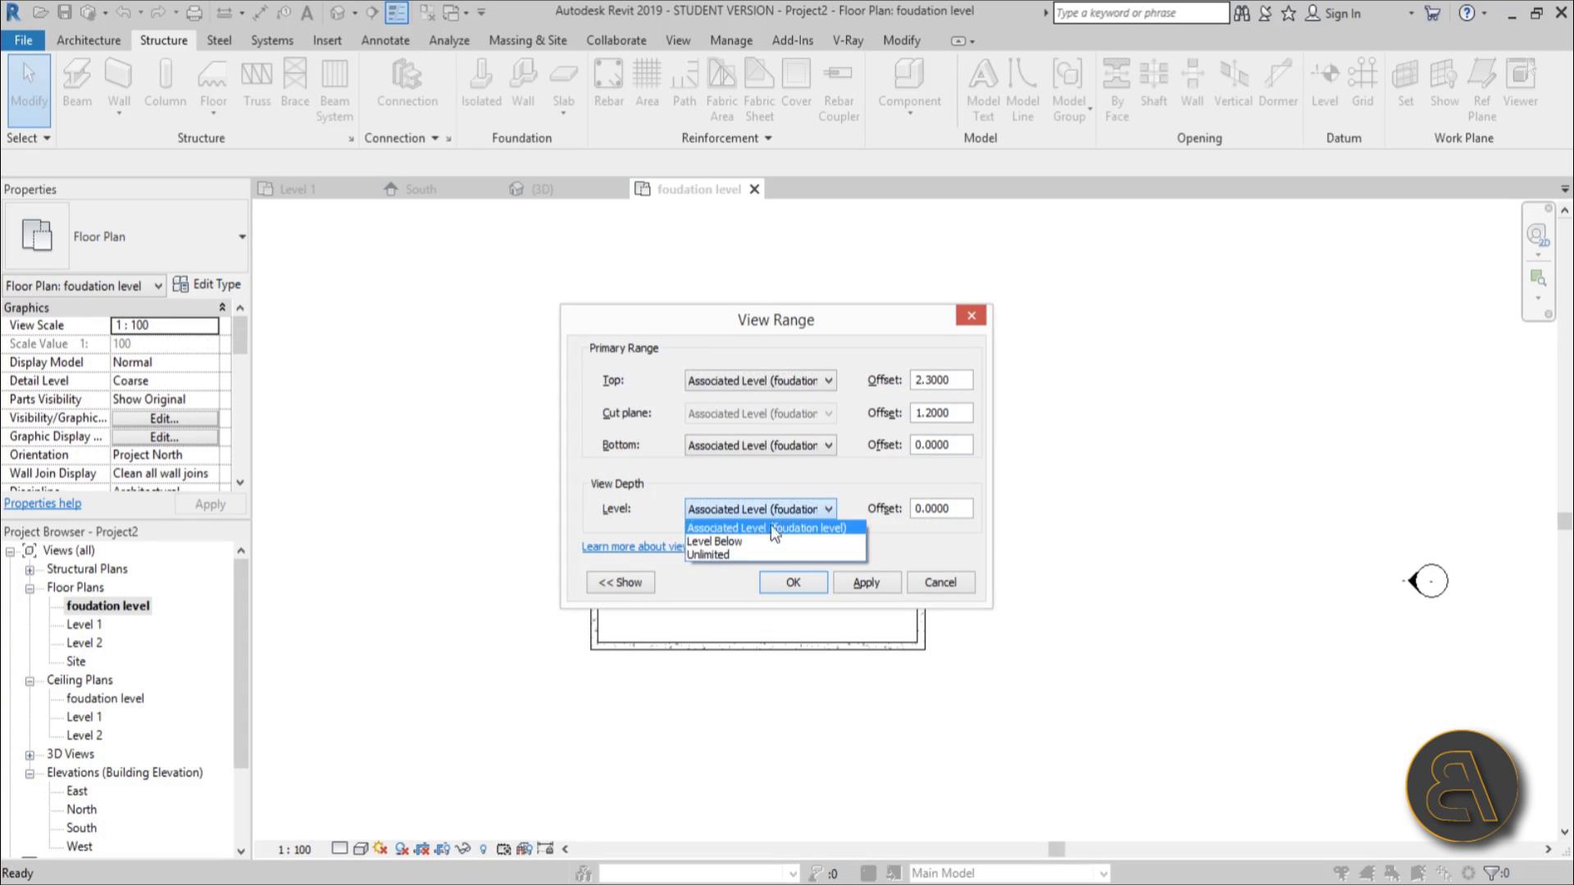
click(722, 551)
click(866, 582)
click(792, 583)
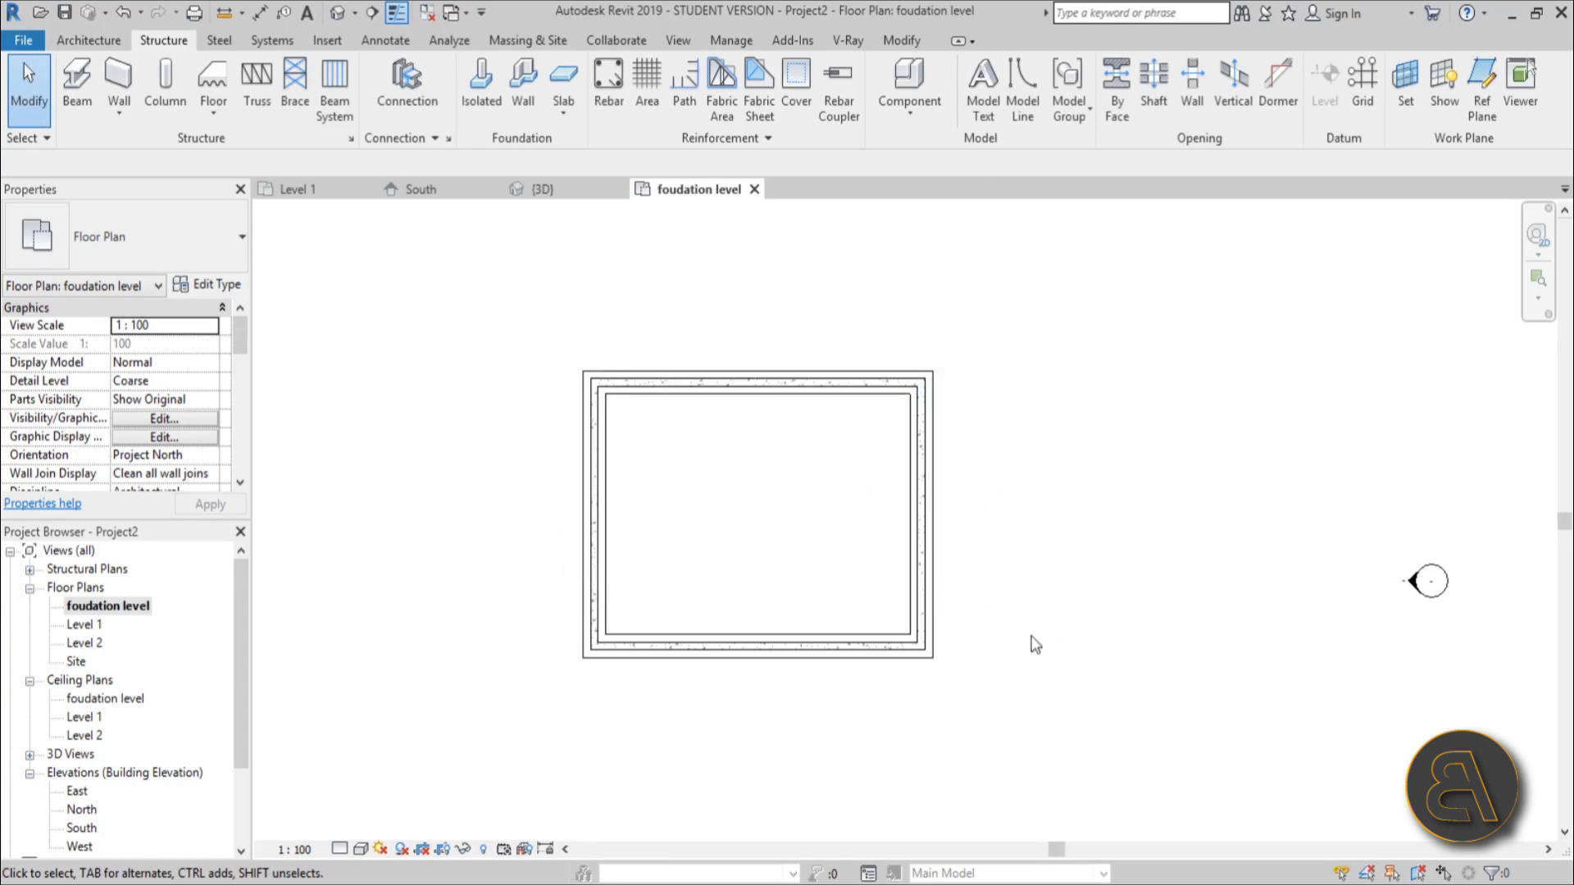
Stretch the upper stacked wall beyond the enclosure's right corner so its footing extends with it.
scroll(703, 366, up, 3)
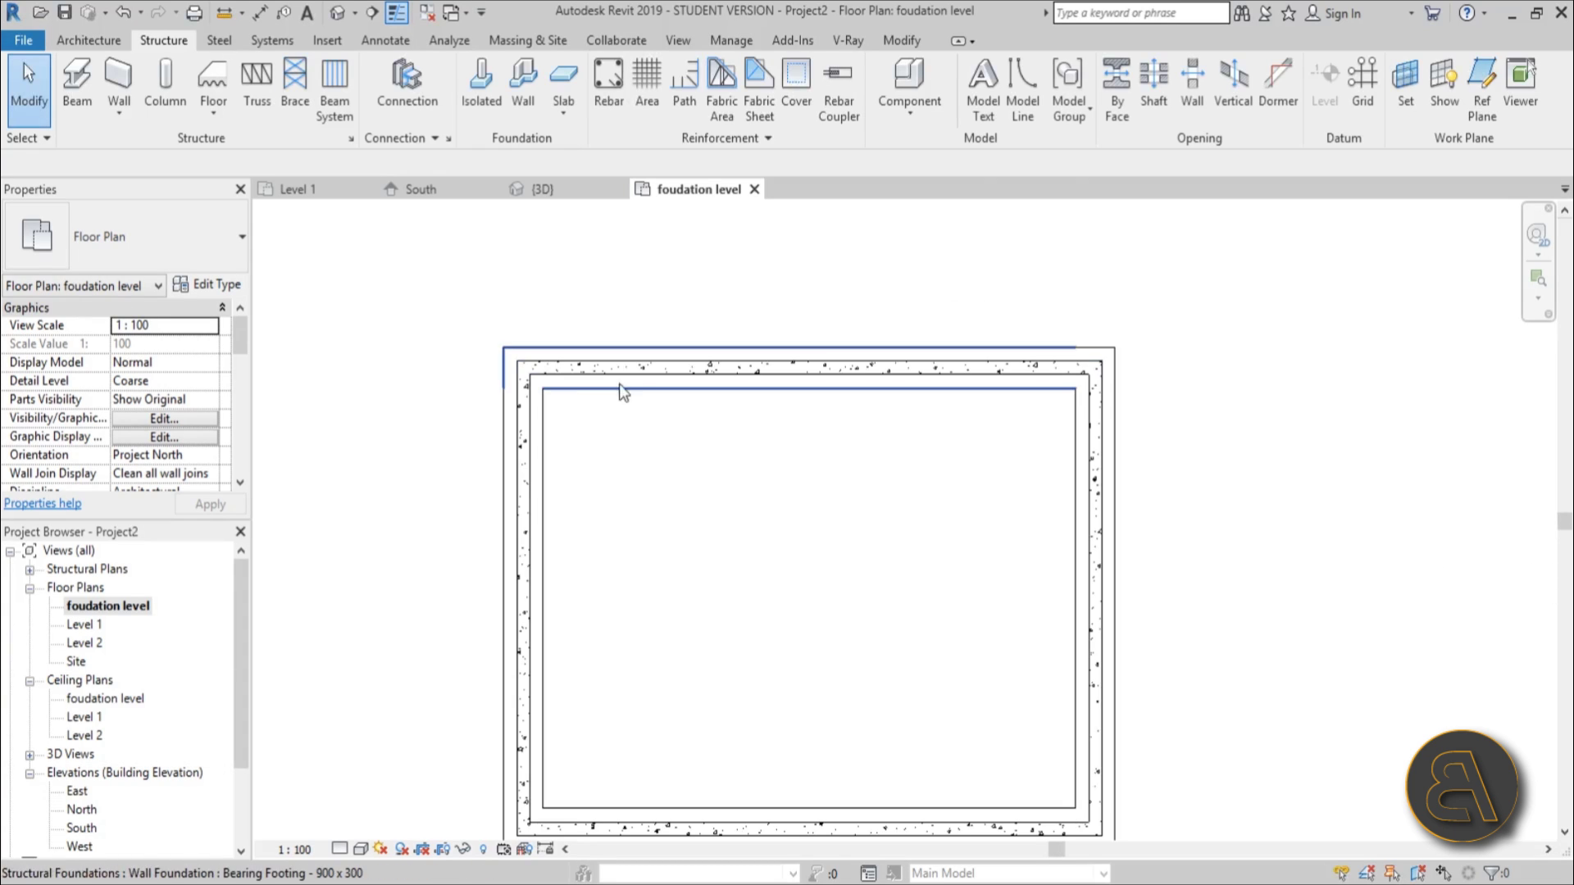
scroll(611, 353, down, 2)
scroll(790, 450, up, 2)
click(777, 373)
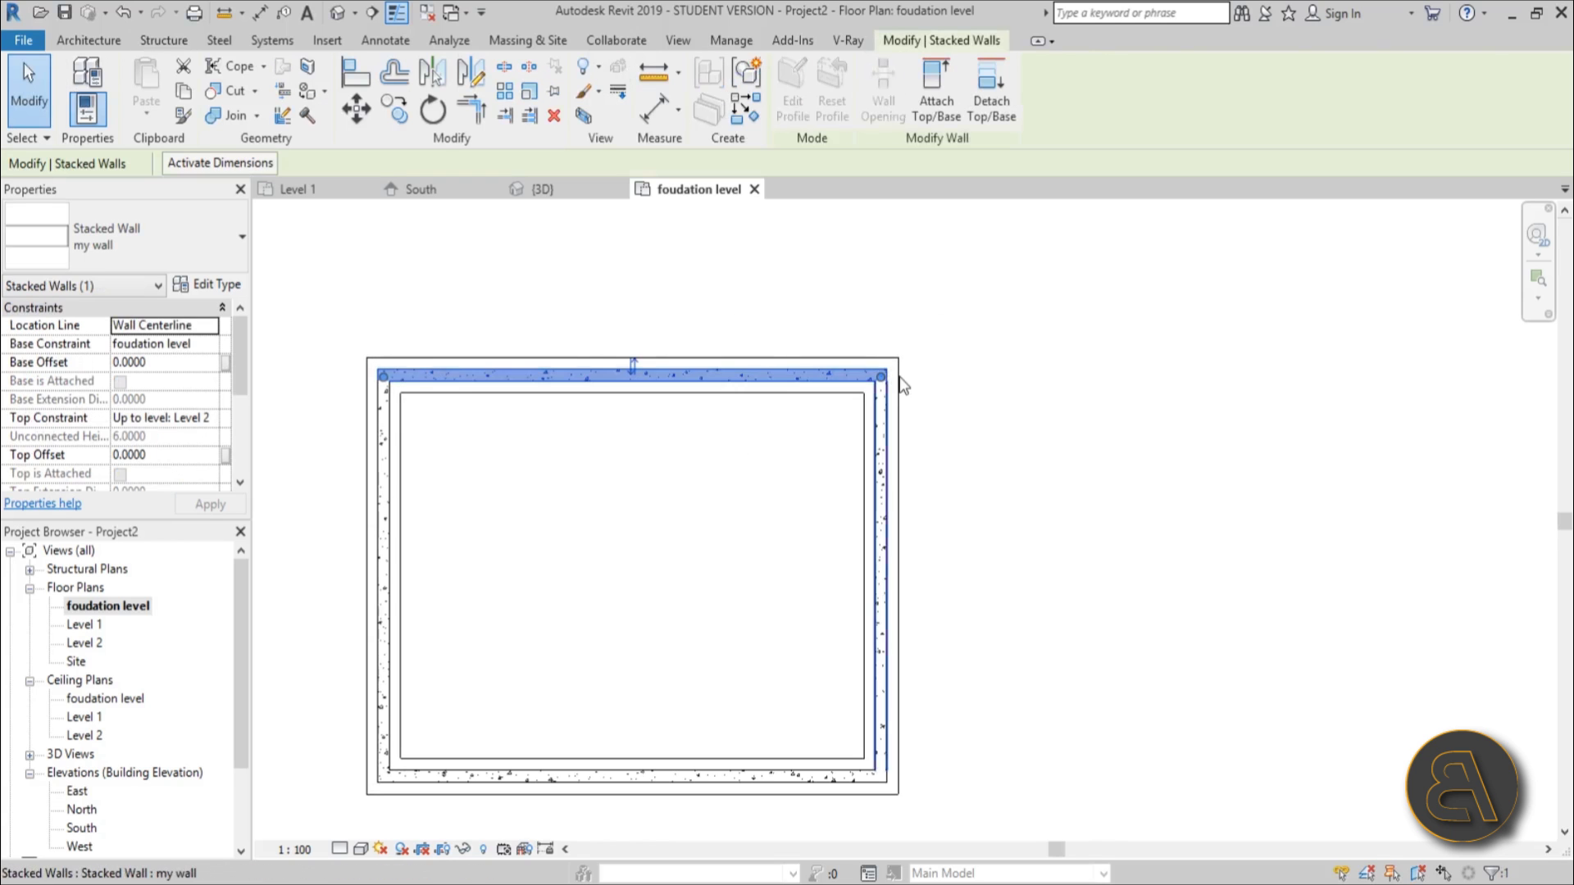
drag(885, 377, 1052, 377)
click(1039, 454)
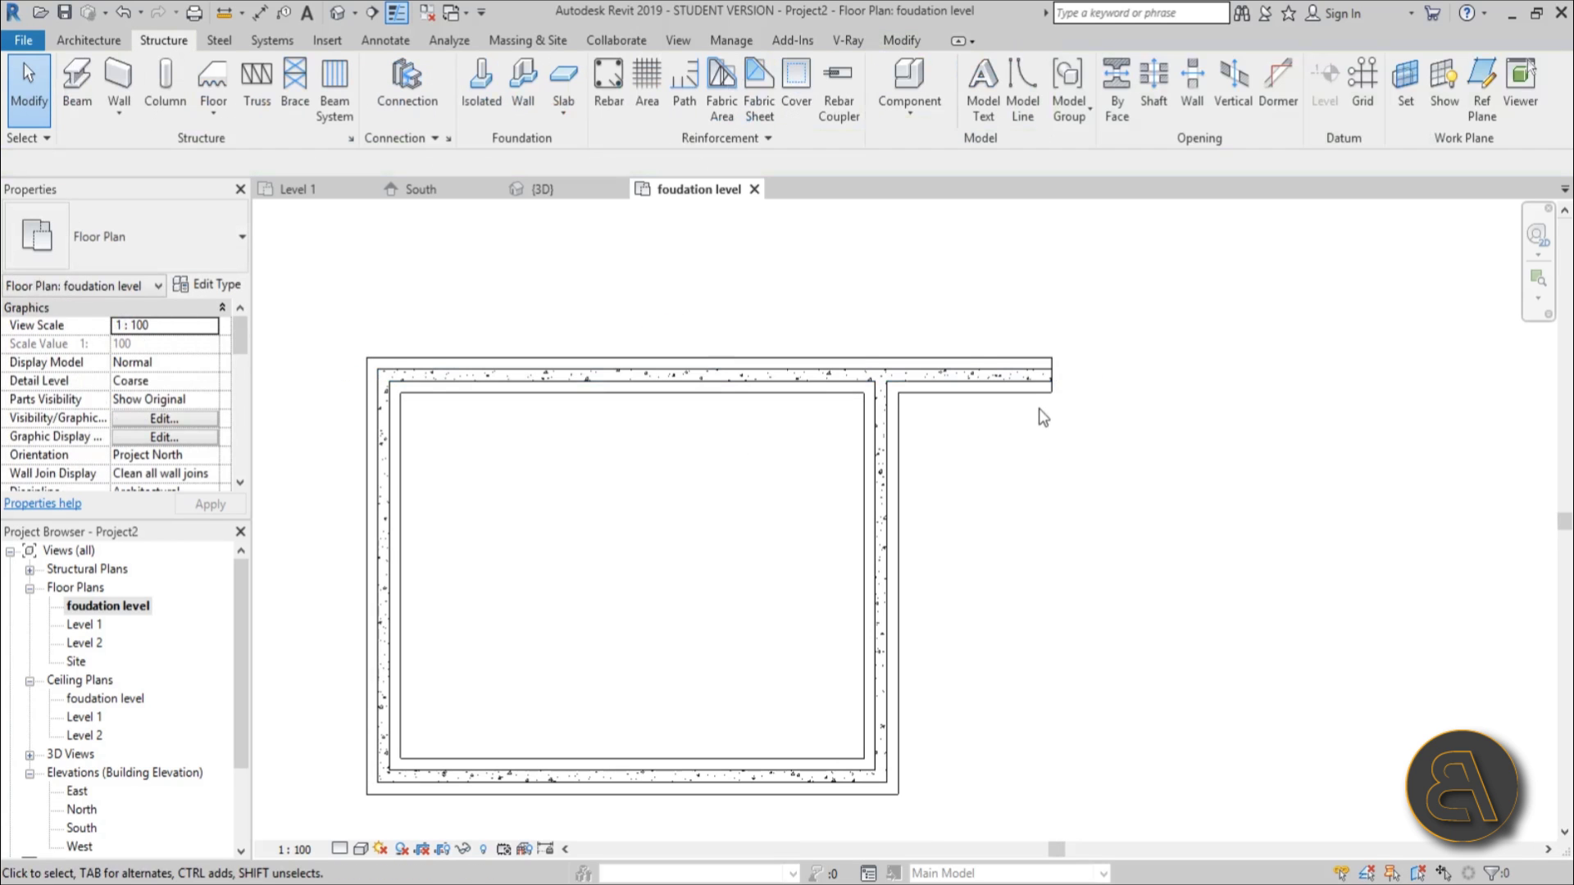
click(1039, 400)
Extend the footing past the free end of the lengthened wall.
scroll(1054, 385, up, 3)
drag(1040, 369, 1070, 374)
click(1069, 417)
click(1064, 392)
scroll(1066, 385, up, 2)
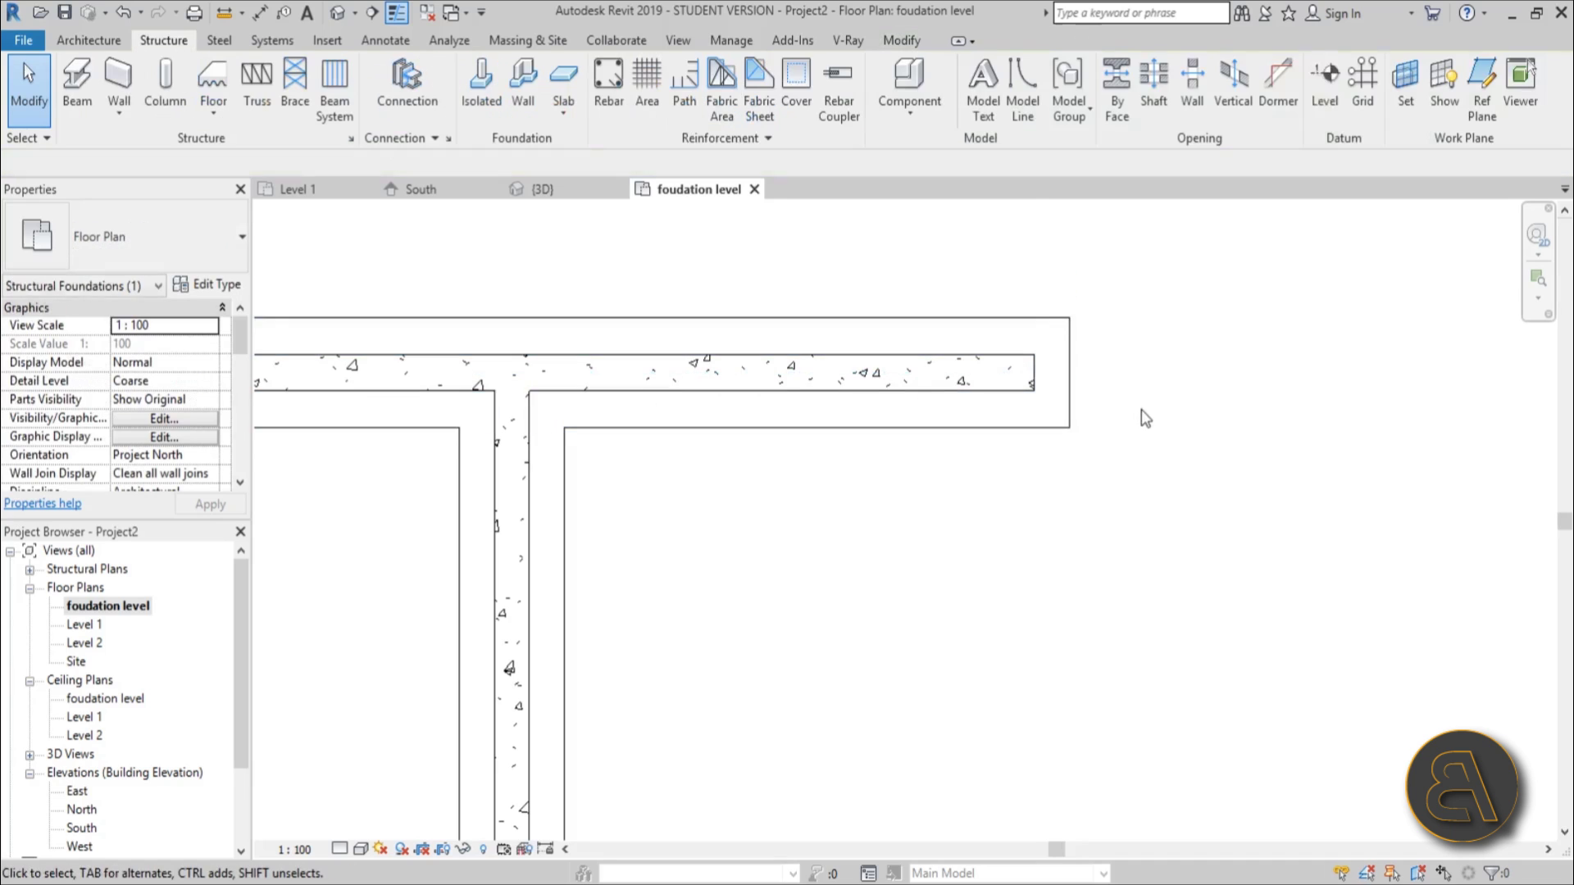
Measure how far the footing projects from the wall face near the wall's free end.
click(1043, 328)
scroll(1043, 328, up, 3)
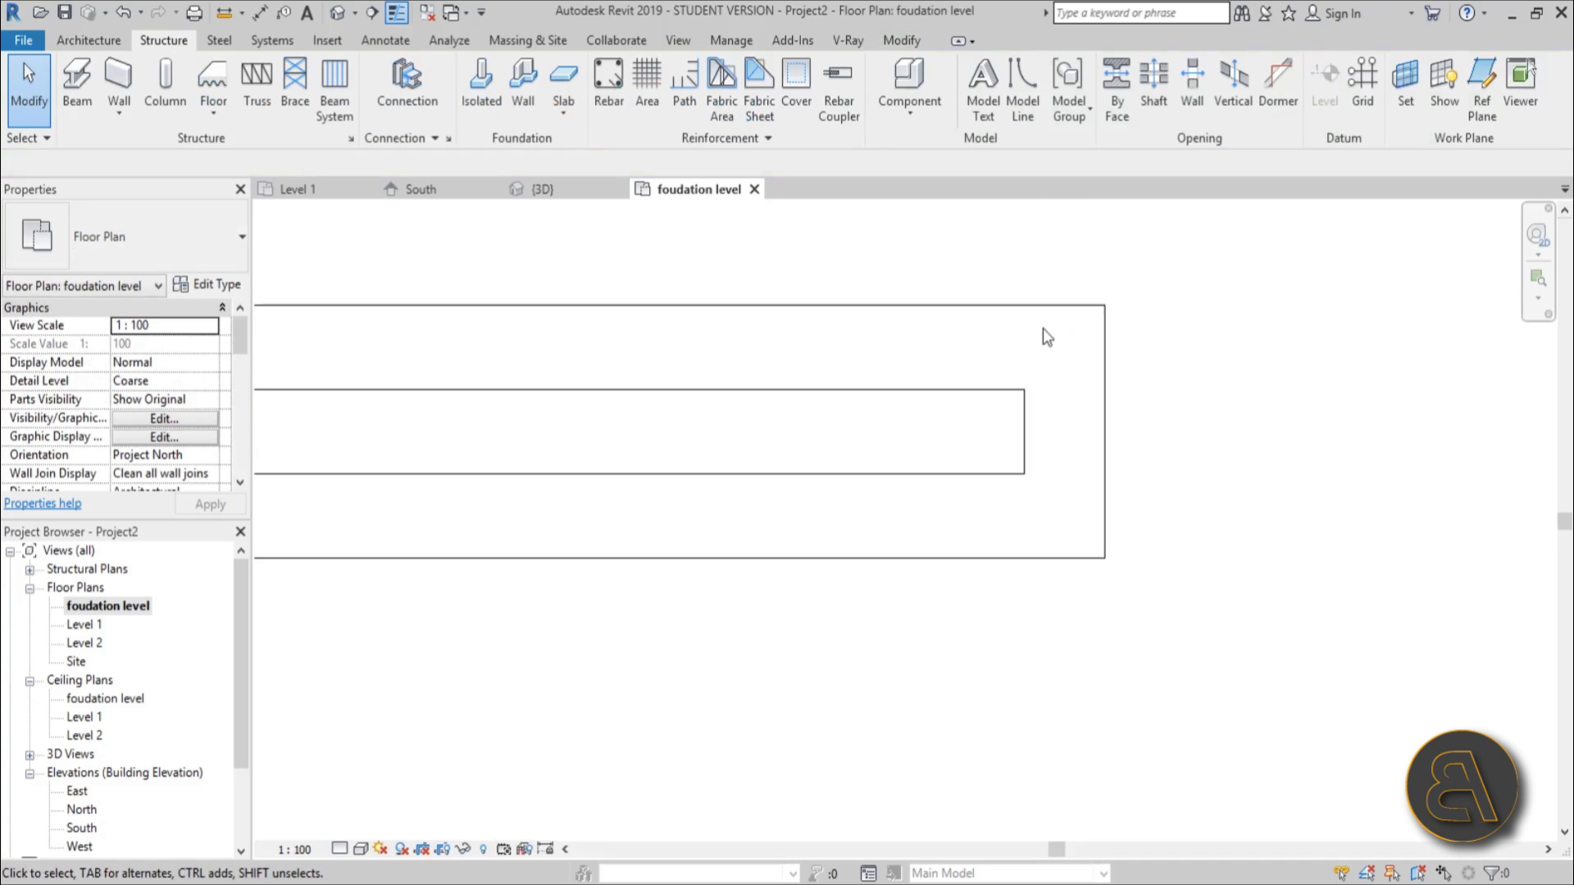
click(224, 12)
click(829, 417)
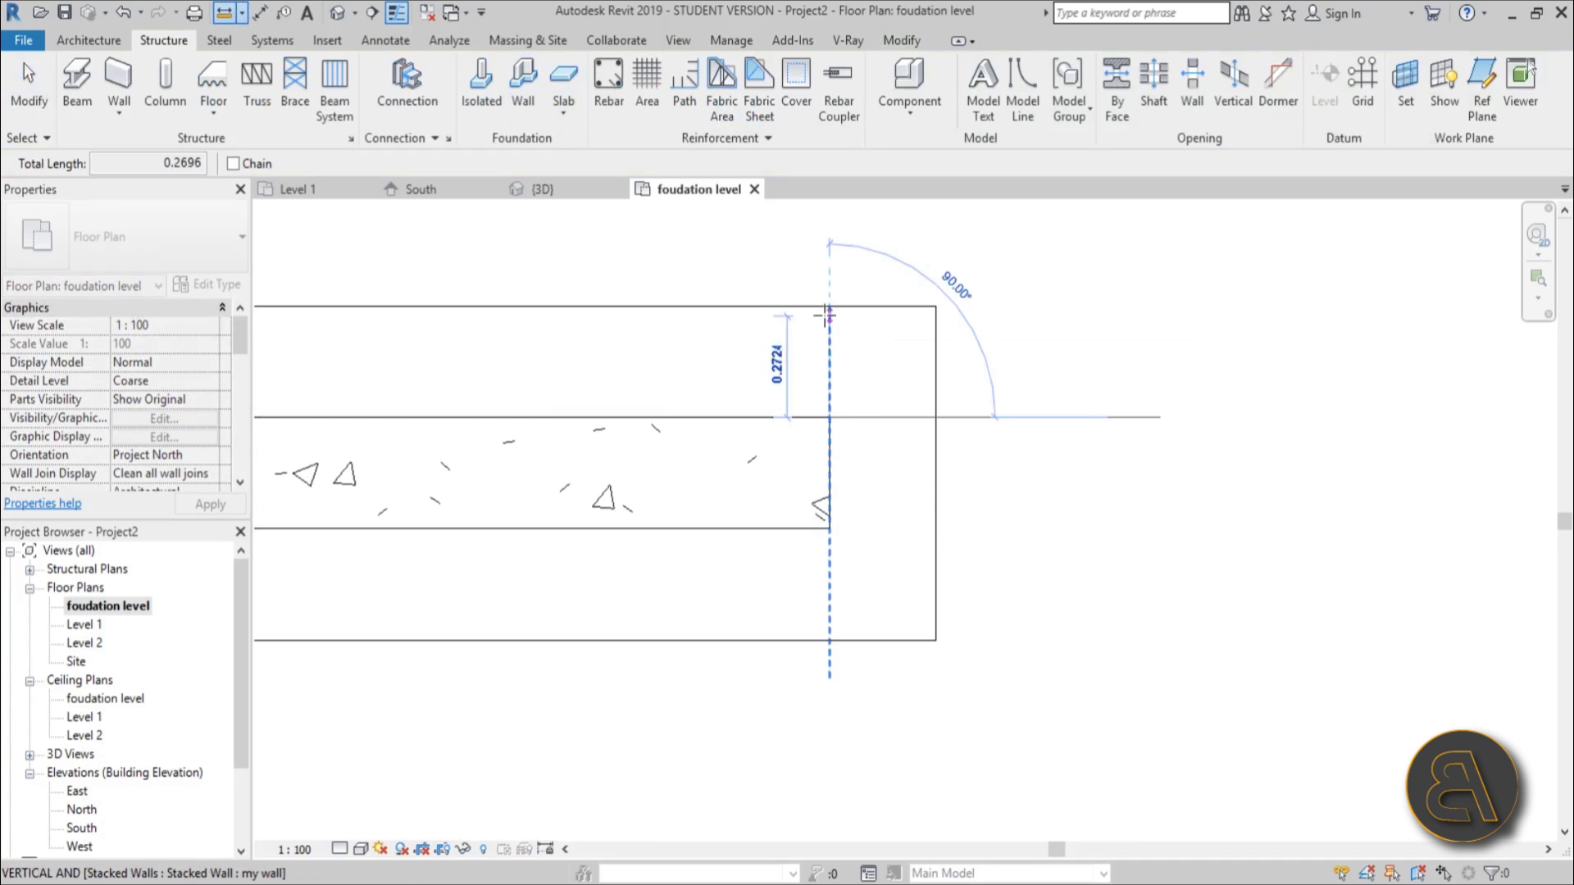
scroll(935, 417, down, 5)
key(Escape)
key(Escape)
Start a Generic 150mm floor on the foudation level and sketch a rectangular boundary inside the foundation walls.
middle_drag(804, 533, 814, 510)
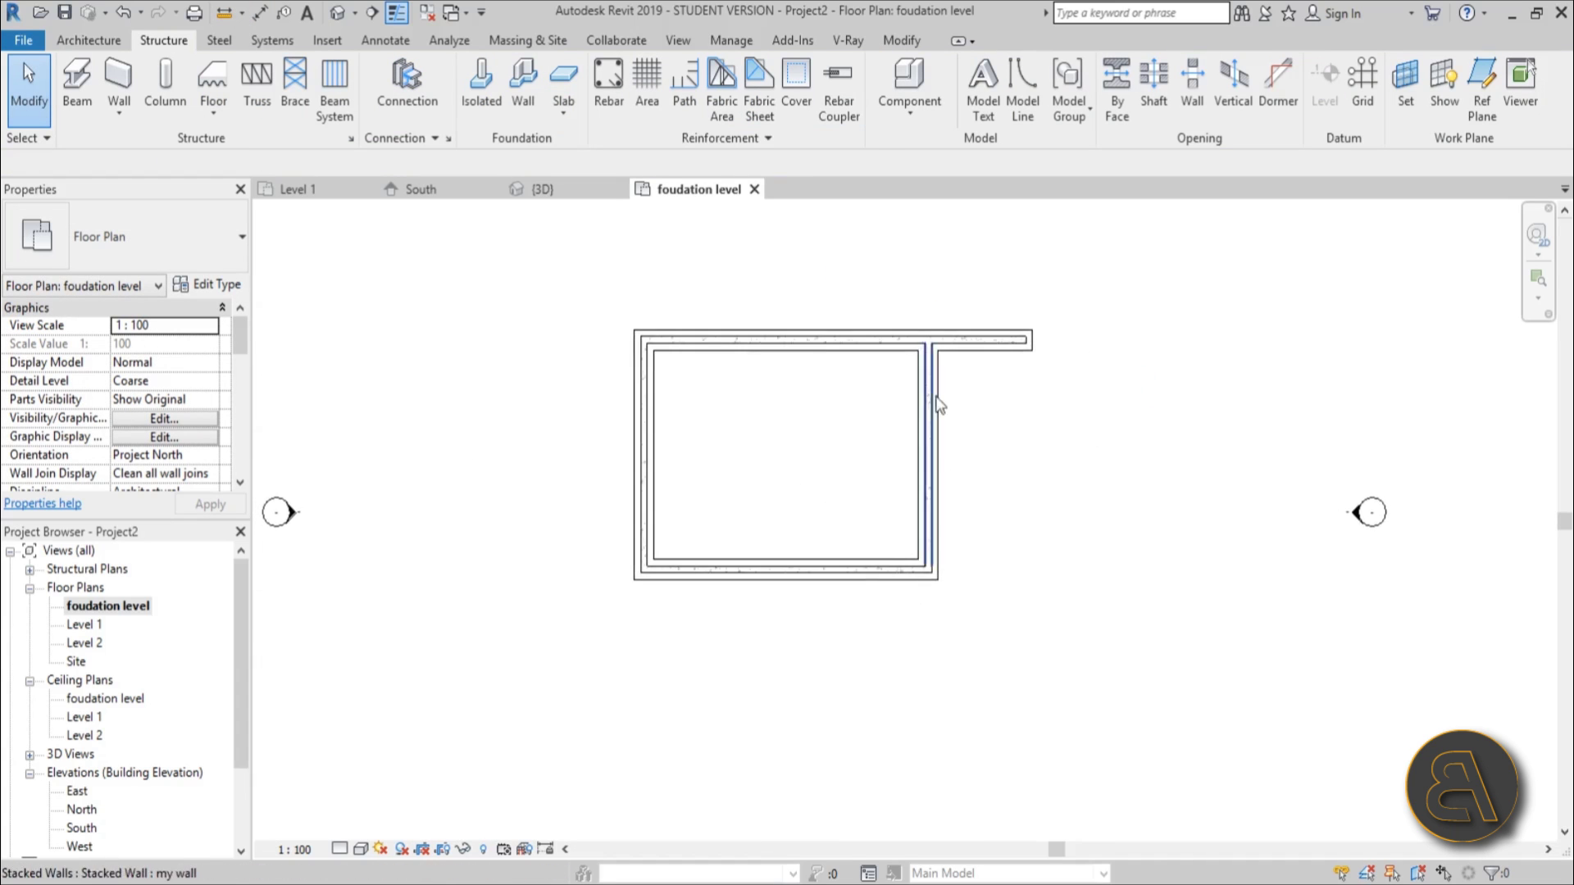
scroll(877, 443, up, 1)
middle_drag(782, 533, 737, 535)
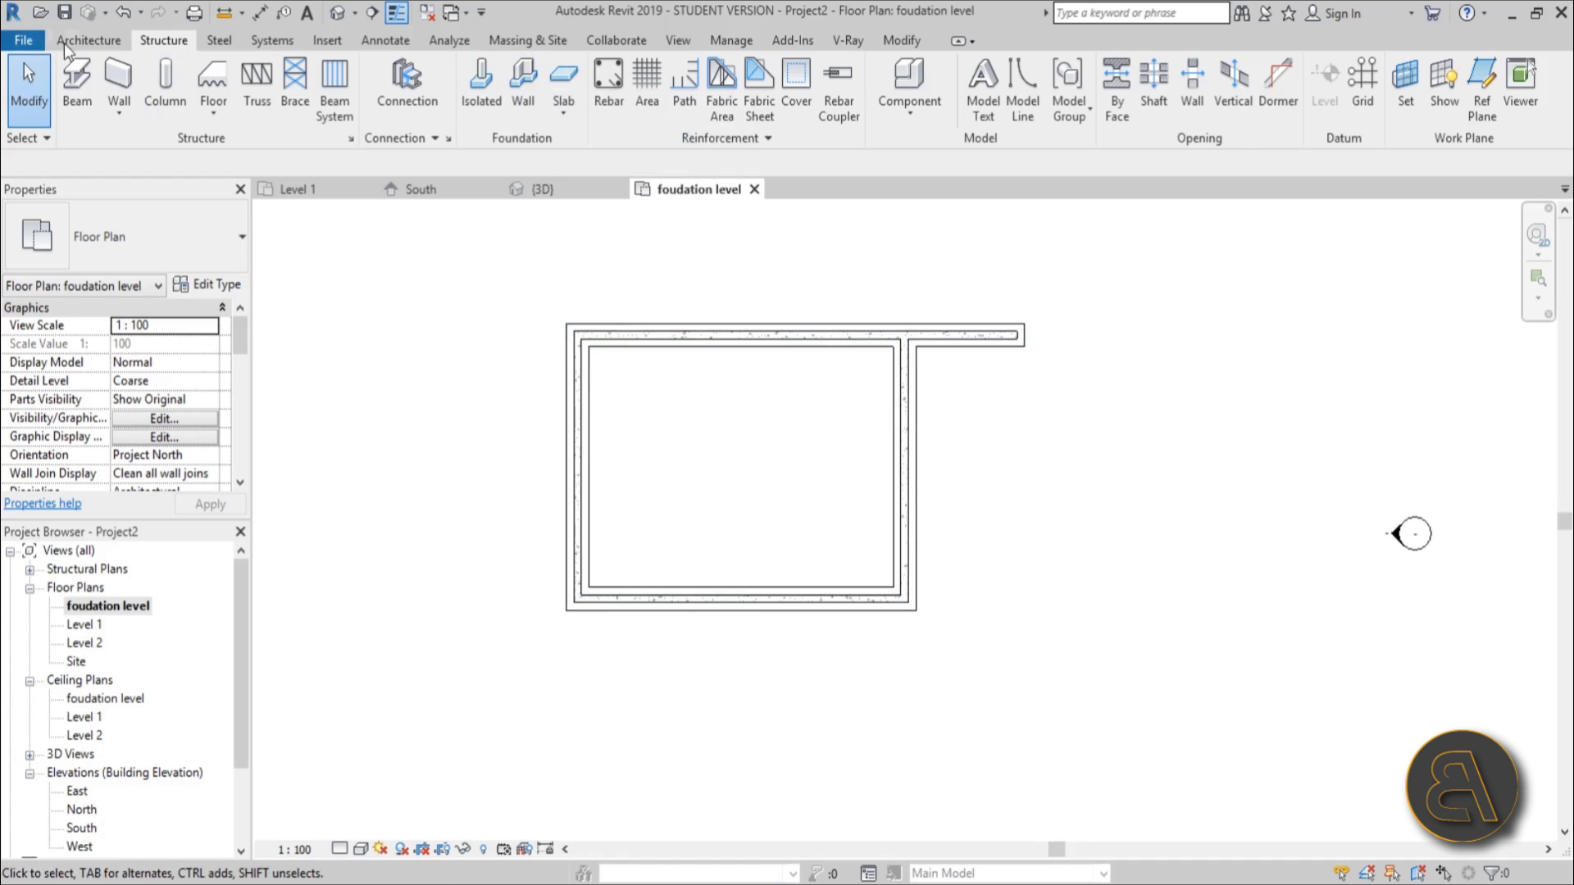
click(88, 40)
click(445, 104)
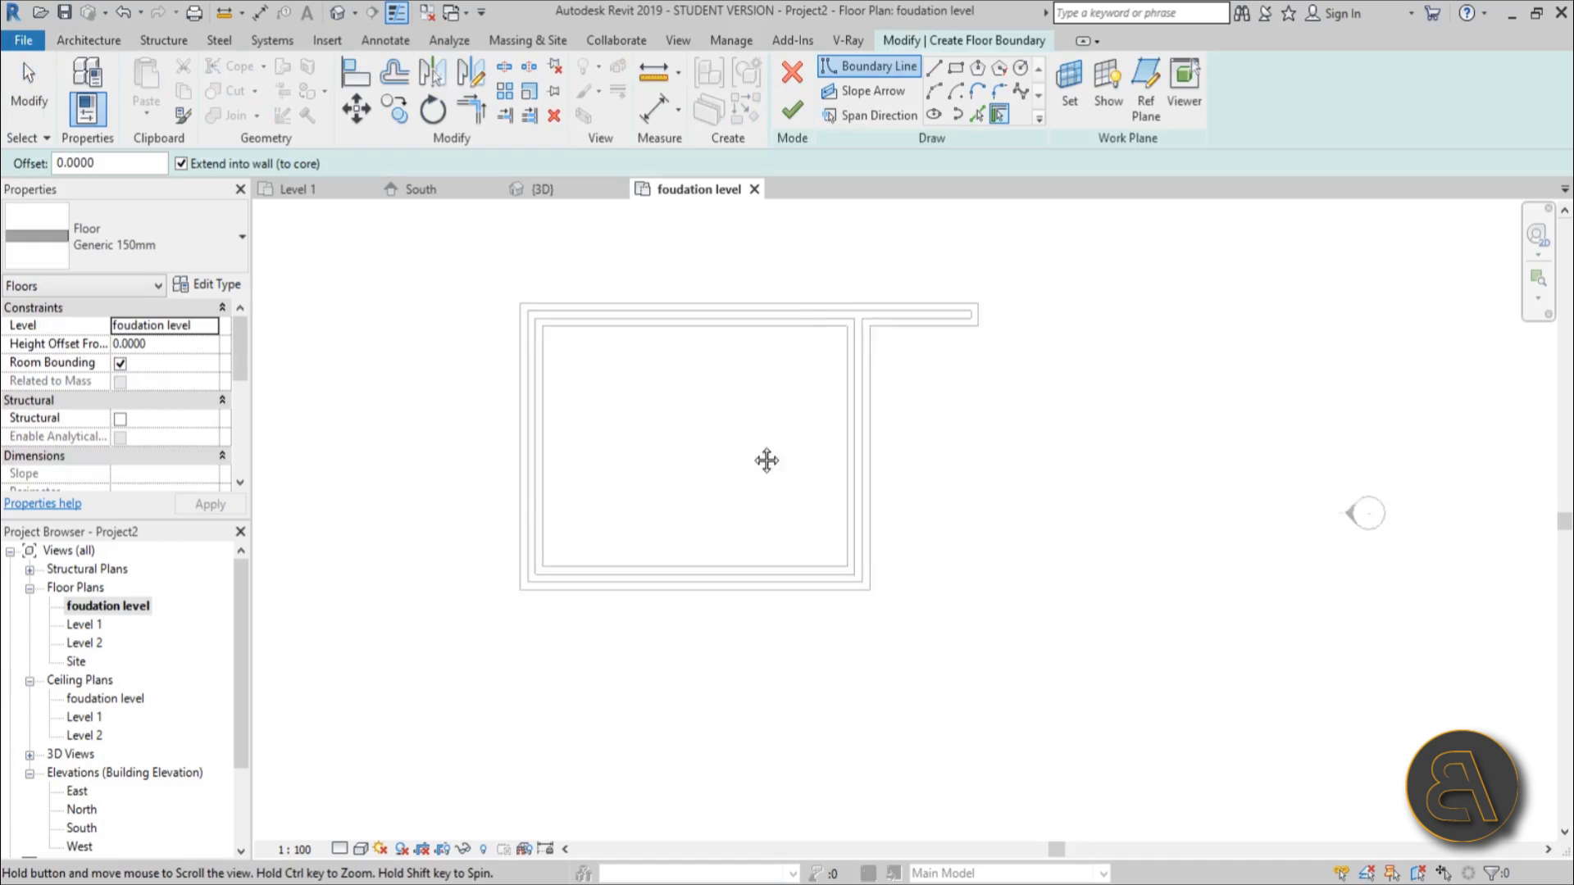
click(956, 70)
scroll(449, 305, up, 1)
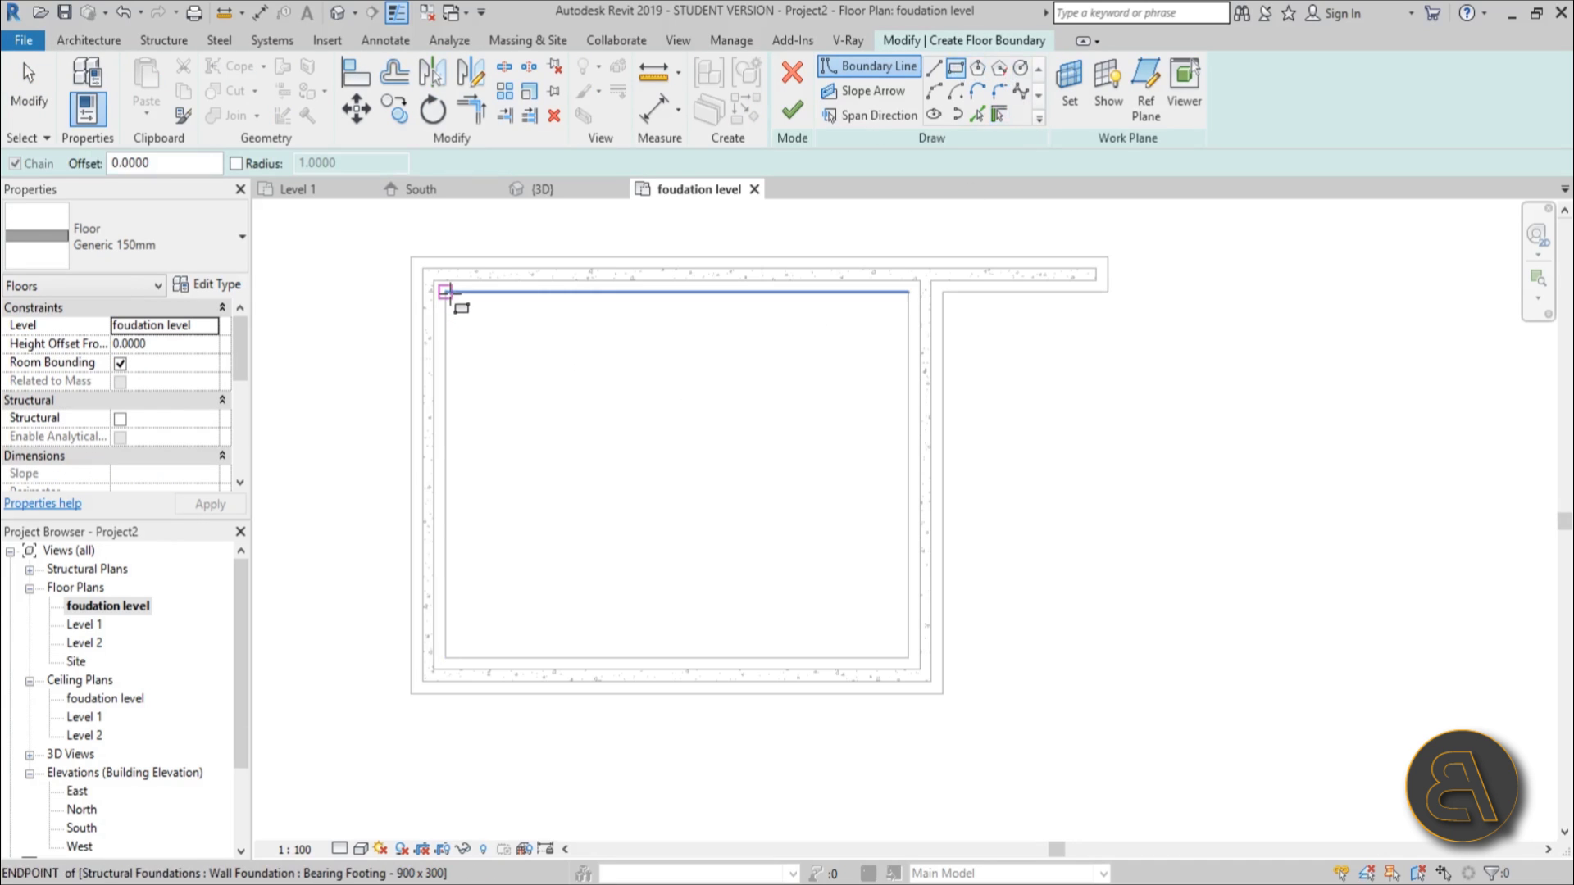
click(445, 291)
scroll(919, 672, up, 2)
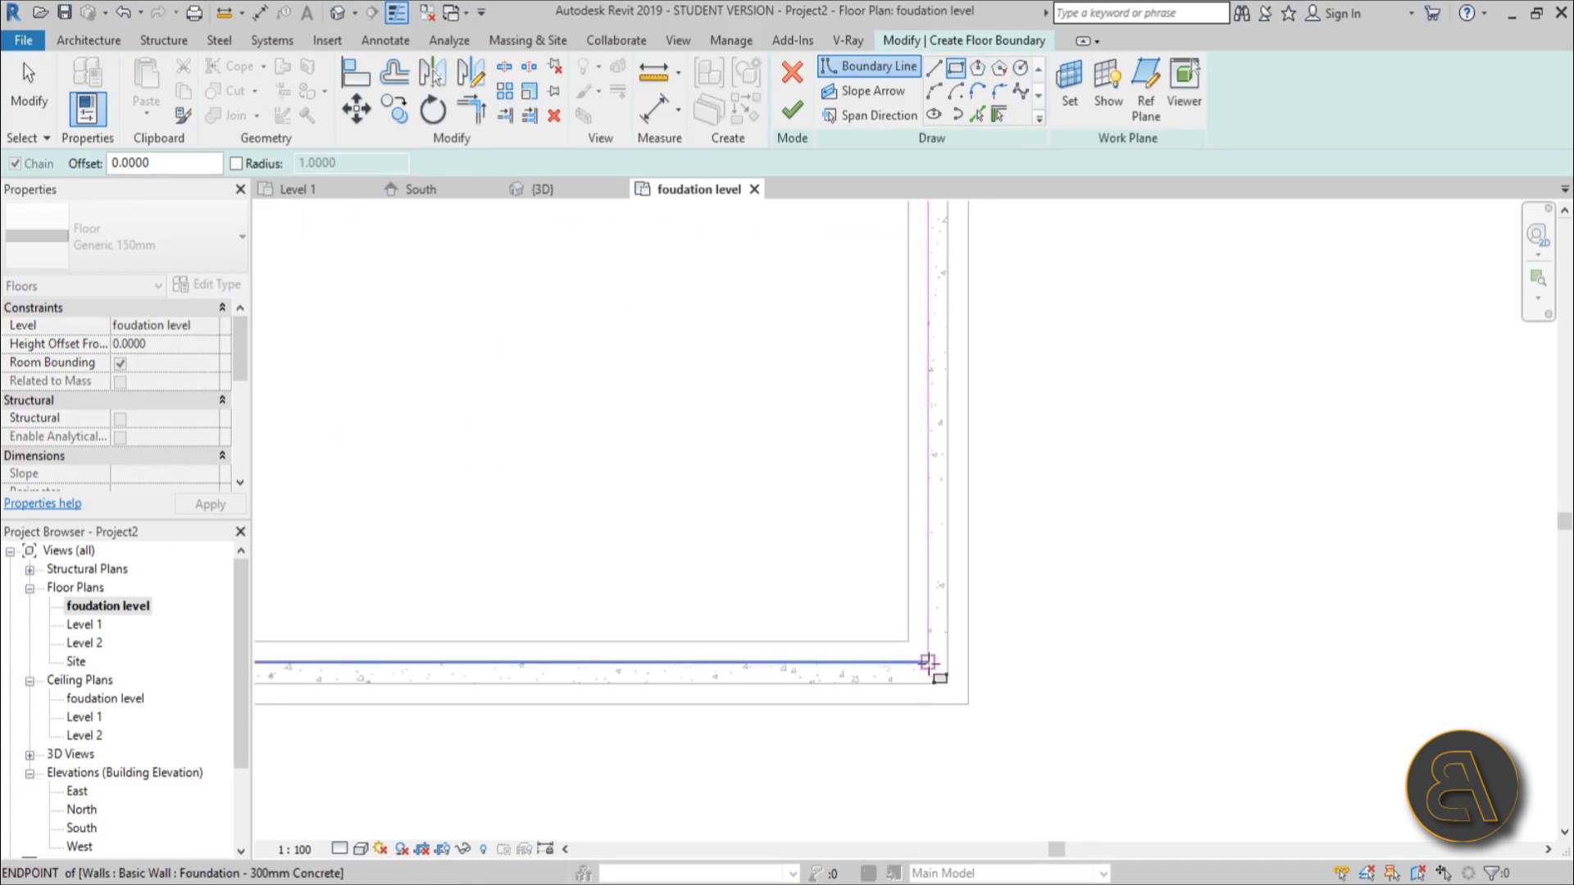
scroll(918, 648, down, 1)
click(925, 638)
scroll(738, 450, down, 3)
scroll(647, 447, up, 4)
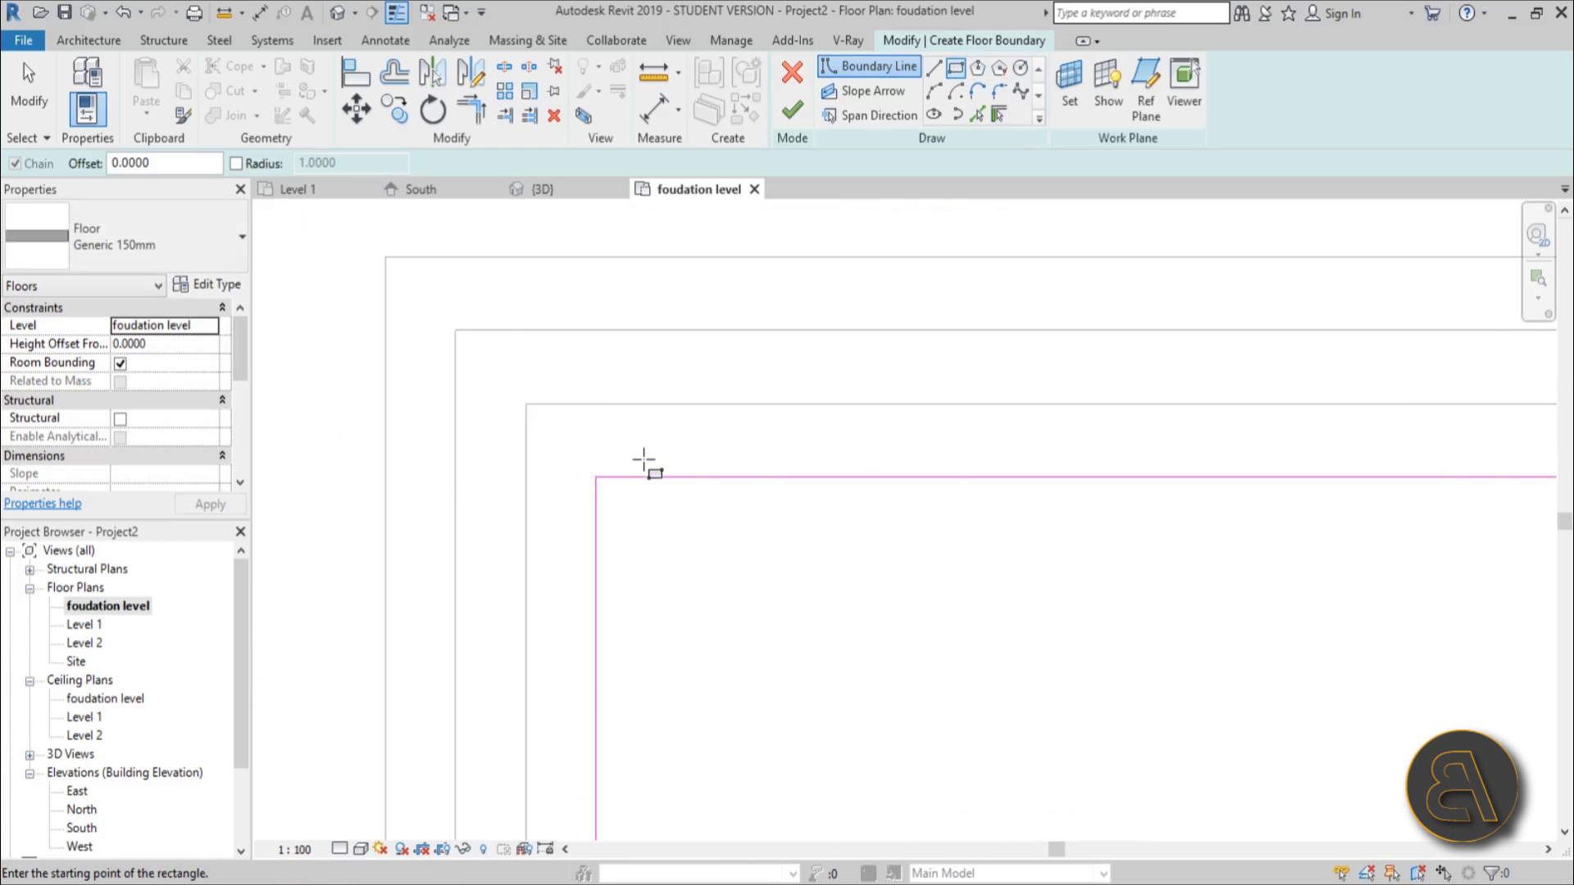
Move the upper and left floor boundary lines onto the inner wall faces and lock the left one.
key(Escape)
drag(651, 475, 656, 399)
click(582, 468)
scroll(574, 492, down, 4)
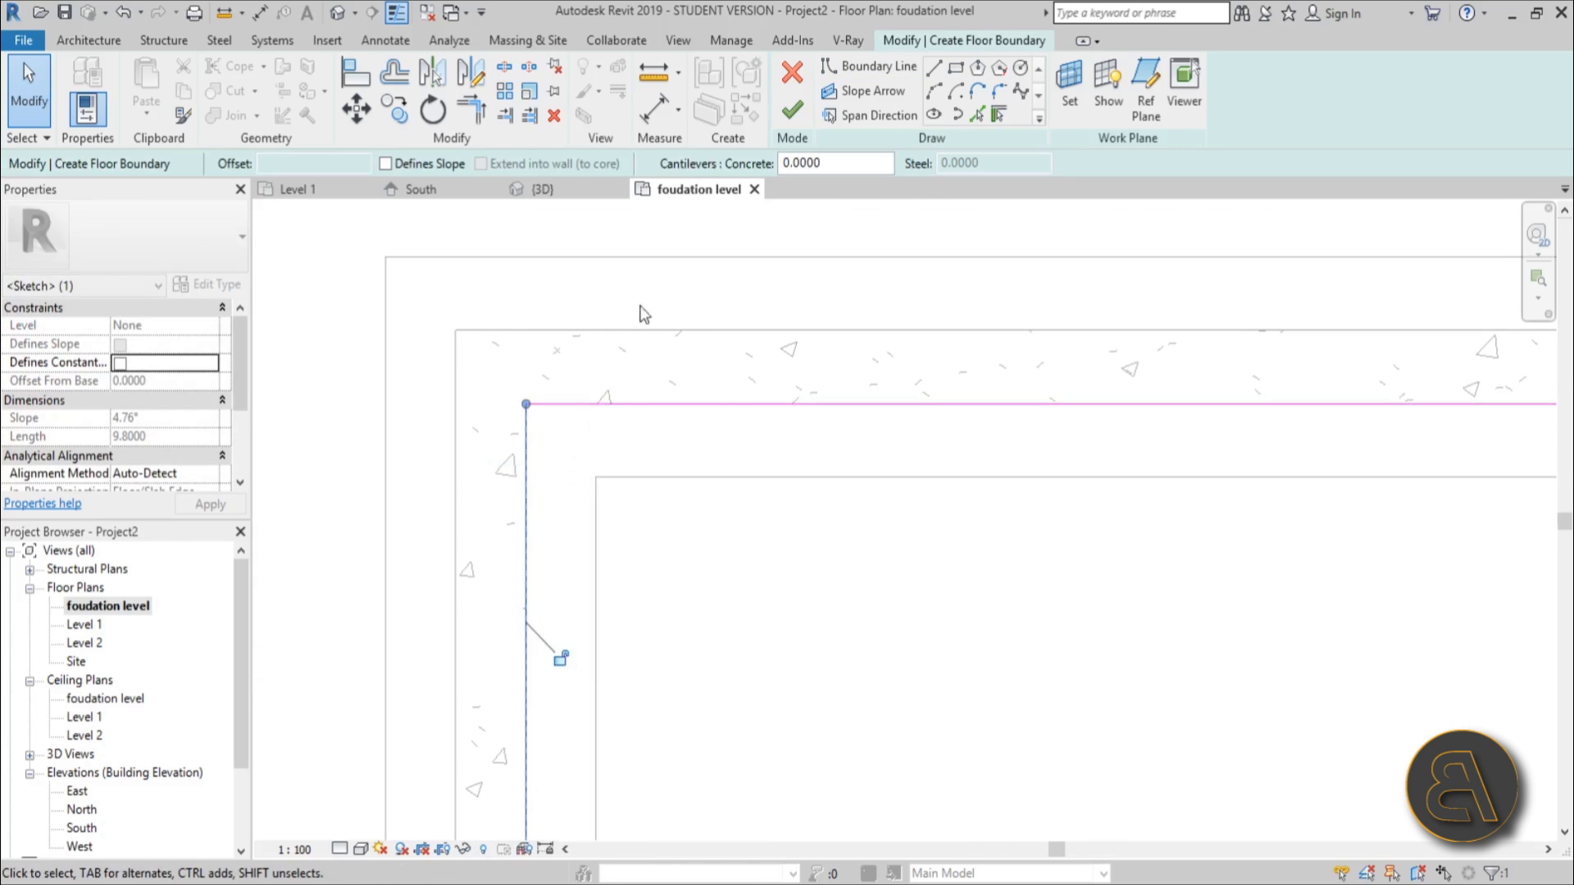
middle_drag(869, 407, 773, 368)
Align the lower floor boundary line with the inner wall face and lock it there.
click(737, 615)
scroll(678, 623, up, 4)
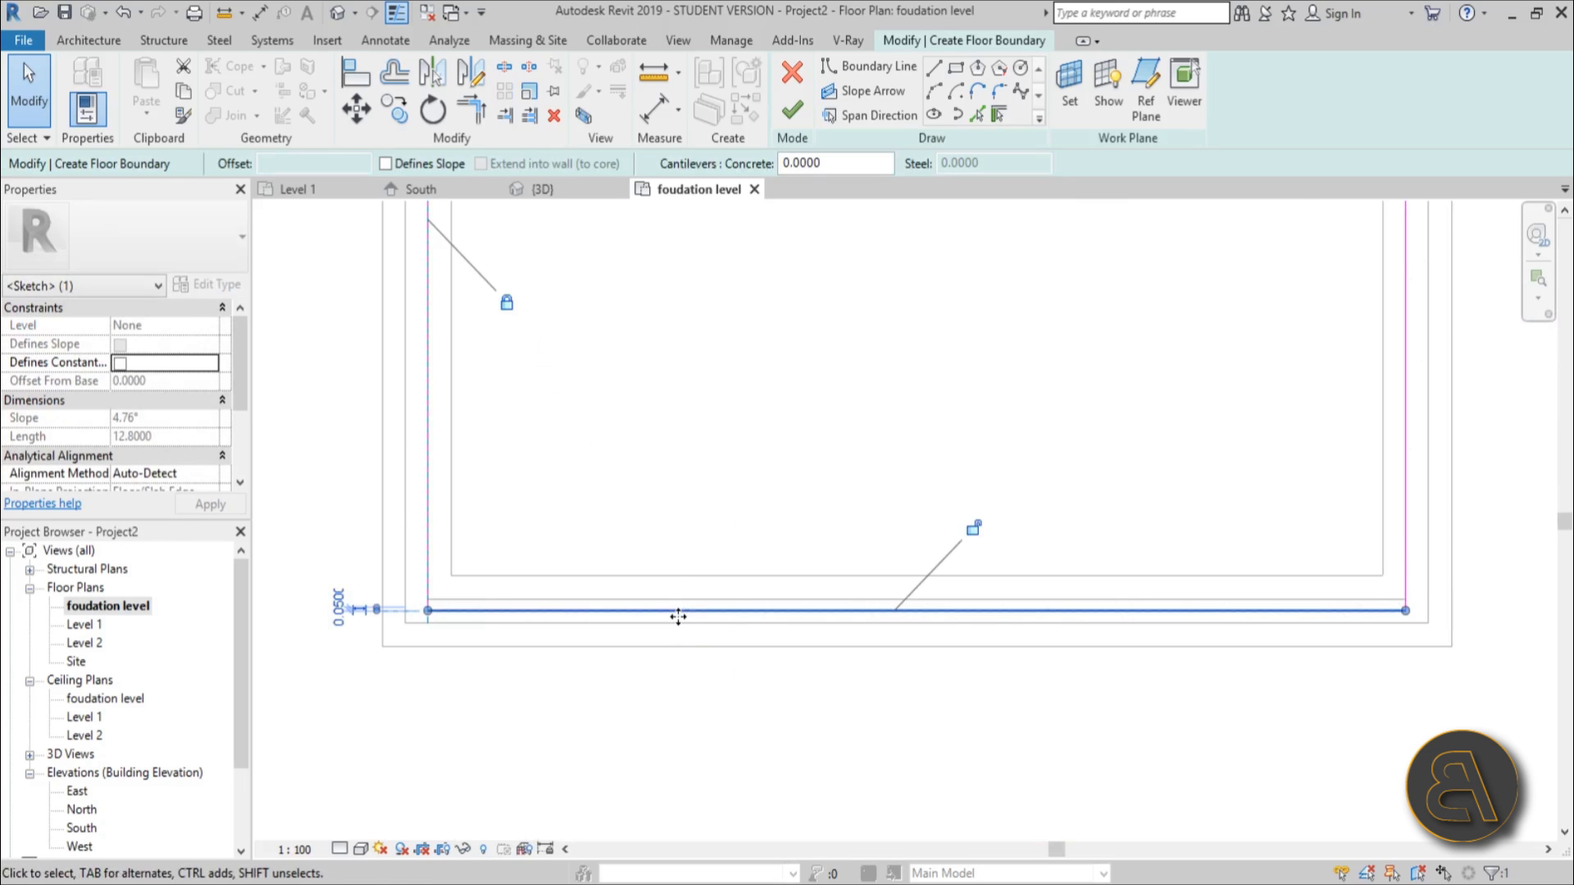
drag(679, 598, 679, 605)
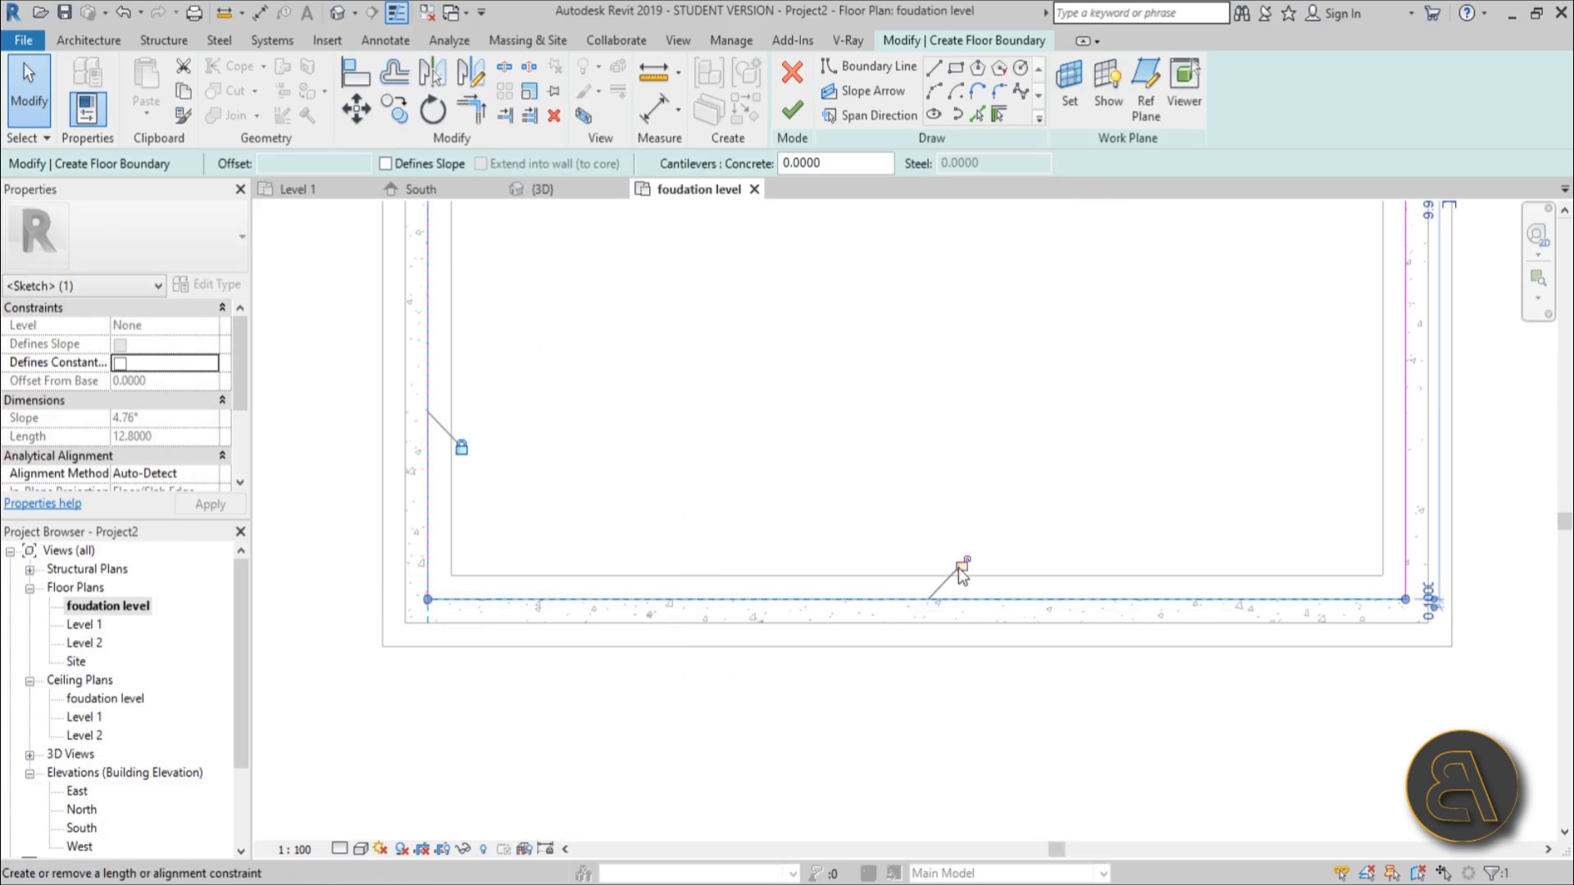
scroll(956, 563, down, 2)
scroll(796, 560, up, 5)
Align the right and upper floor boundary lines with the inner wall faces and lock them there.
click(762, 567)
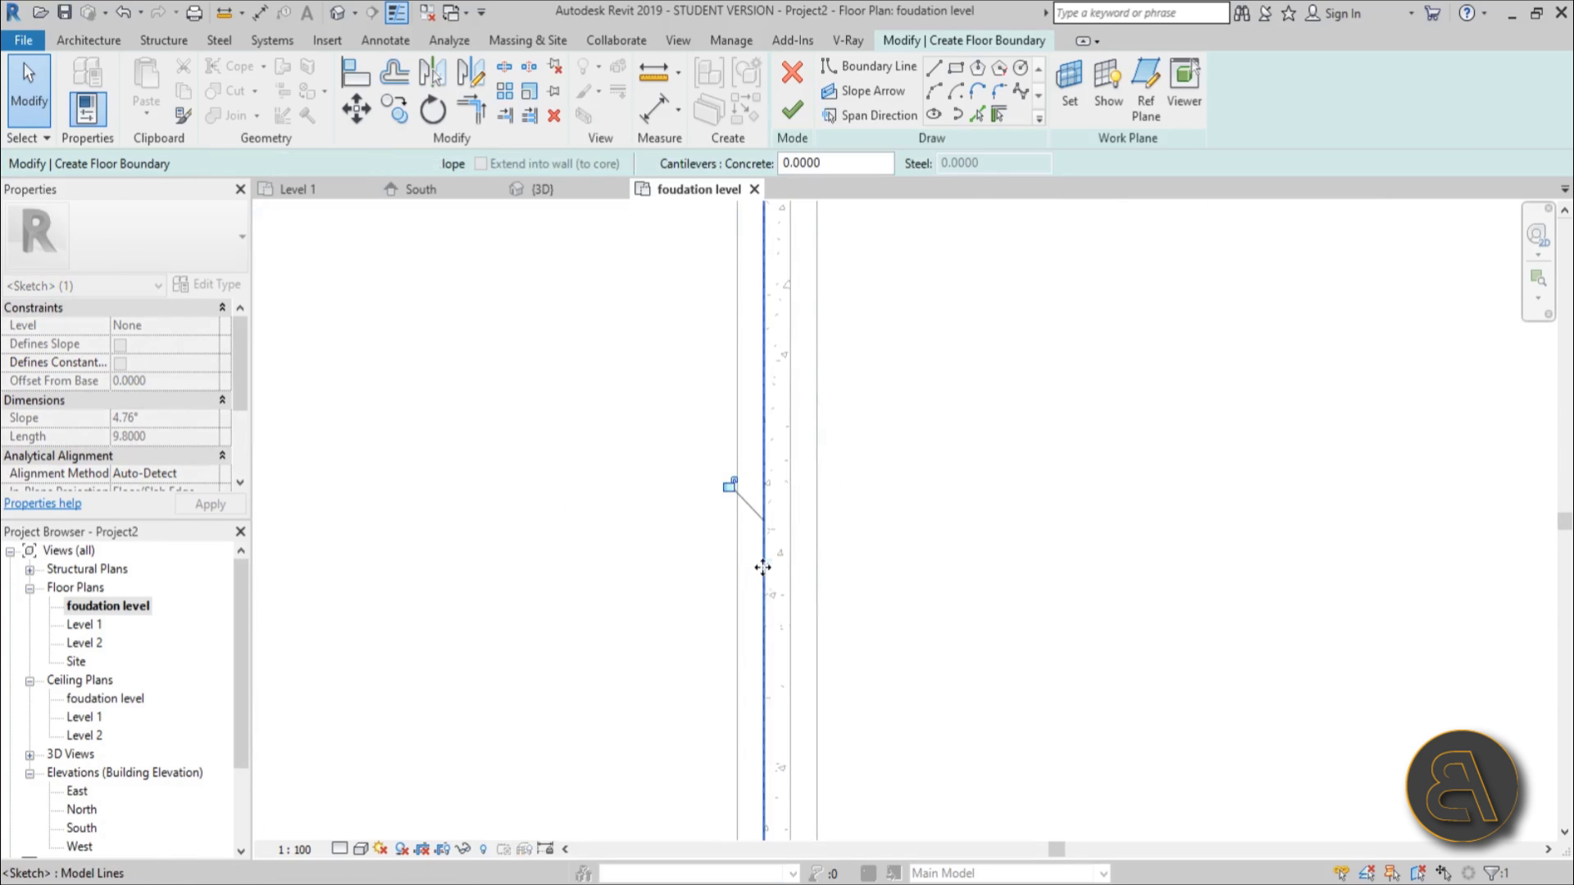
scroll(735, 491, down, 3)
scroll(735, 516, up, 2)
click(692, 428)
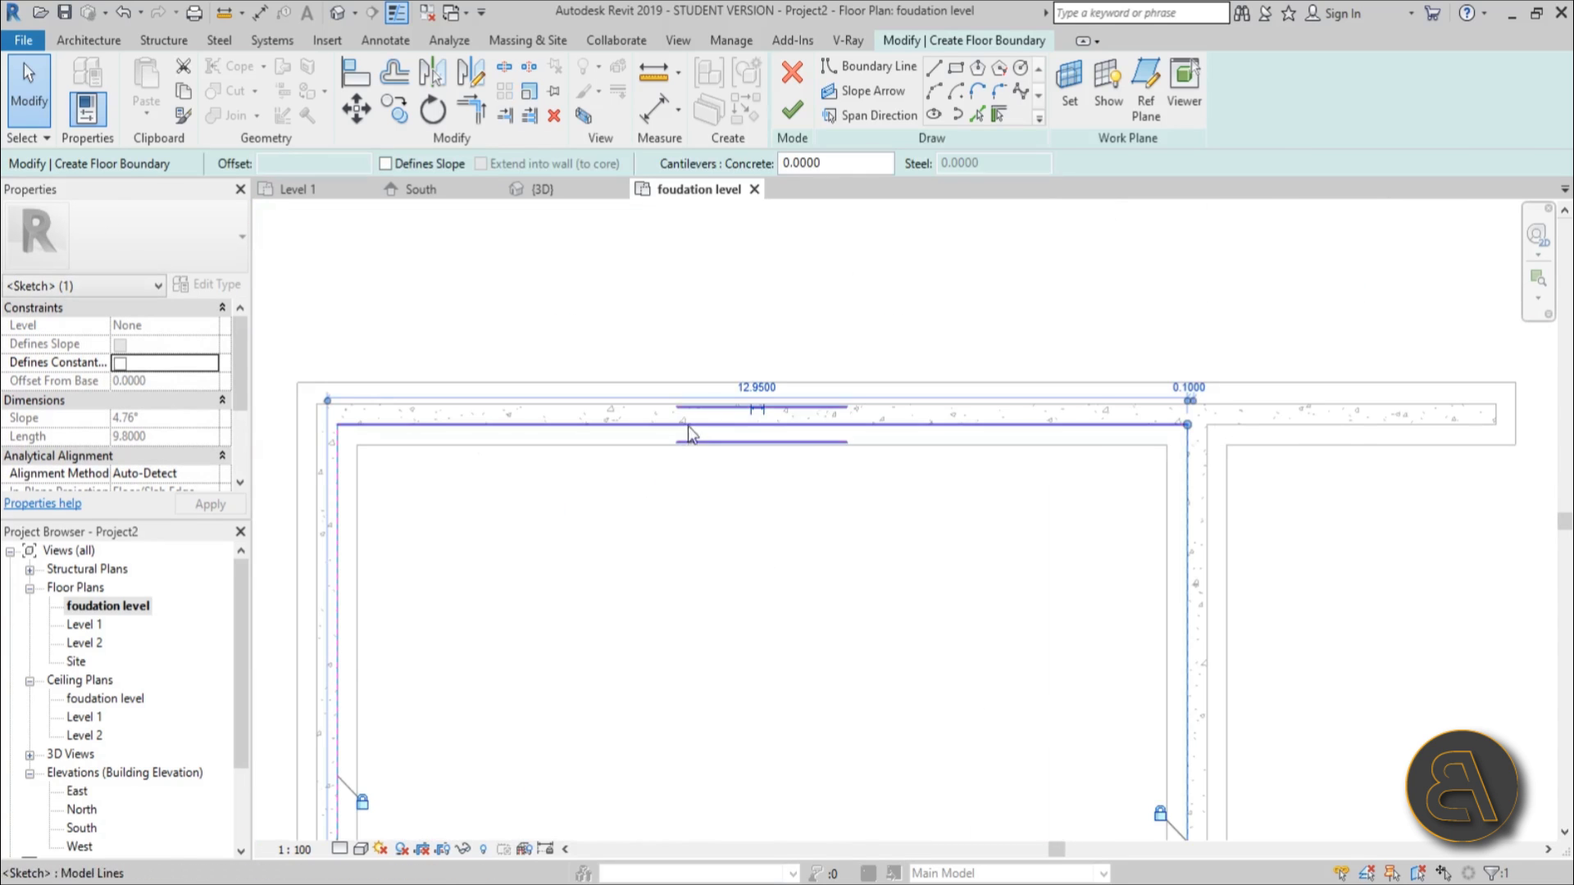
drag(685, 437, 686, 427)
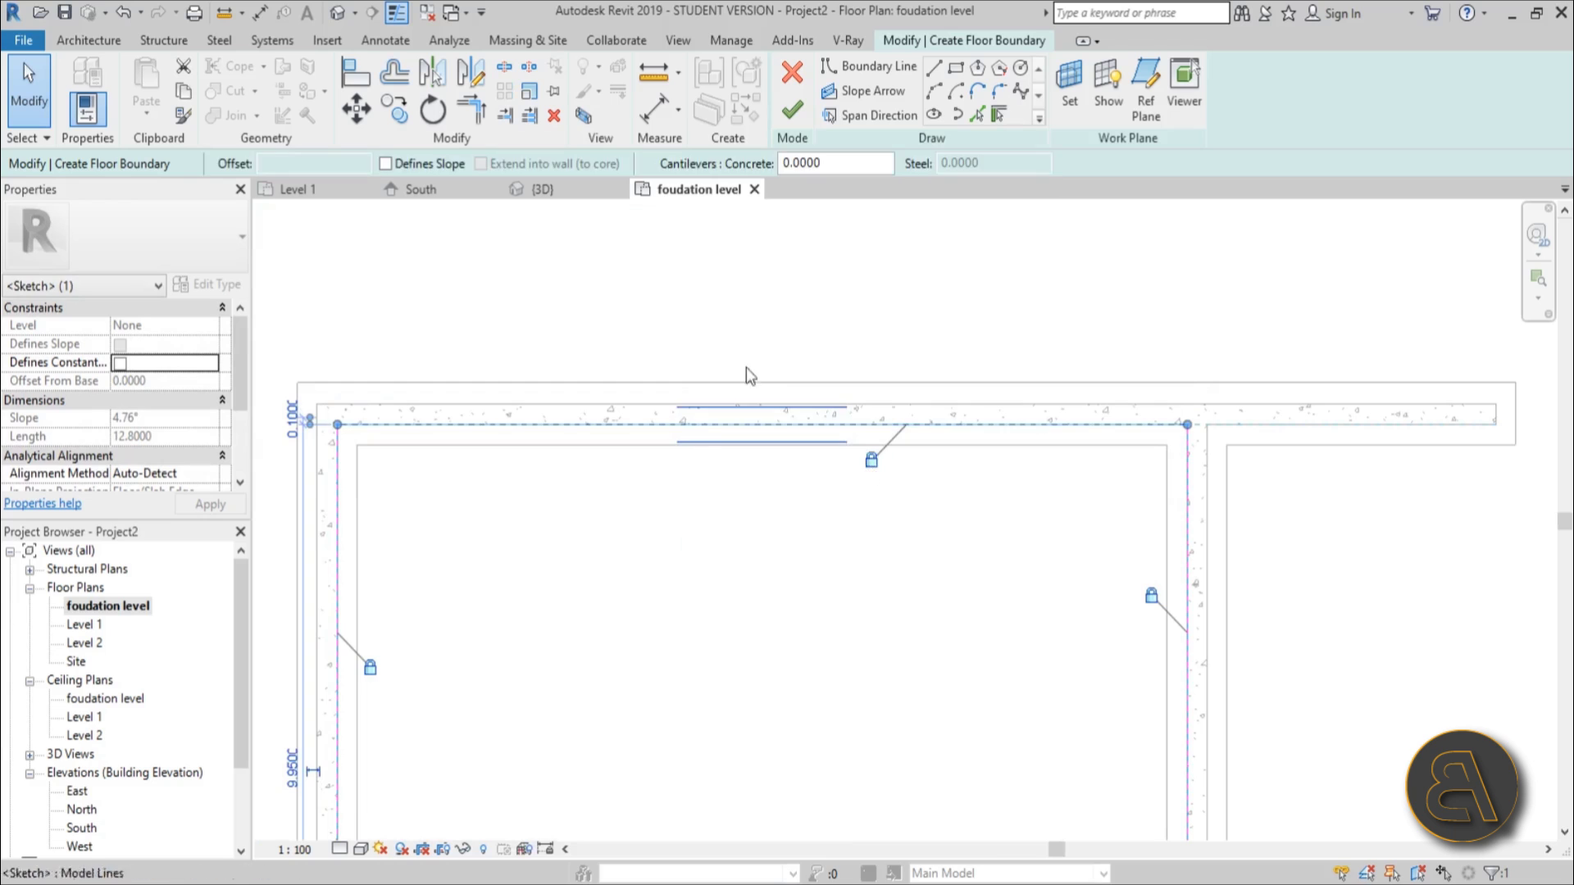
Finish the floor boundary sketch to create the slab.
click(687, 312)
scroll(687, 321, down, 3)
scroll(707, 367, up, 1)
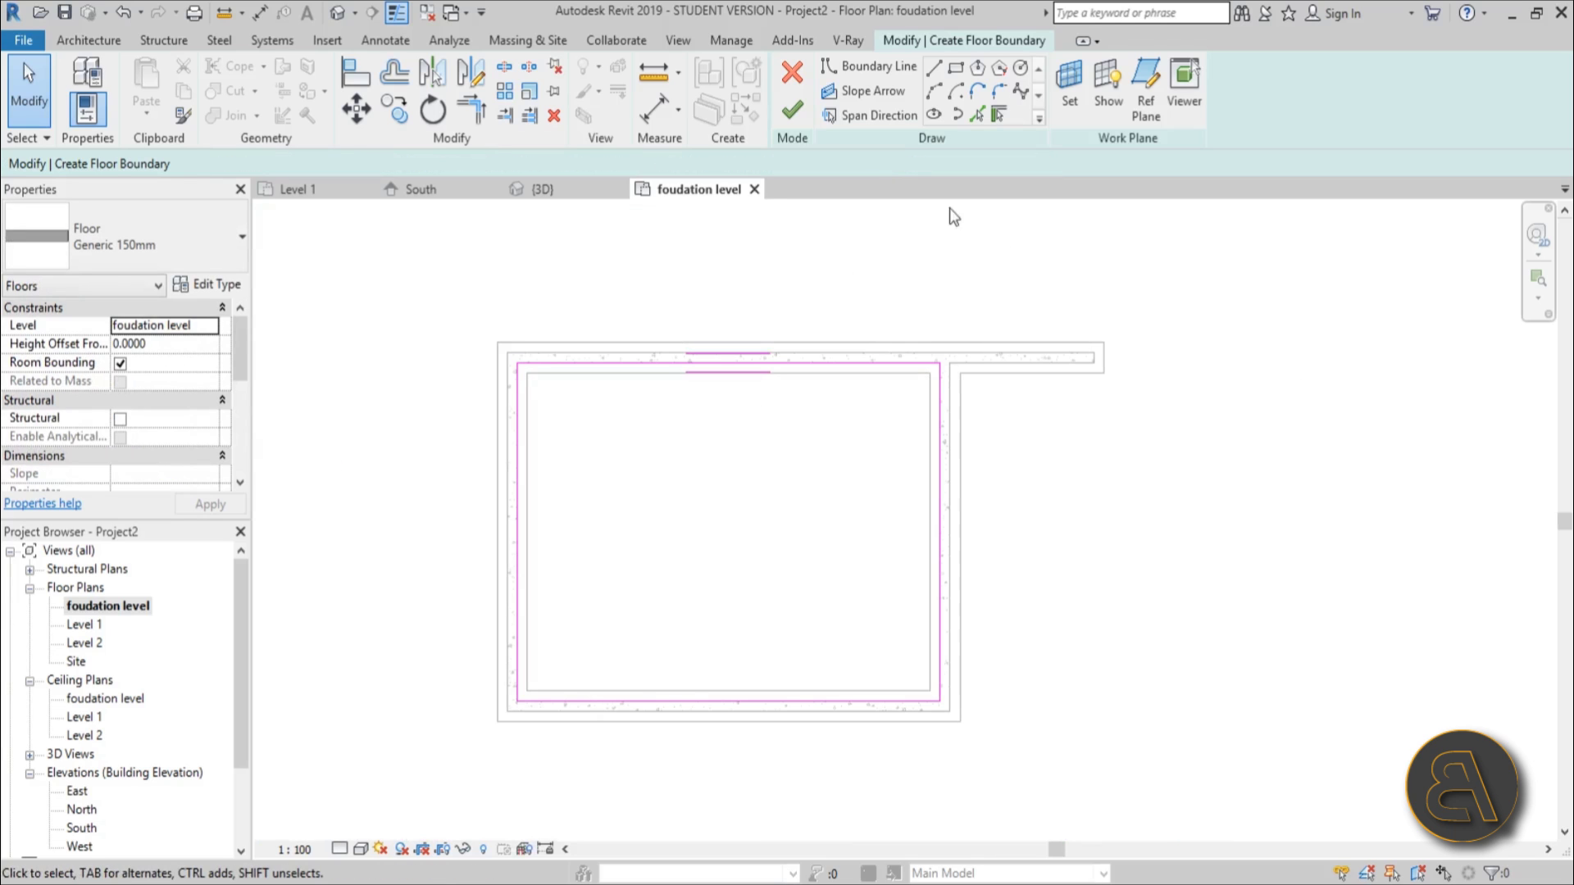
click(794, 112)
click(696, 579)
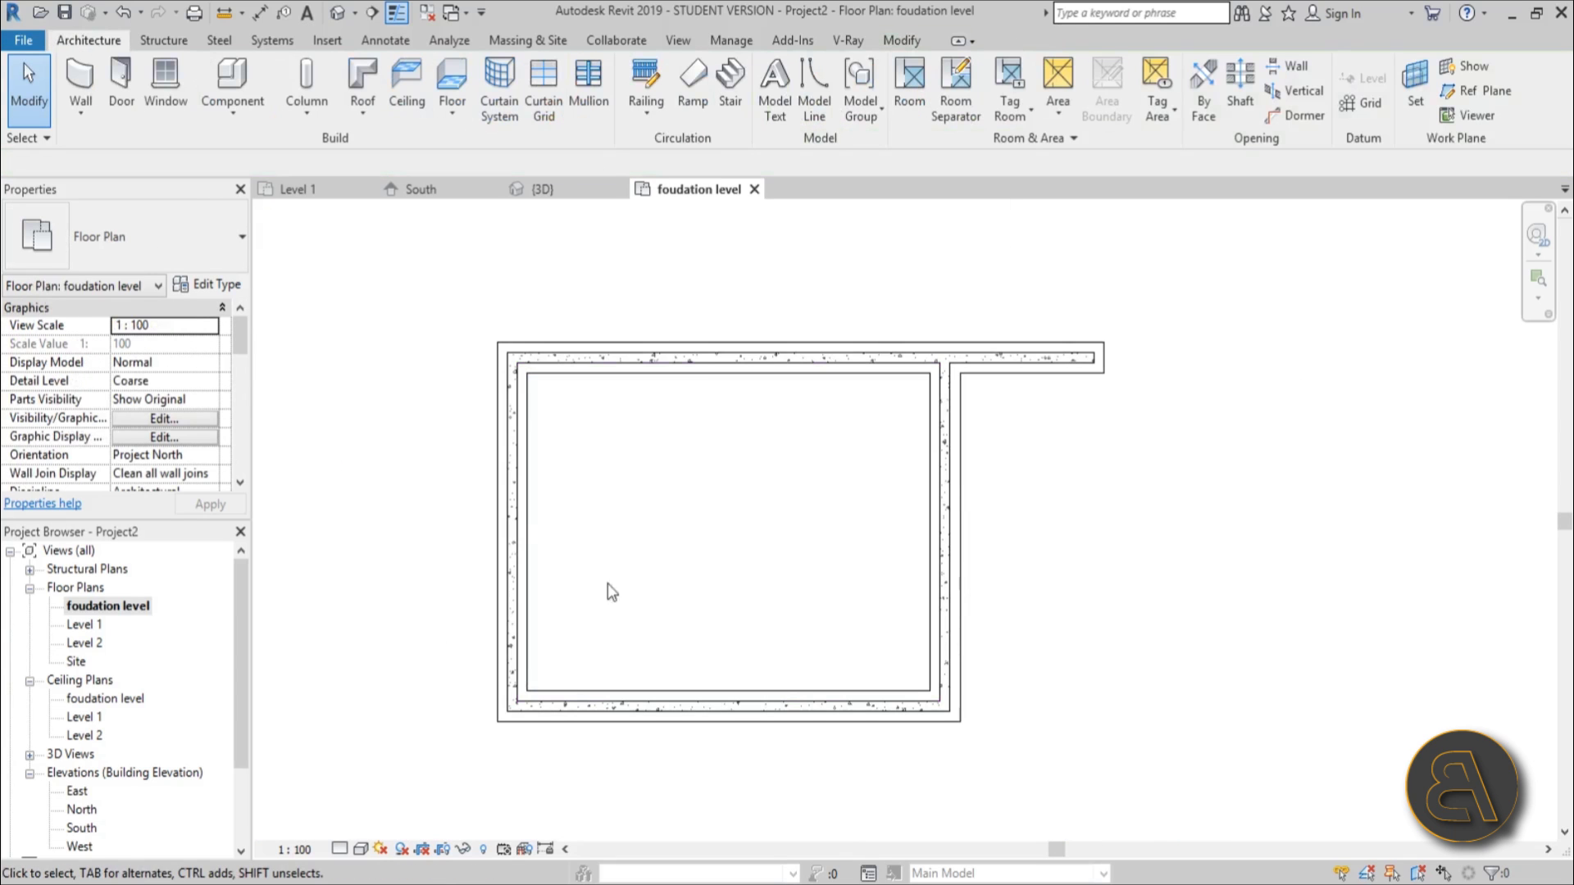
Draw a horizontal section line across the whole foundation plan and open its section view.
click(371, 20)
click(345, 558)
click(1143, 558)
key(Escape)
key(Escape)
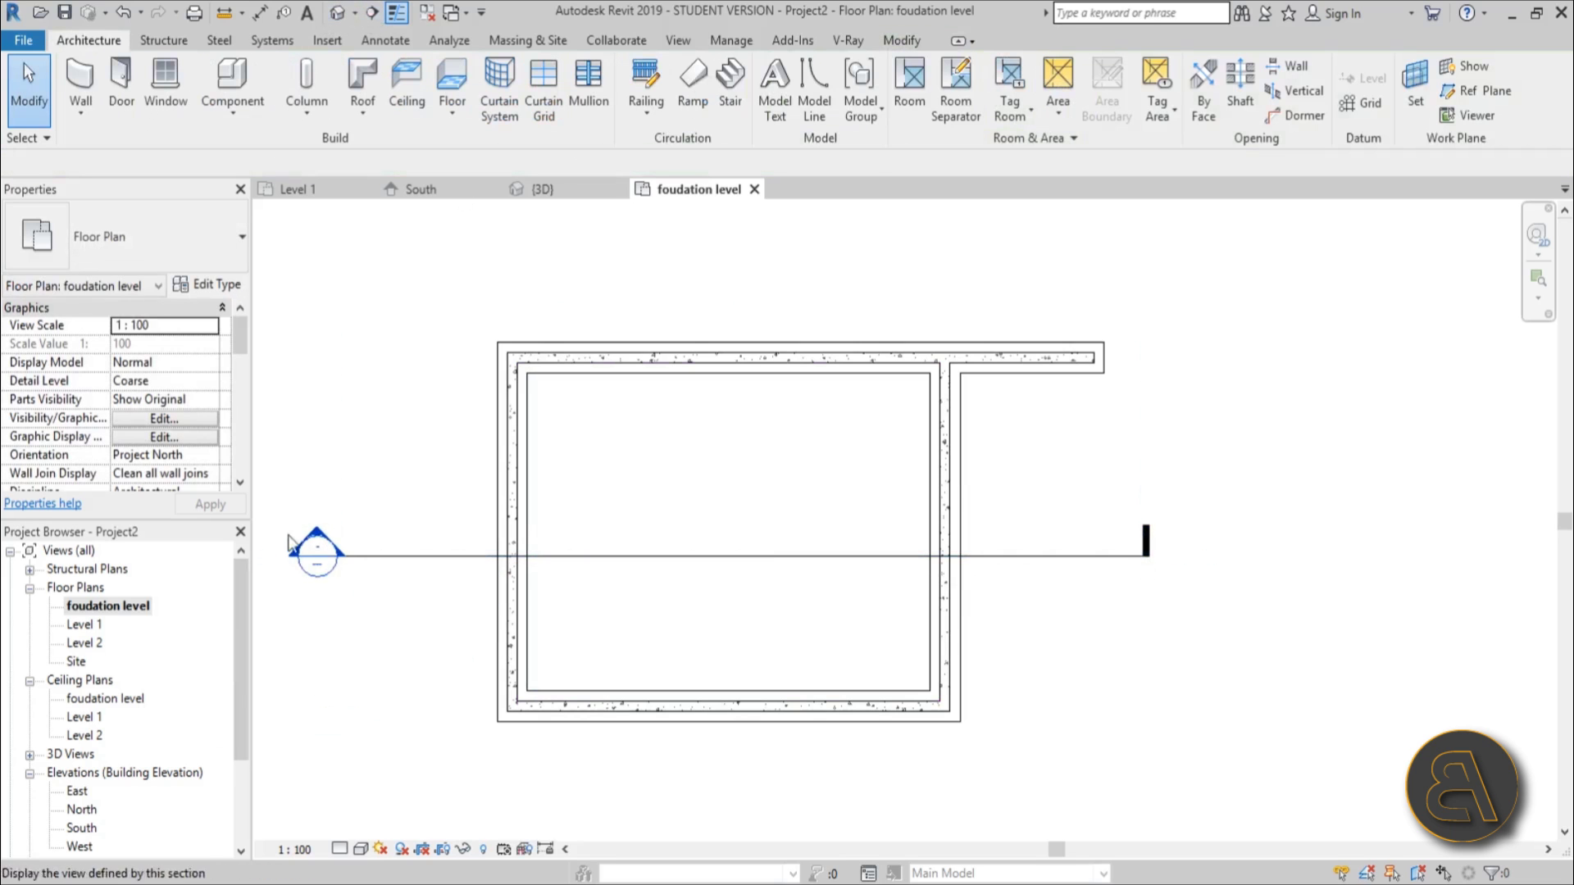
double_click(318, 539)
Set the section view's detail level to Fine.
scroll(864, 525, up, 5)
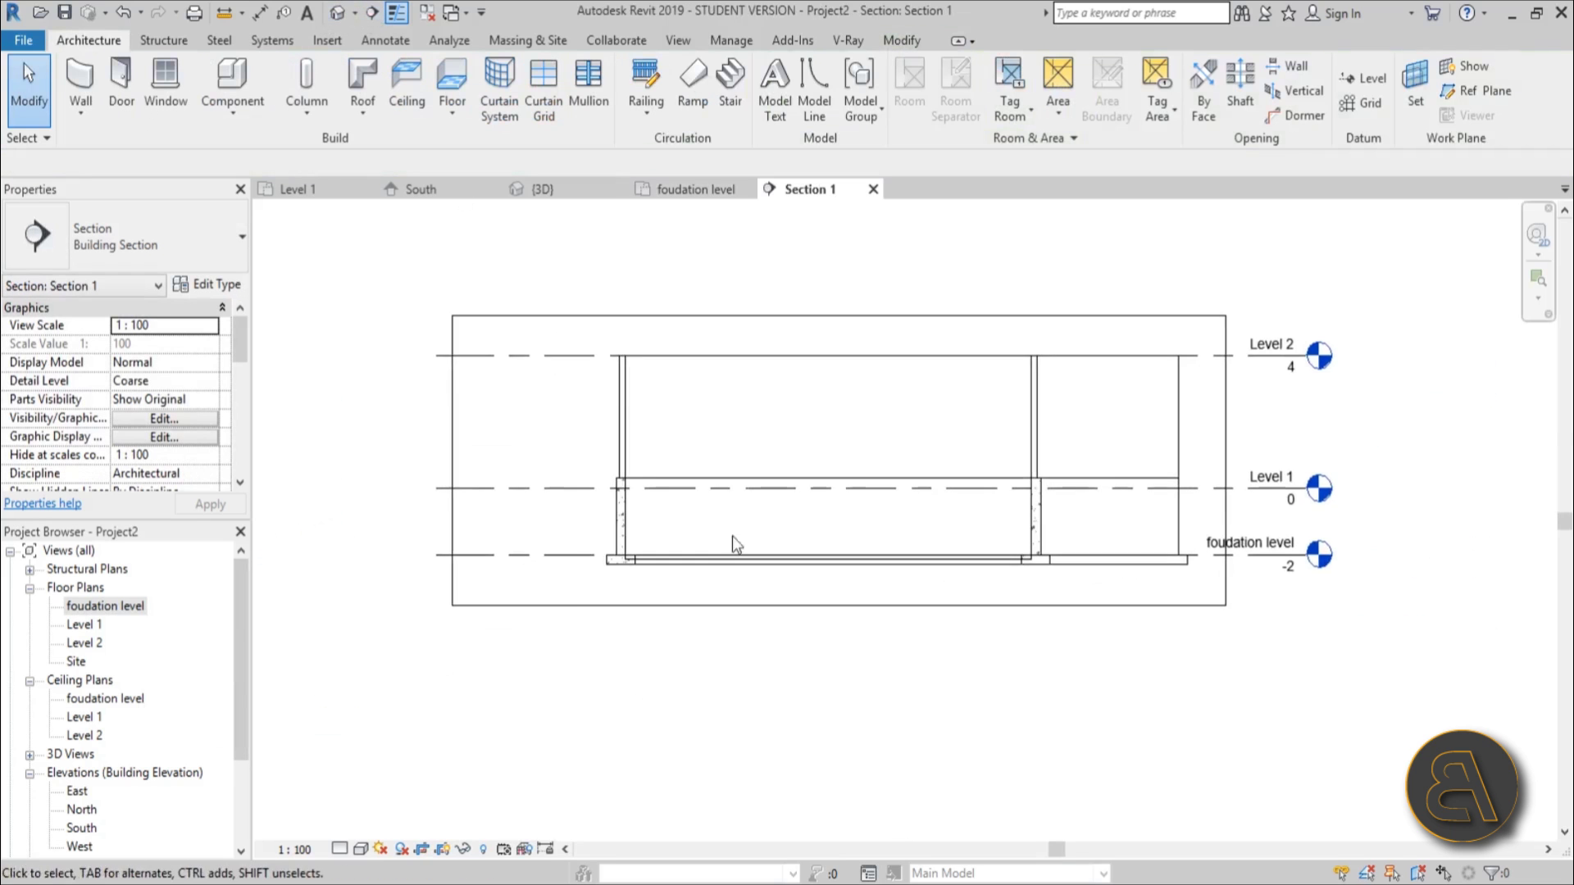
scroll(871, 558, up, 3)
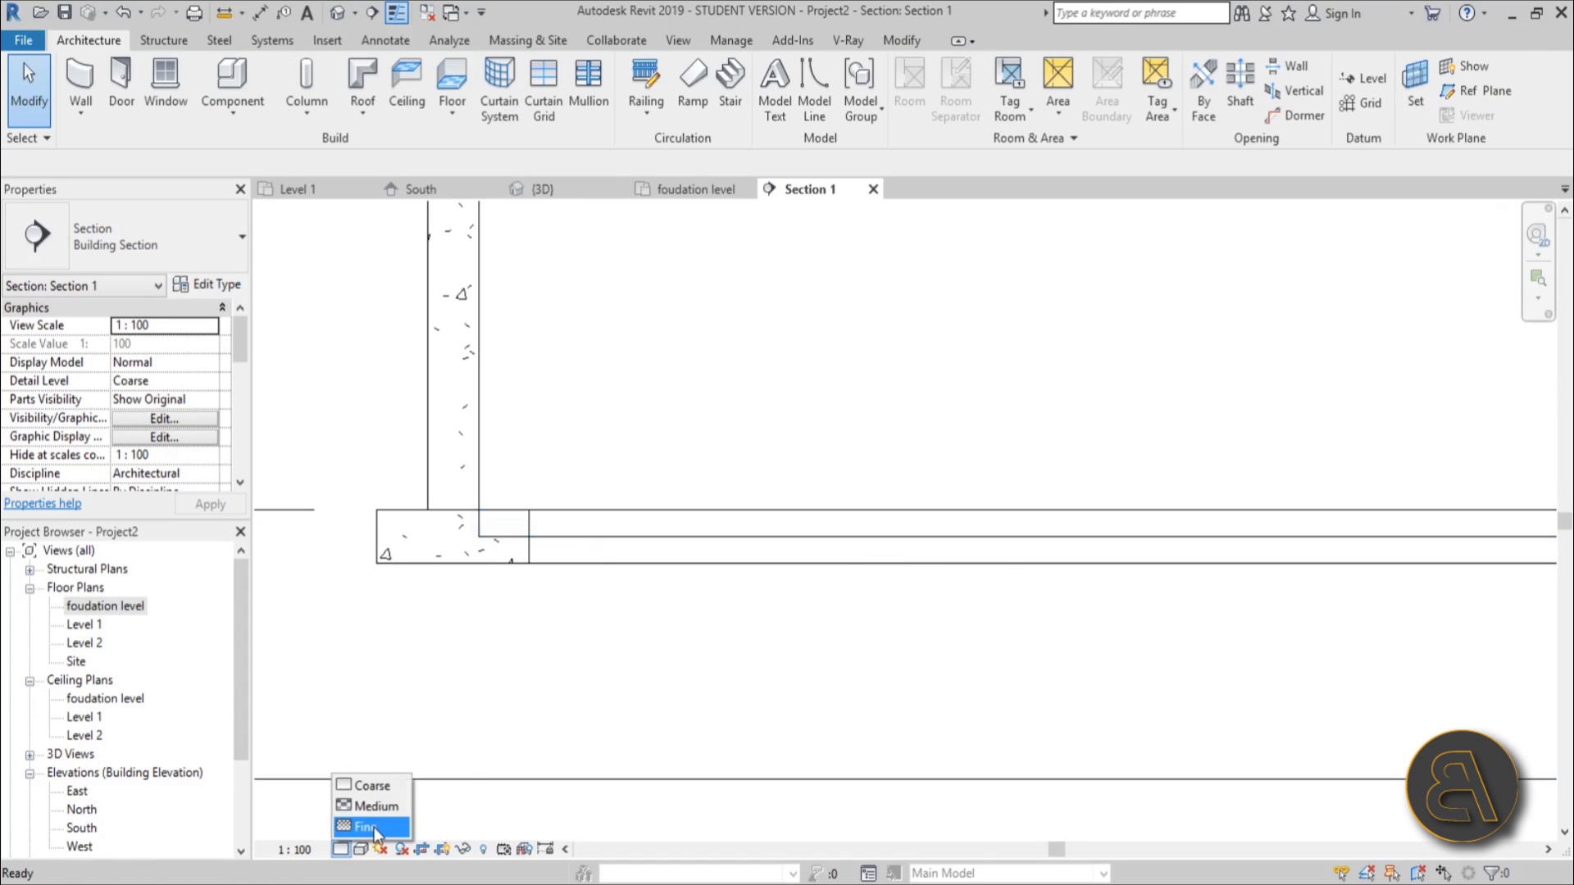
scroll(508, 652, down, 3)
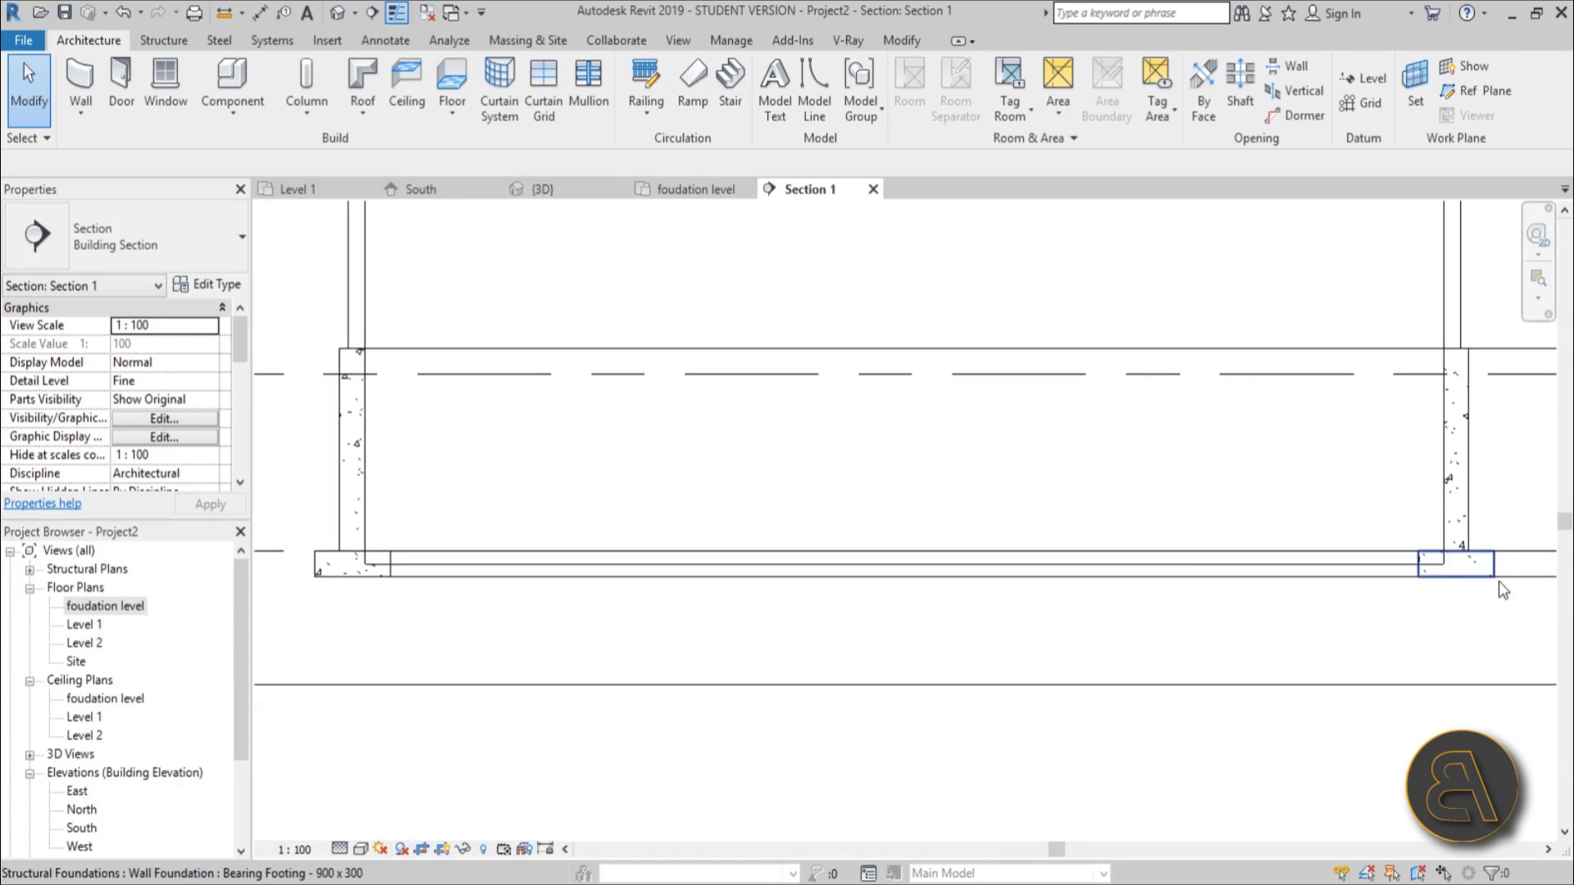
Select the floor slab in the section and open its type's layer structure for editing.
click(1340, 564)
scroll(751, 533, up, 3)
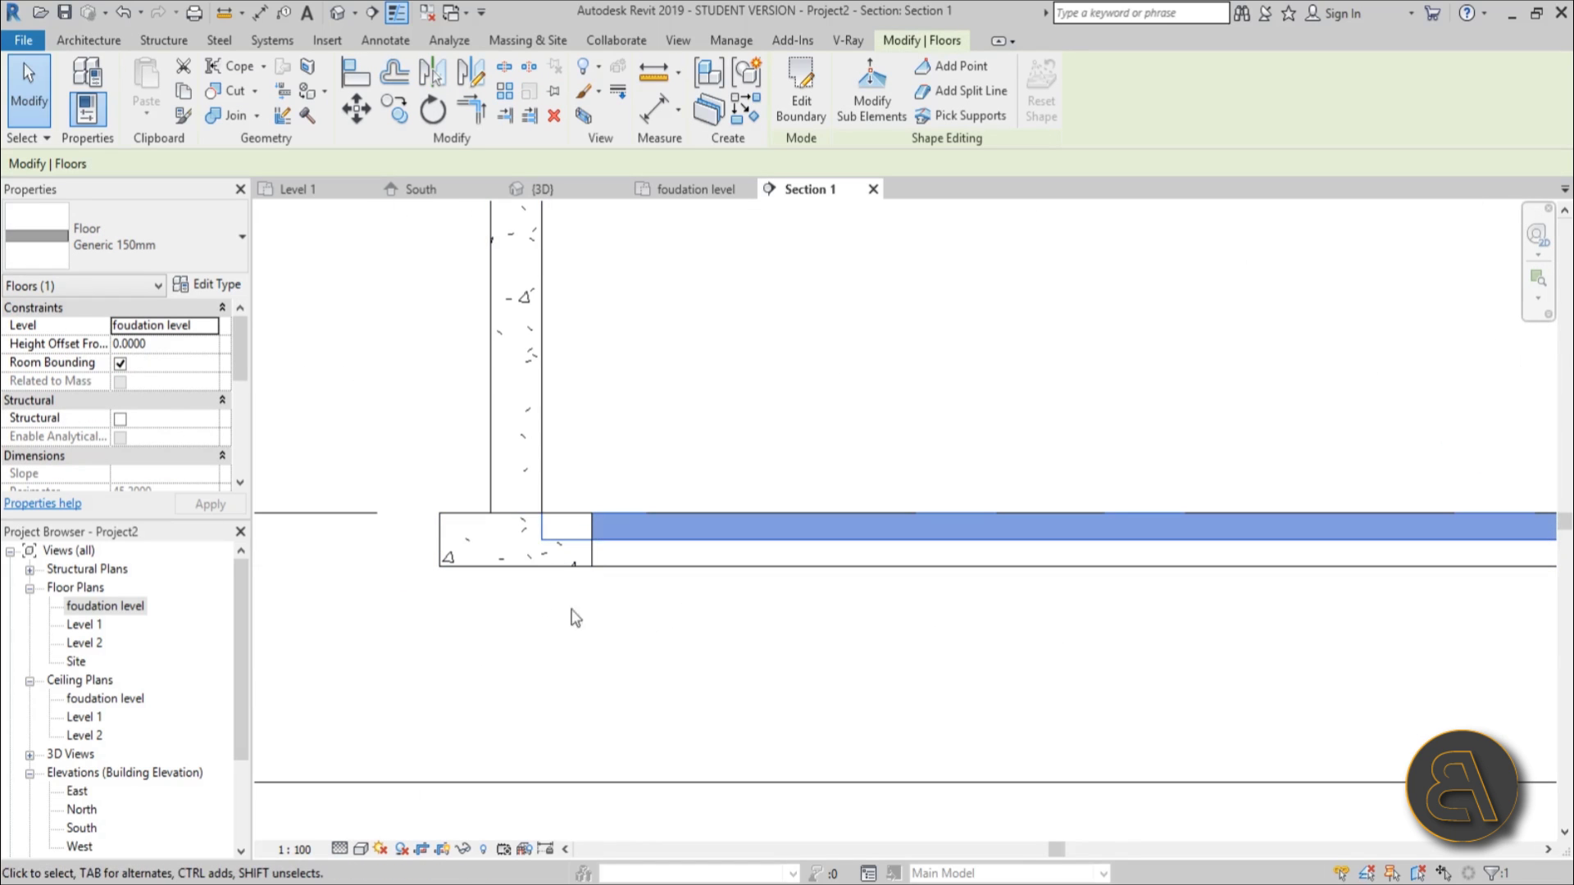
scroll(672, 331, down, 1)
middle_drag(672, 332, 394, 521)
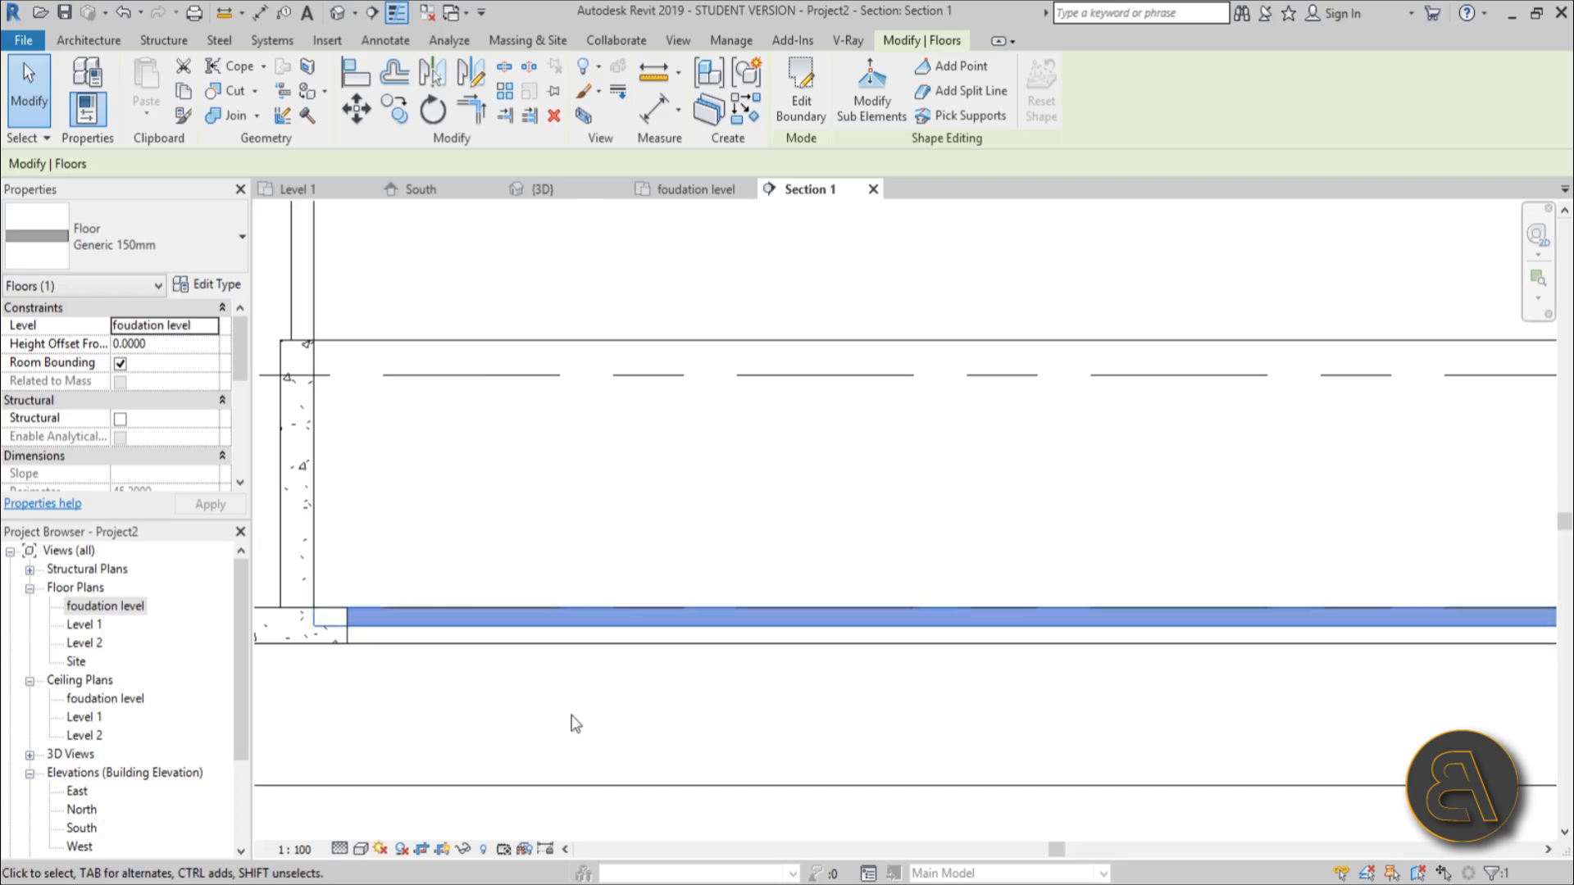
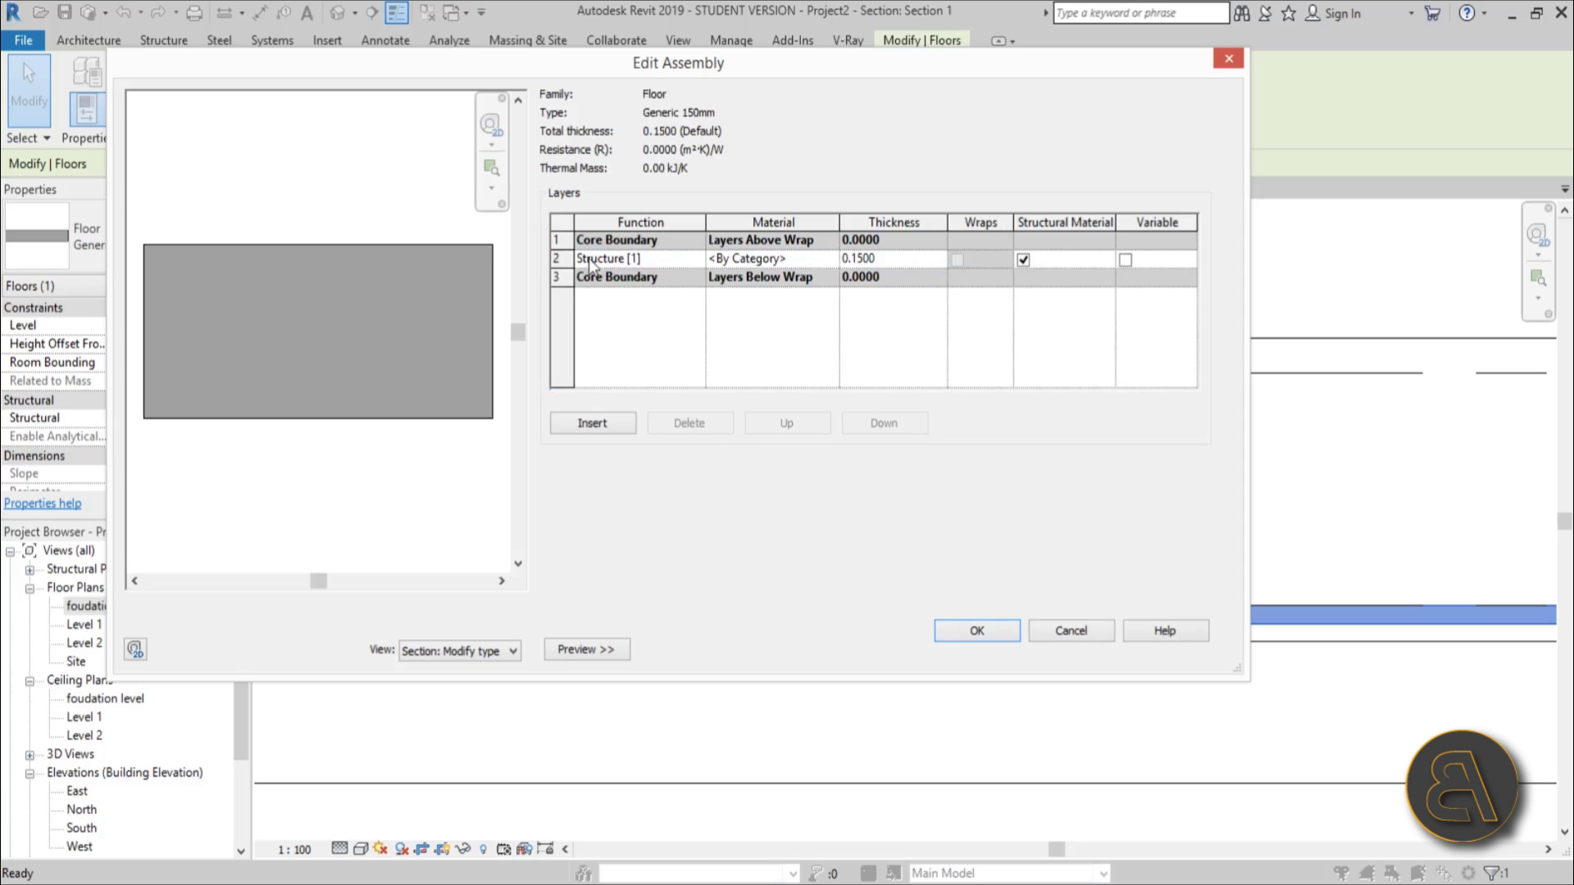
Insert two new layers in the floor assembly and move both above the upper core boundary.
click(563, 259)
click(617, 421)
click(618, 421)
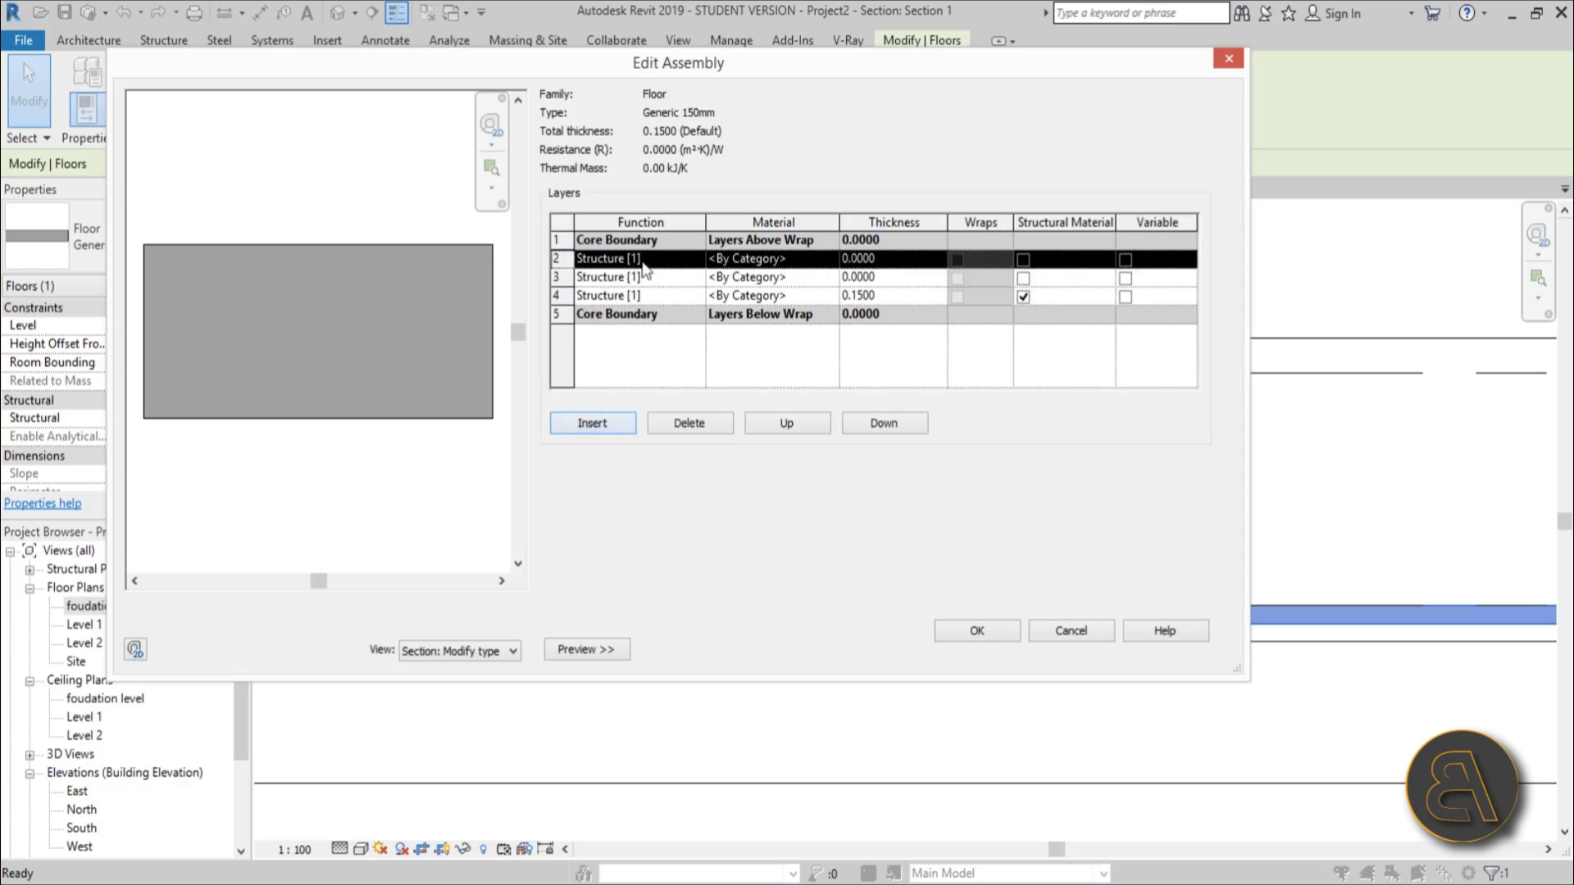
click(800, 431)
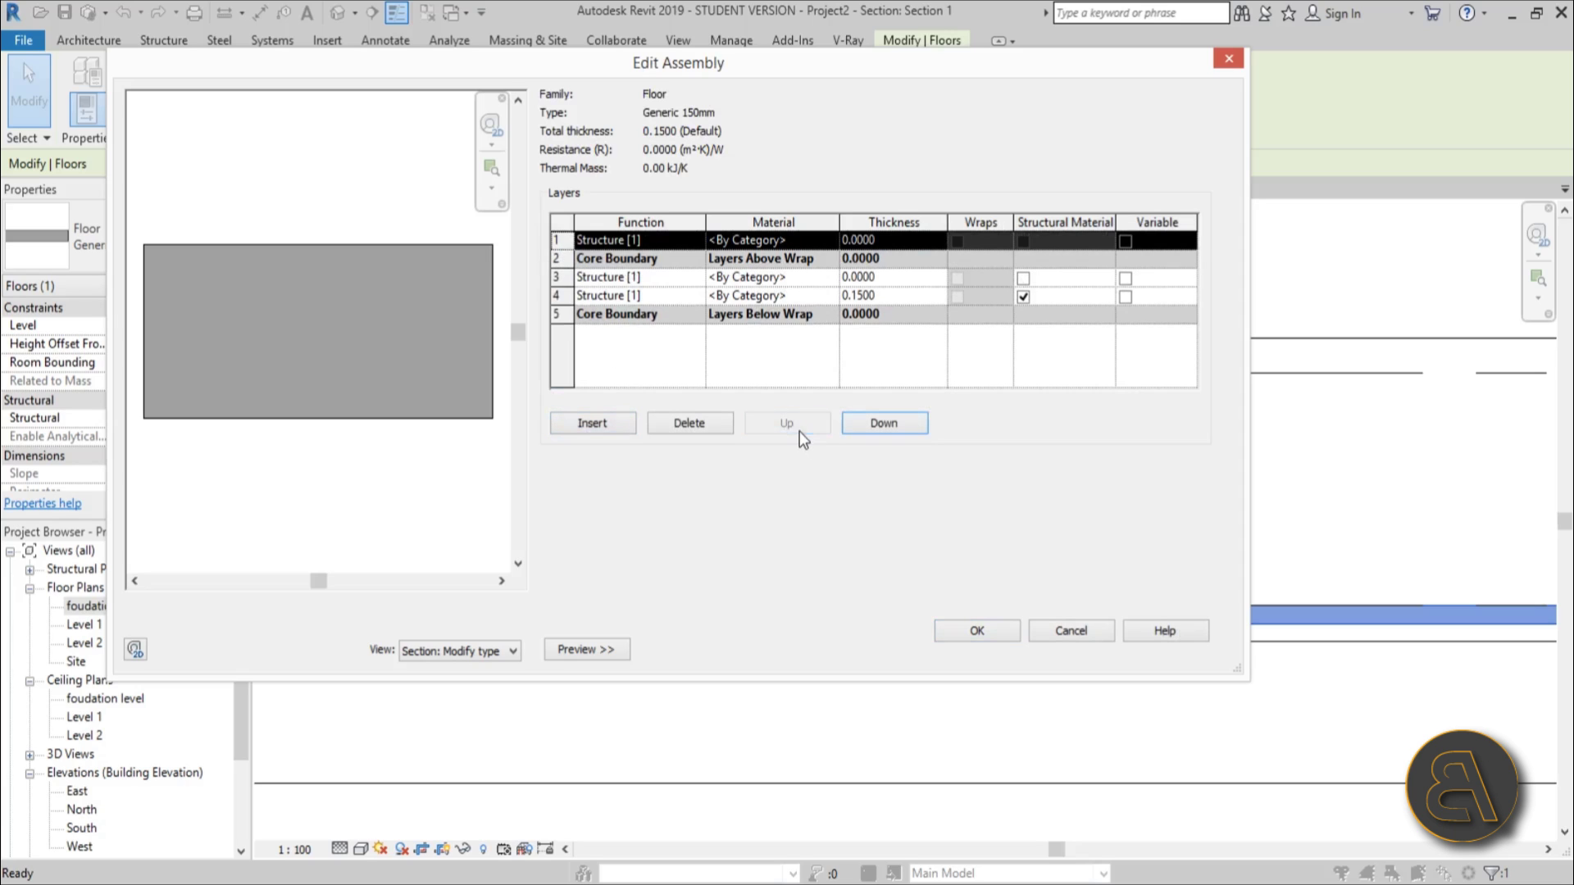
click(556, 280)
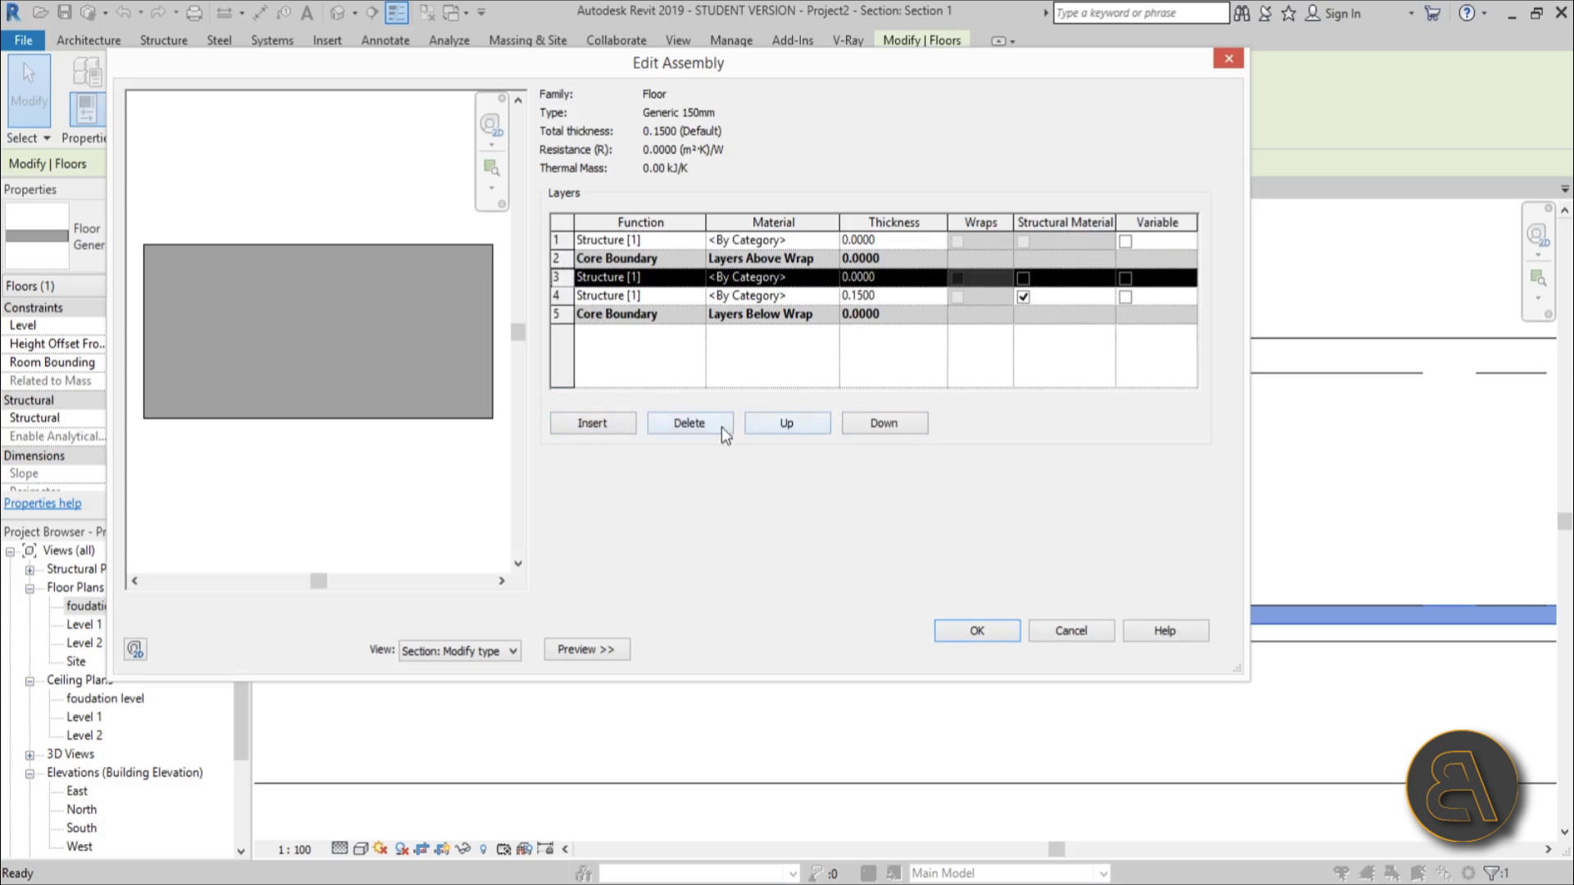
click(790, 428)
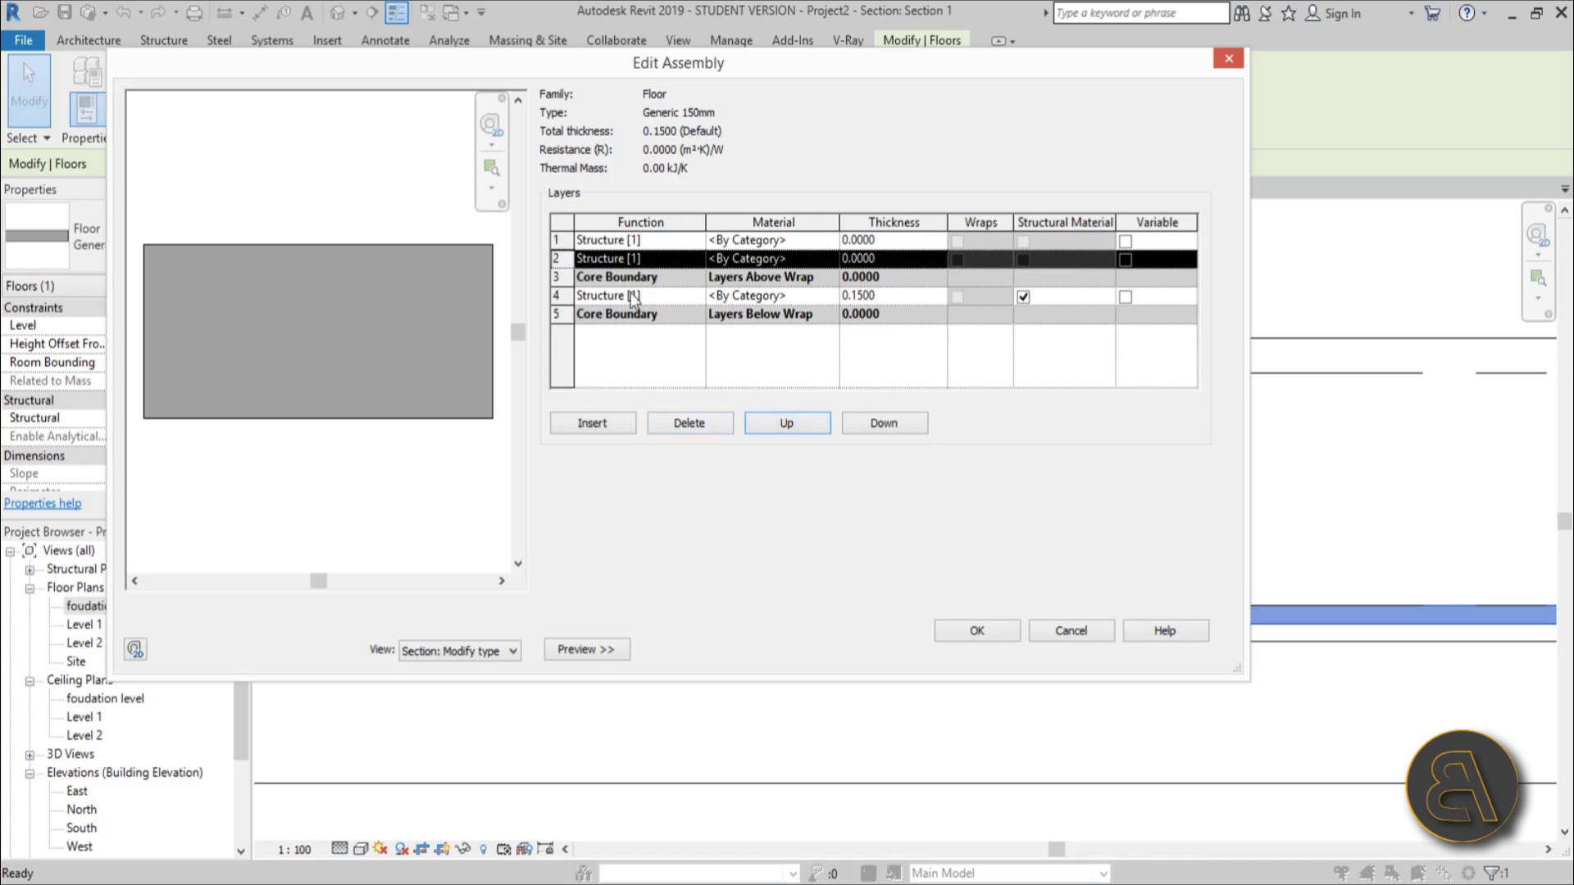
Assign the Concrete, Cast In Situ material to the floor's core structure layer.
click(824, 296)
click(831, 296)
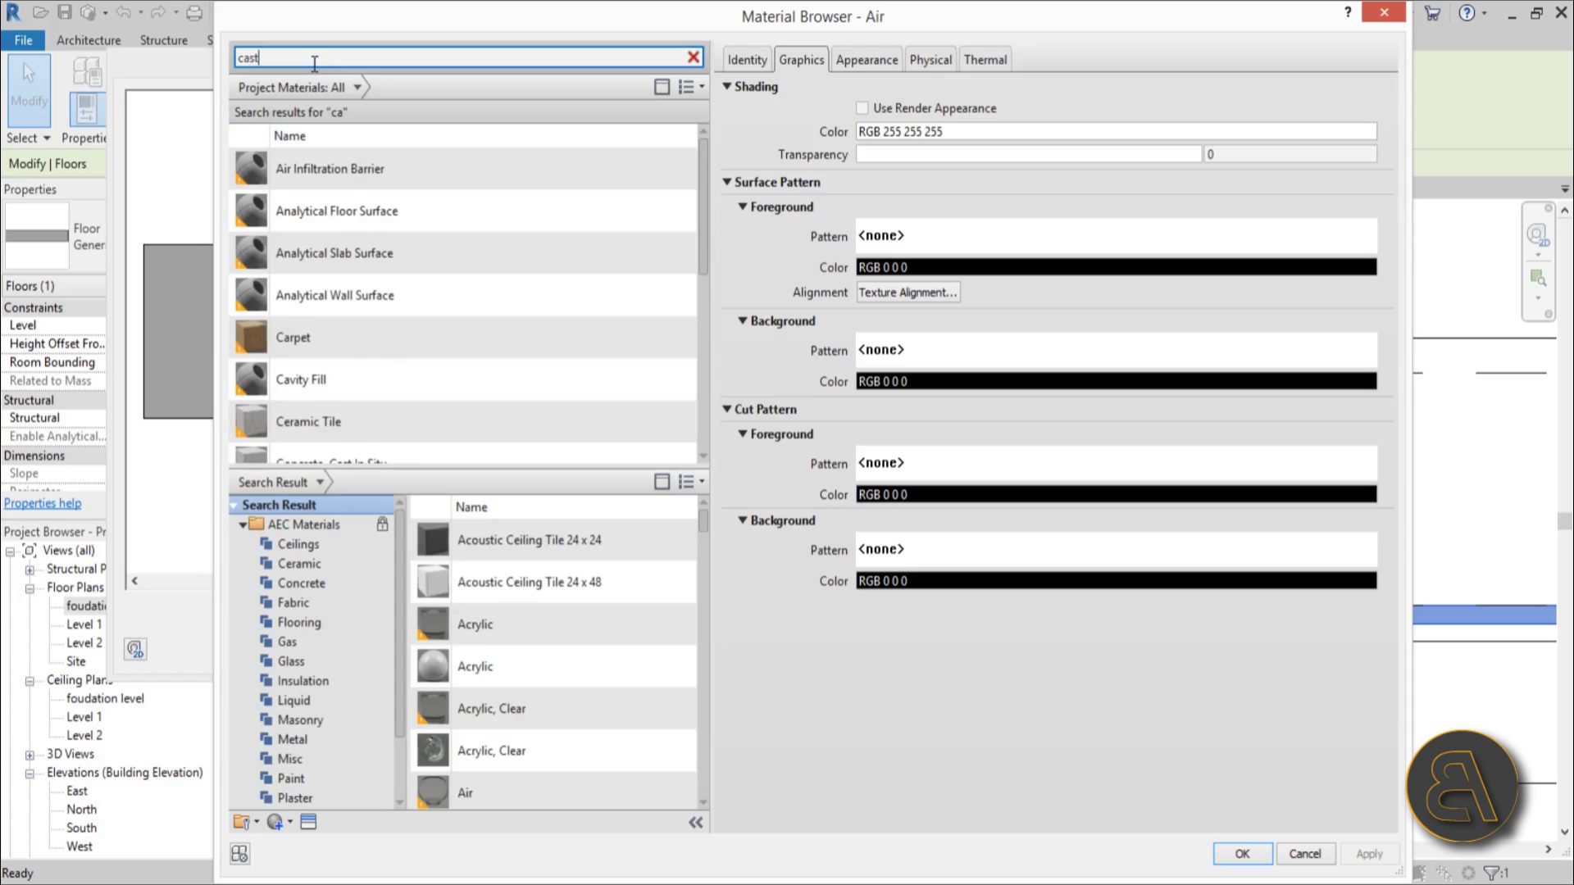
text(cast)
double_click(356, 212)
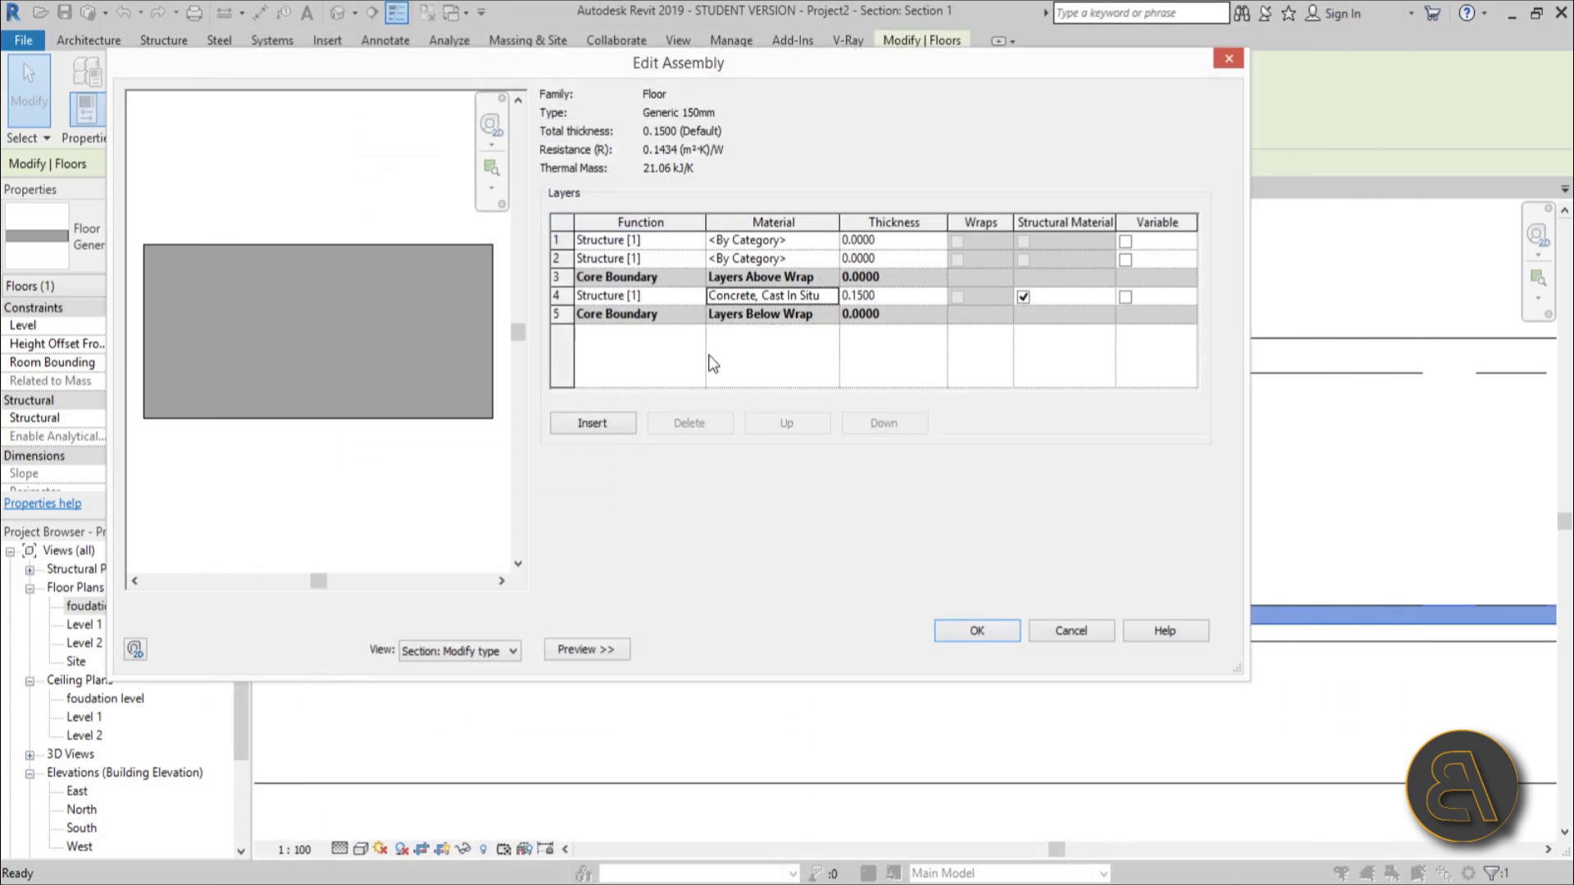
Make the layer directly above the core a Thermal/Air Layer [3] with the Polyisocyanurate insulation material.
click(833, 260)
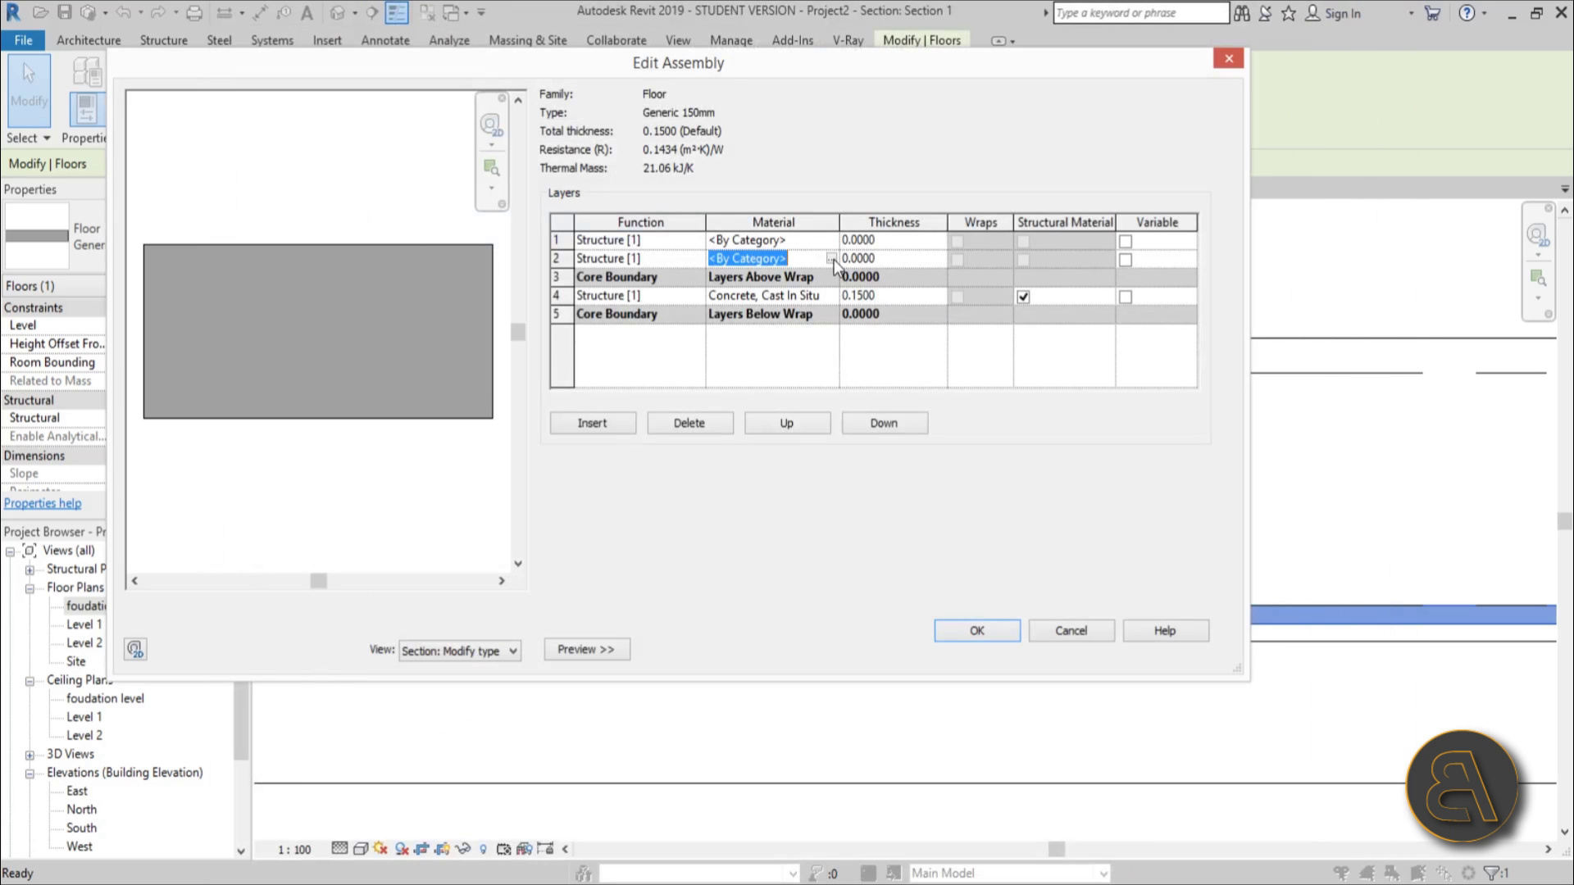
click(688, 261)
click(697, 259)
click(617, 315)
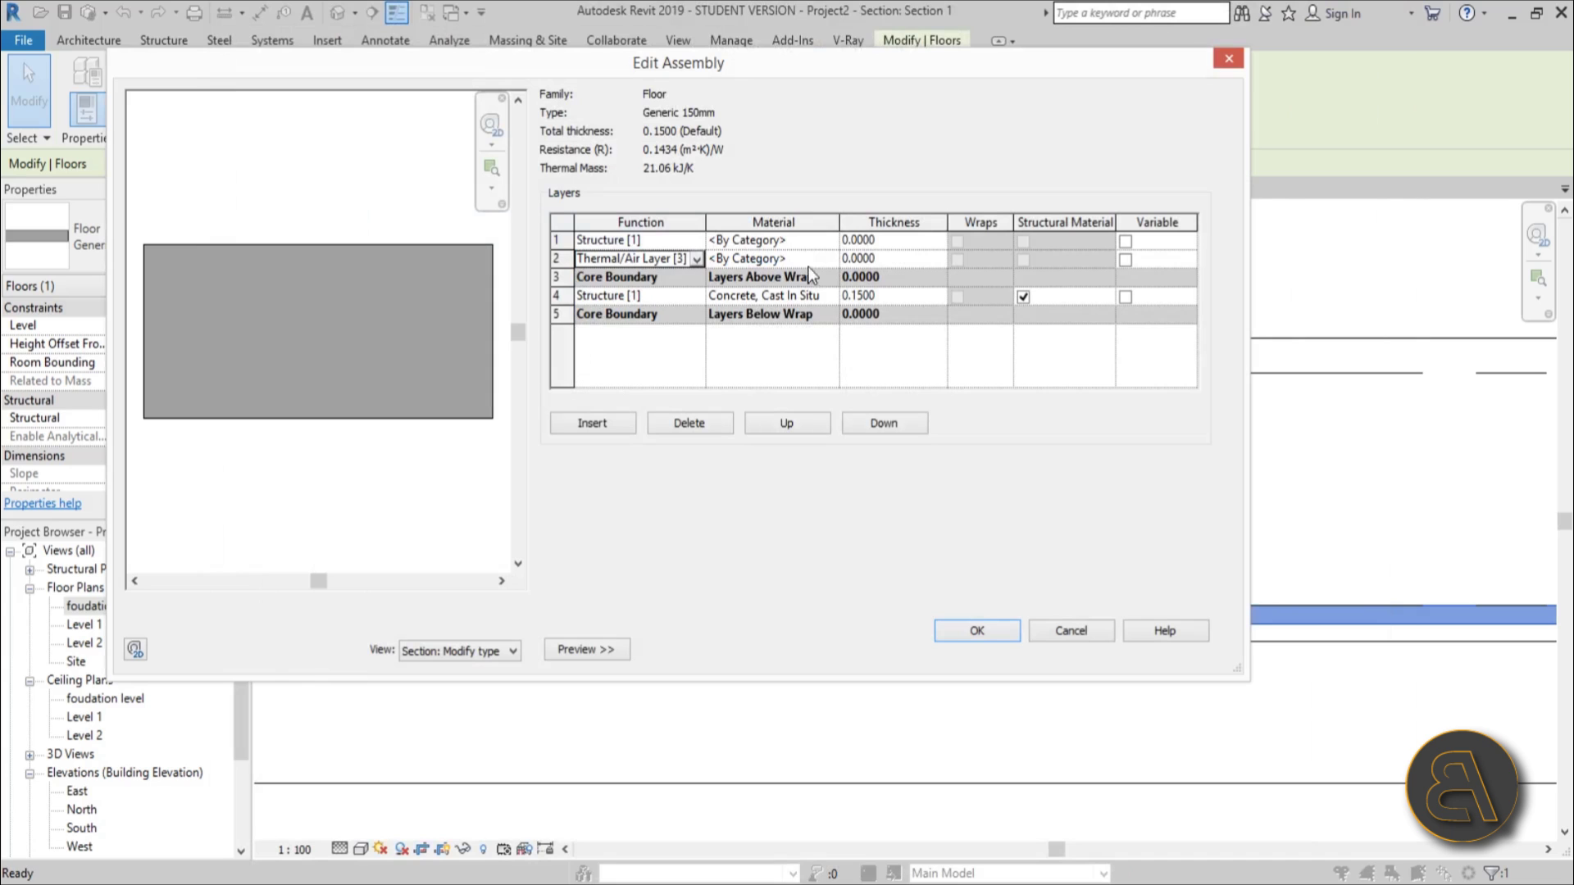
click(820, 259)
click(832, 259)
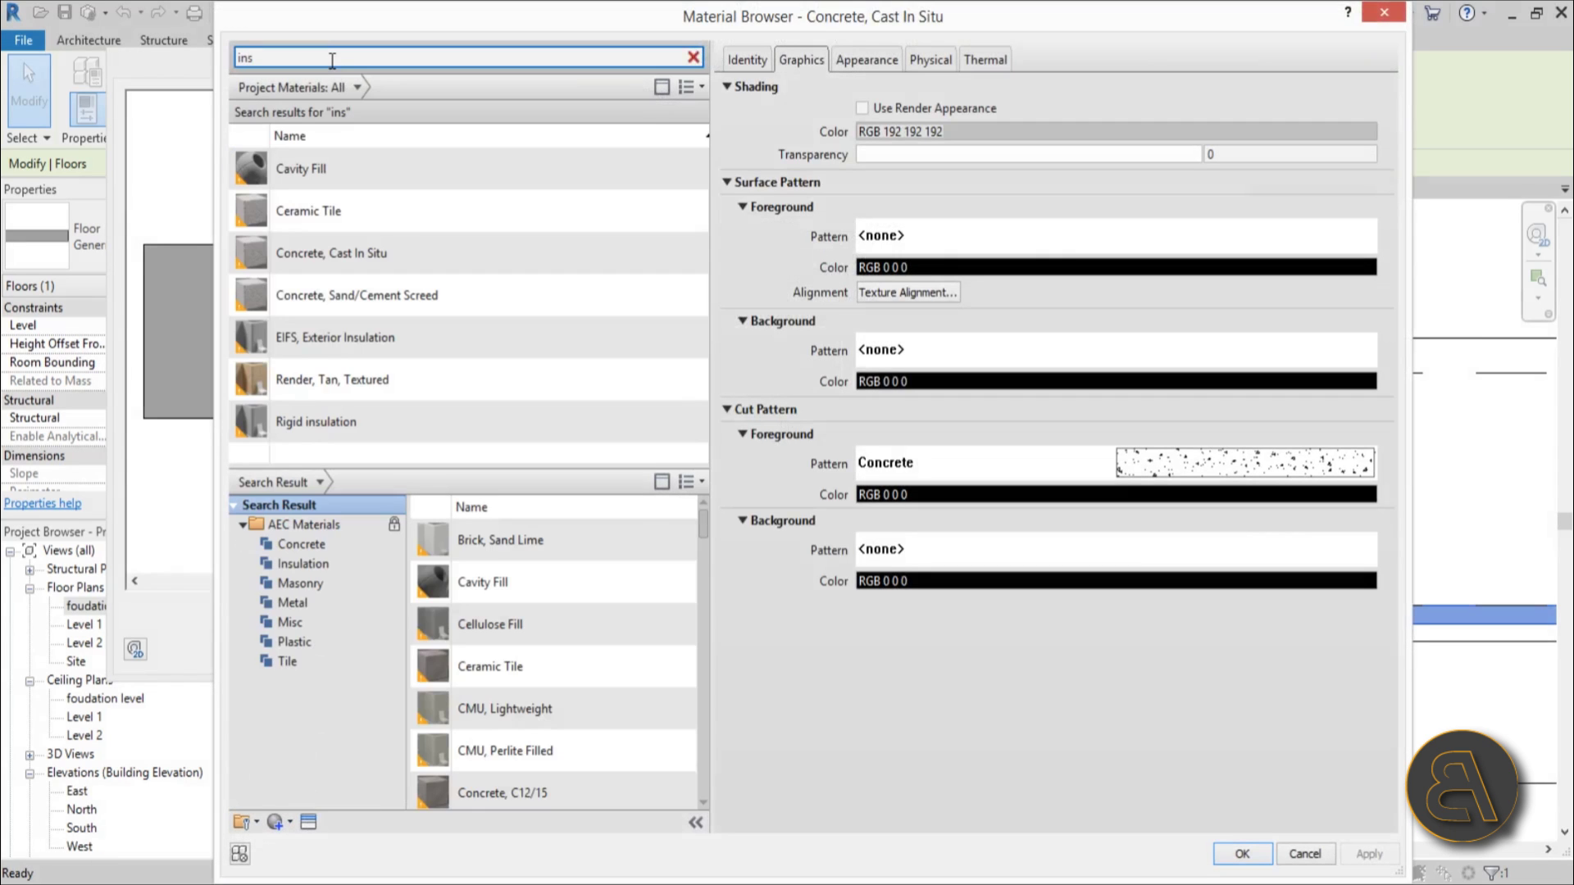
text(l)
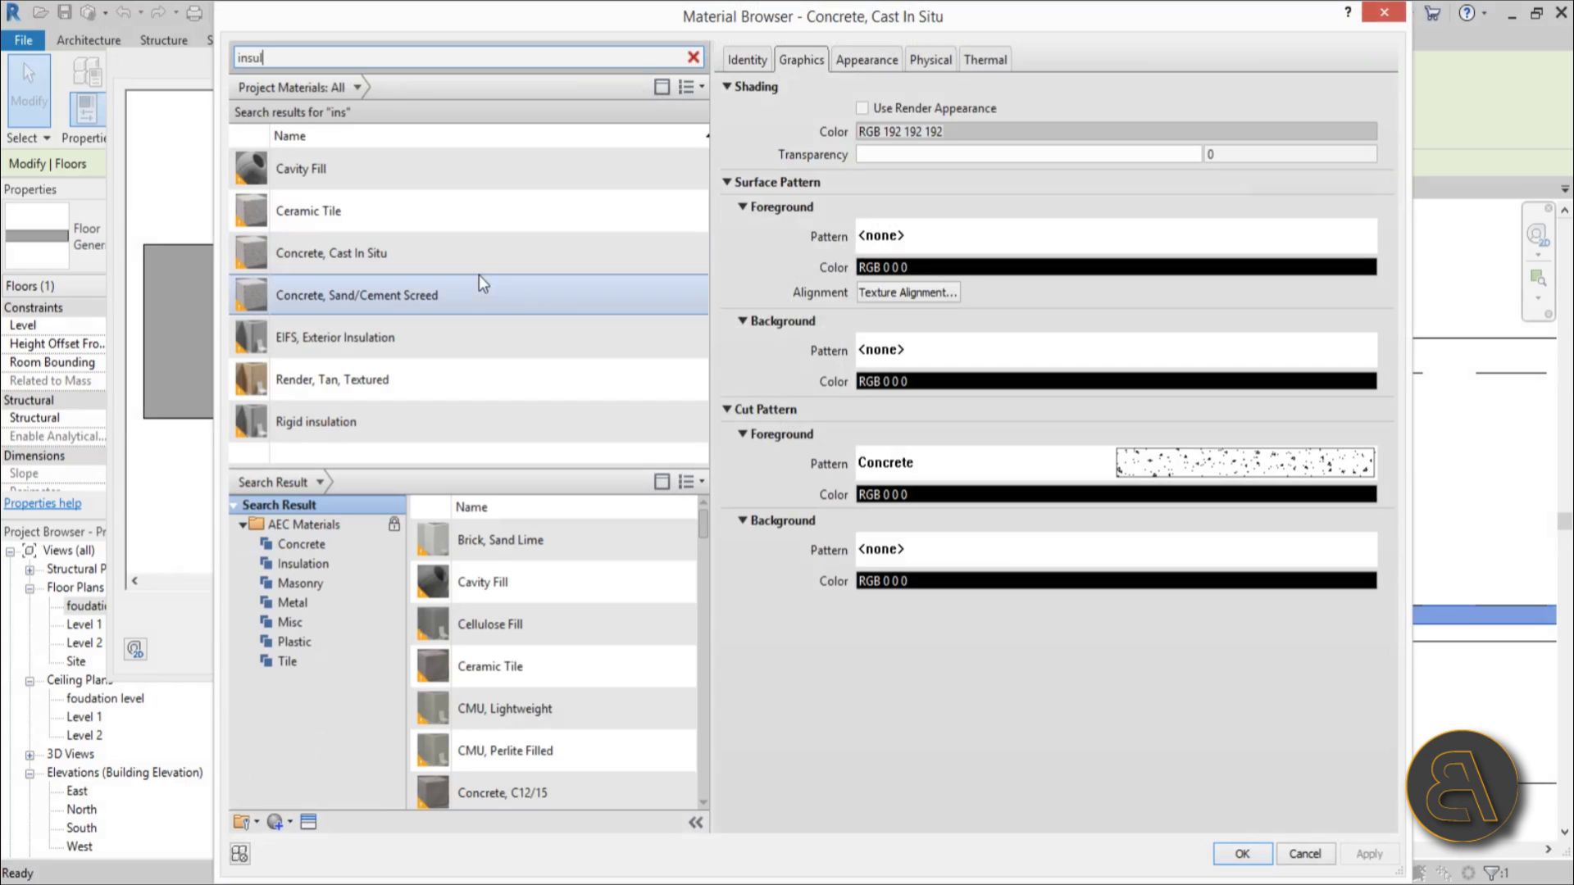
scroll(569, 628, down, 5)
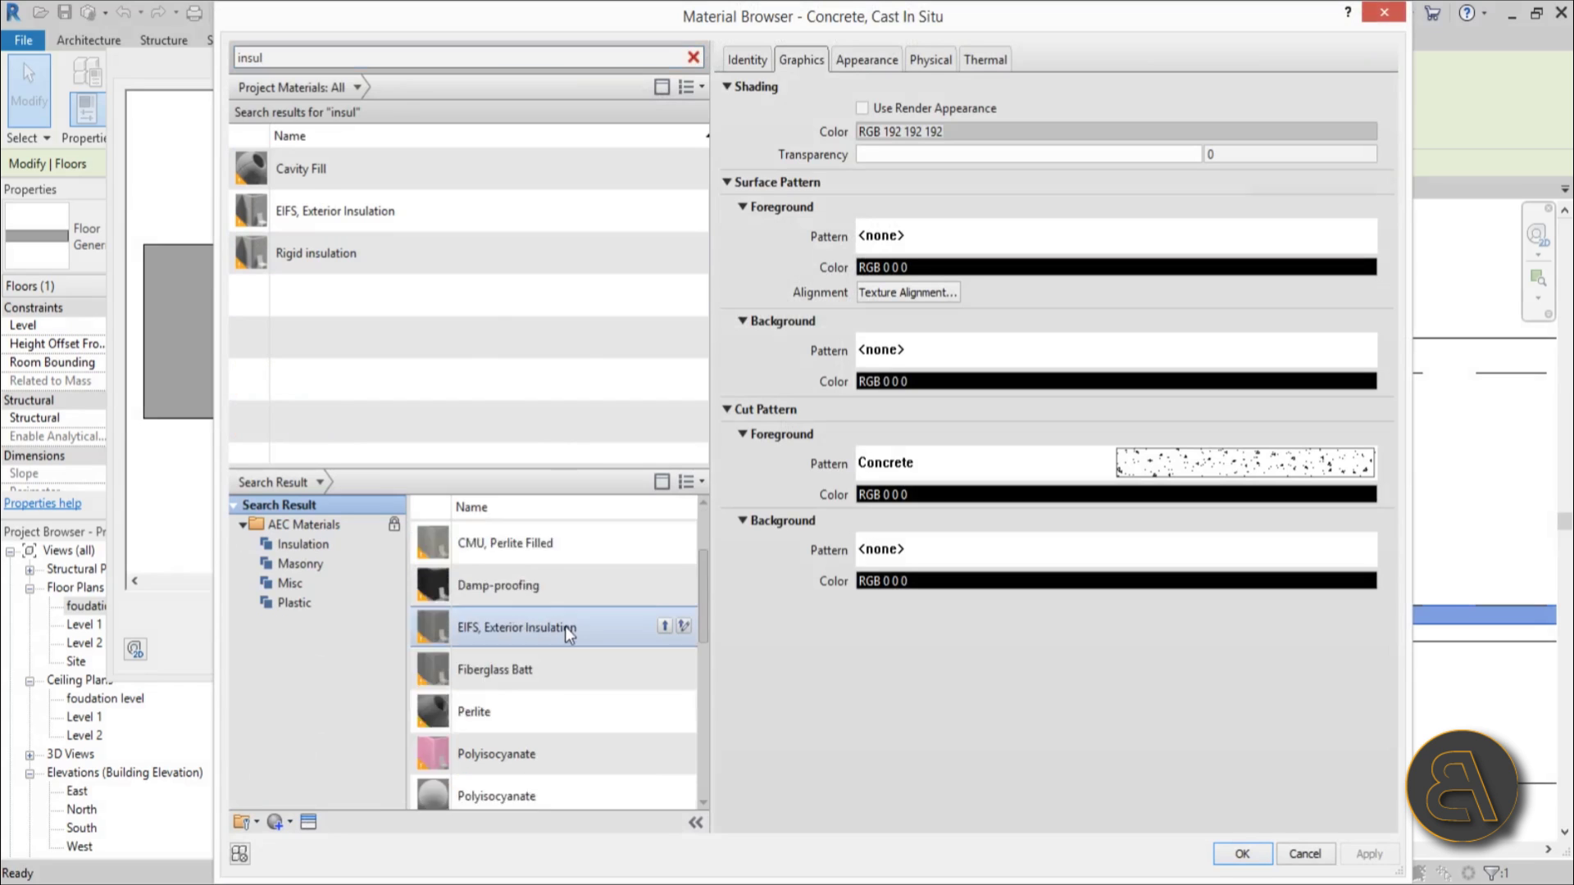
click(666, 591)
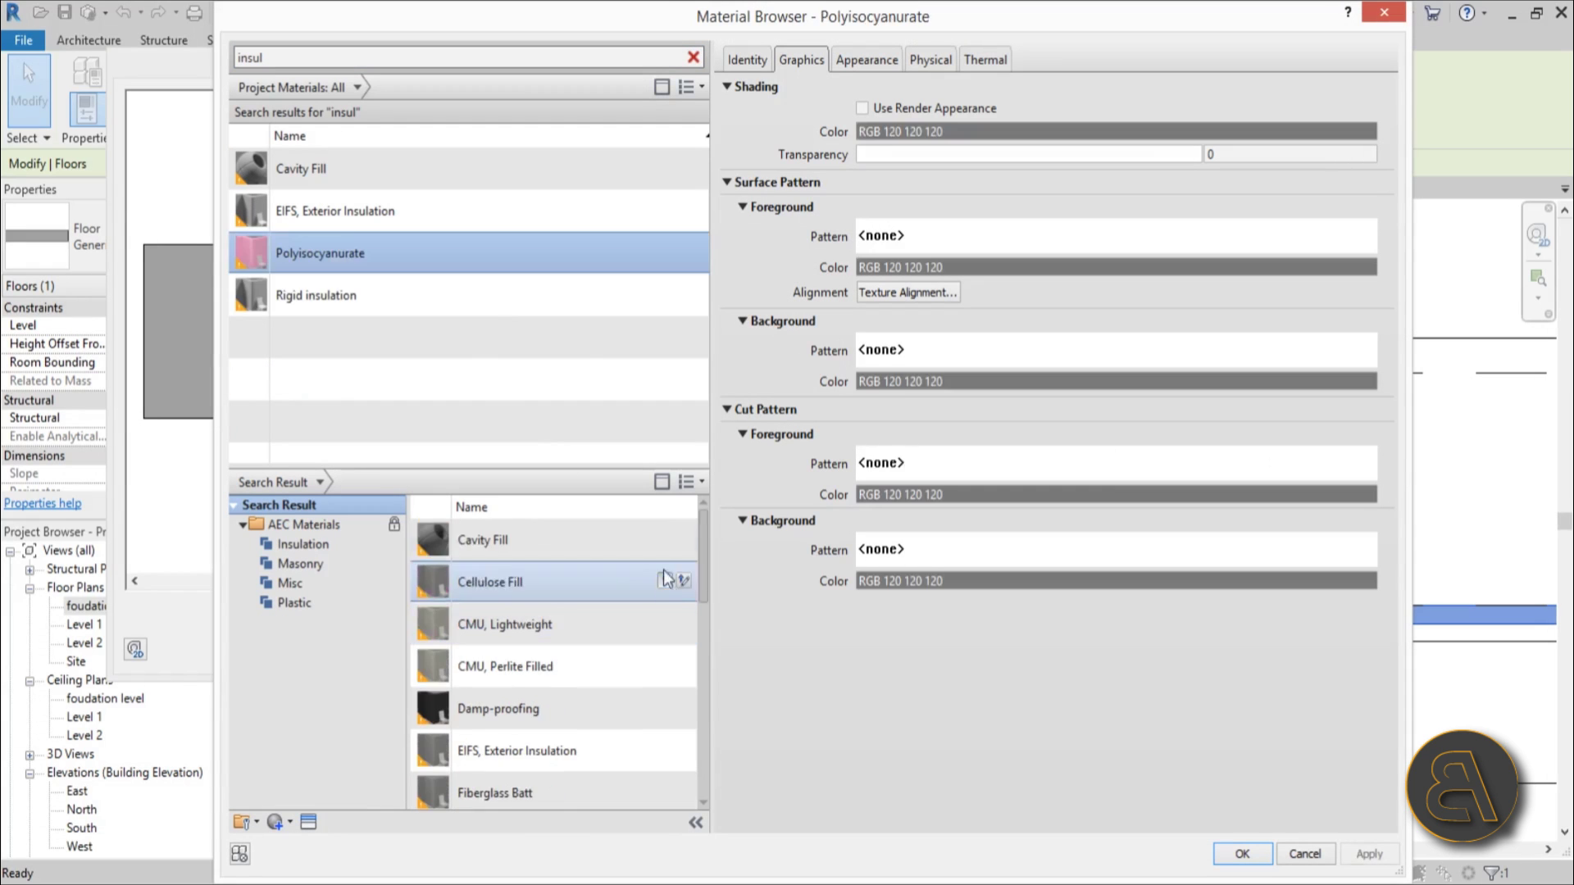
click(1242, 854)
Set the insulation layer's thickness to 0.2.
click(893, 258)
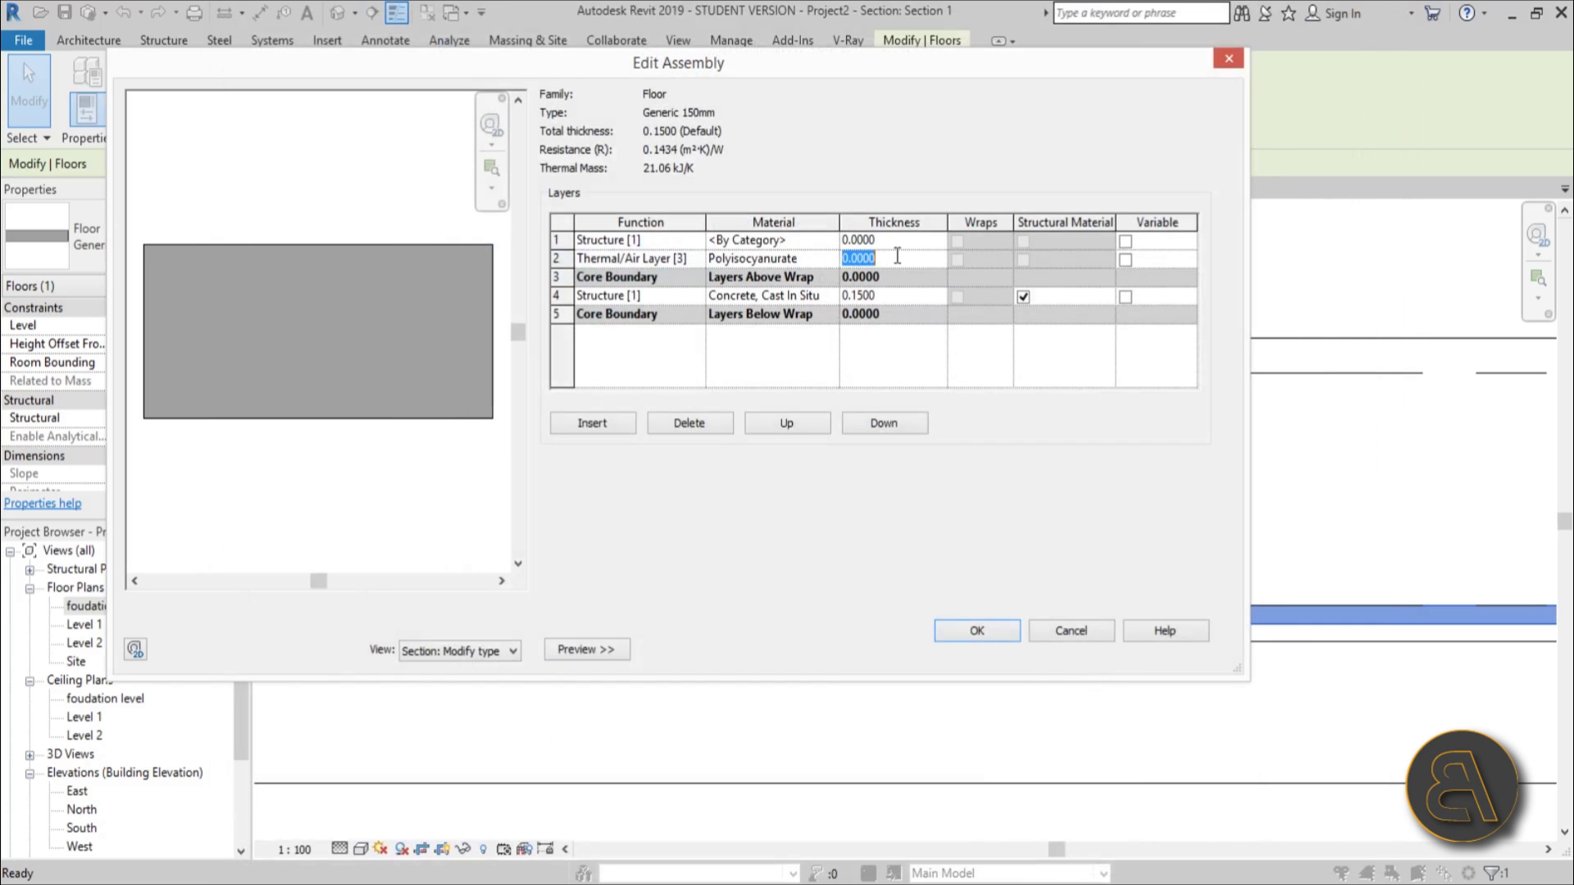
text(15)
drag(897, 255, 779, 256)
key(Tab)
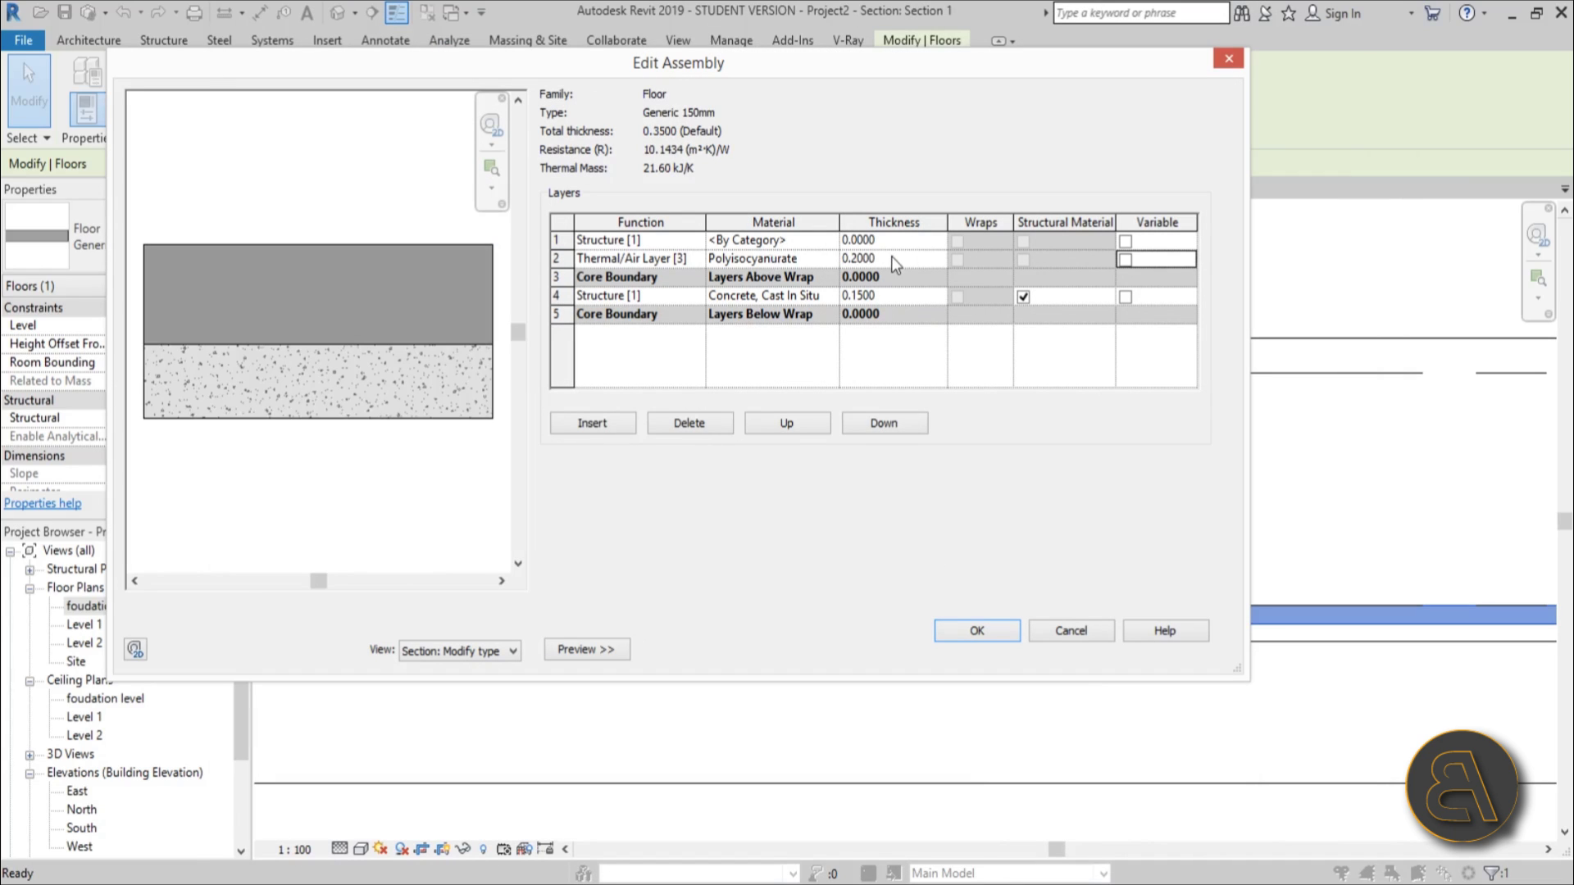
Change the uppermost floor layer to Finish 1 [4] and assign it the Oak Flooring material.
click(697, 241)
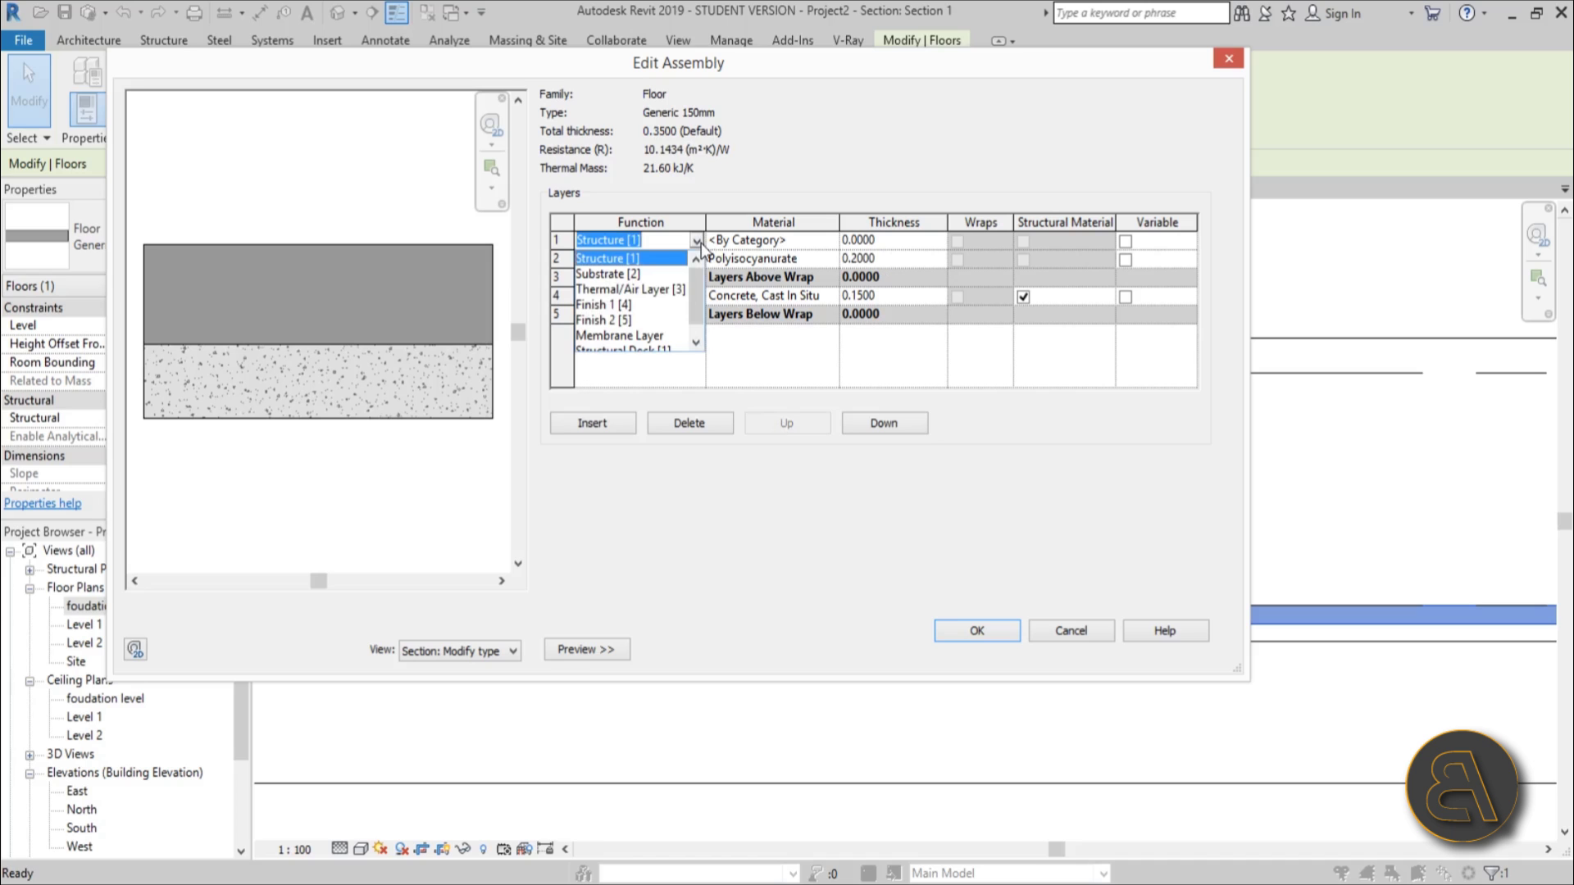
click(627, 304)
click(832, 240)
click(831, 239)
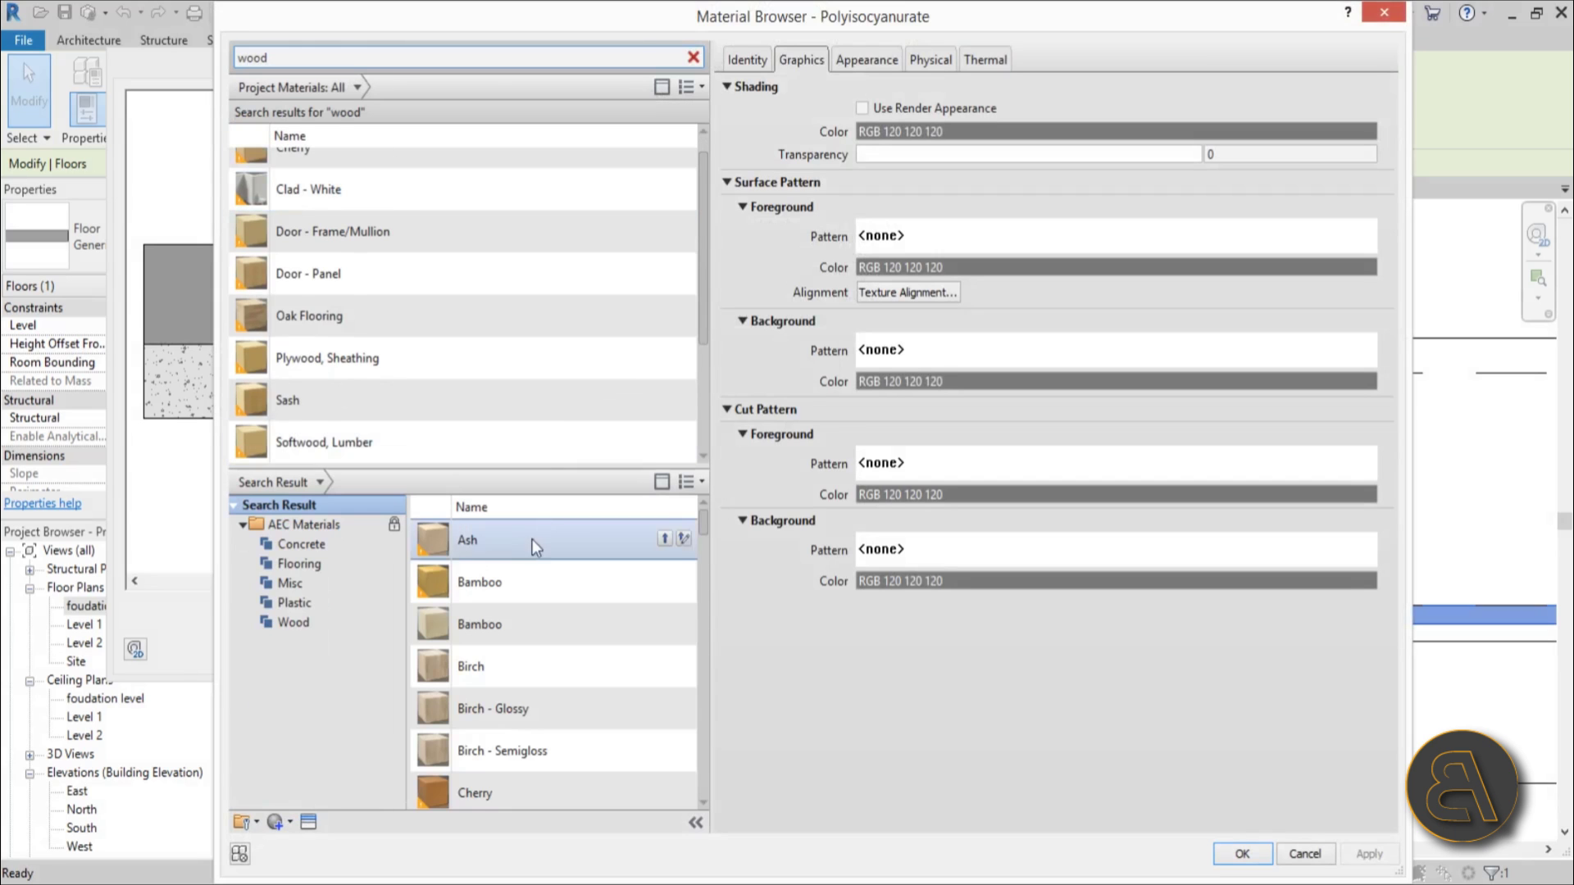
click(331, 315)
double_click(332, 316)
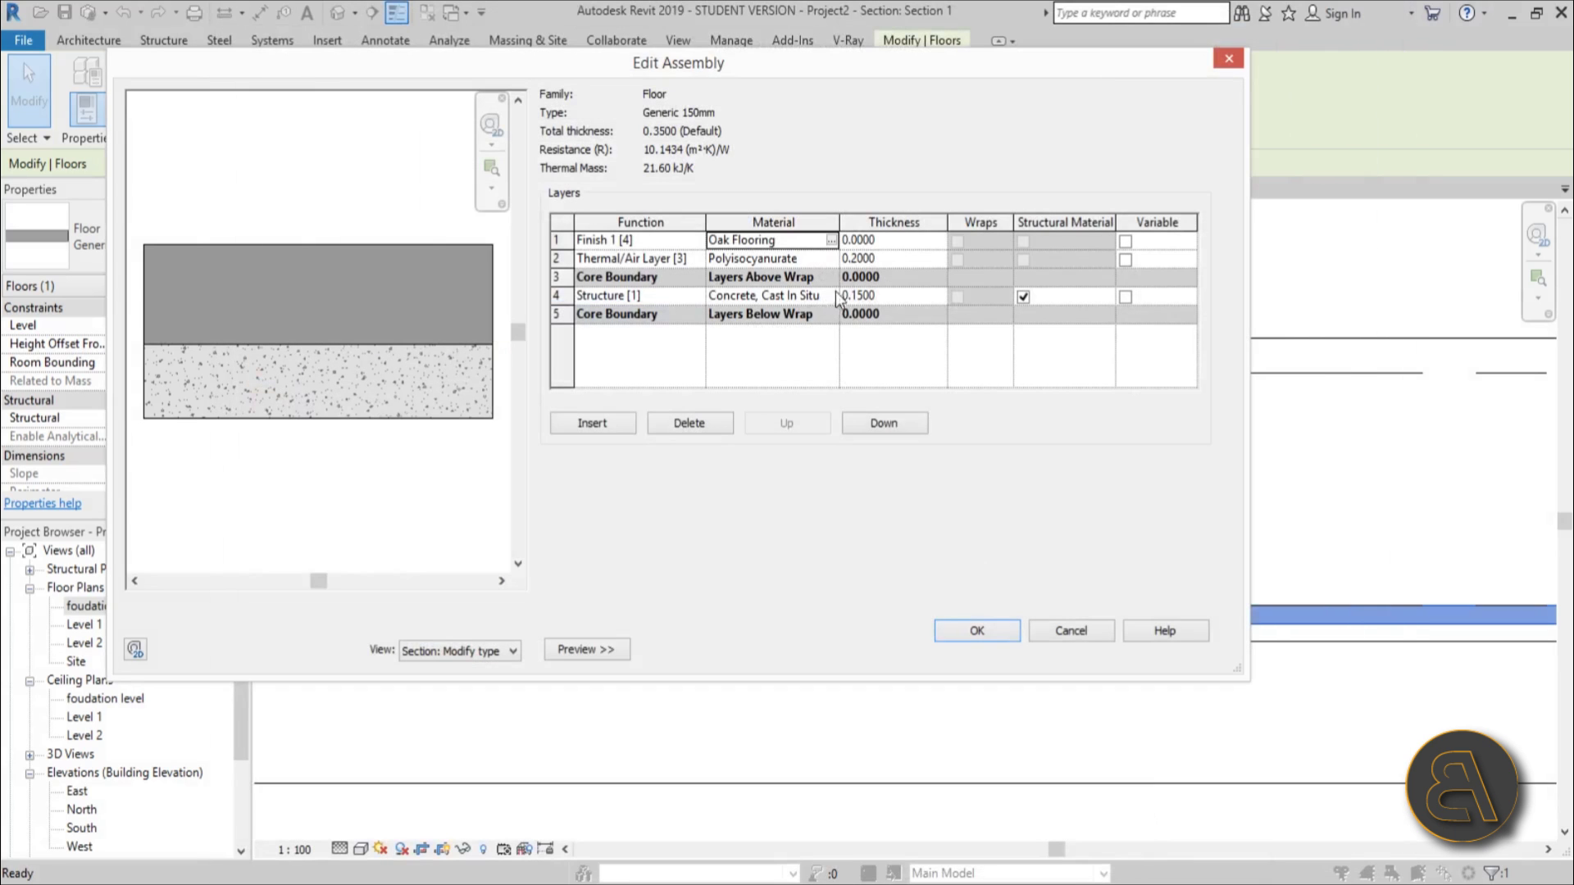
Set the oak finish layer's thickness to 0.03 and accept the edited floor structure and type properties.
click(892, 240)
text(.0)
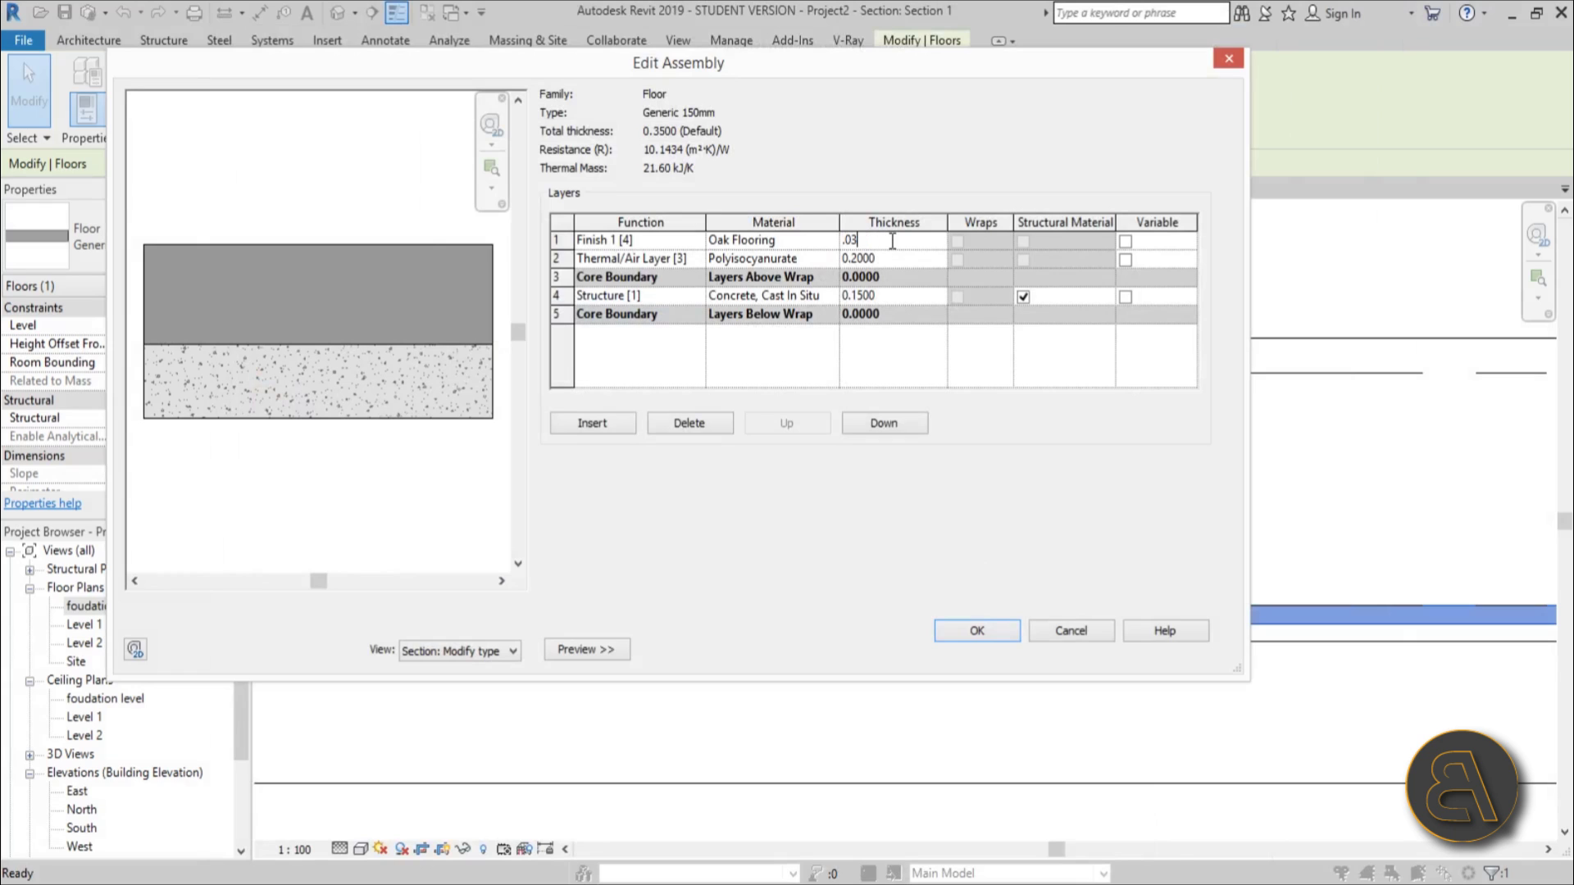
text(3)
key(Tab)
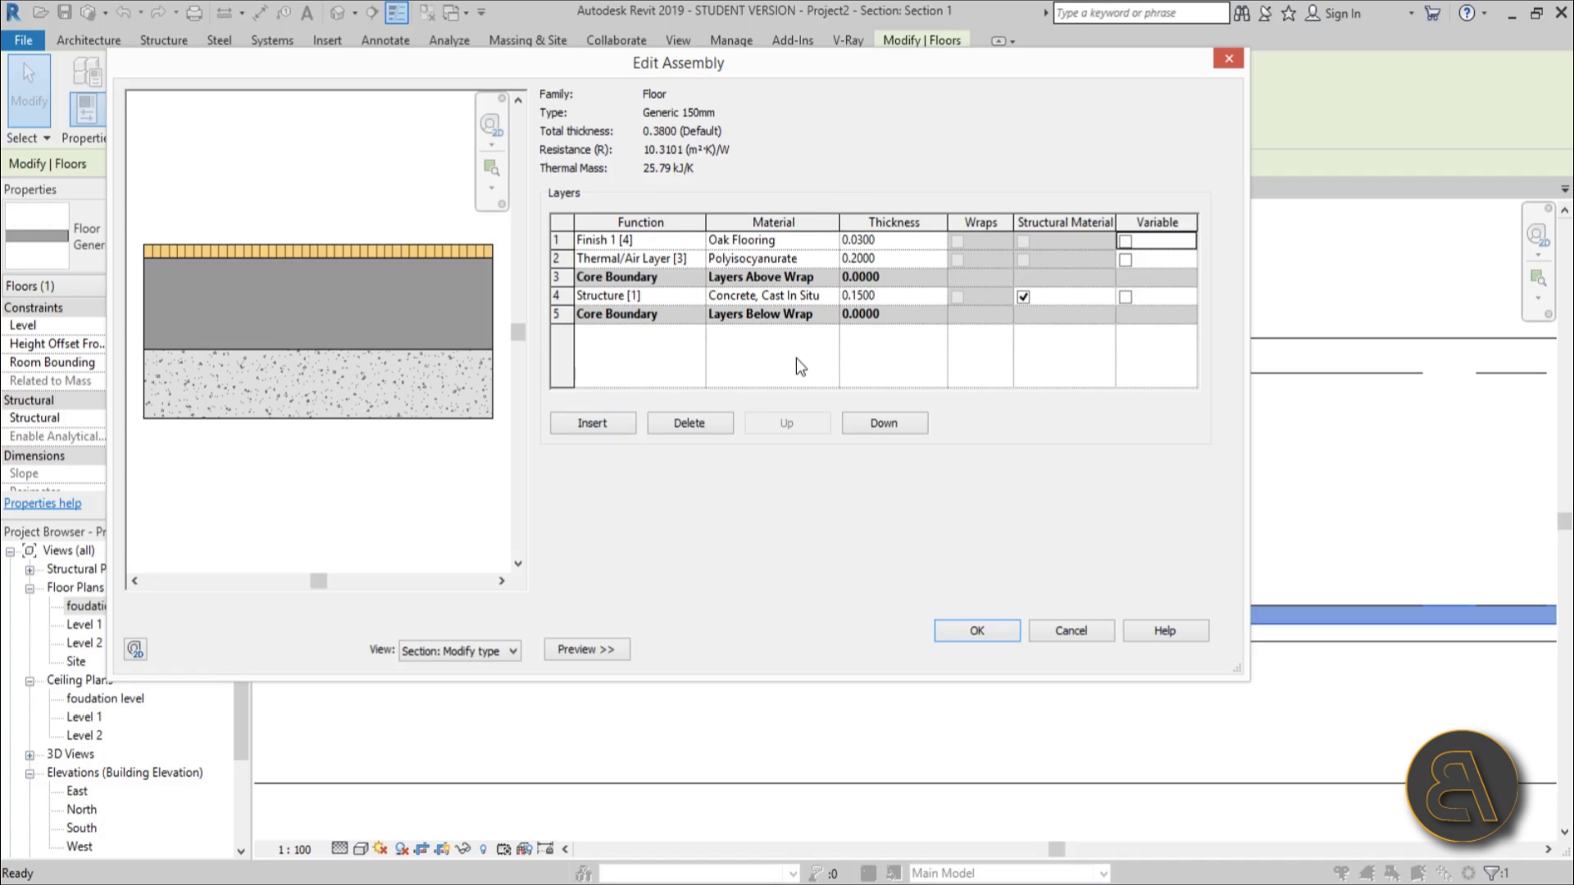
click(987, 633)
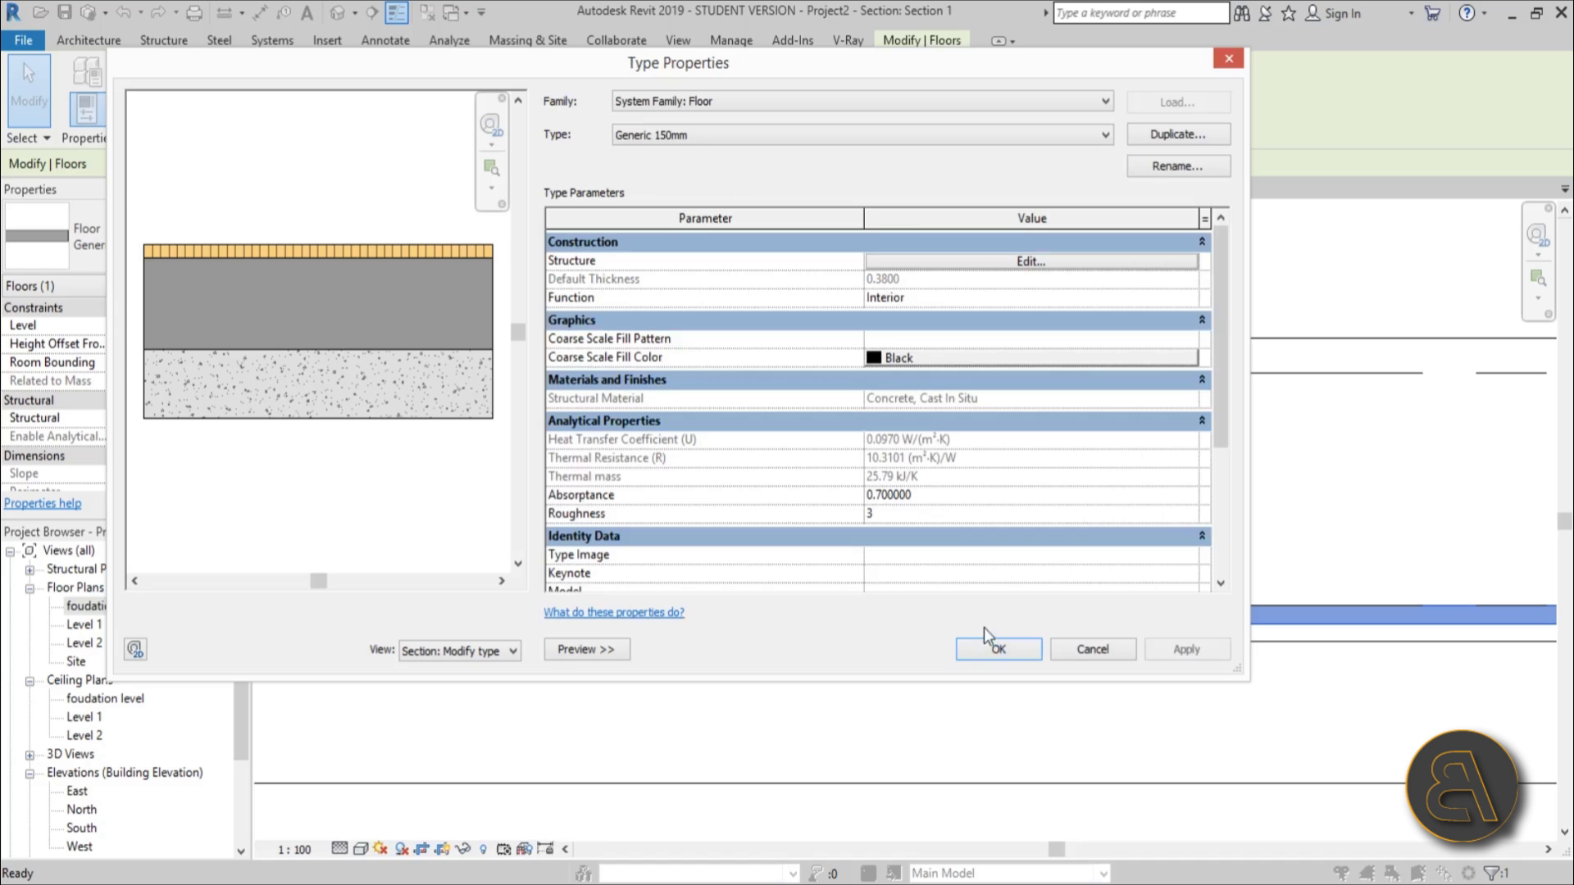
click(997, 649)
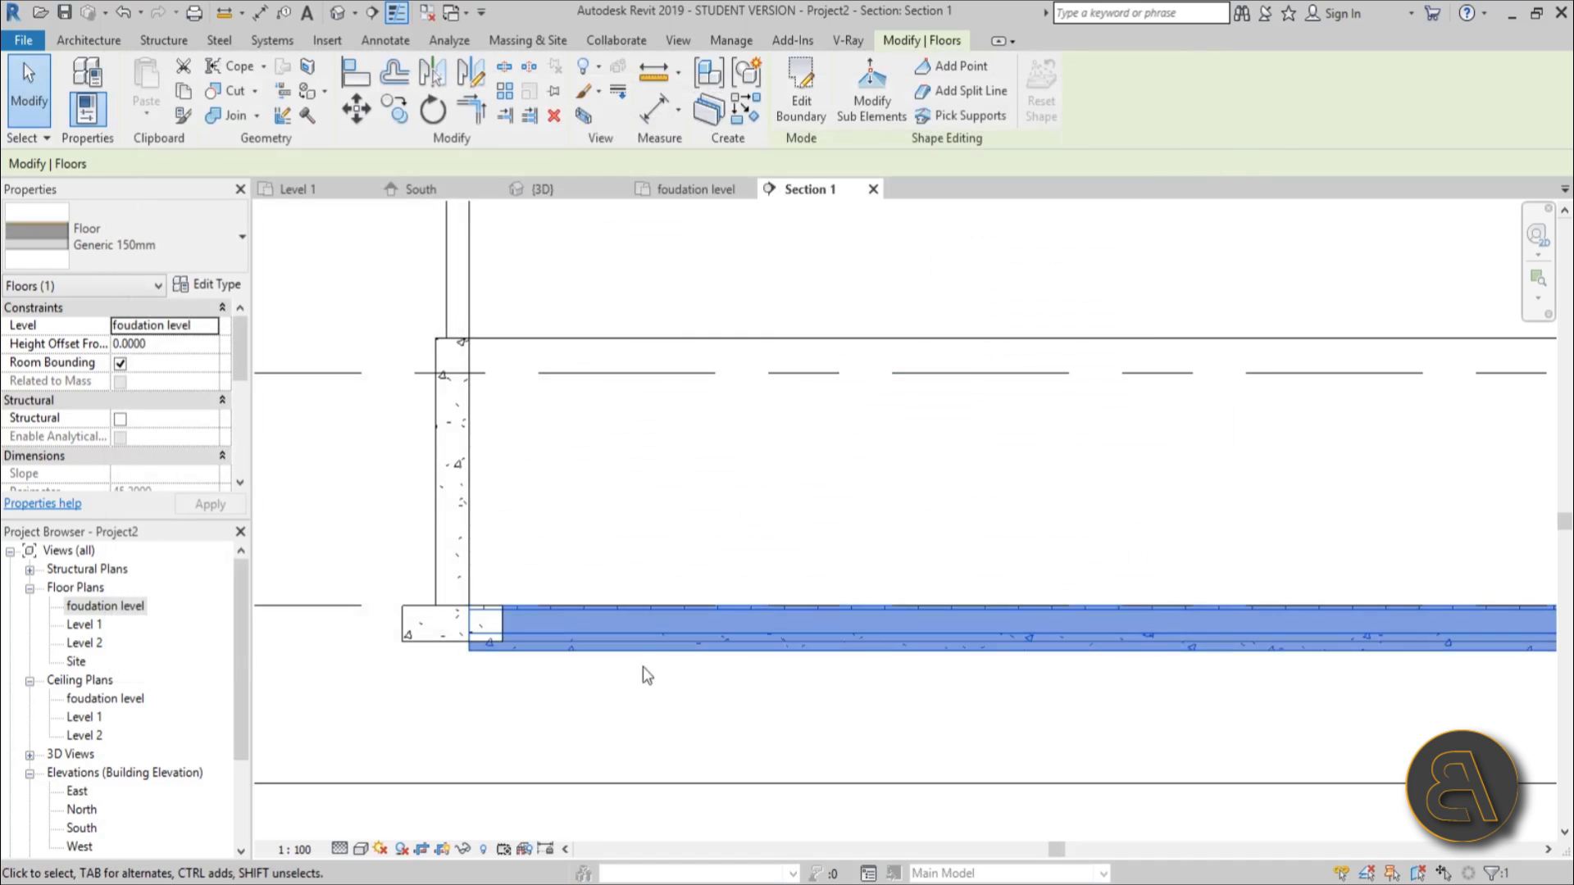
Examine how the layered floor slab meets the wall footing in the section view.
click(499, 677)
click(569, 619)
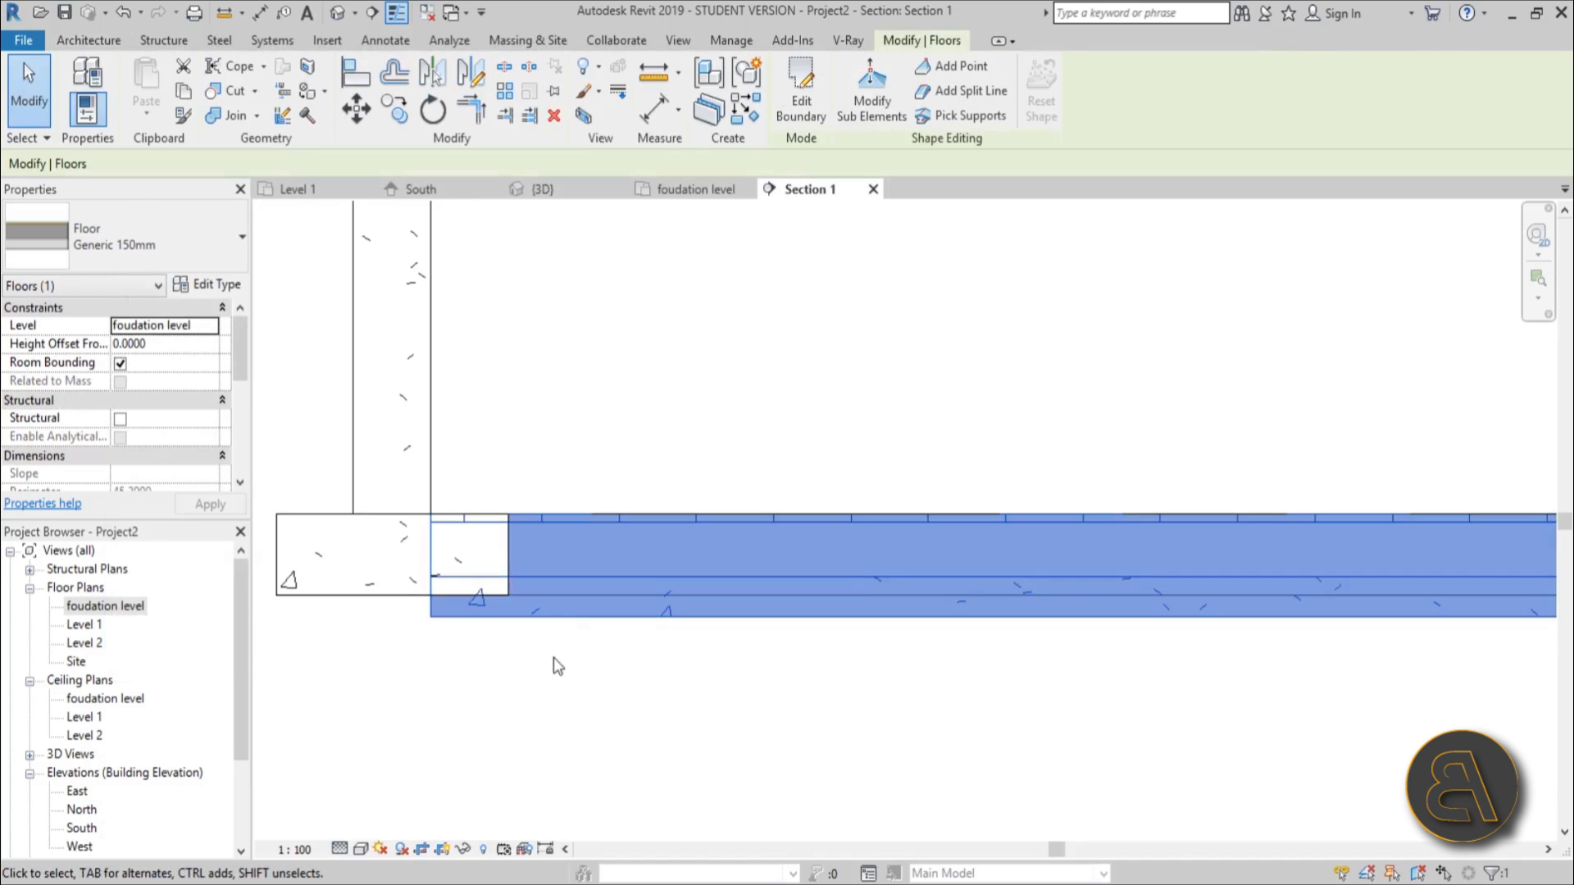
scroll(553, 658, up, 2)
click(556, 647)
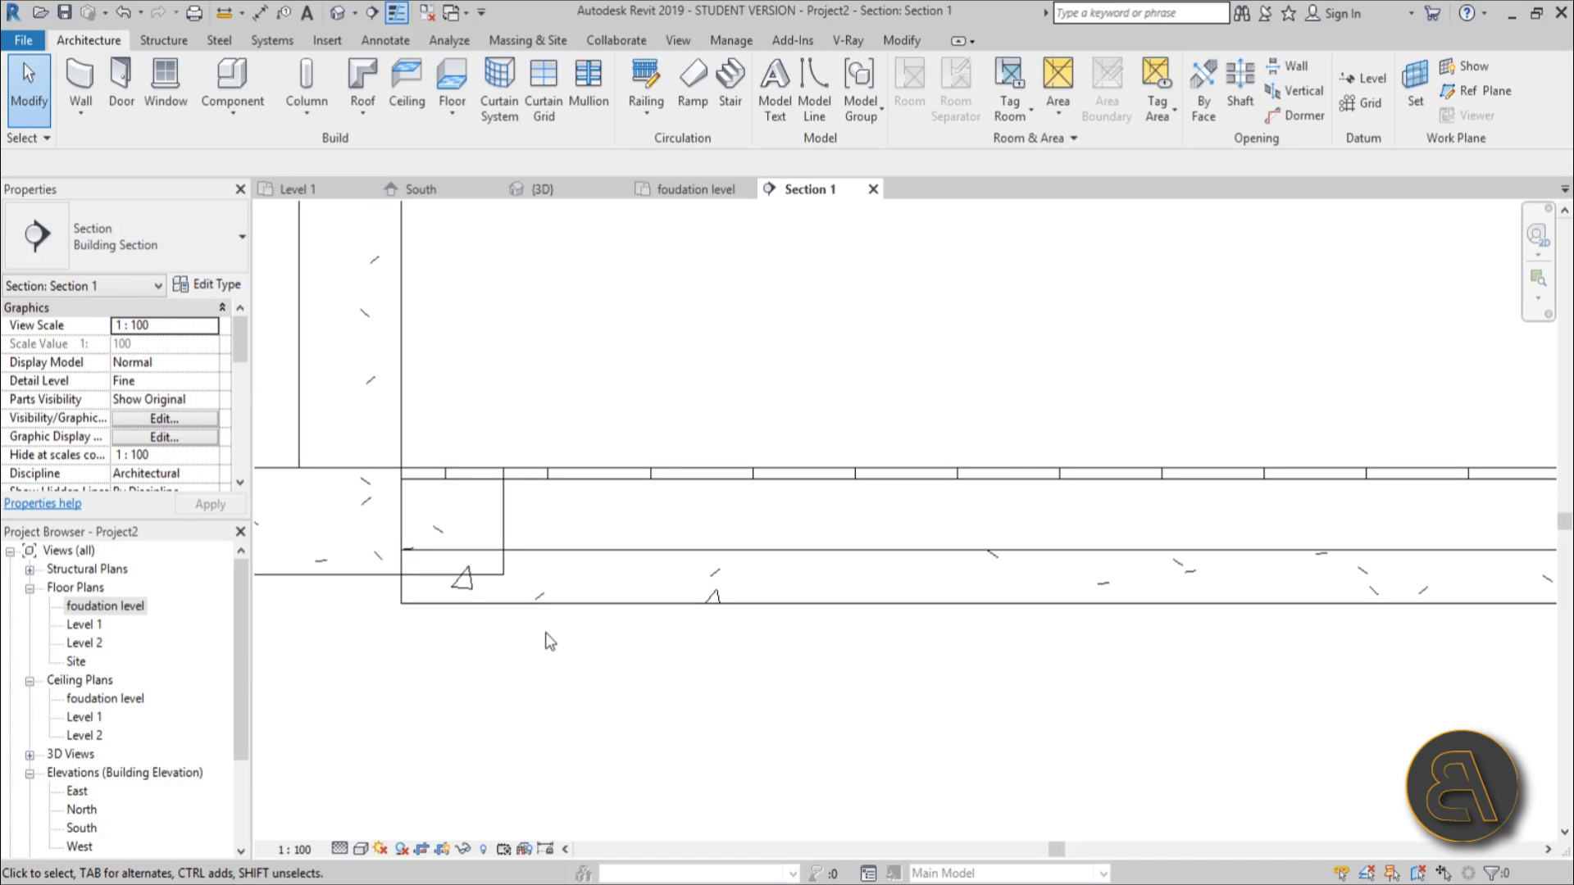
Align the top of the floor slab's structural concrete layer with the top face of the wall footing.
key(a)
key(l)
scroll(558, 642, down, 2)
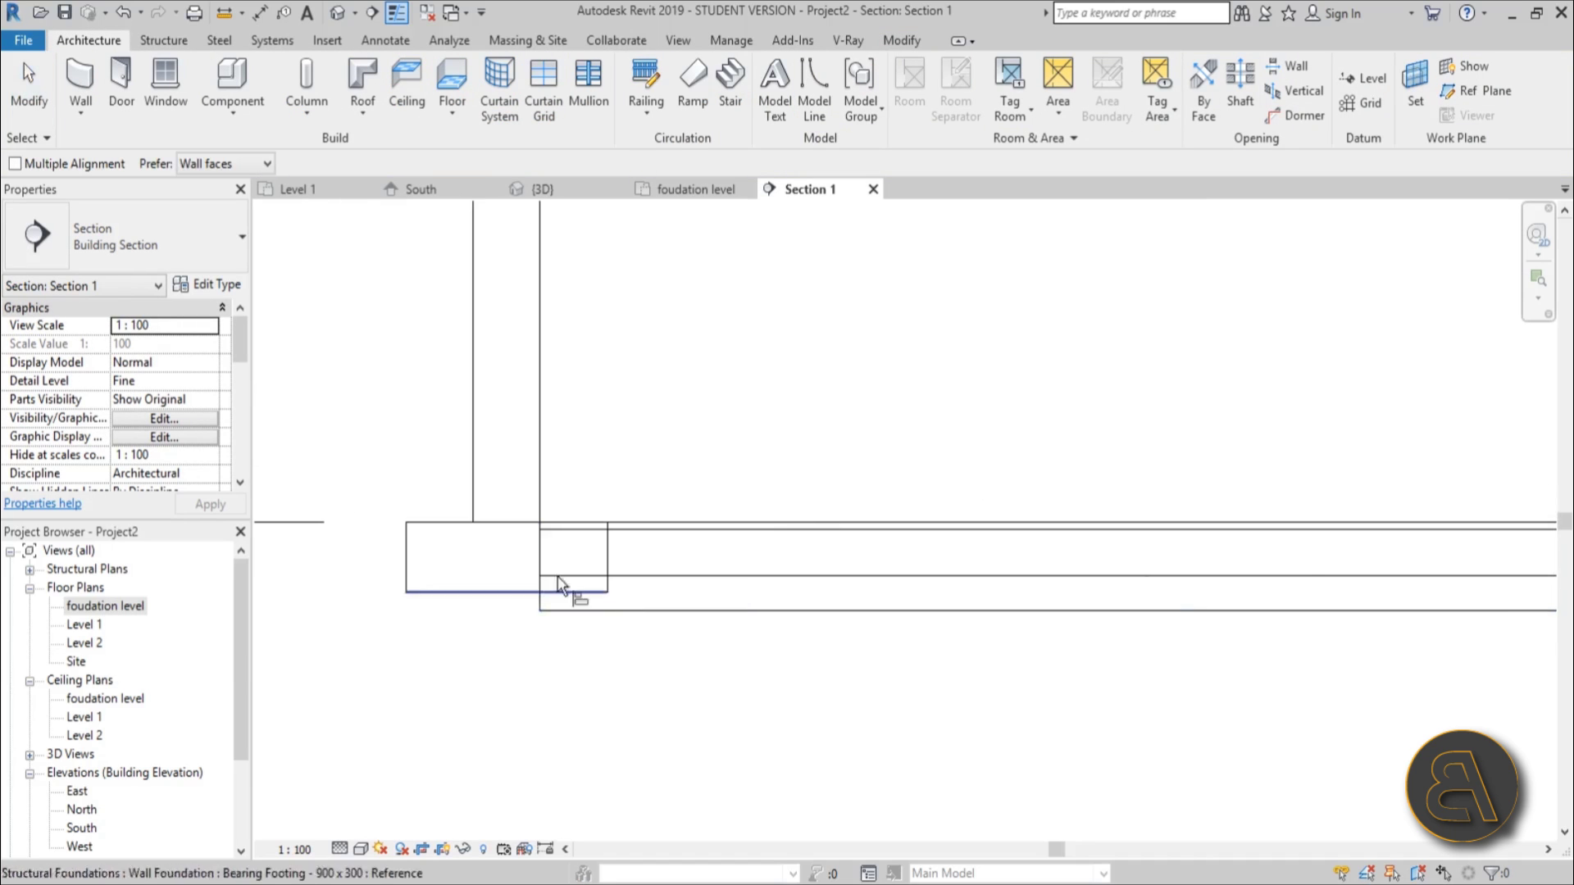
click(442, 525)
click(647, 577)
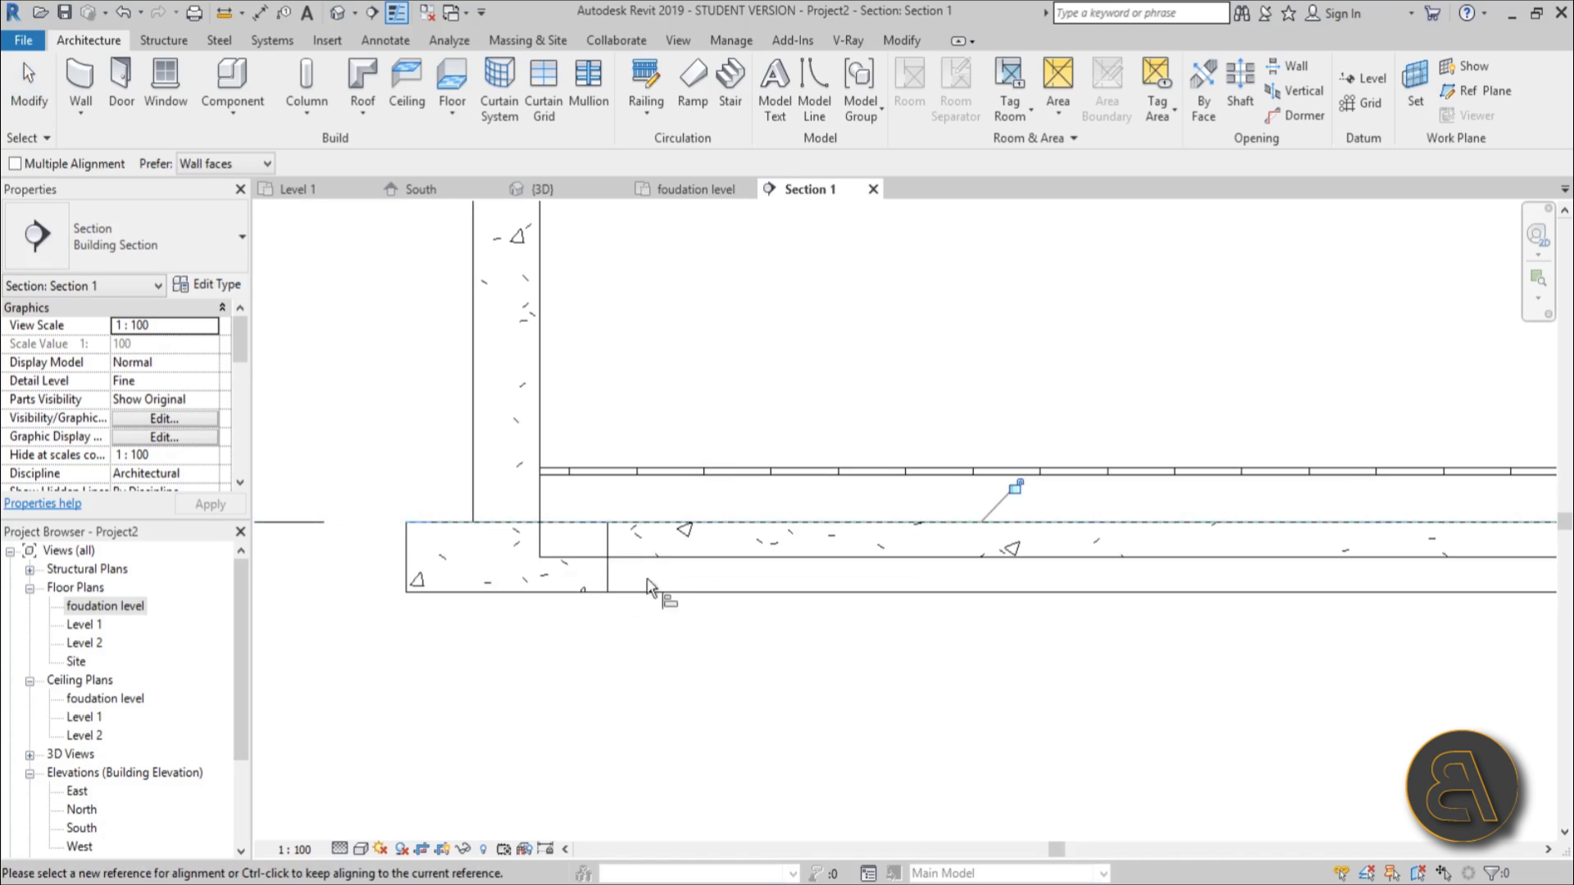
scroll(542, 525, up, 4)
key(Escape)
key(Escape)
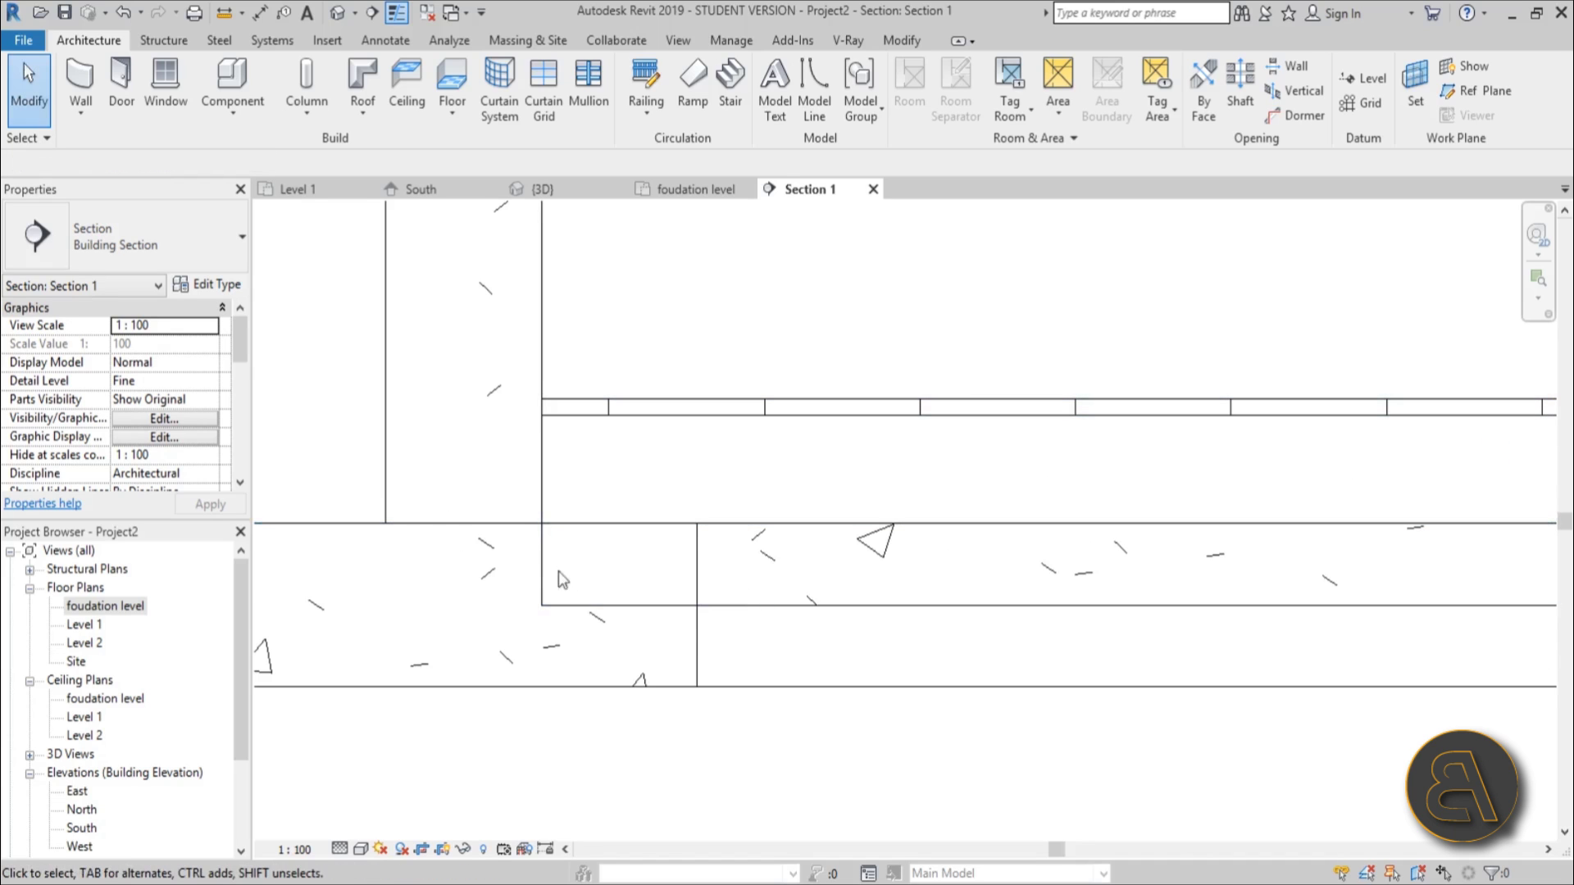
Turn off Thin Lines so the section displays its actual line weights at the slab and footing.
scroll(525, 566, down, 2)
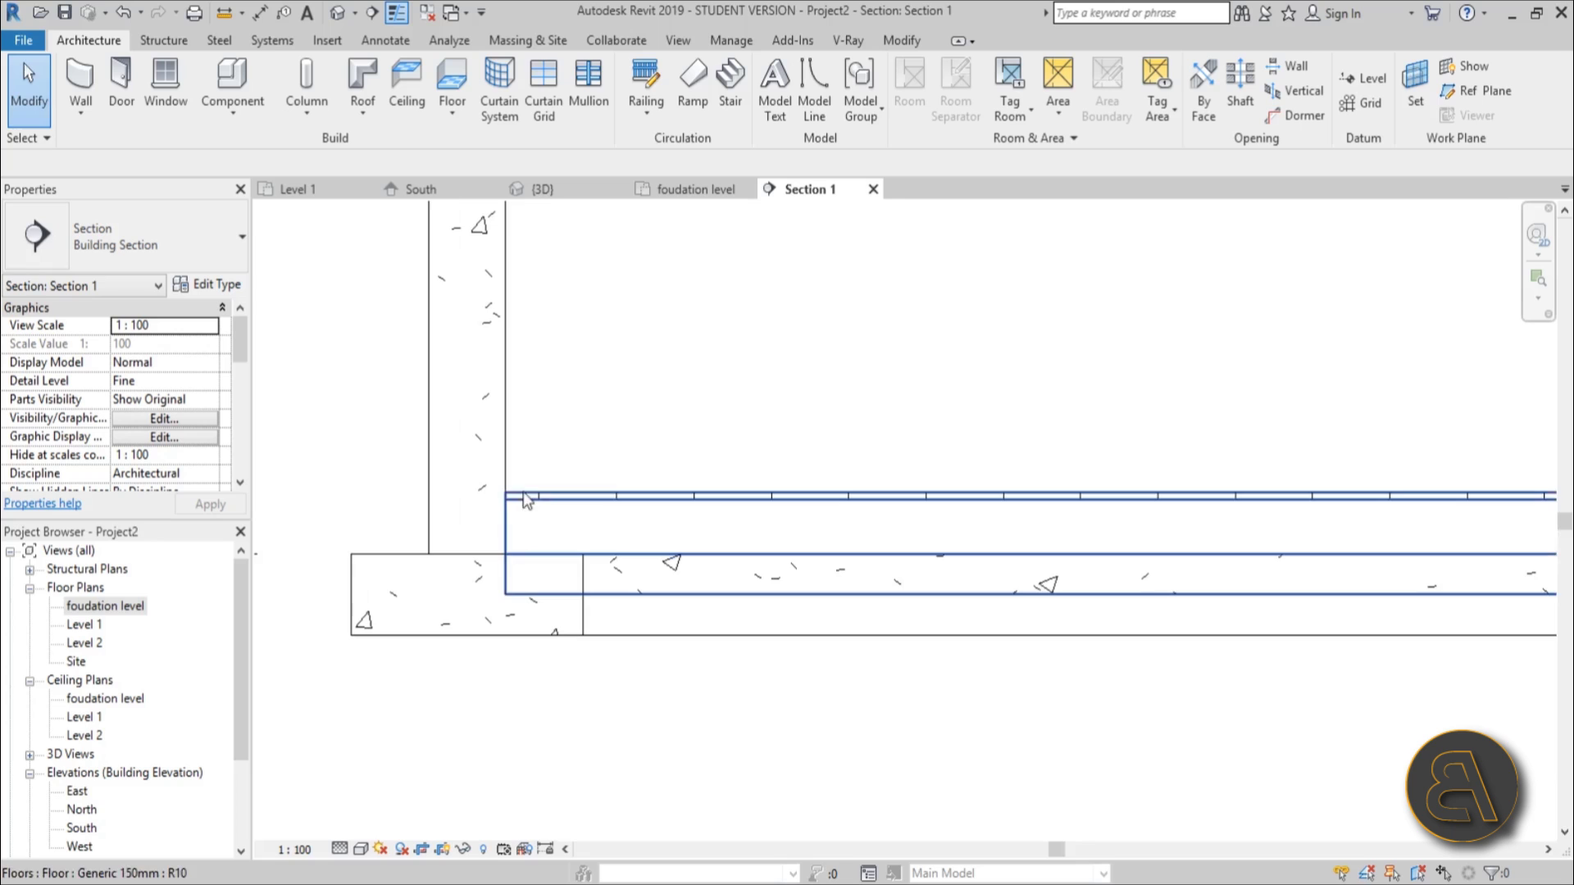
scroll(517, 522, up, 2)
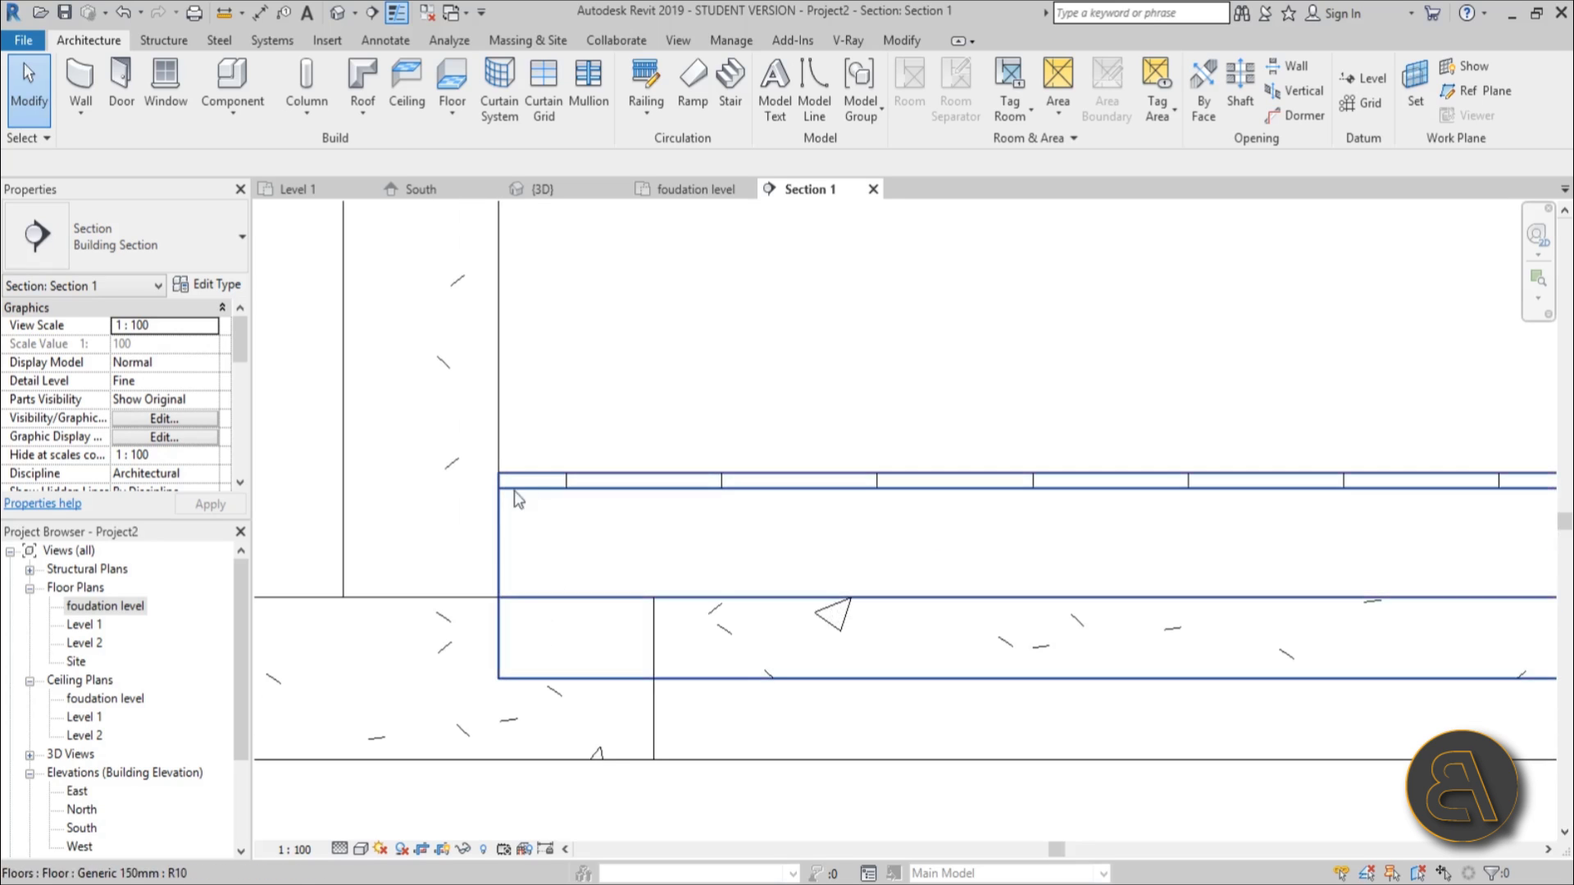
scroll(759, 615, down, 4)
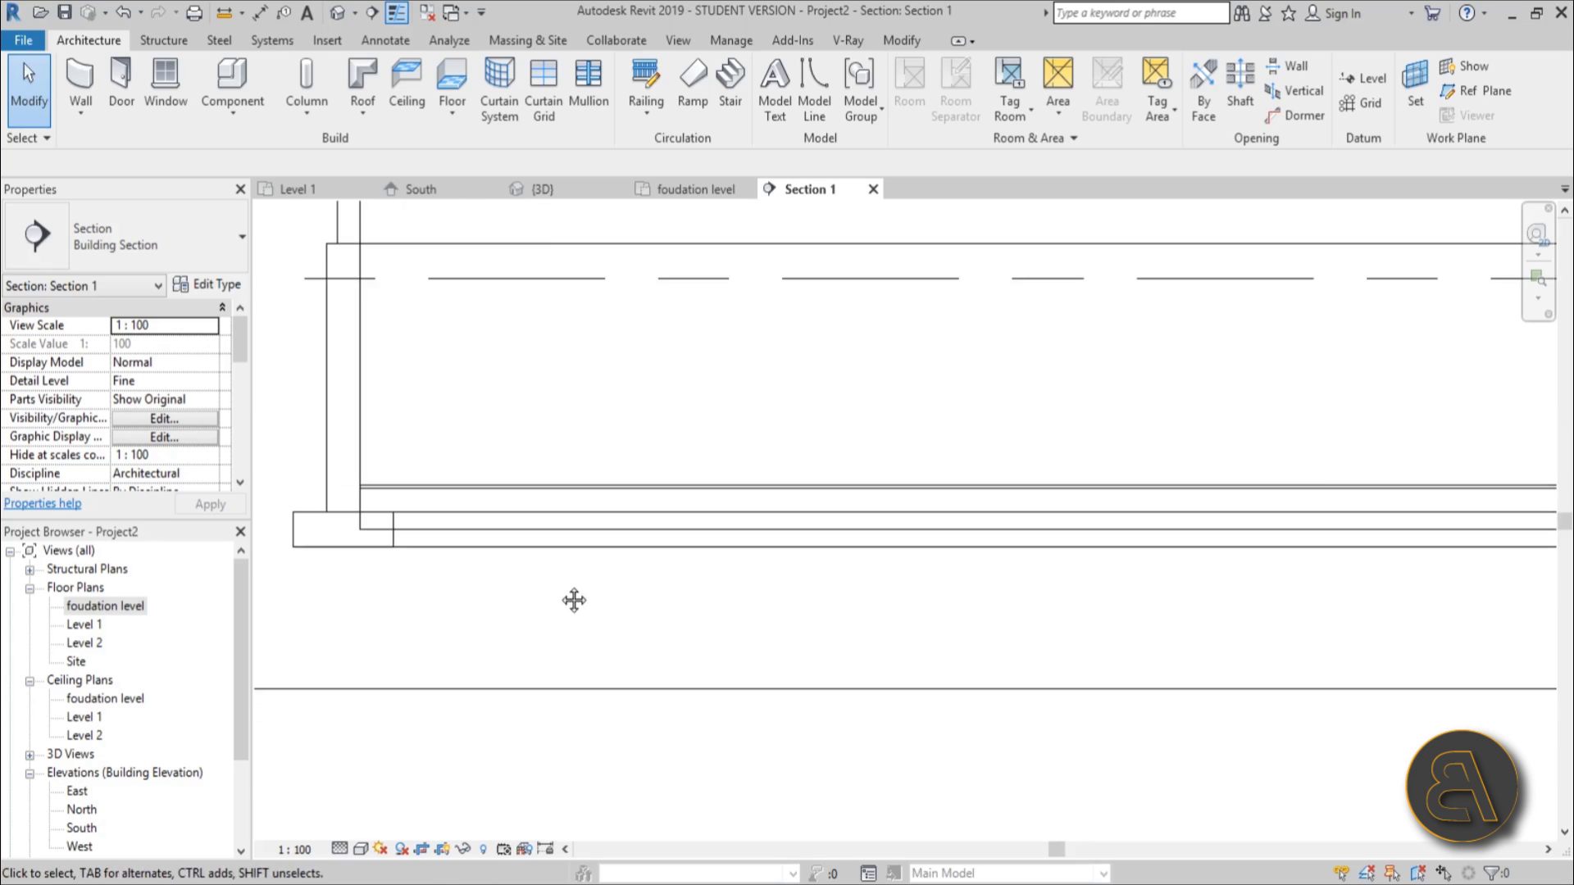
click(396, 13)
scroll(509, 551, up, 4)
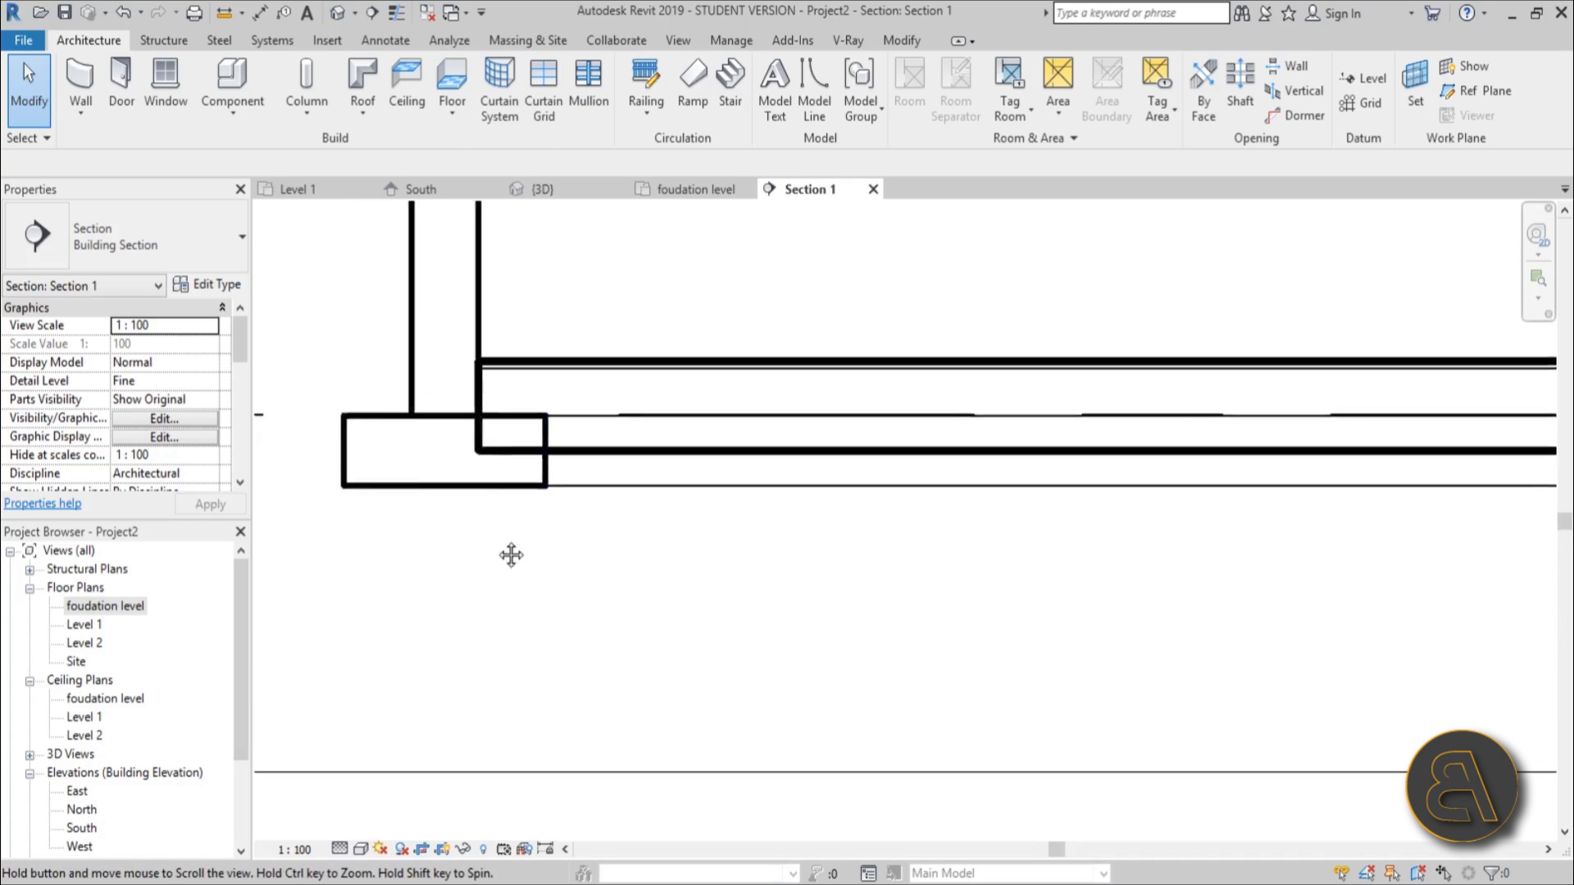
scroll(551, 566, up, 1)
Join the floor slab to the wall footing and the footing to the stacked wall at the section's left end.
click(901, 40)
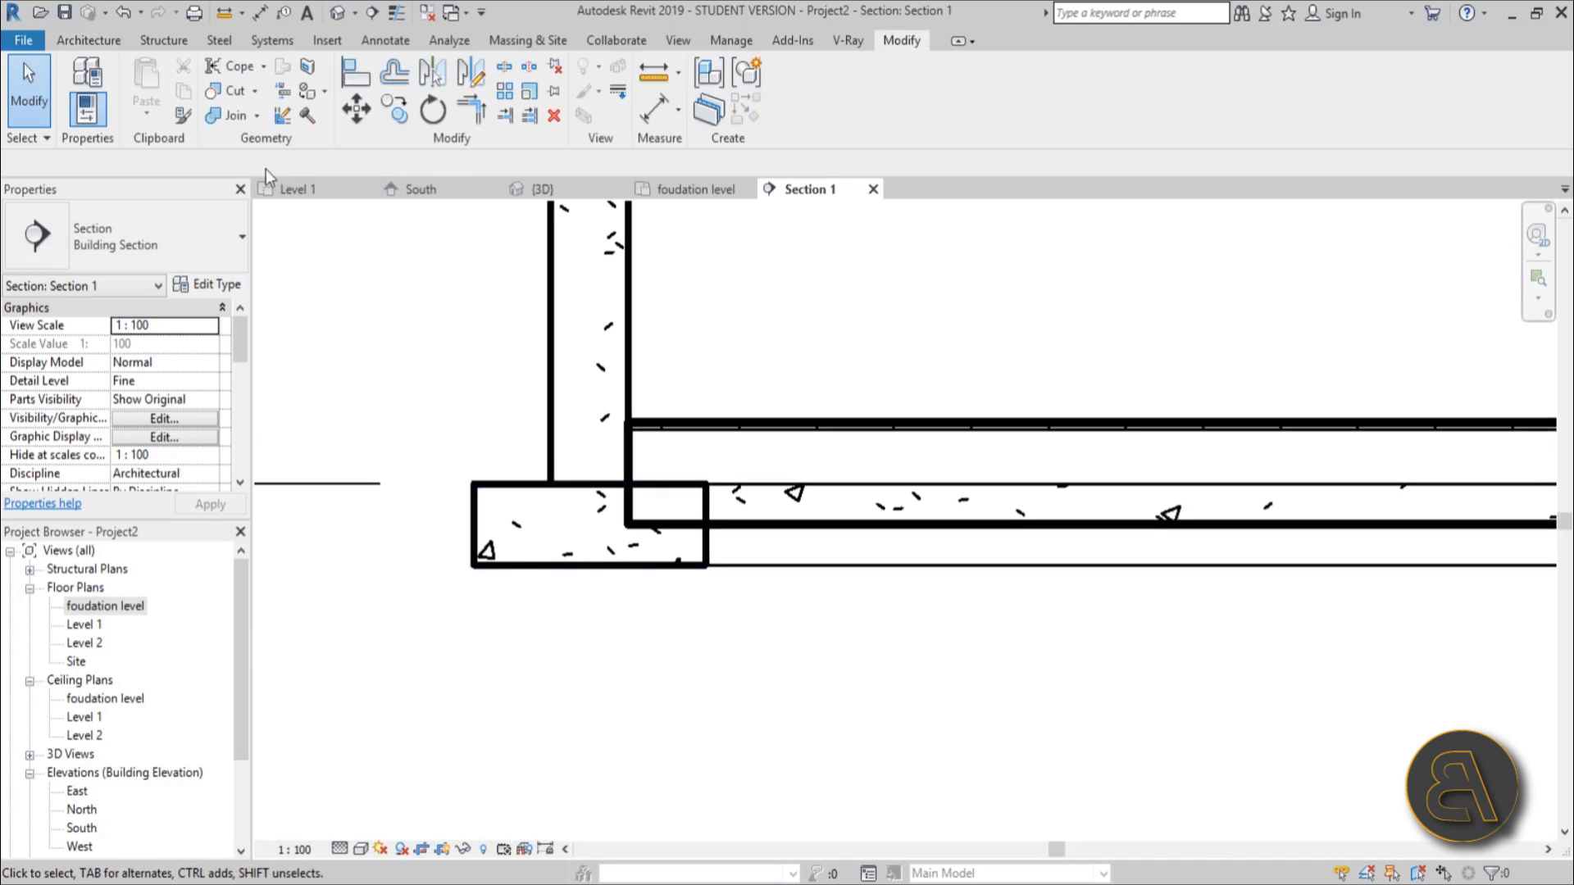
click(226, 117)
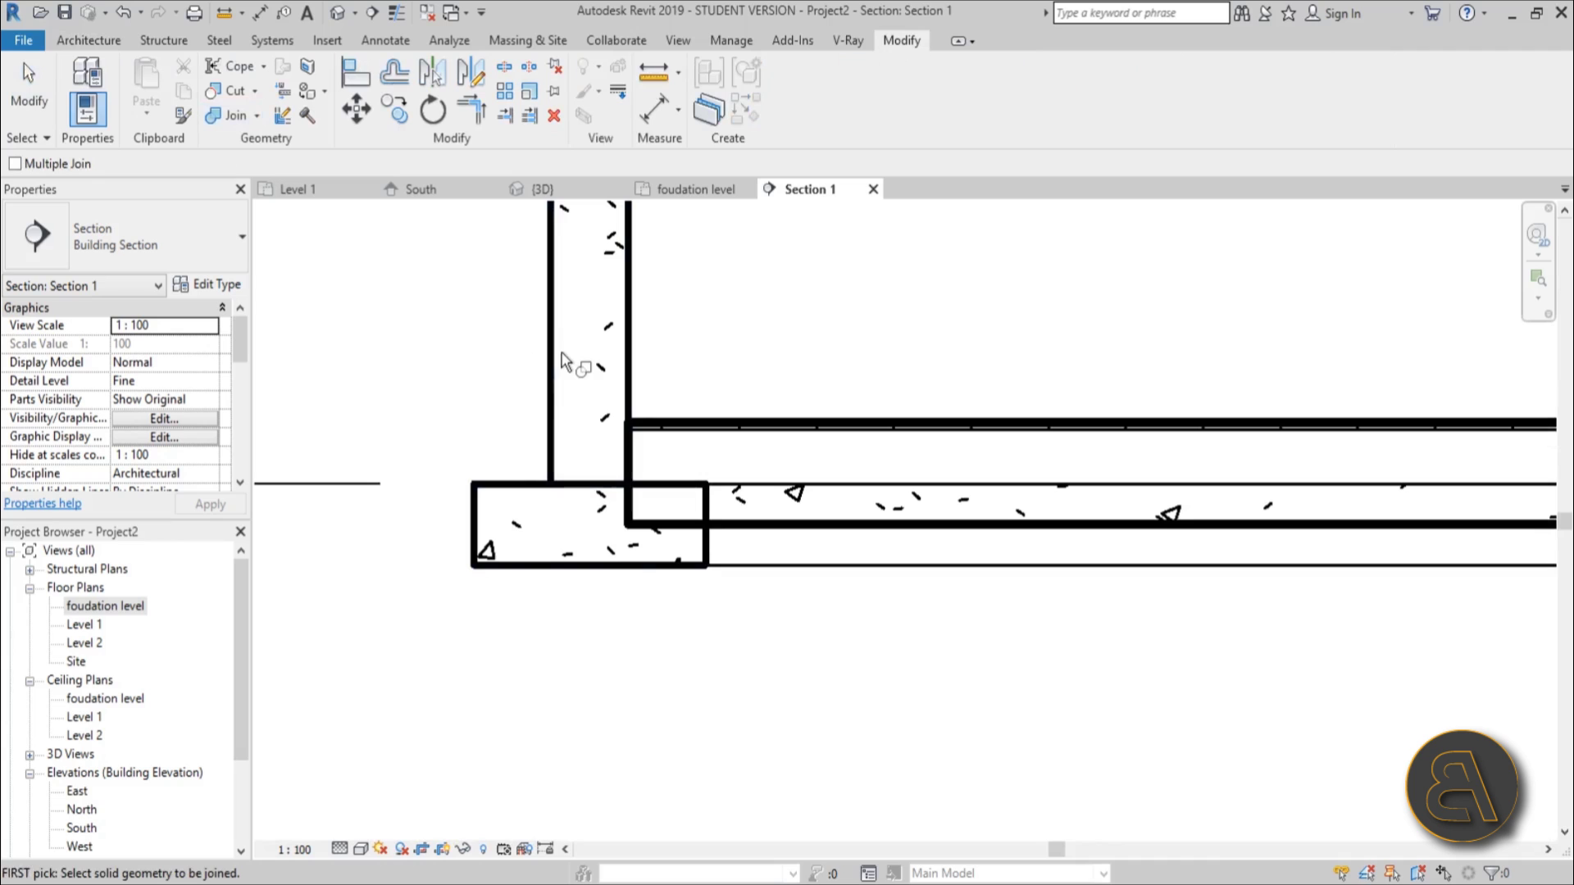
click(667, 425)
click(495, 490)
click(527, 495)
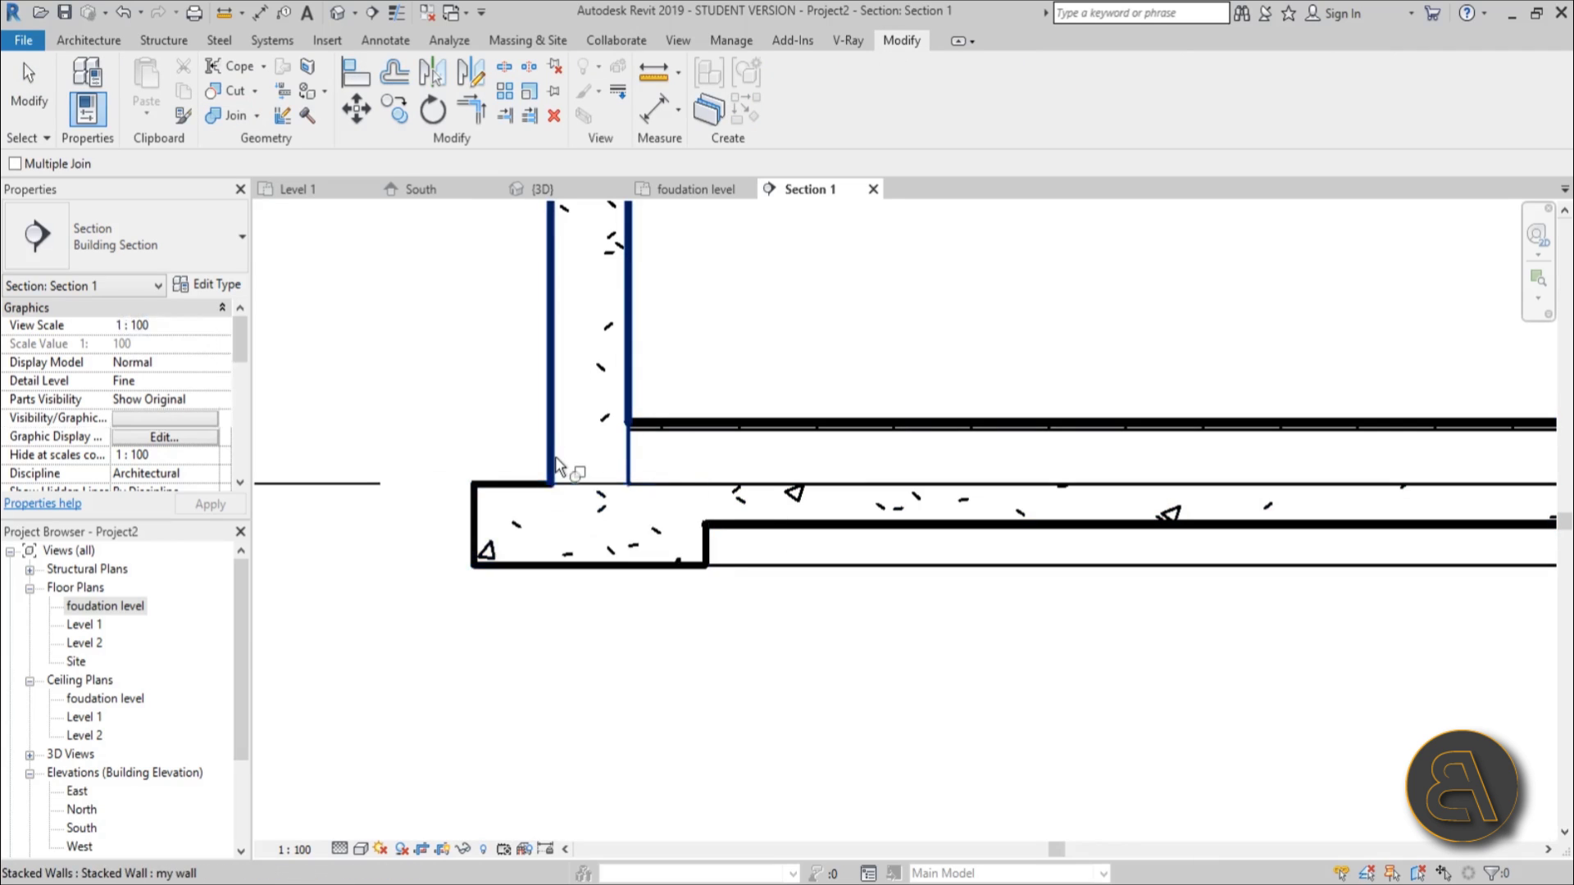
click(590, 459)
scroll(751, 431, down, 3)
scroll(456, 397, up, 5)
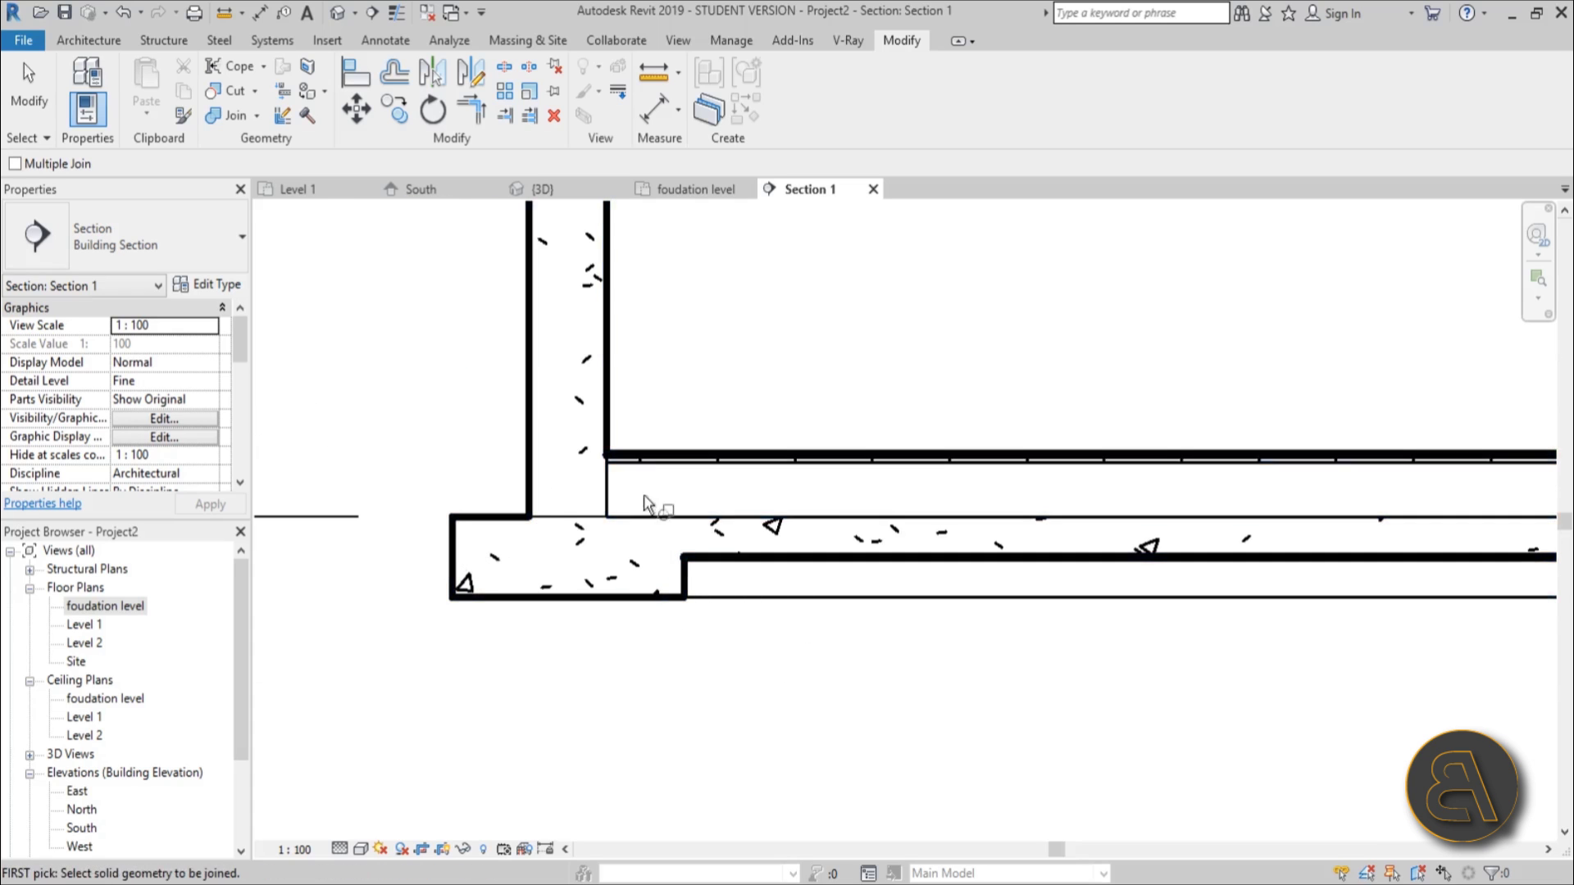
Join the floor slab, stacked wall and wall footing at the section's right end, and finish joining geometry.
scroll(583, 513, up, 3)
scroll(386, 450, down, 4)
middle_drag(386, 450, 520, 499)
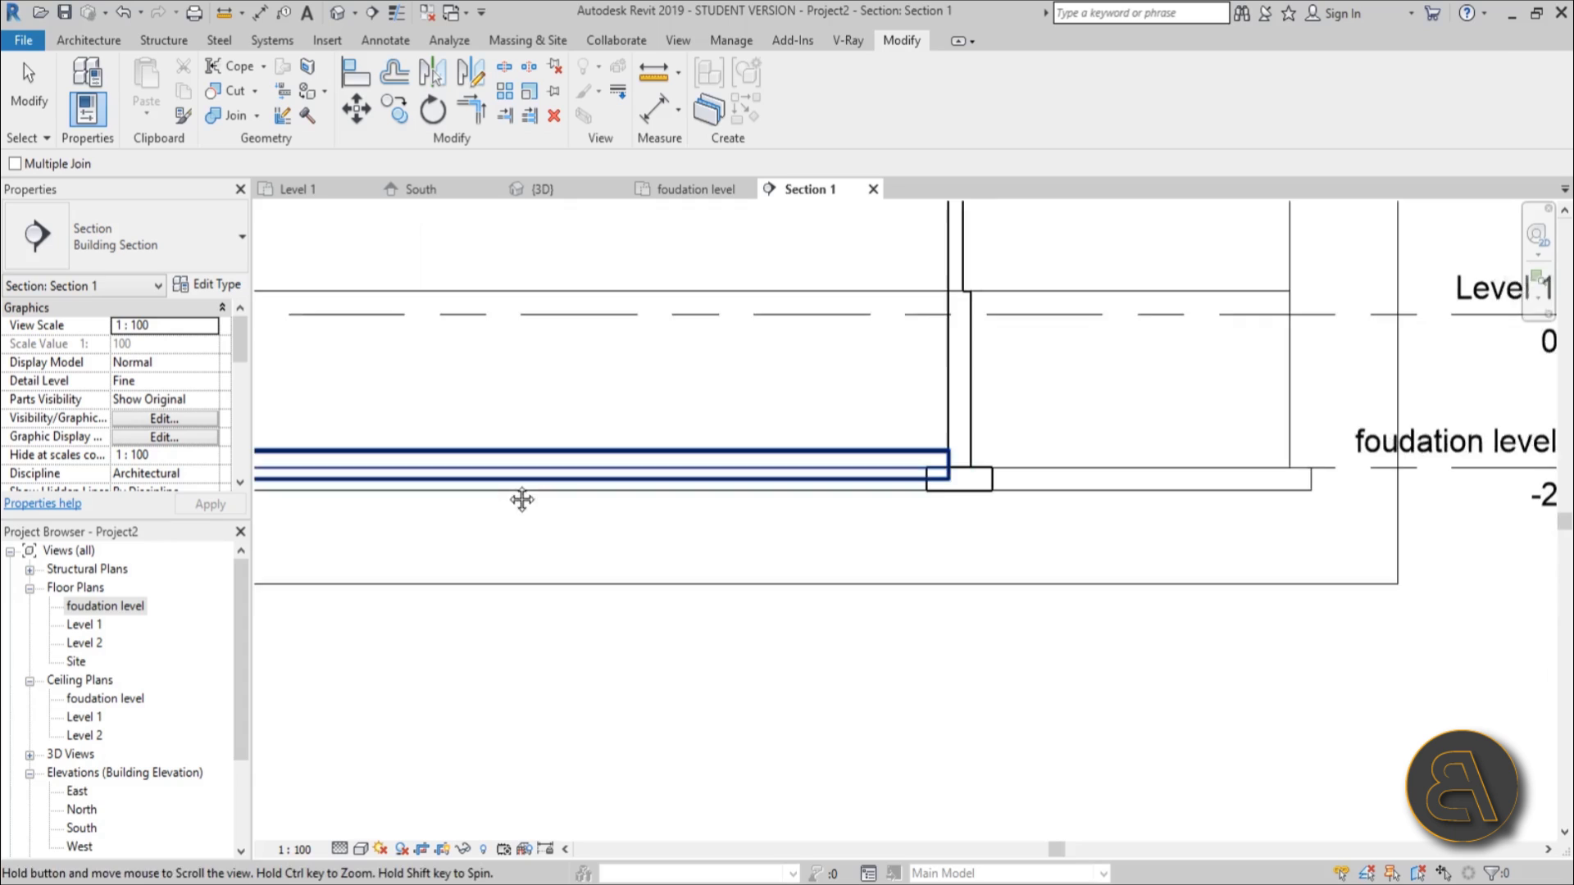
scroll(1004, 442, up, 3)
click(1053, 420)
click(1117, 426)
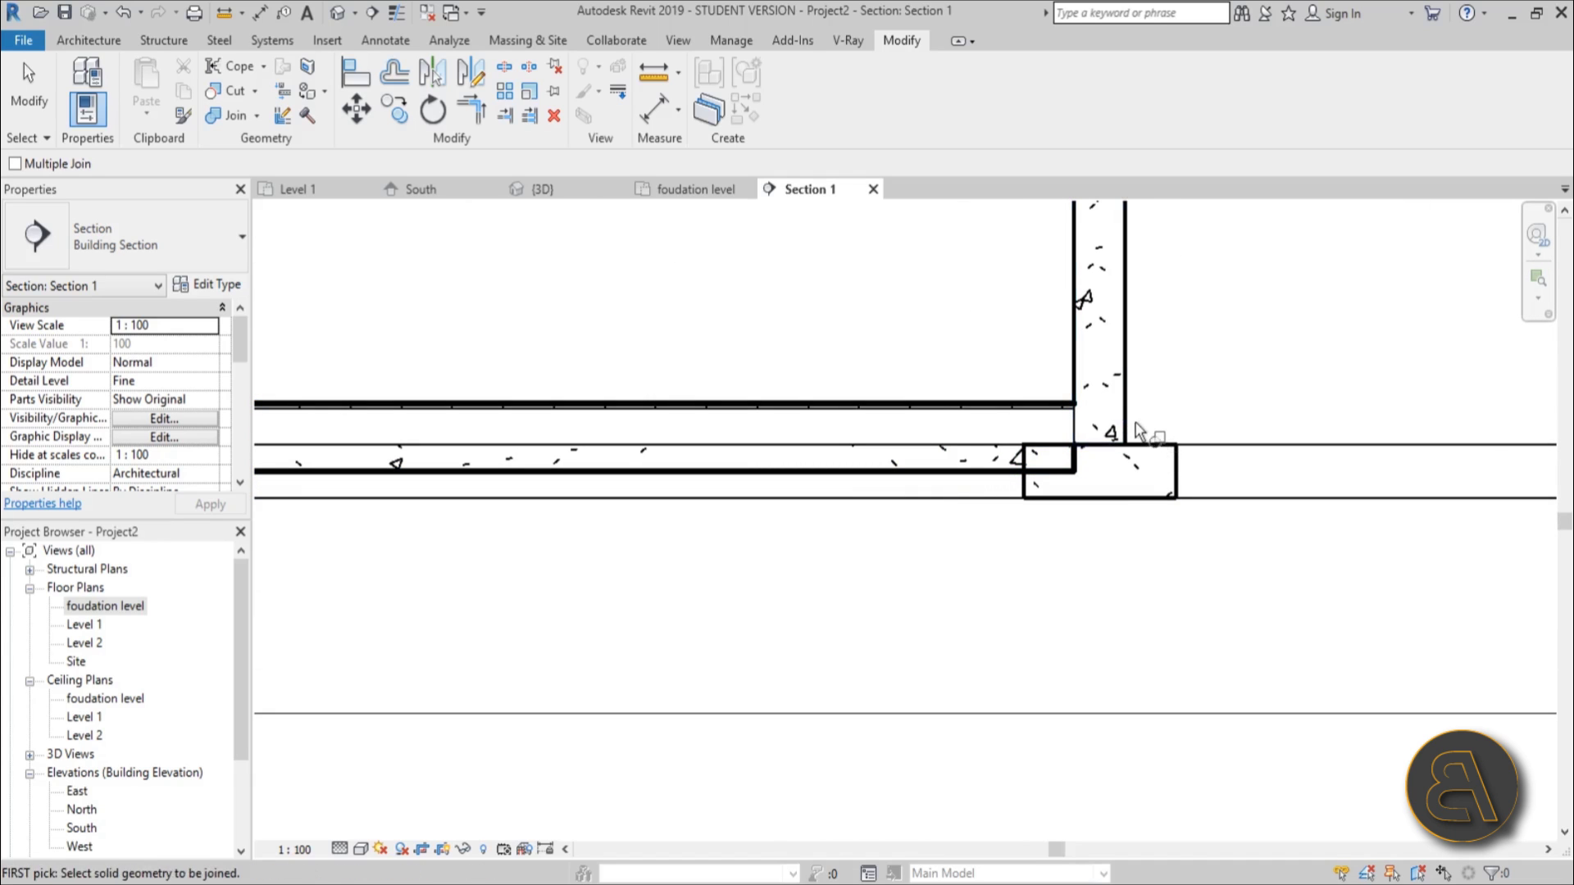
click(1136, 469)
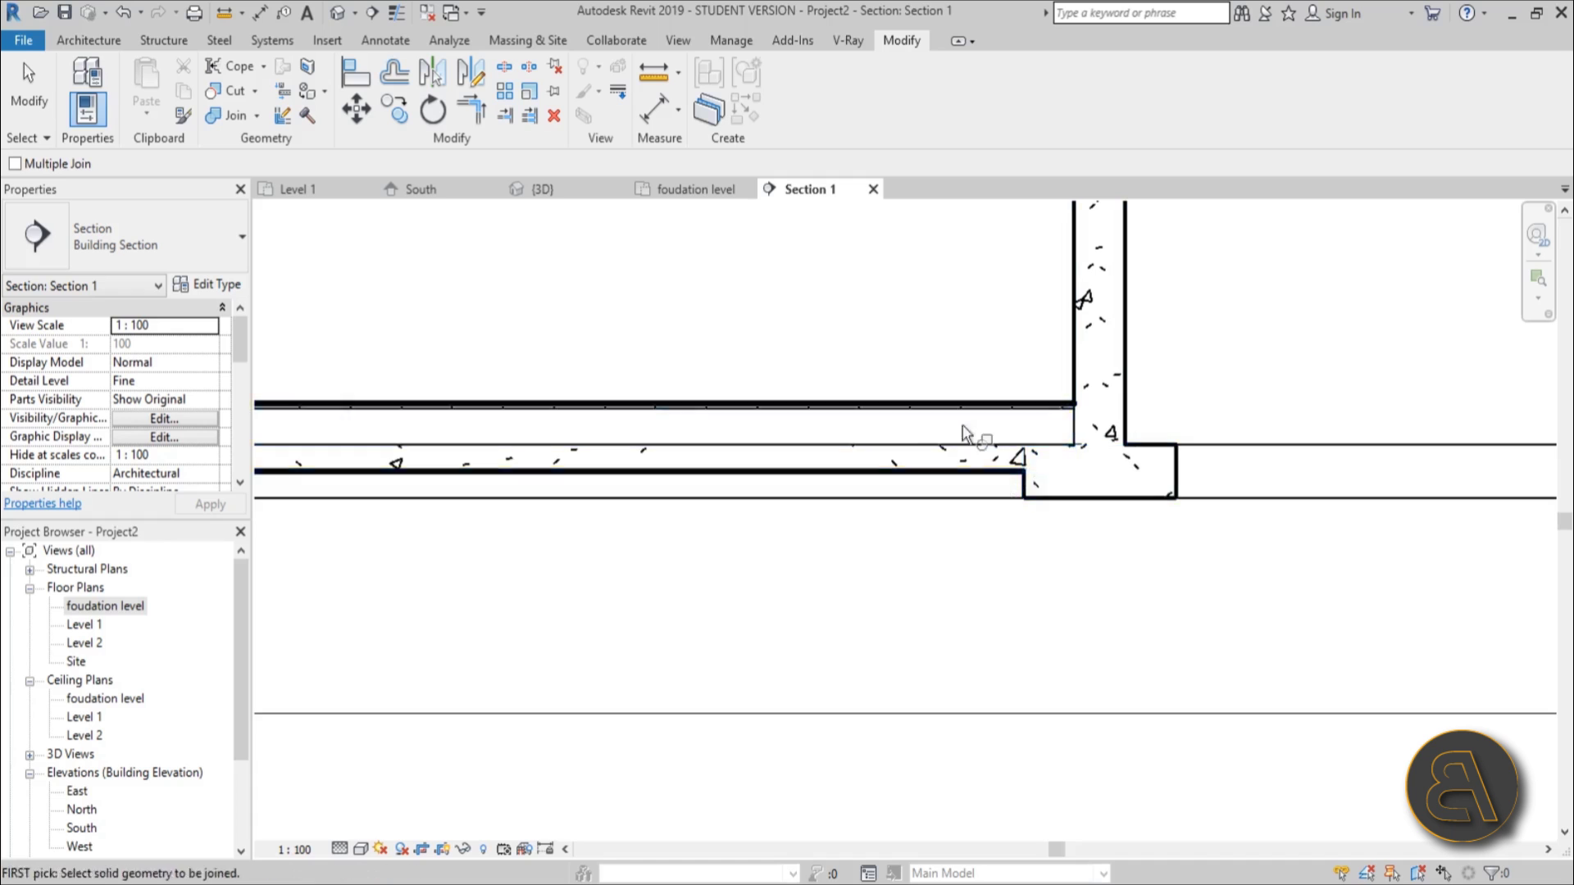
scroll(943, 460, down, 5)
scroll(820, 504, up, 5)
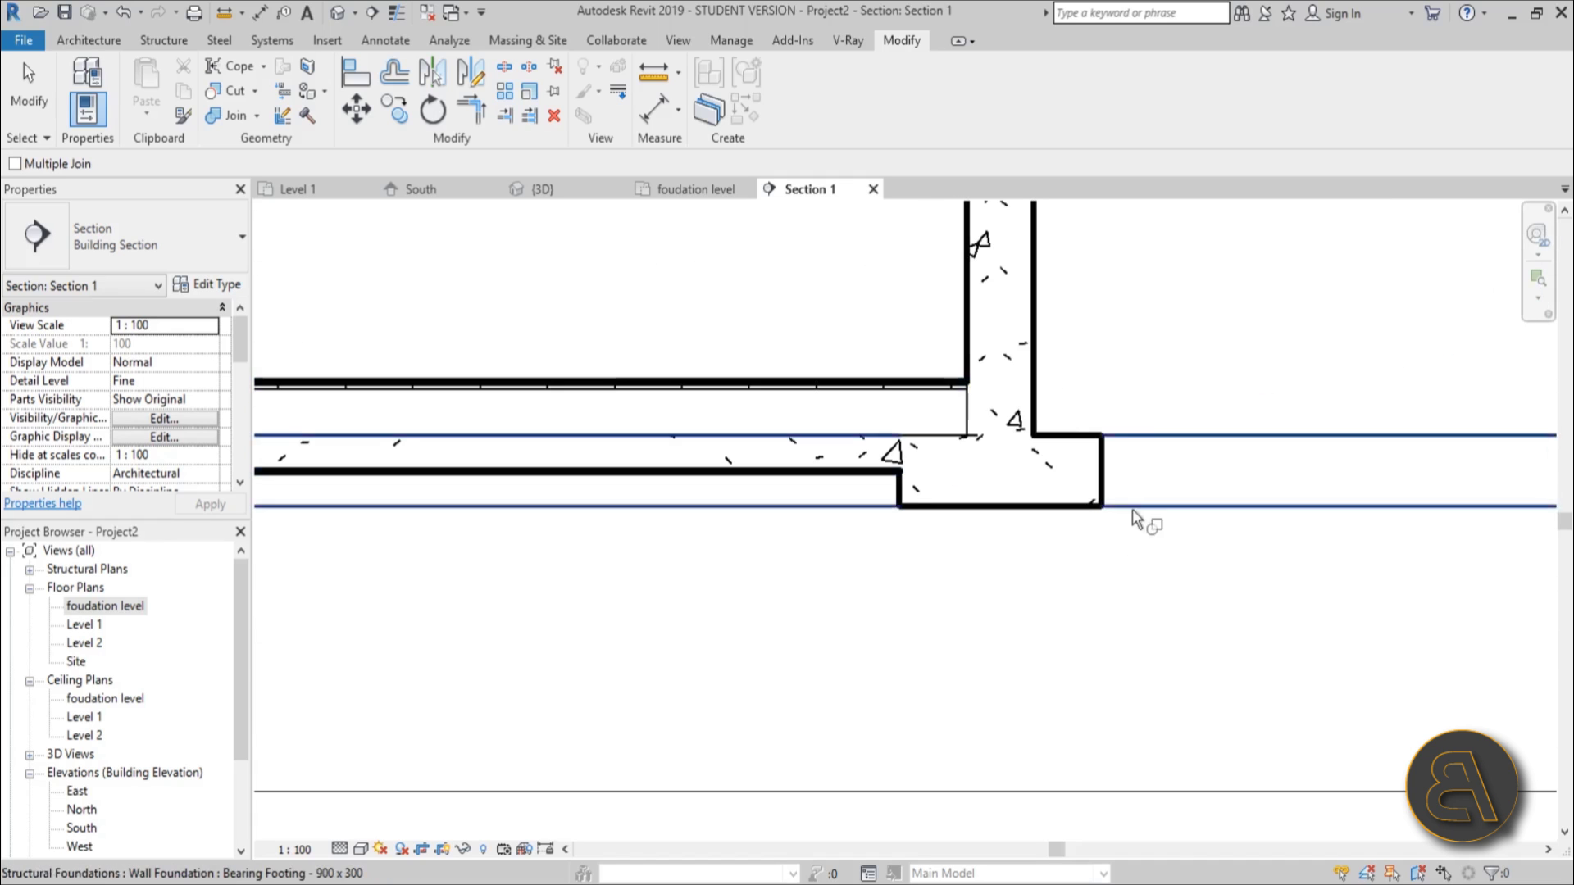
scroll(1113, 504, down, 6)
key(Escape)
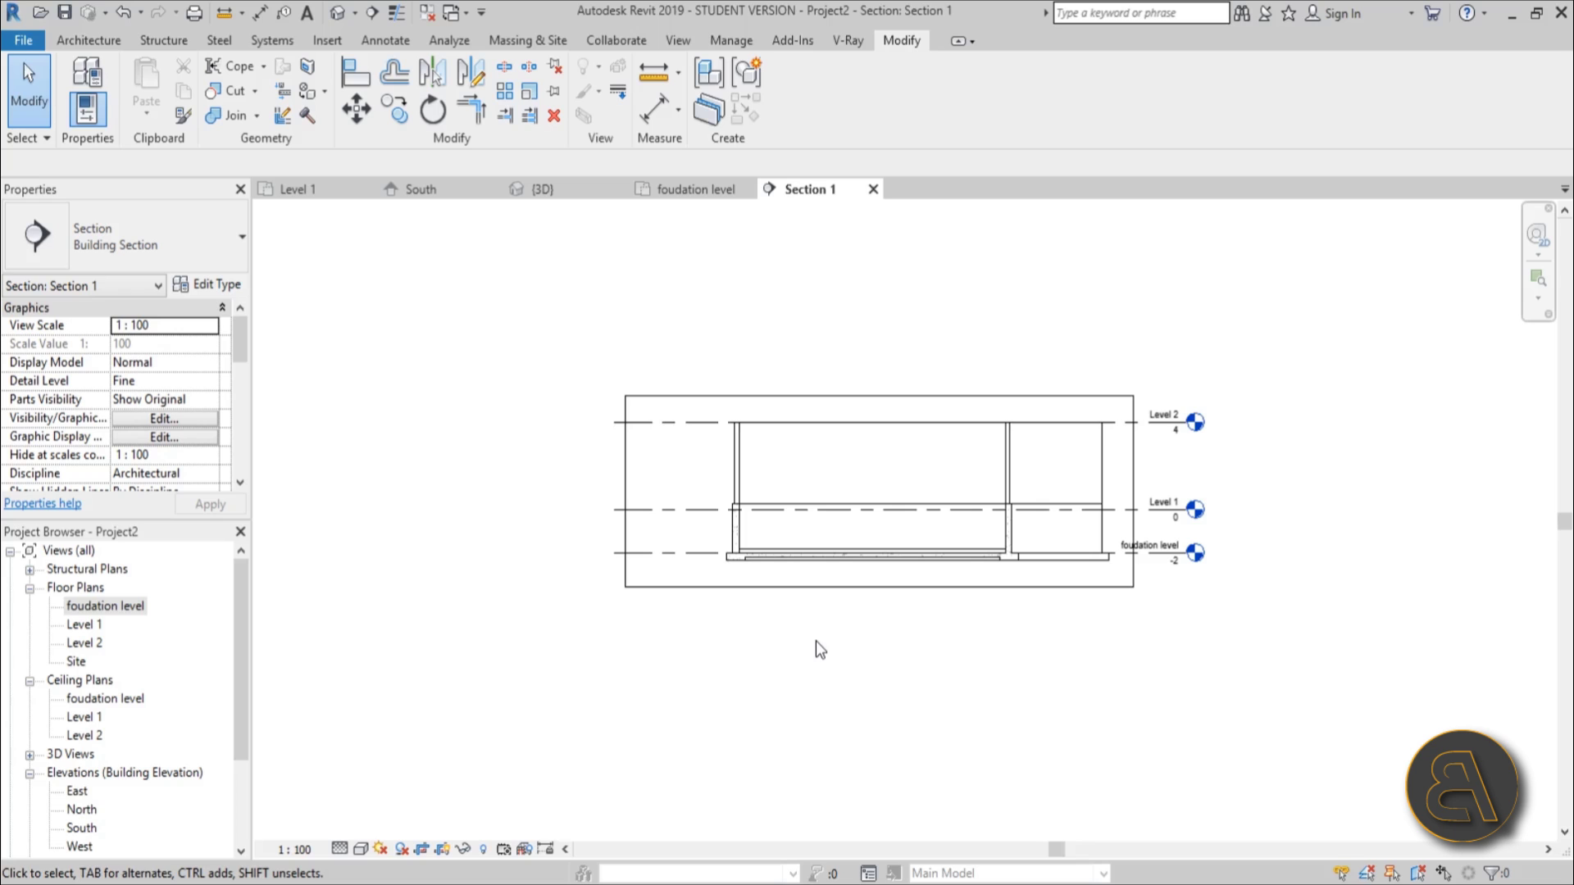
Open the 3D view and select the bearing footing beneath the building's left-hand wall from below.
scroll(812, 337, up, 3)
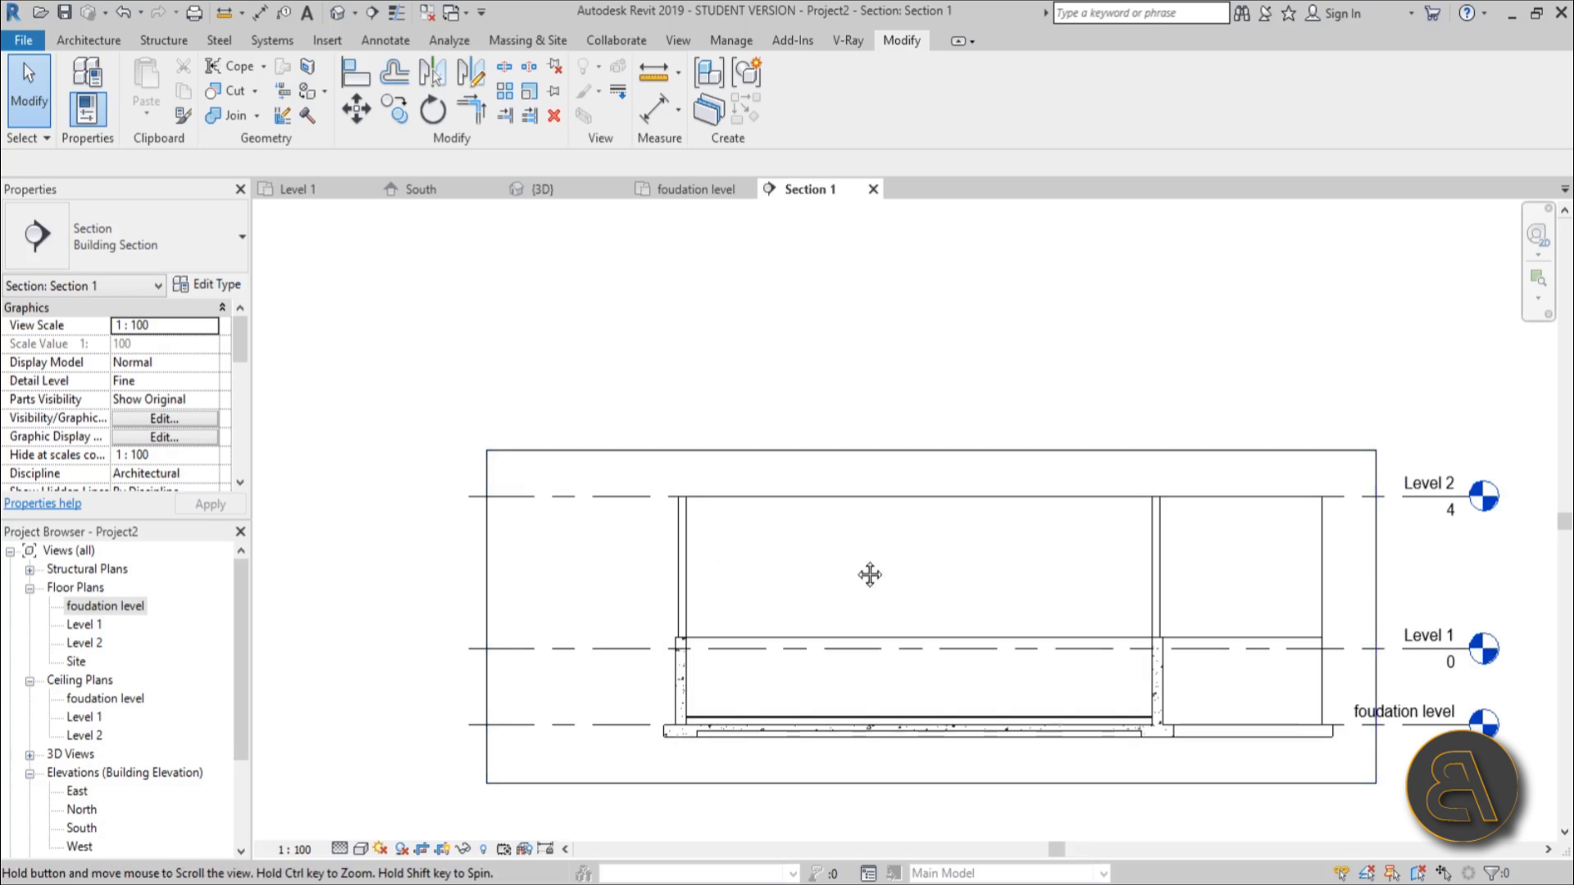
middle_drag(867, 573, 783, 514)
click(337, 12)
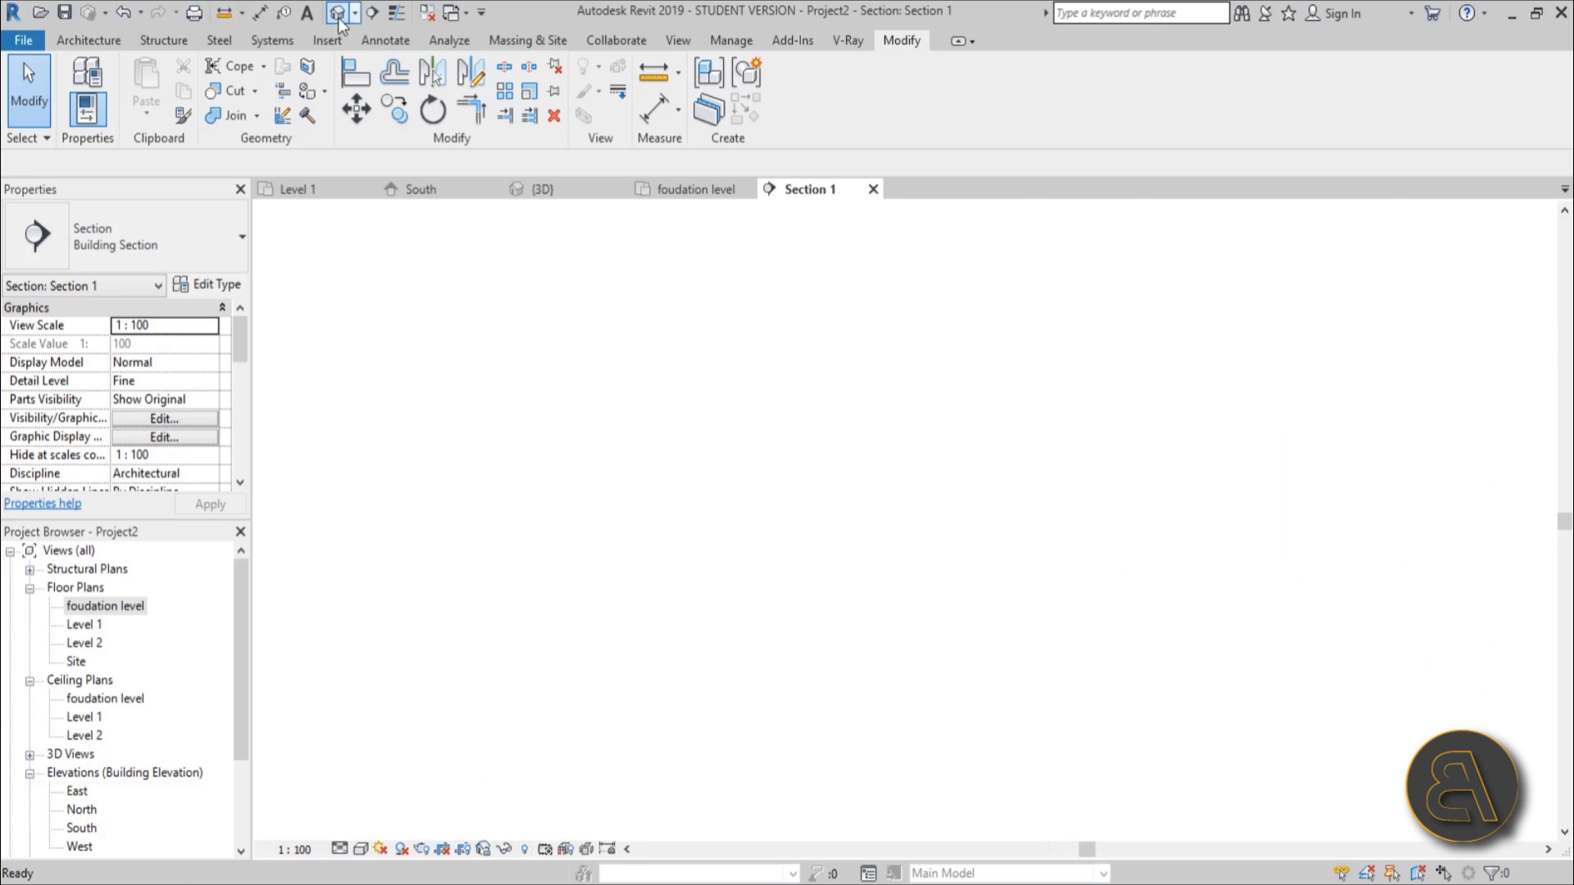
shift+middle_drag(1089, 633, 618, 652)
click(707, 492)
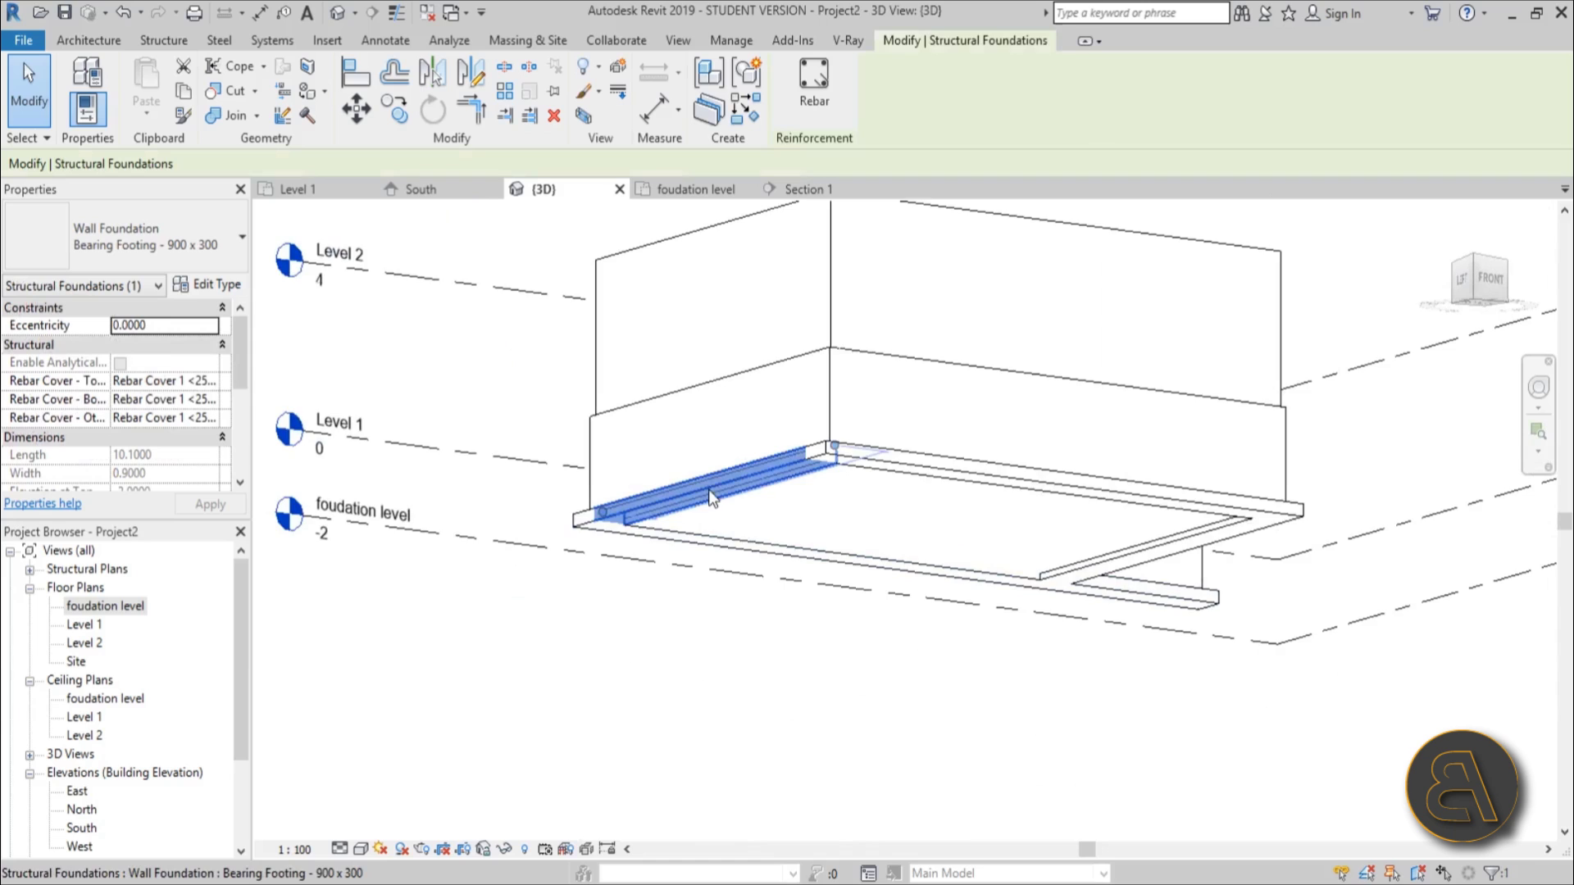
scroll(680, 491, up, 3)
Set the Default End Extension Length of the Bearing Footing - 900 x 300 type to 0.3.
click(200, 249)
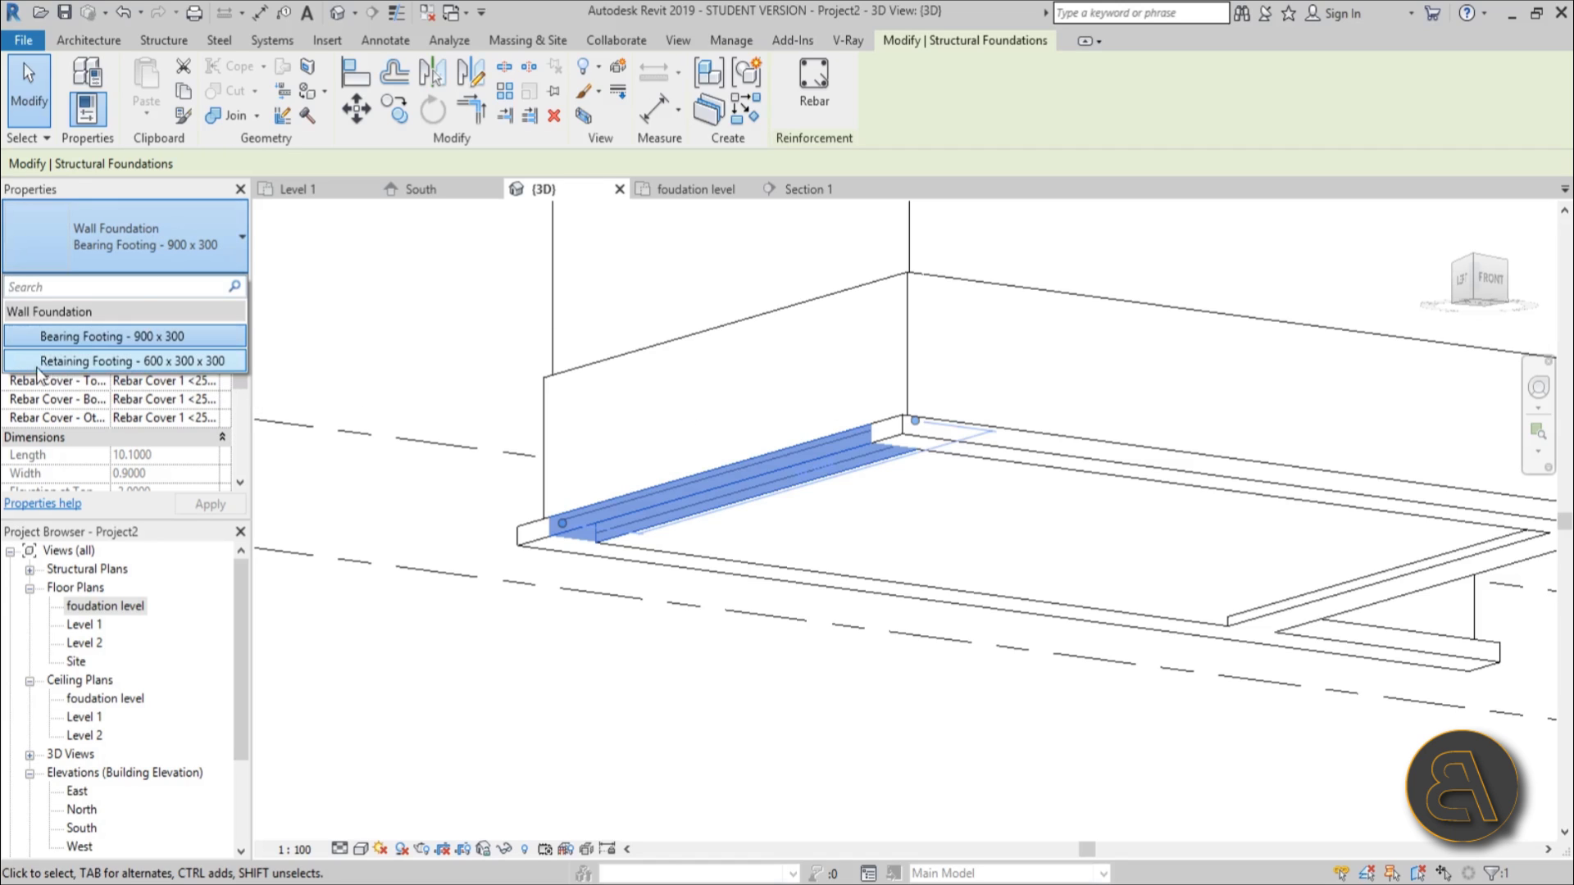
click(141, 238)
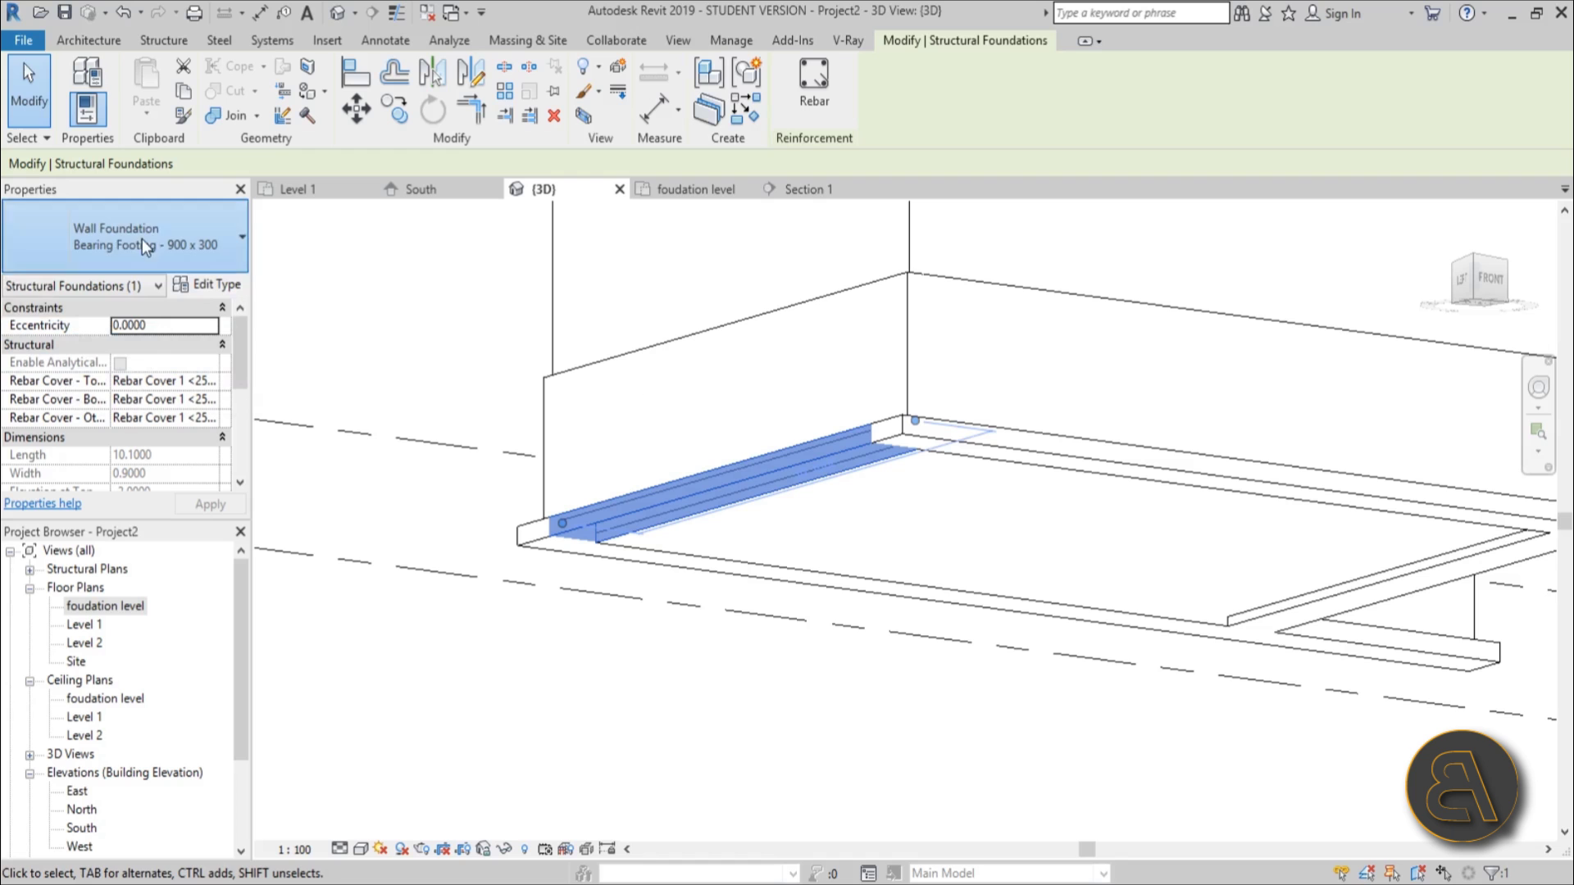
click(206, 289)
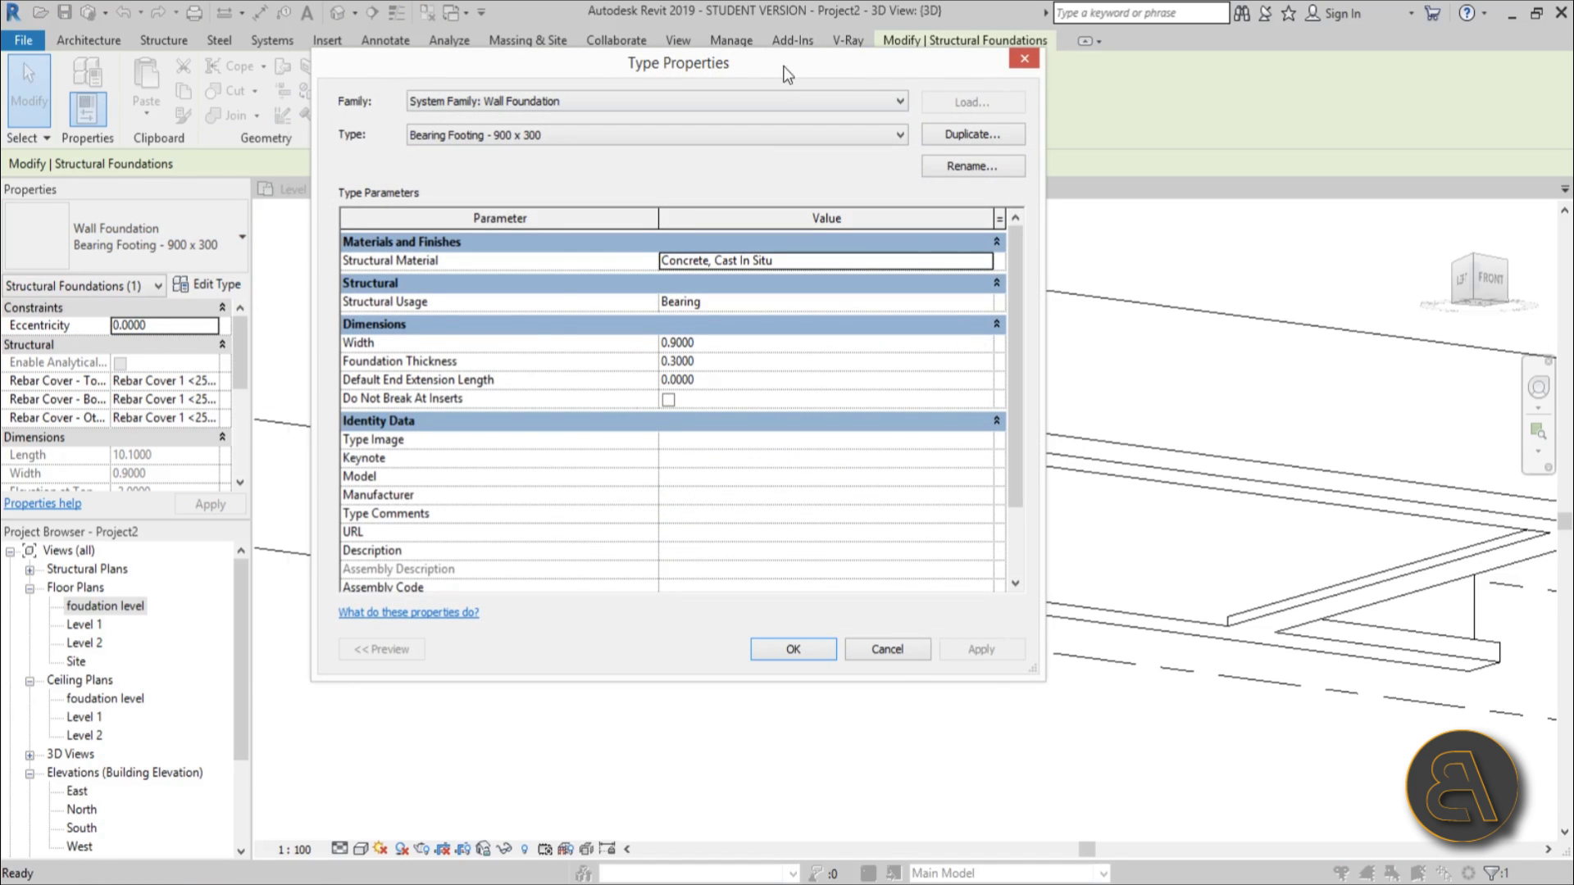
drag(787, 74, 564, 68)
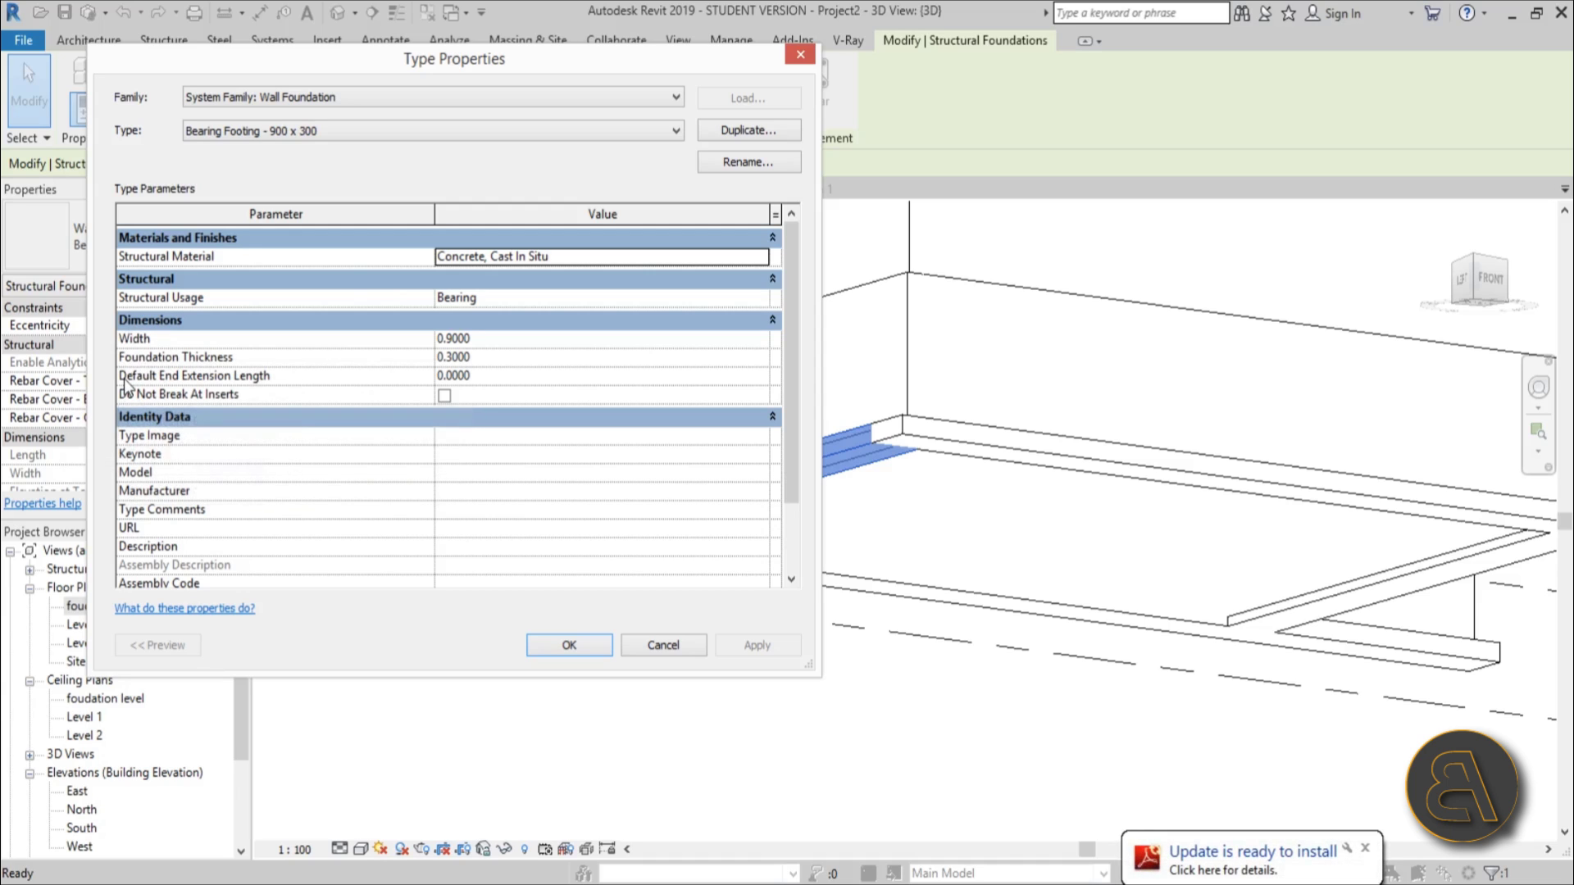
mouse_move(185, 387)
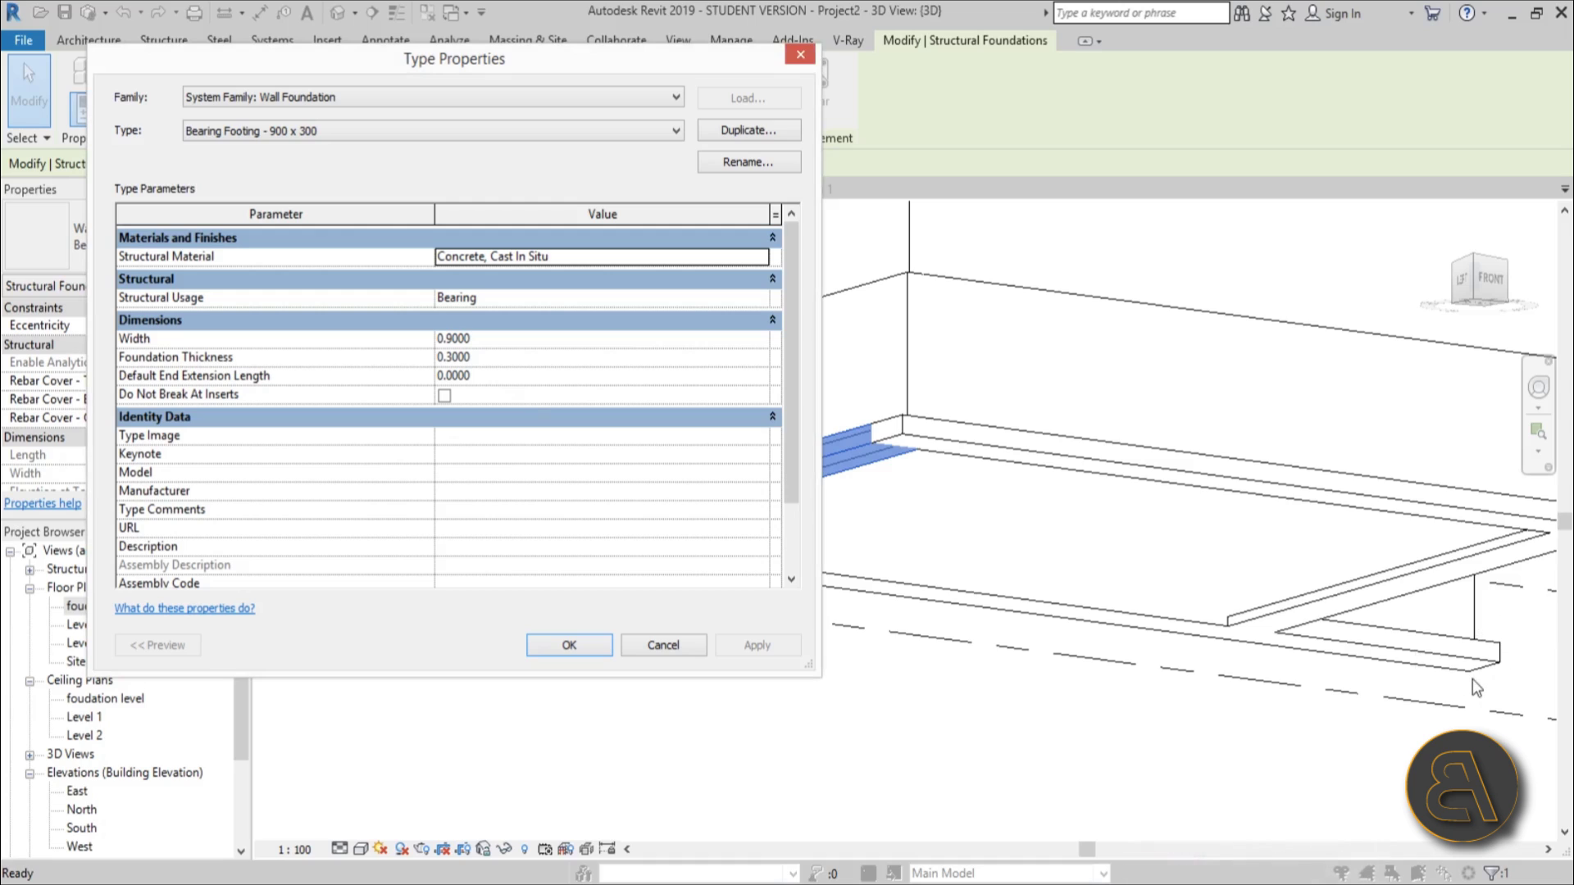
click(490, 377)
text(.3)
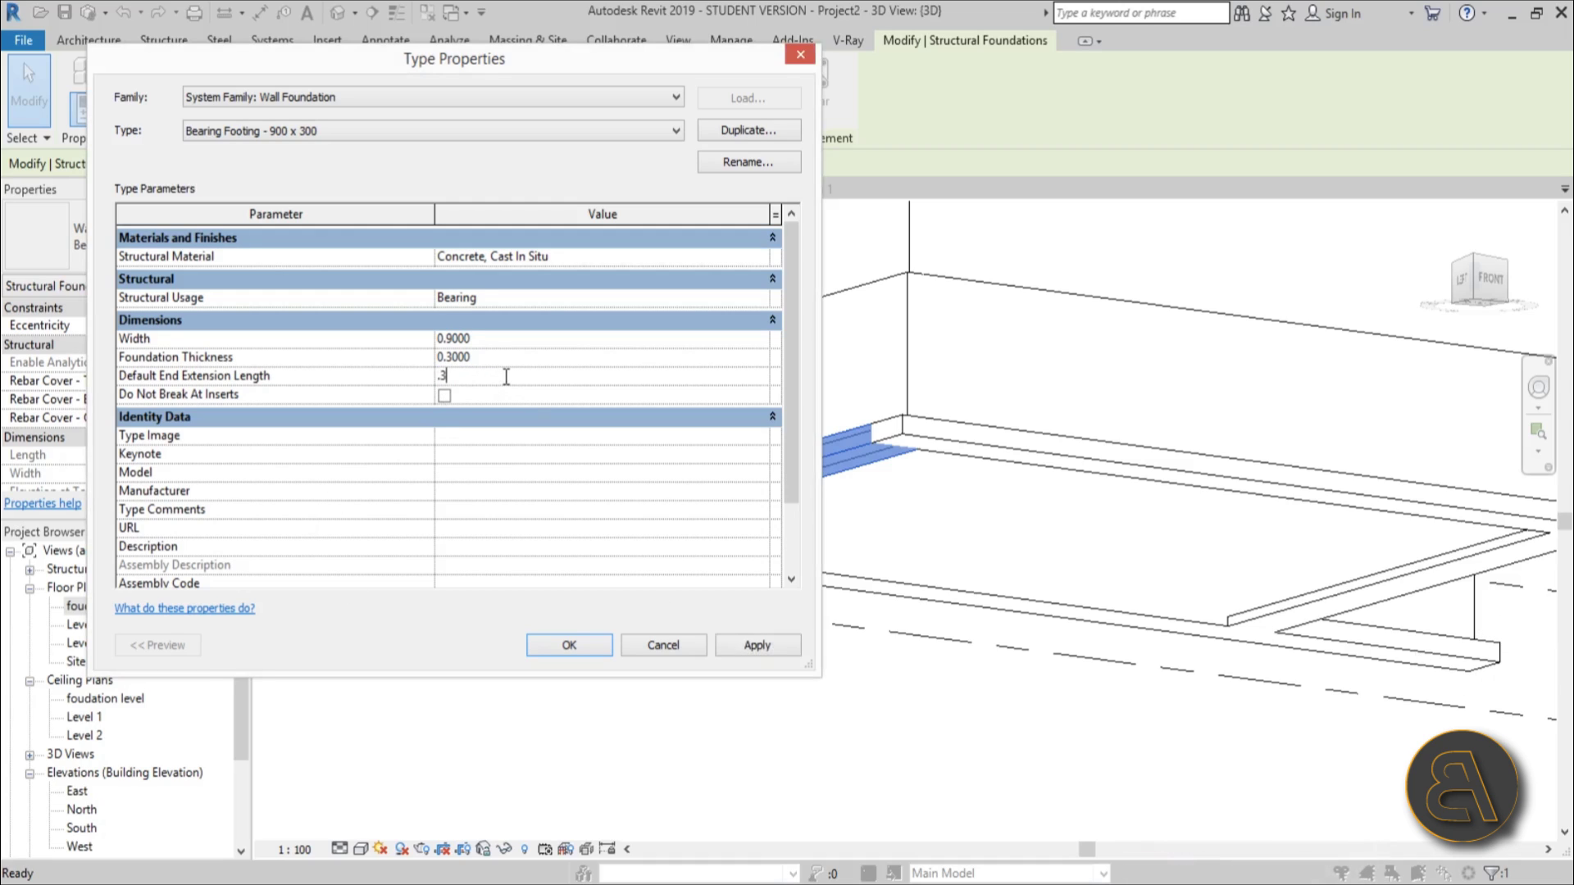
key(Return)
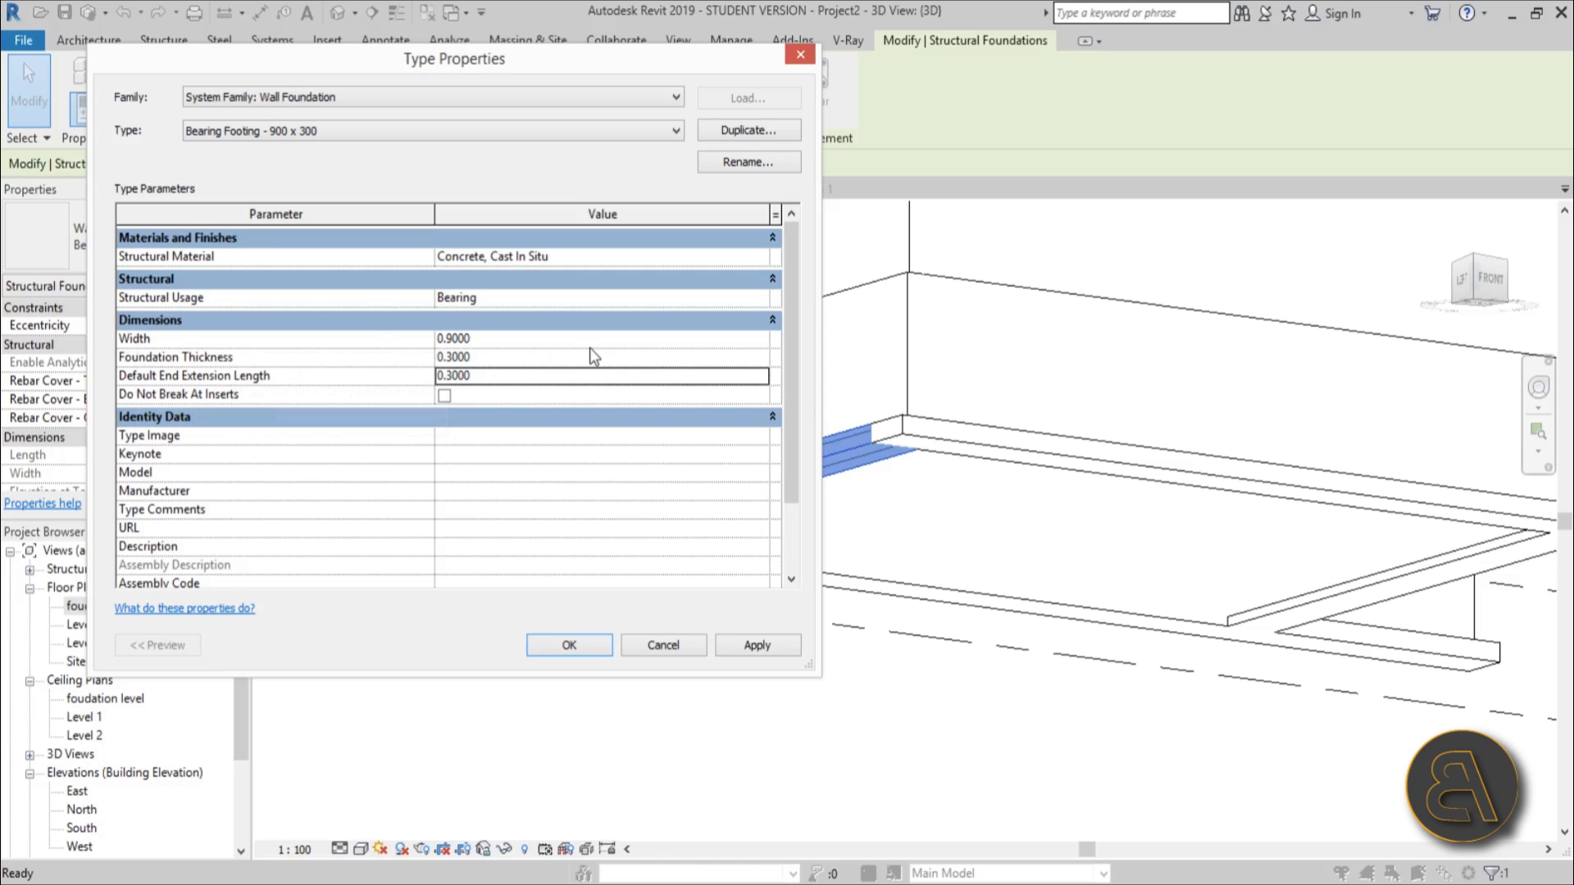
Change the selected wall footing to the Retaining Footing - 600 x 300 x 300 type and accept the type properties.
click(300, 129)
click(283, 159)
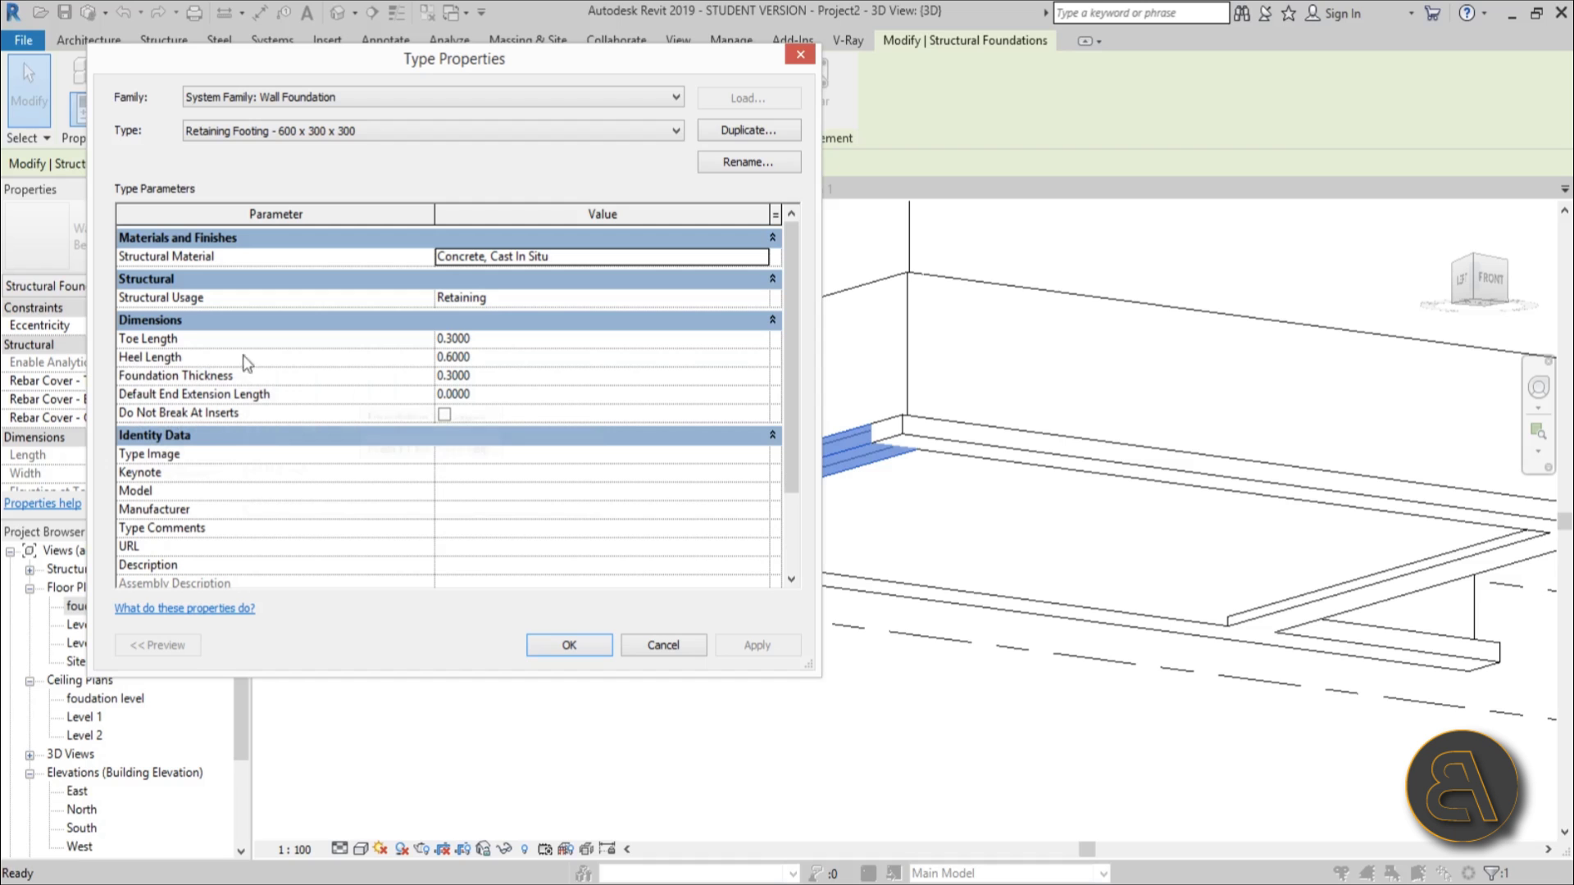
click(609, 642)
click(913, 534)
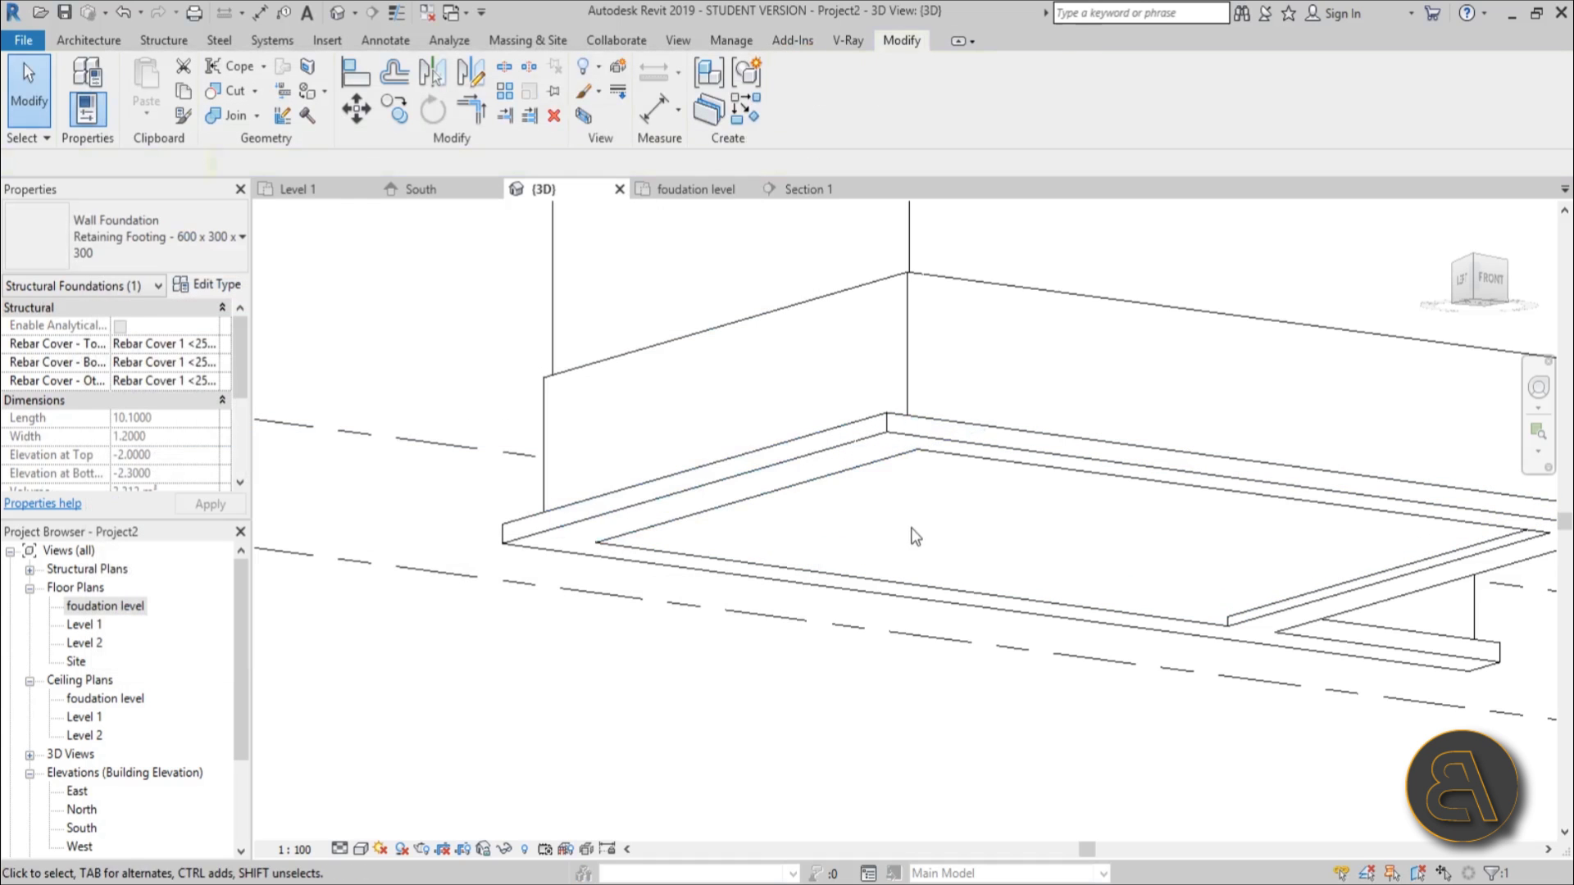
Open the foudation level floor plan and examine the retaining footing's extent beside the left-hand wall.
shift+middle_drag(958, 506, 812, 434)
double_click(98, 609)
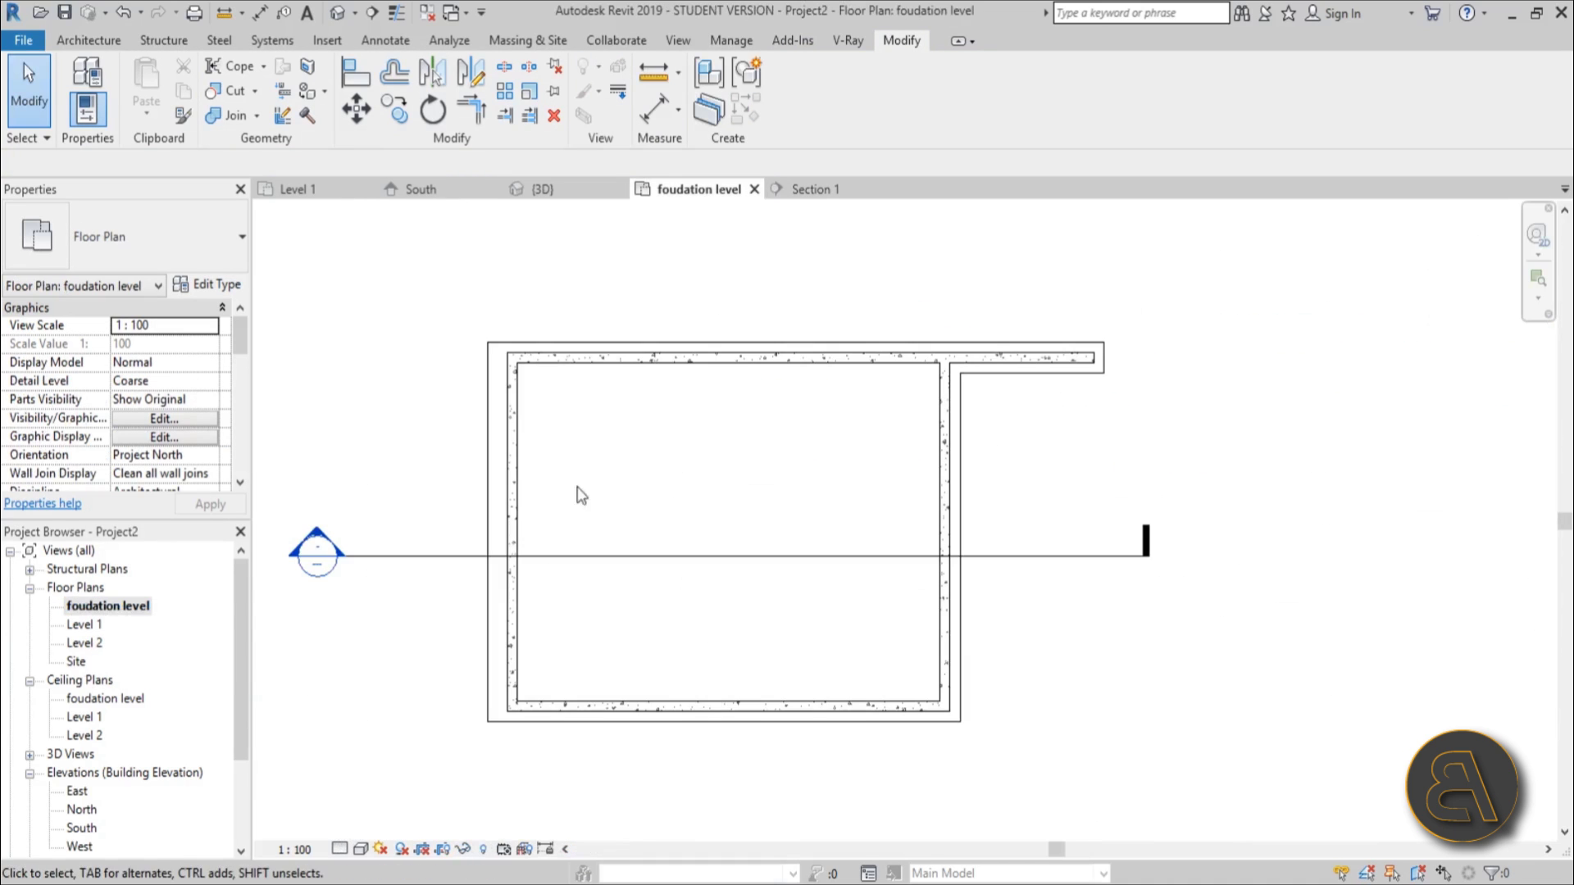
scroll(907, 484, up, 3)
click(466, 340)
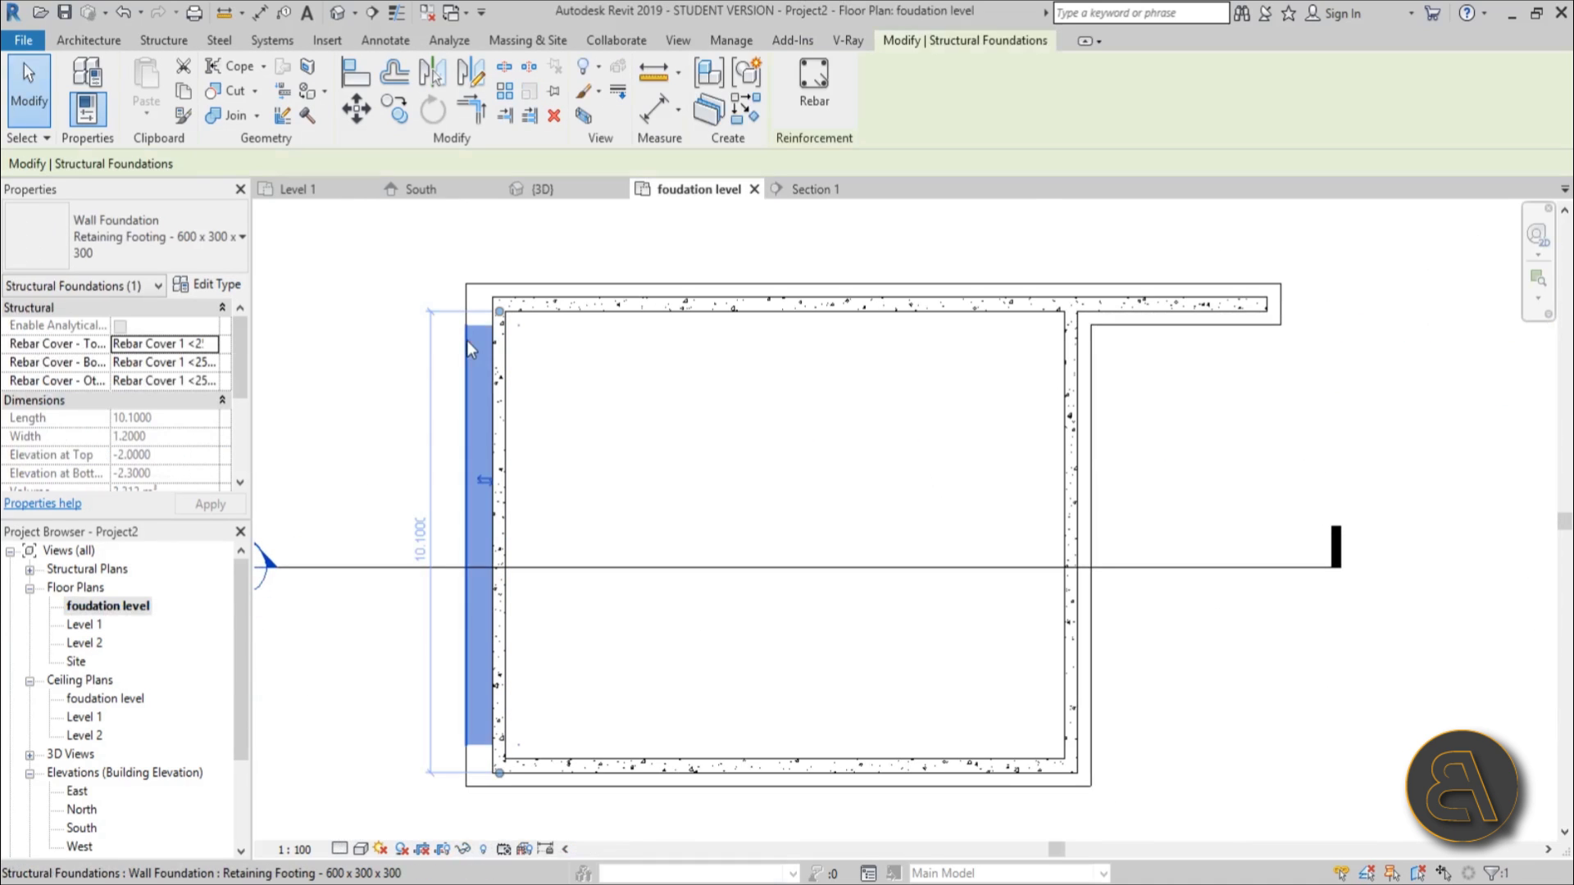
click(631, 554)
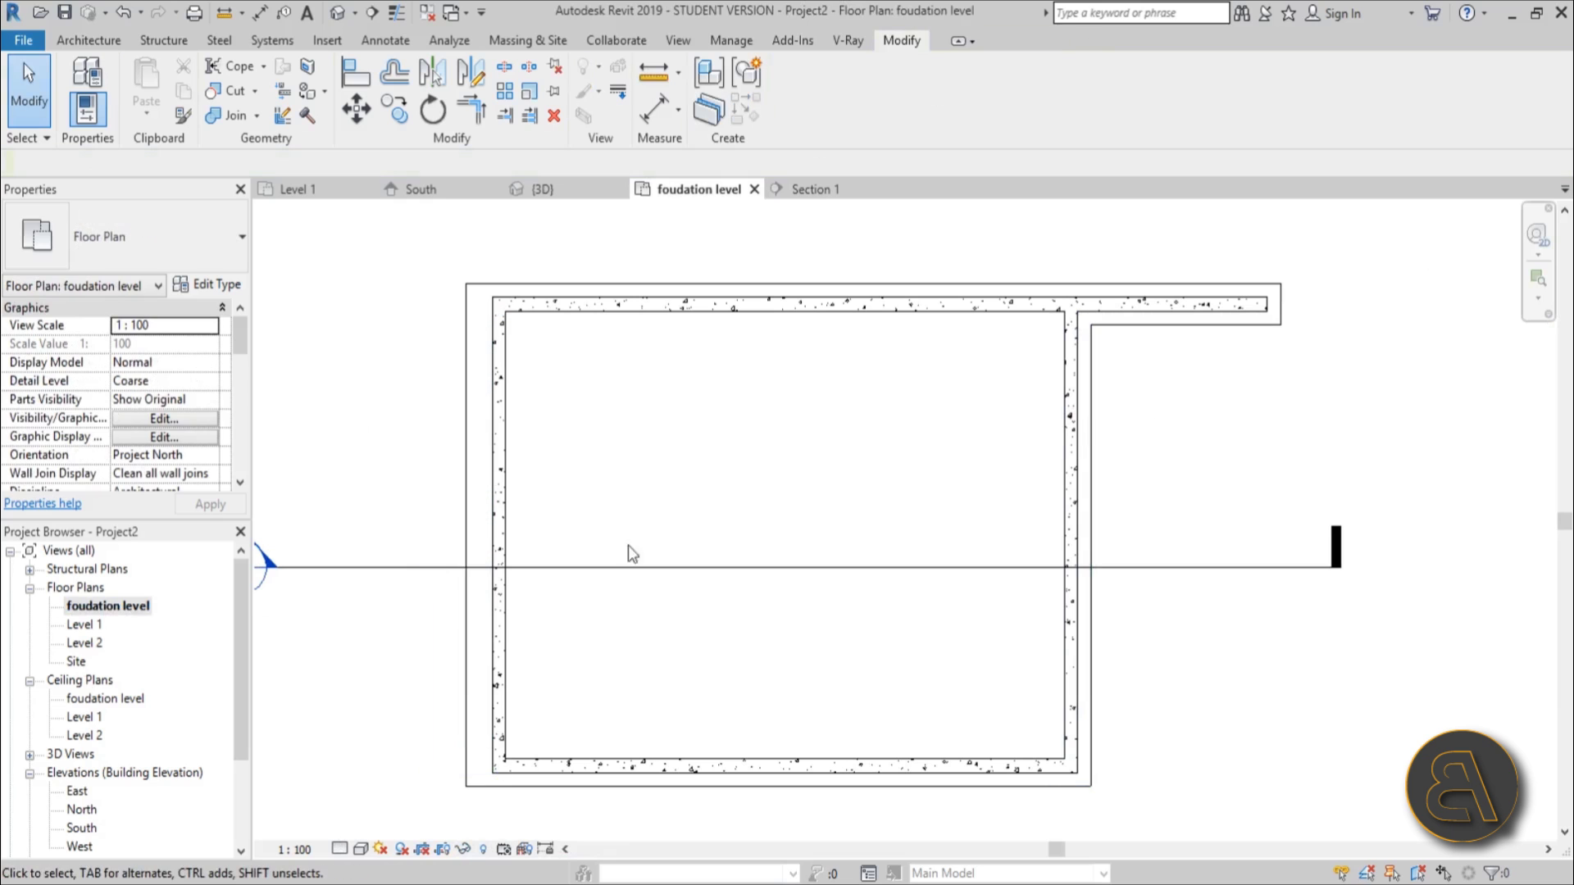
Return to the 3D view and set its visual style to Wireframe.
click(337, 14)
shift+middle_drag(829, 481, 505, 703)
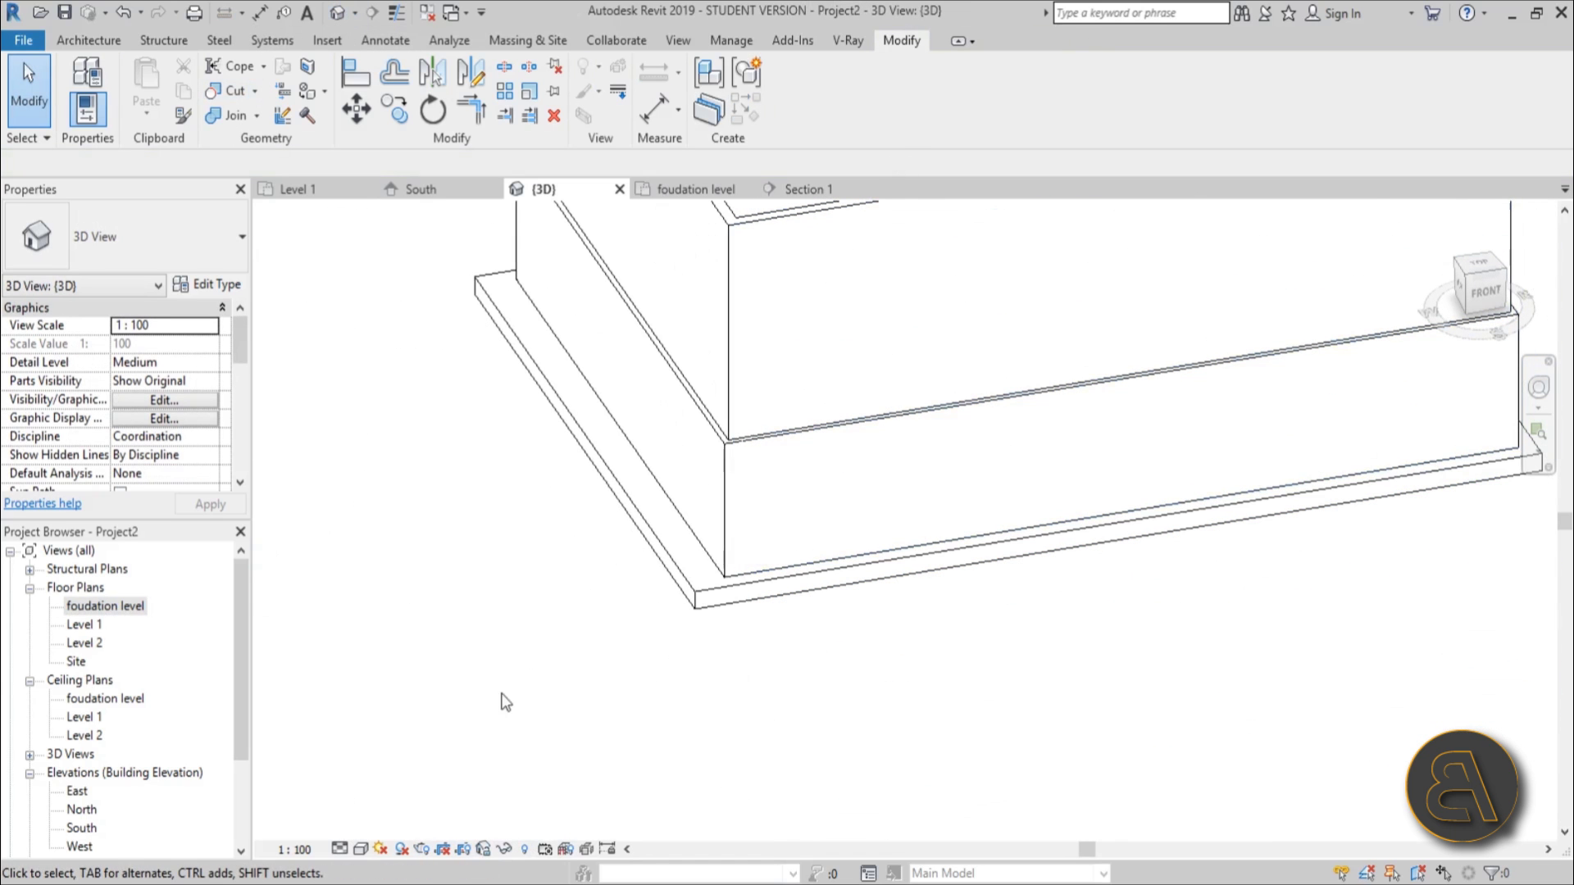
click(361, 850)
click(505, 724)
shift+middle_drag(871, 701, 815, 341)
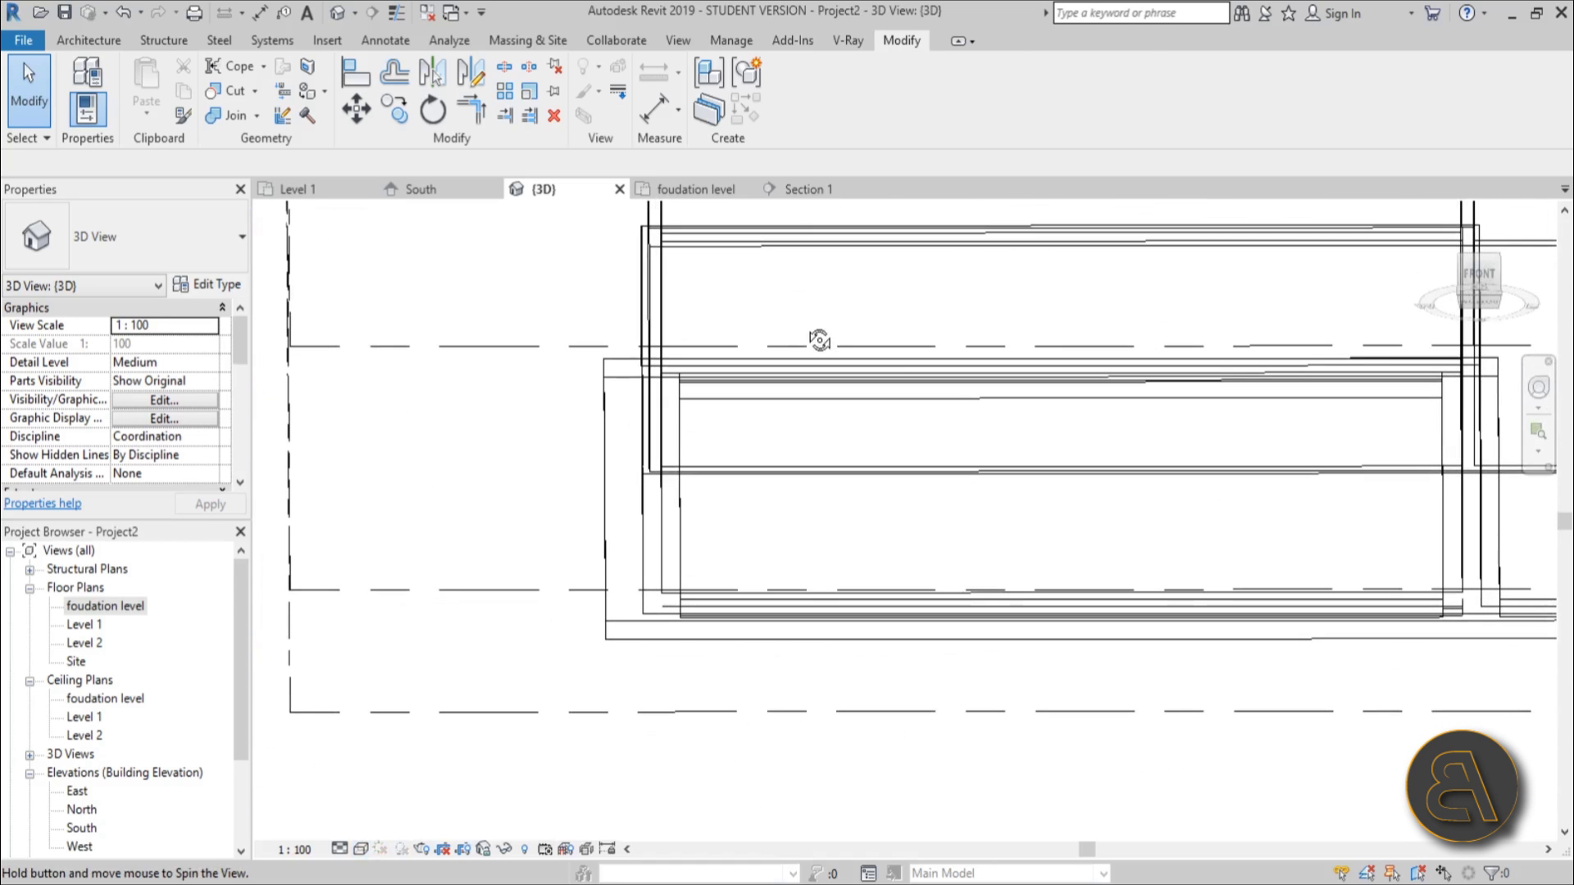
View the wireframe model from below and select the retaining footing to inspect its toe and heel.
click(1476, 295)
scroll(946, 423, up, 6)
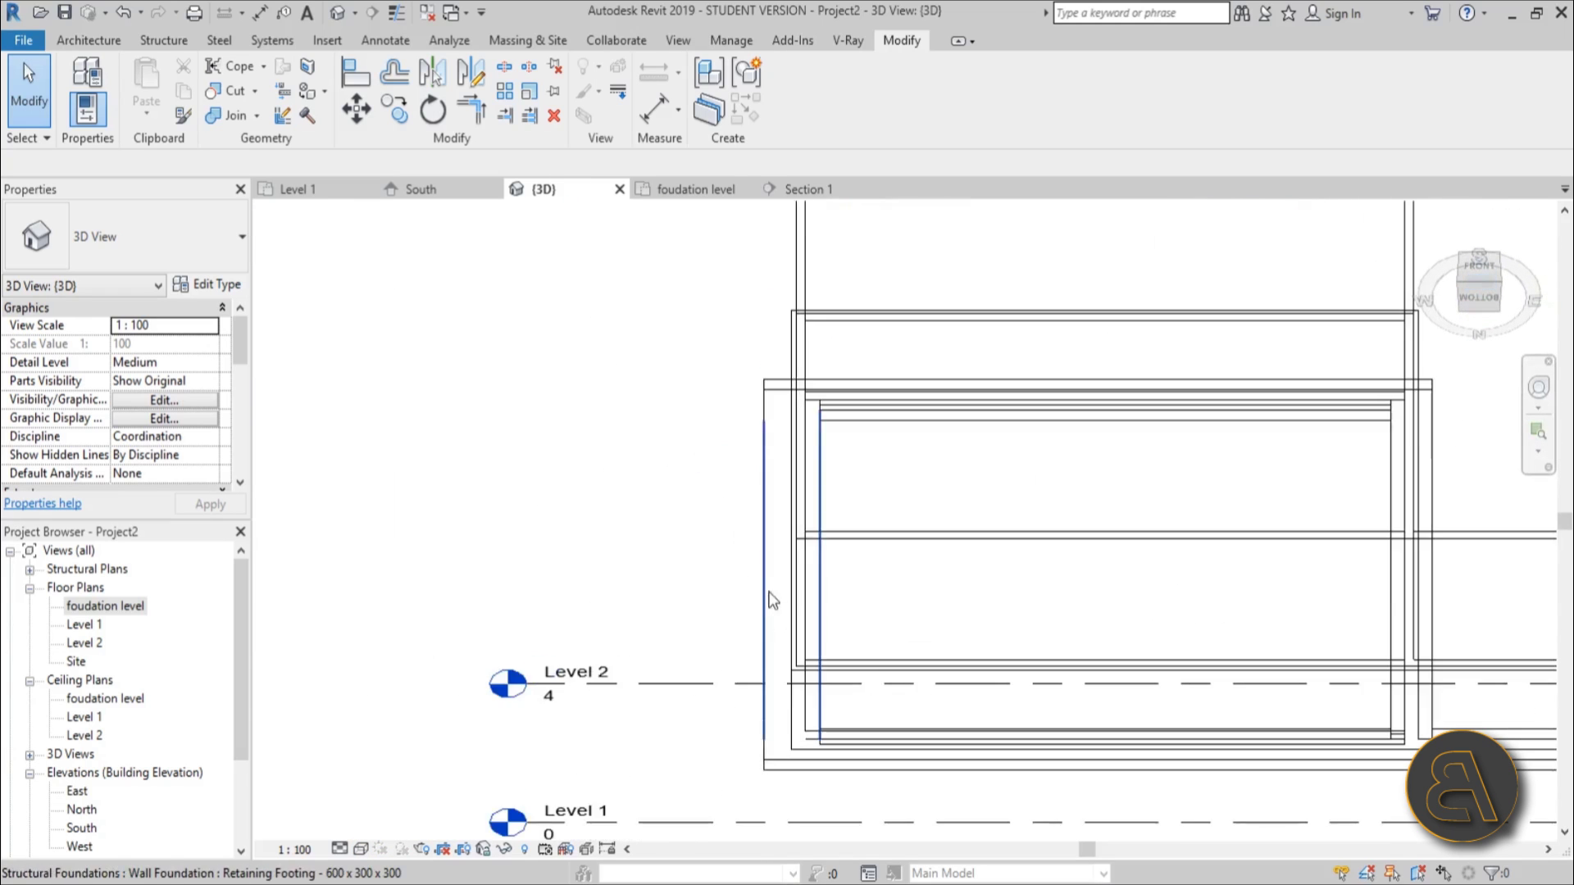
click(815, 554)
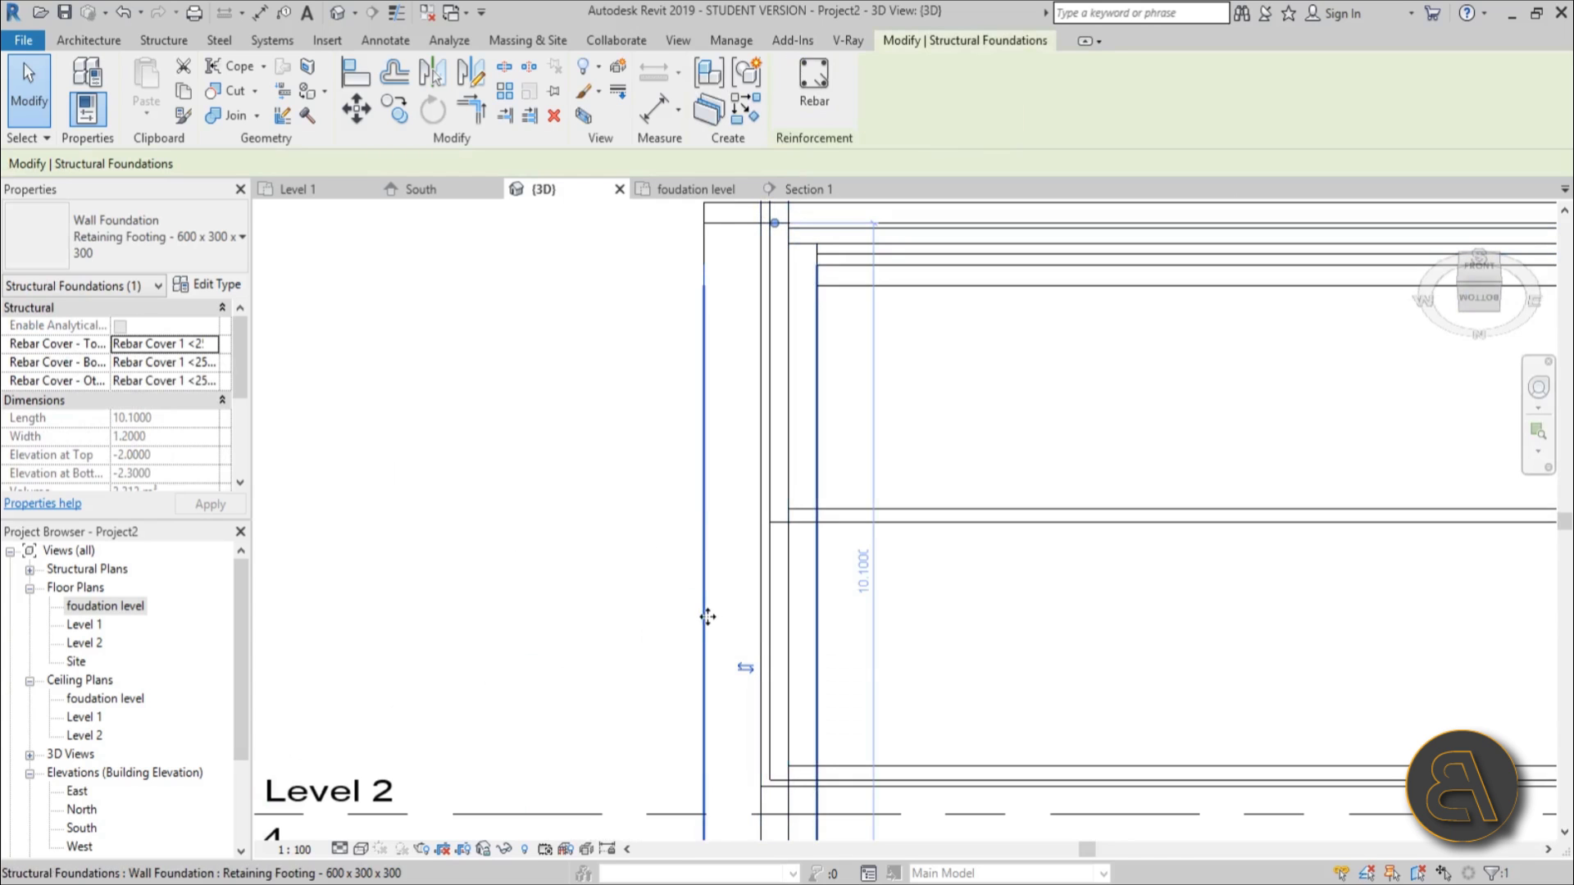
Change the selected retaining footing's type back to Bearing Footing - 900 x 300.
scroll(789, 631, down, 5)
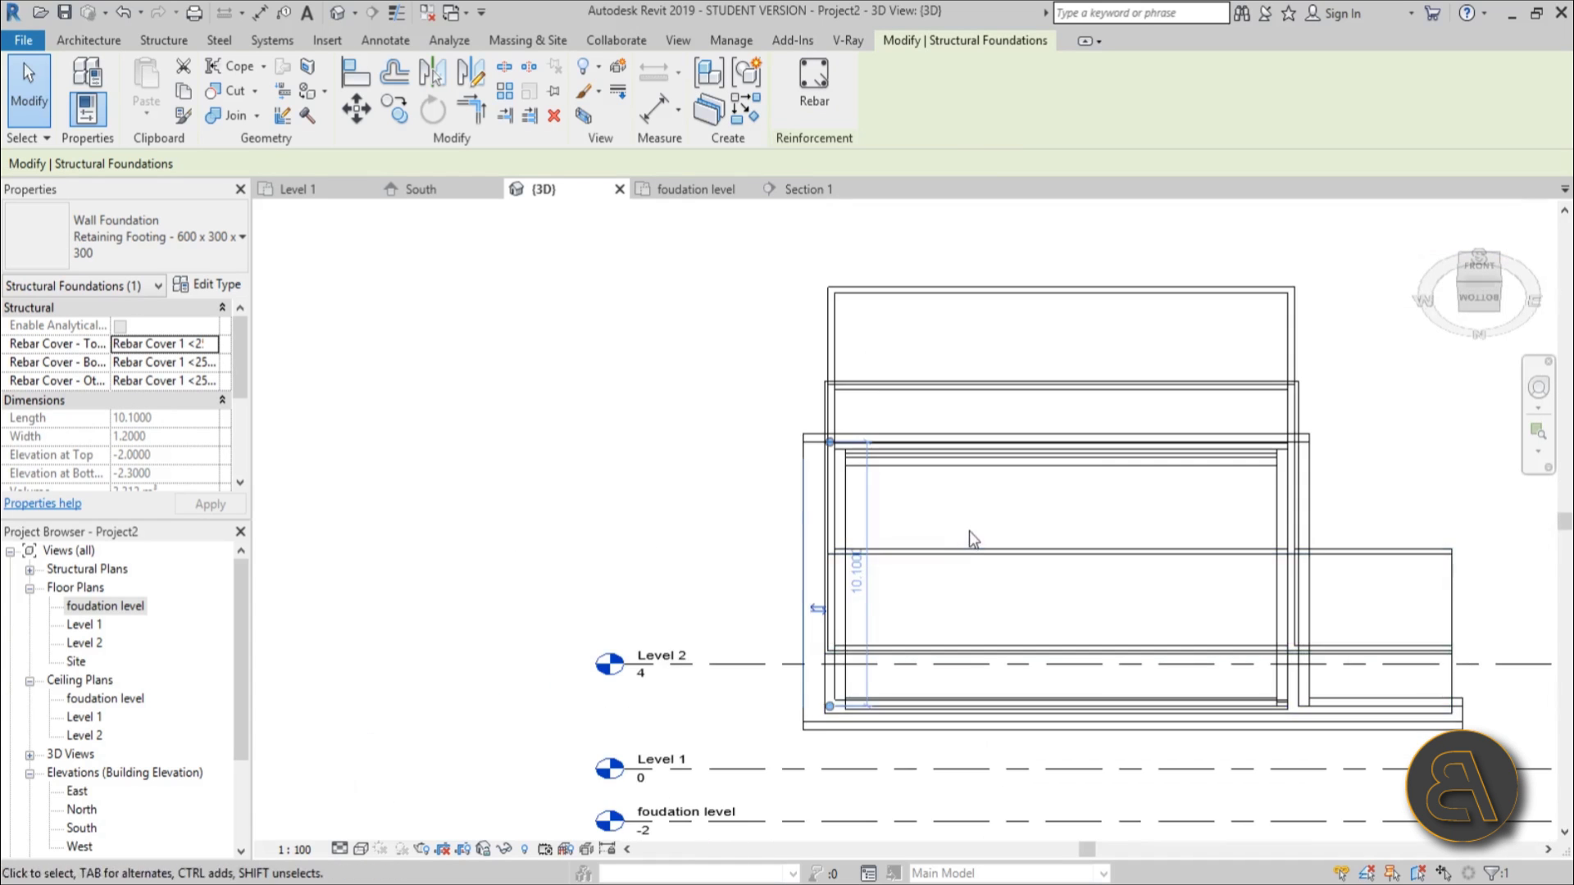
shift+middle_drag(968, 443, 906, 832)
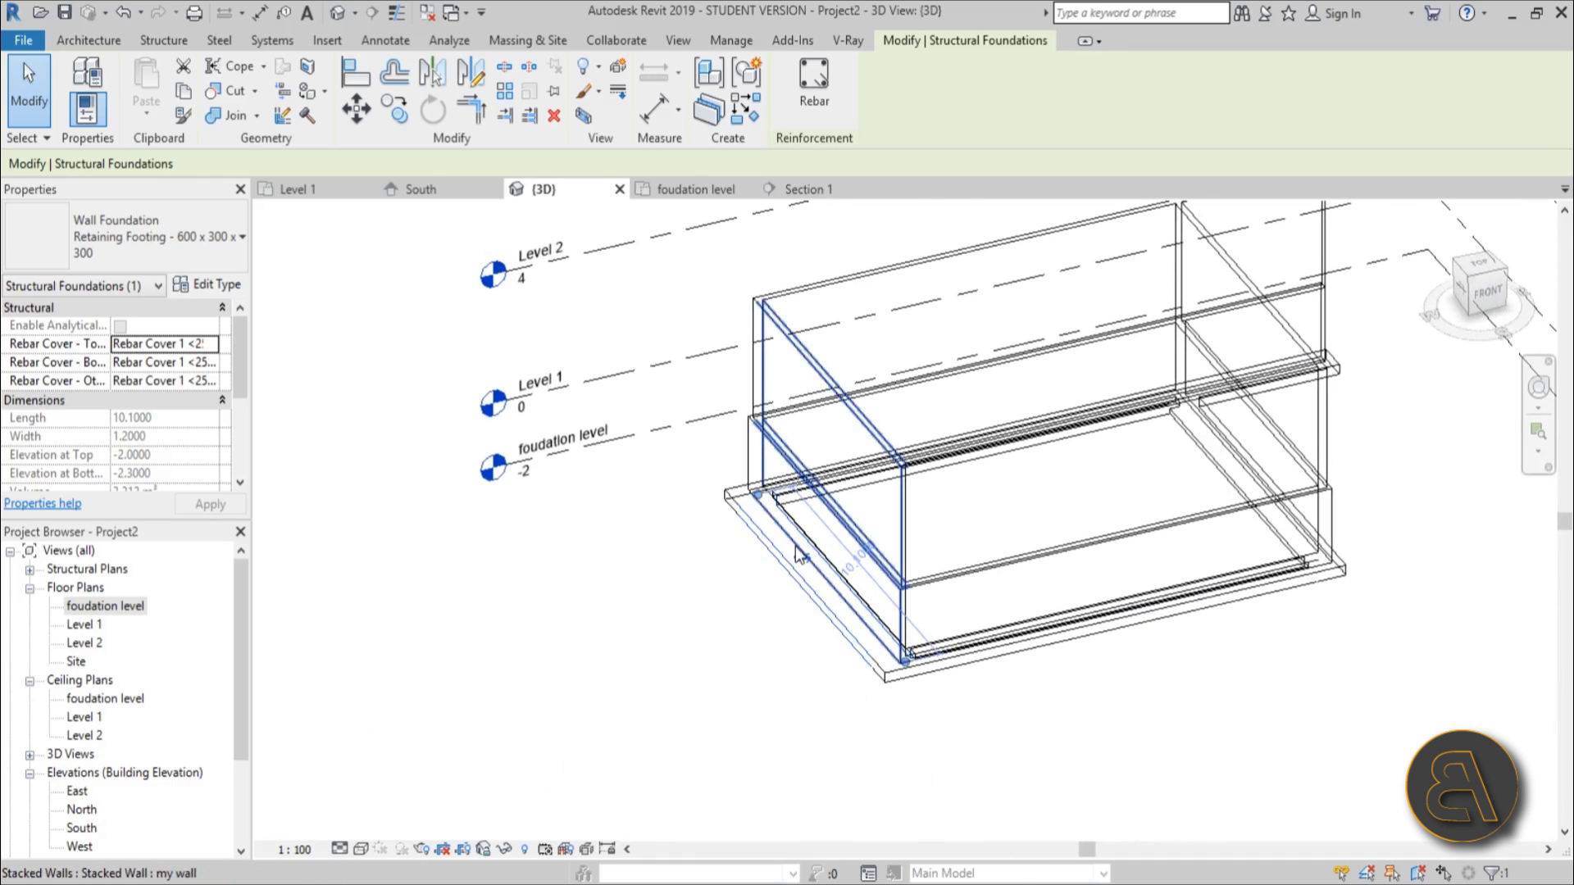
shift+middle_drag(799, 564, 799, 528)
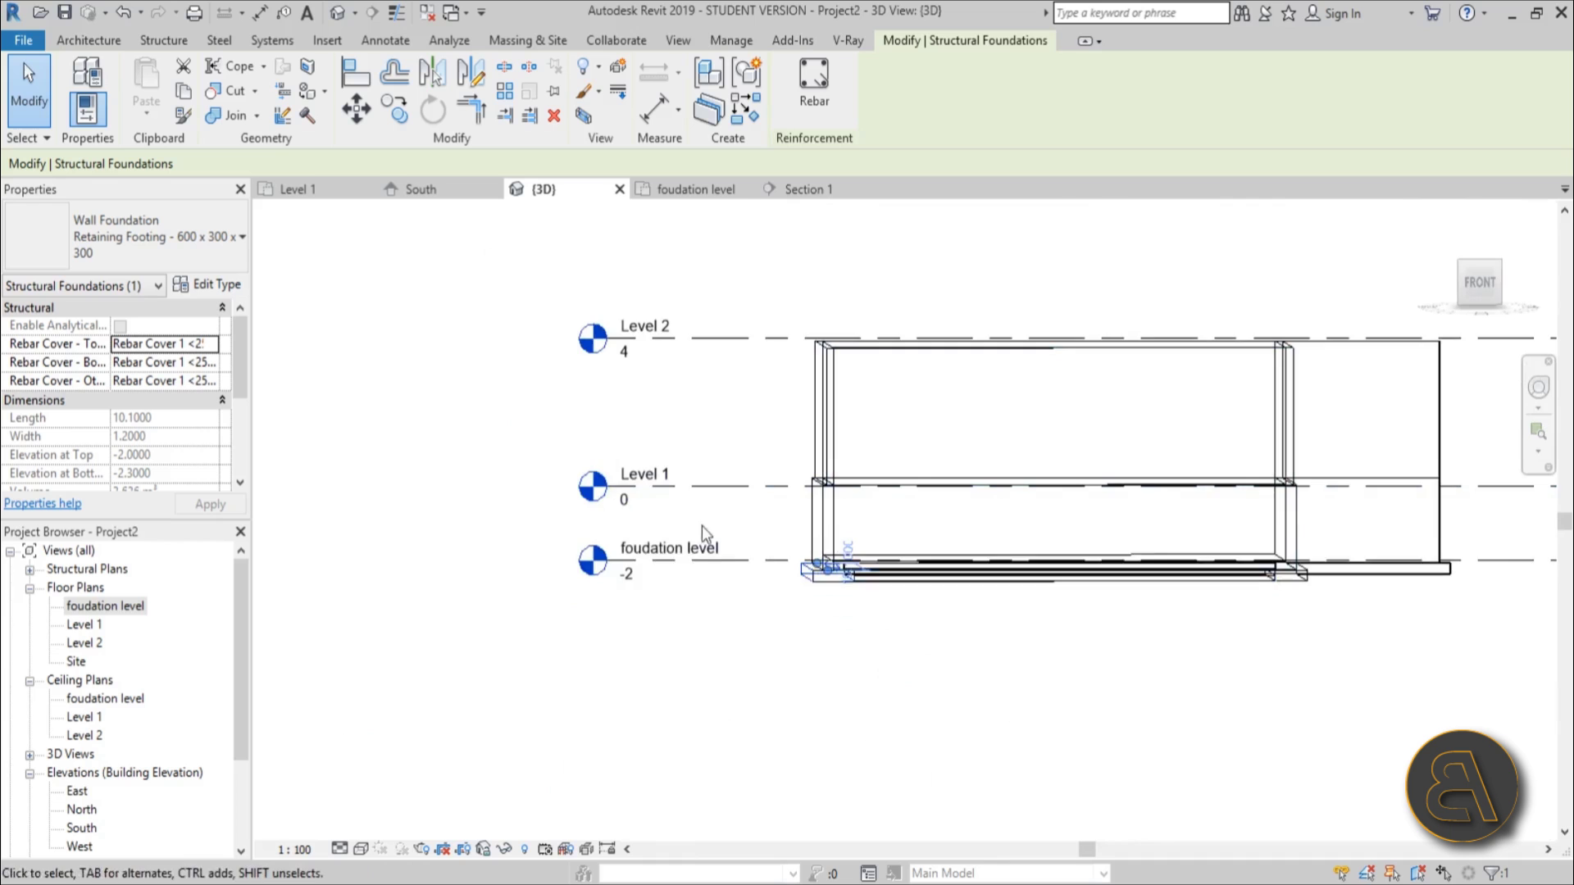
scroll(846, 576, up, 3)
shift+middle_drag(809, 659, 820, 574)
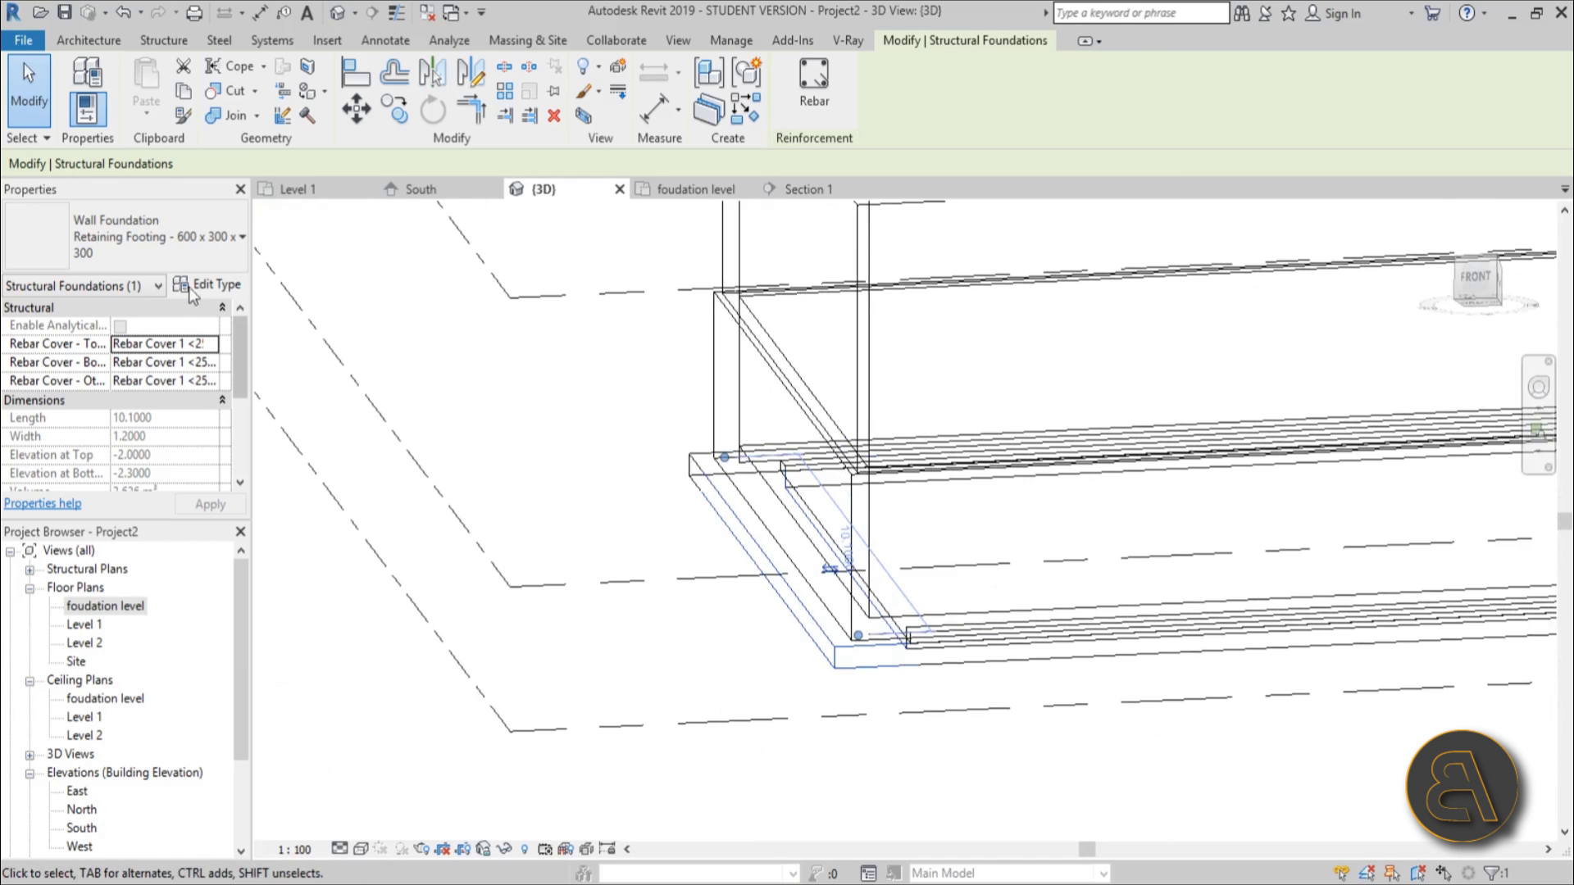
click(139, 246)
click(108, 337)
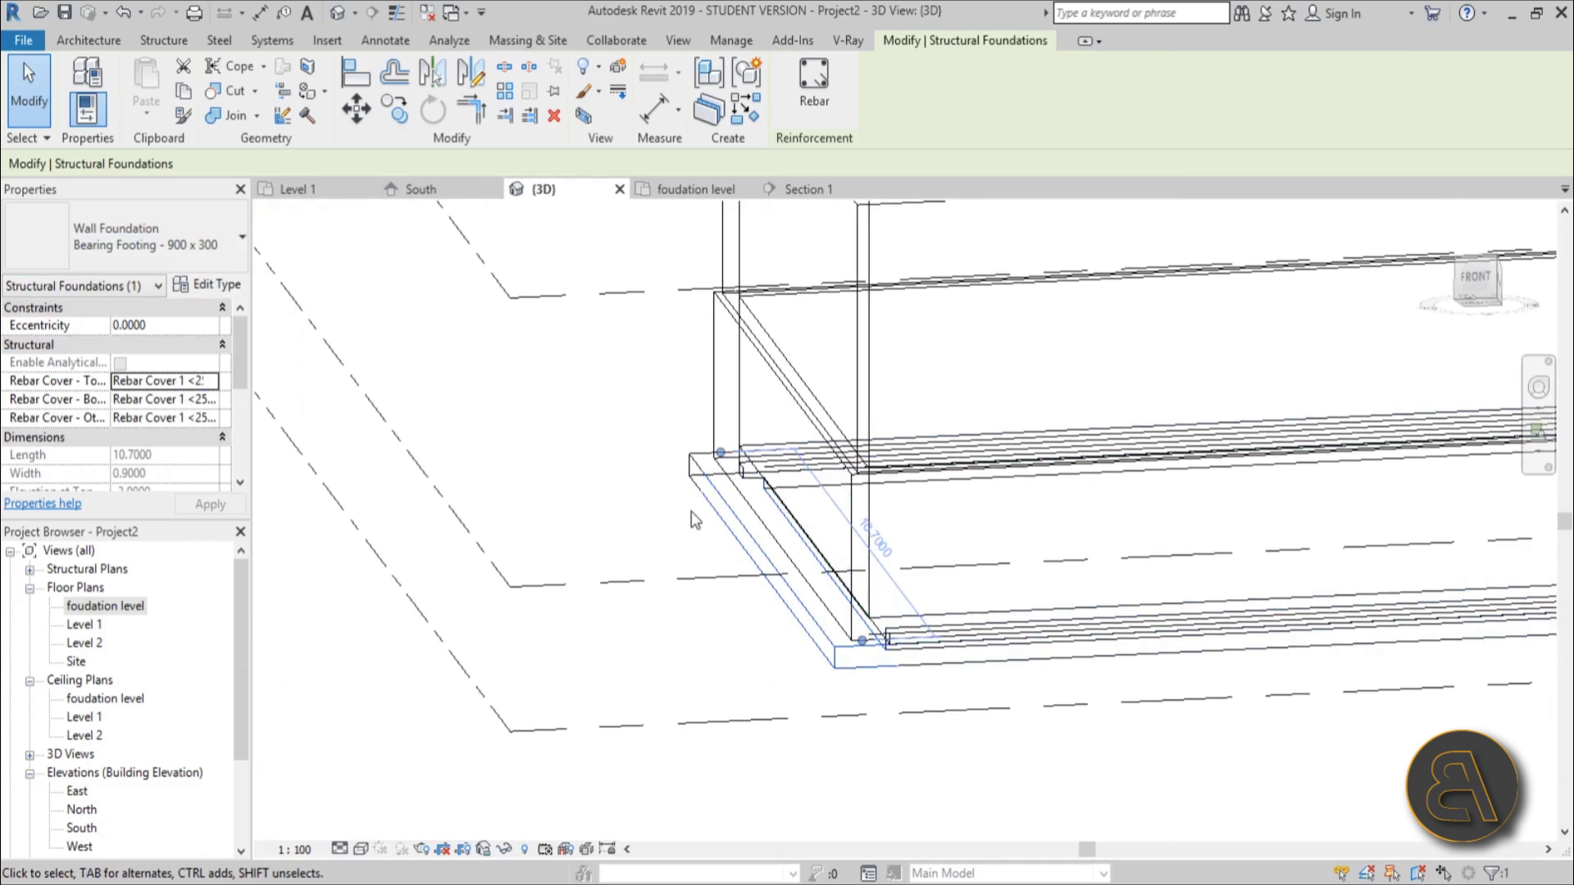
Review the Structural Usage options in the bearing footing's type properties, cancel without changes and deselect the footing.
click(229, 288)
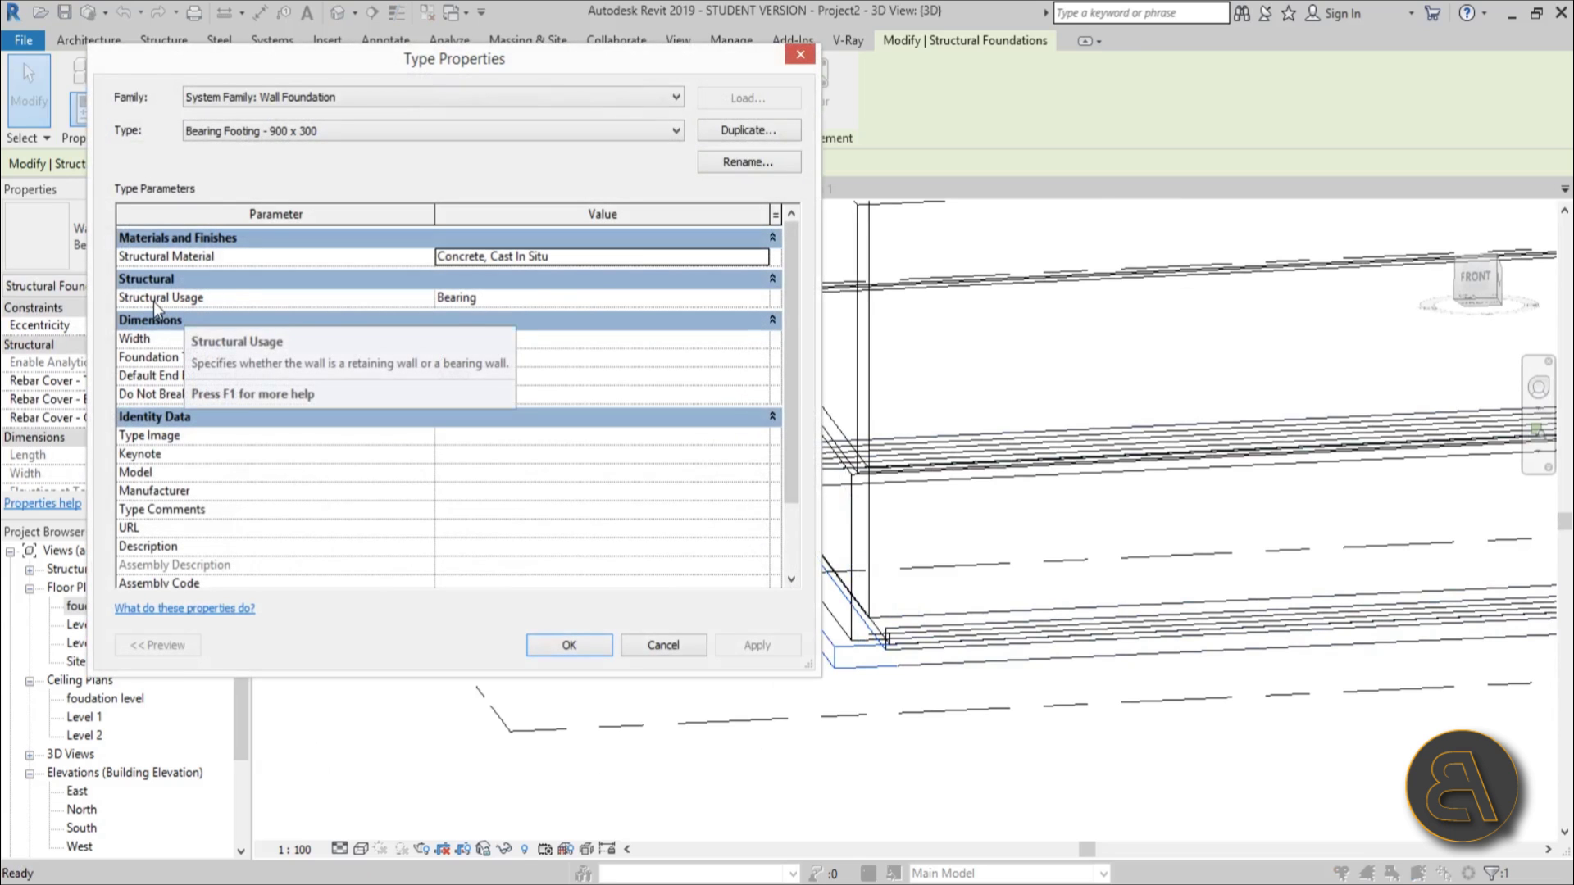
click(583, 296)
click(761, 298)
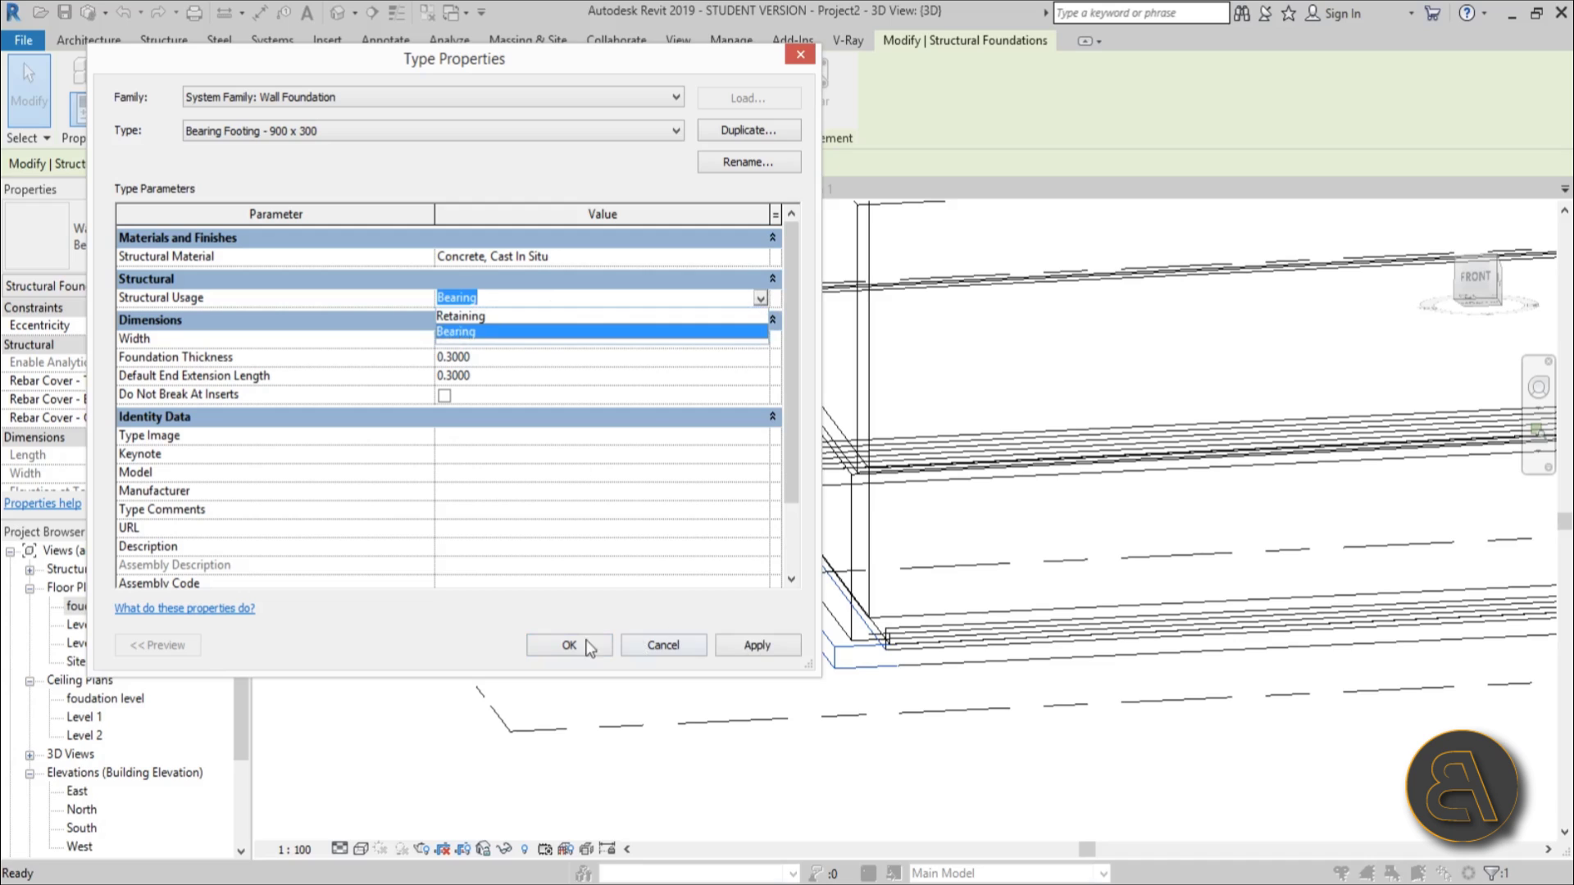
click(653, 654)
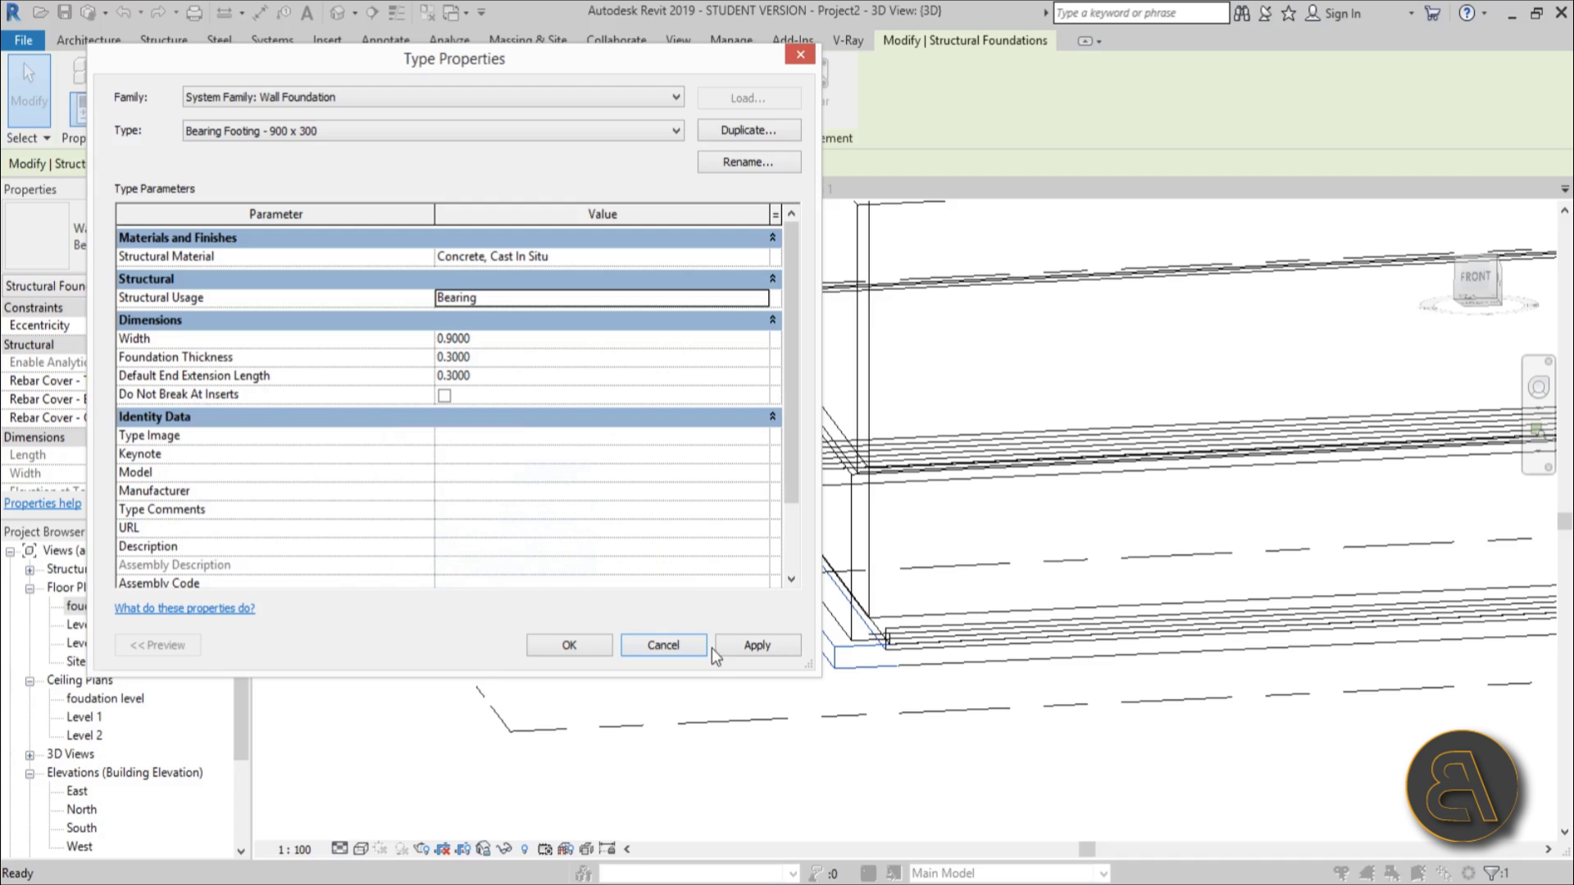
click(680, 646)
click(648, 662)
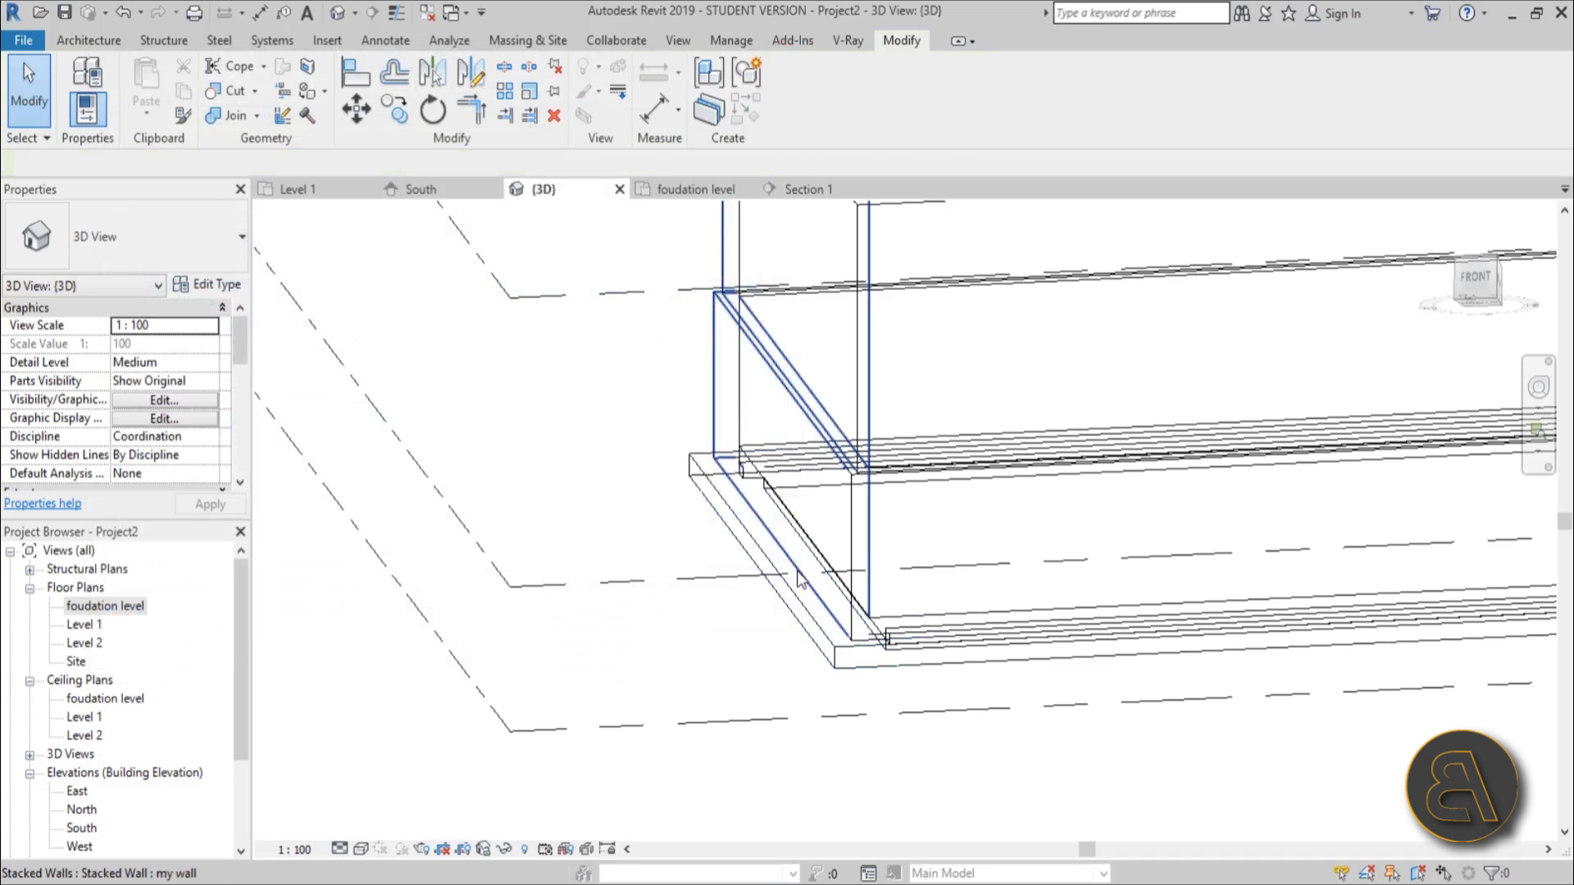
Open the foudation level floor plan and delete the Generic 150mm floor enclosed by the walls.
double_click(96, 606)
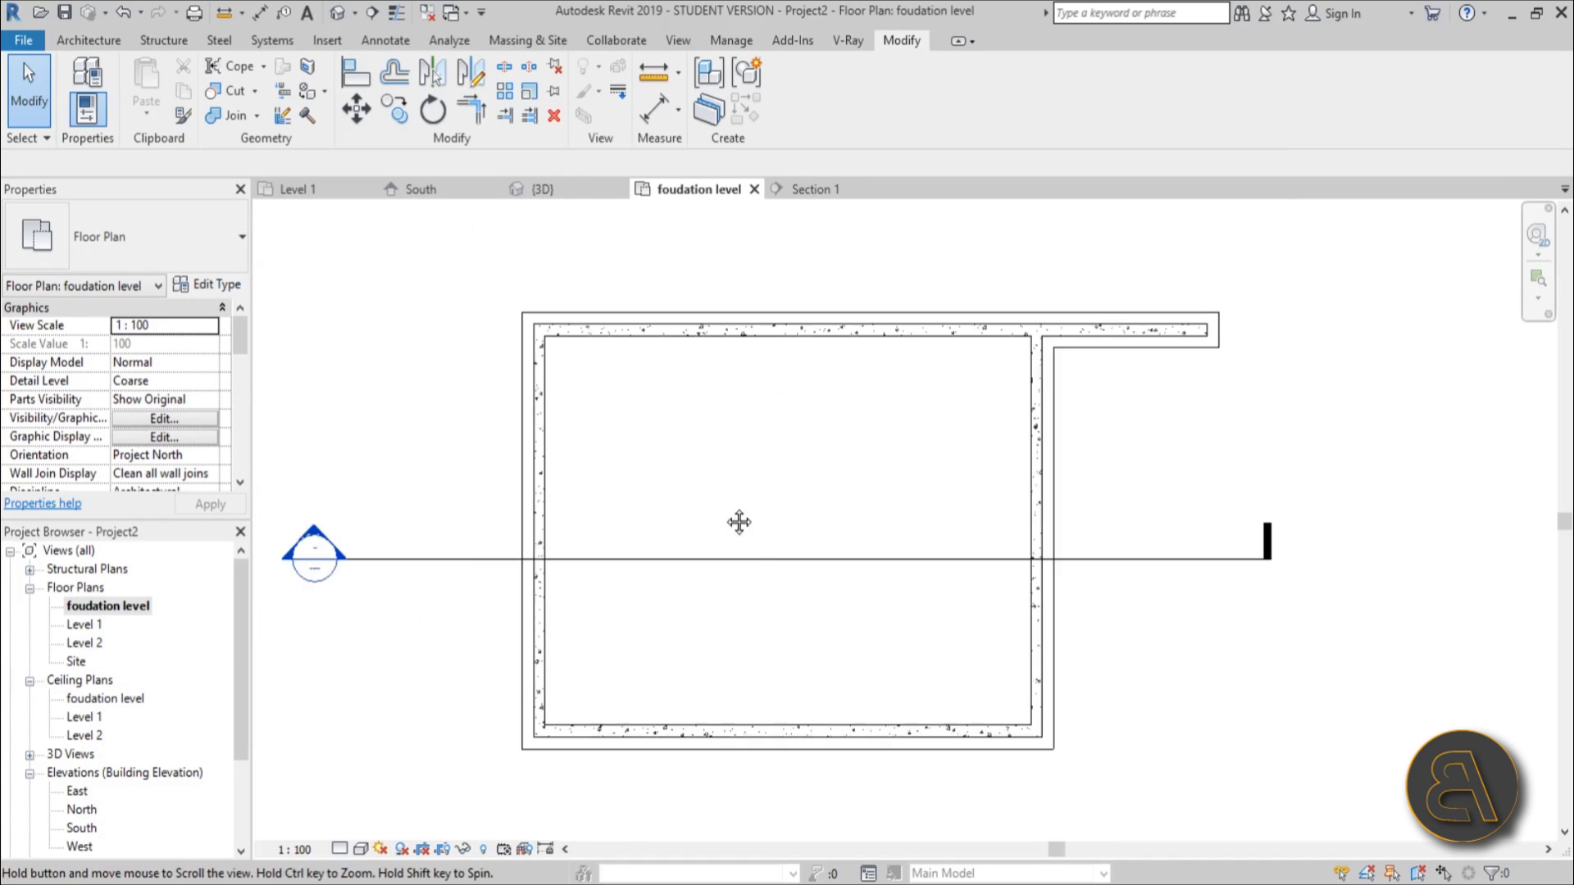
scroll(739, 522, up, 1)
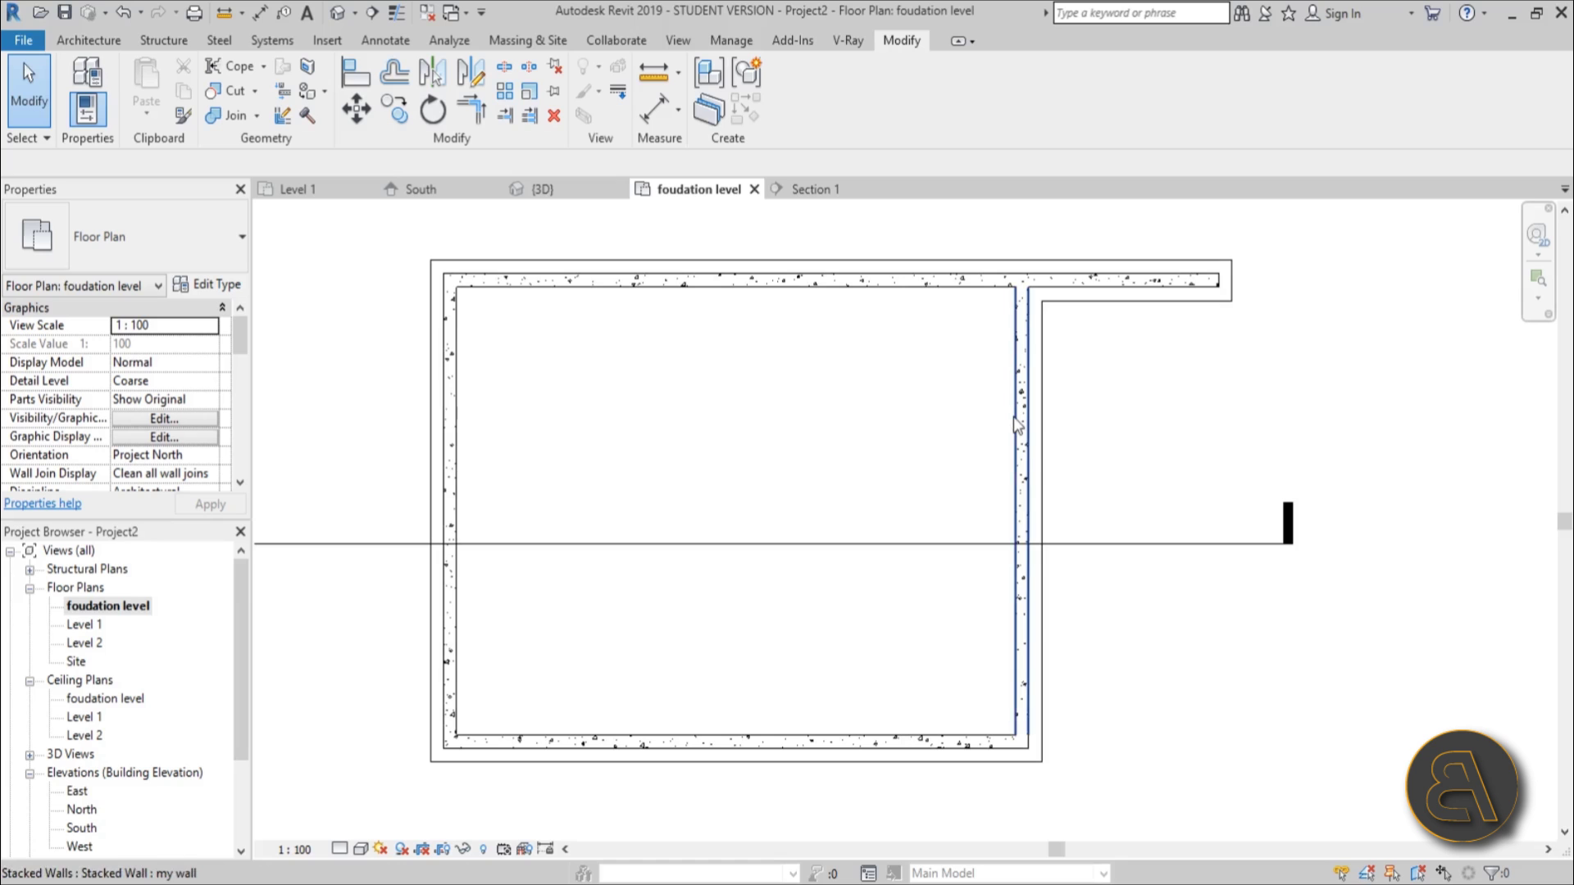
key(Tab)
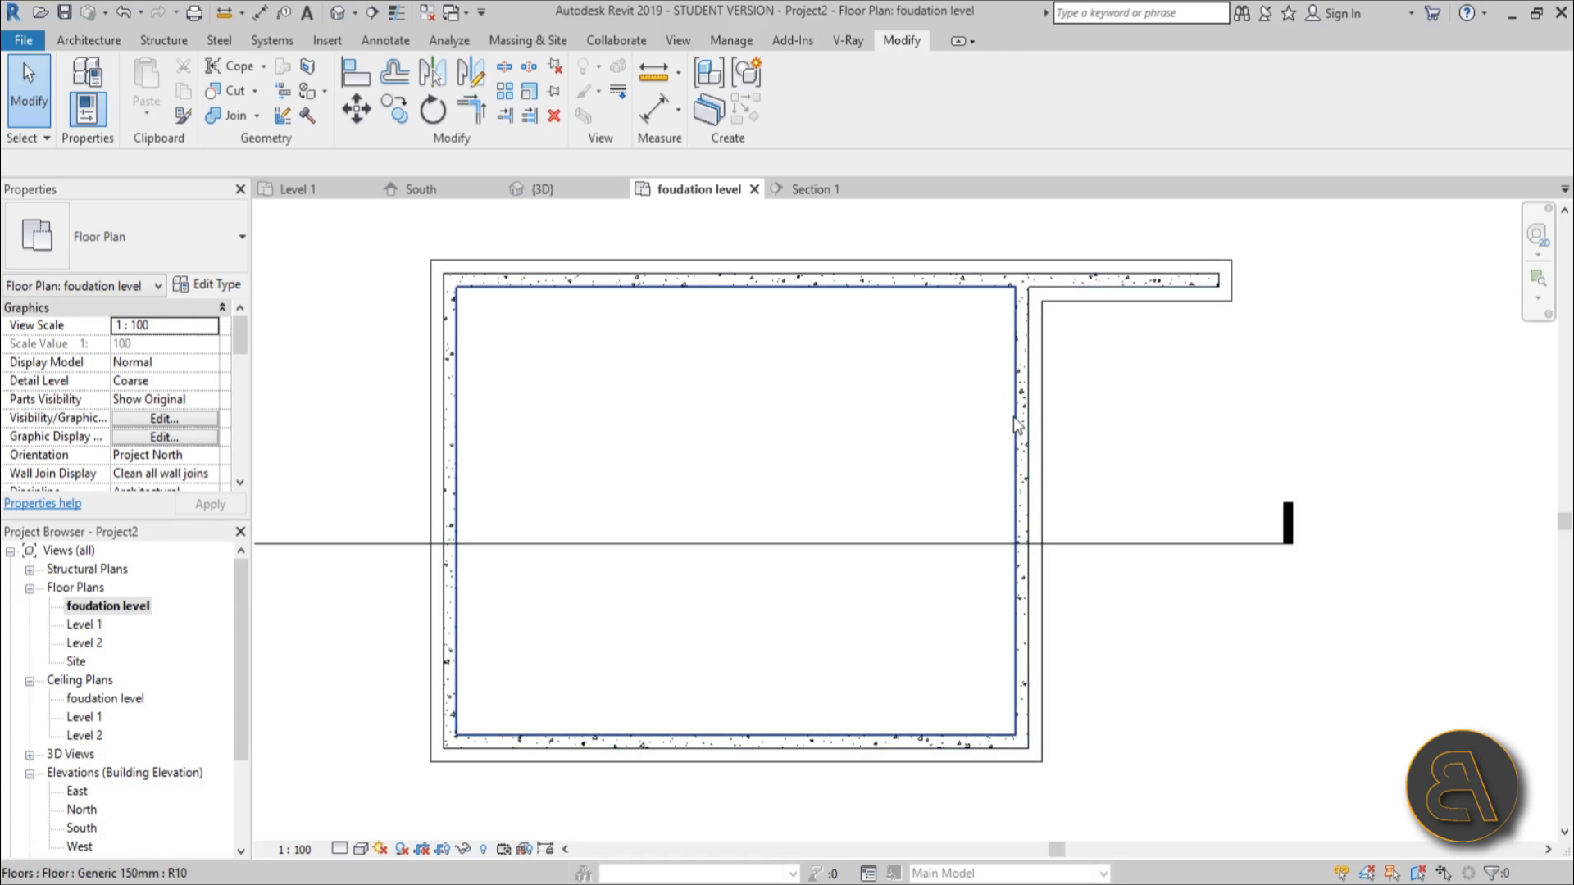
click(960, 416)
key(Escape)
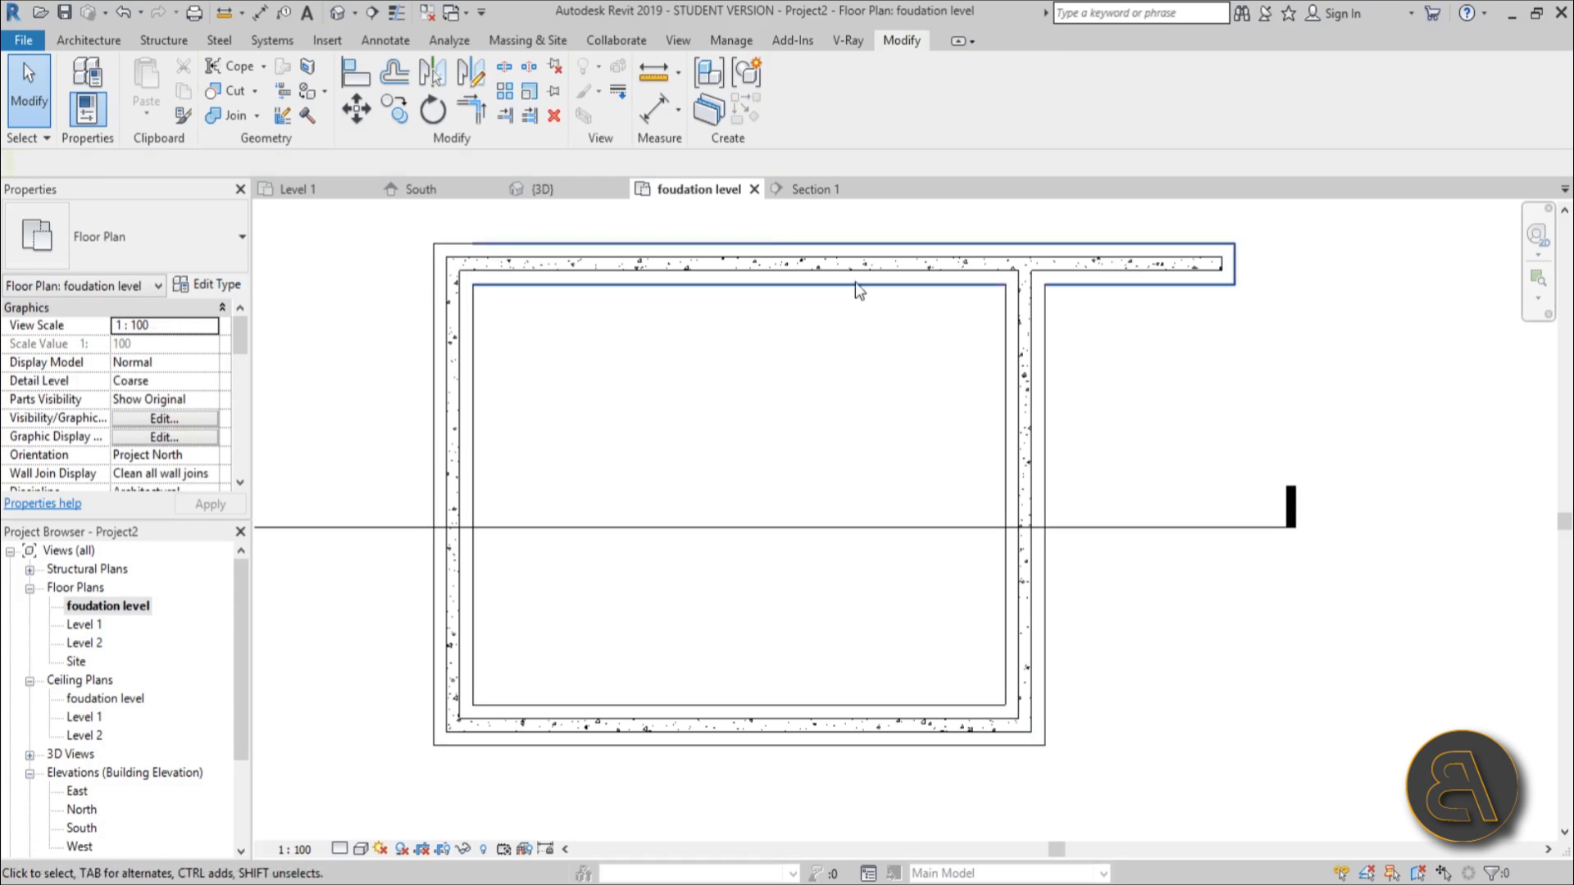
Place an M_Single-Flush 0915 x 2134mm door in the upper horizontal wall, left of the interior wall junction.
middle_drag(857, 288, 703, 349)
scroll(704, 348, up, 5)
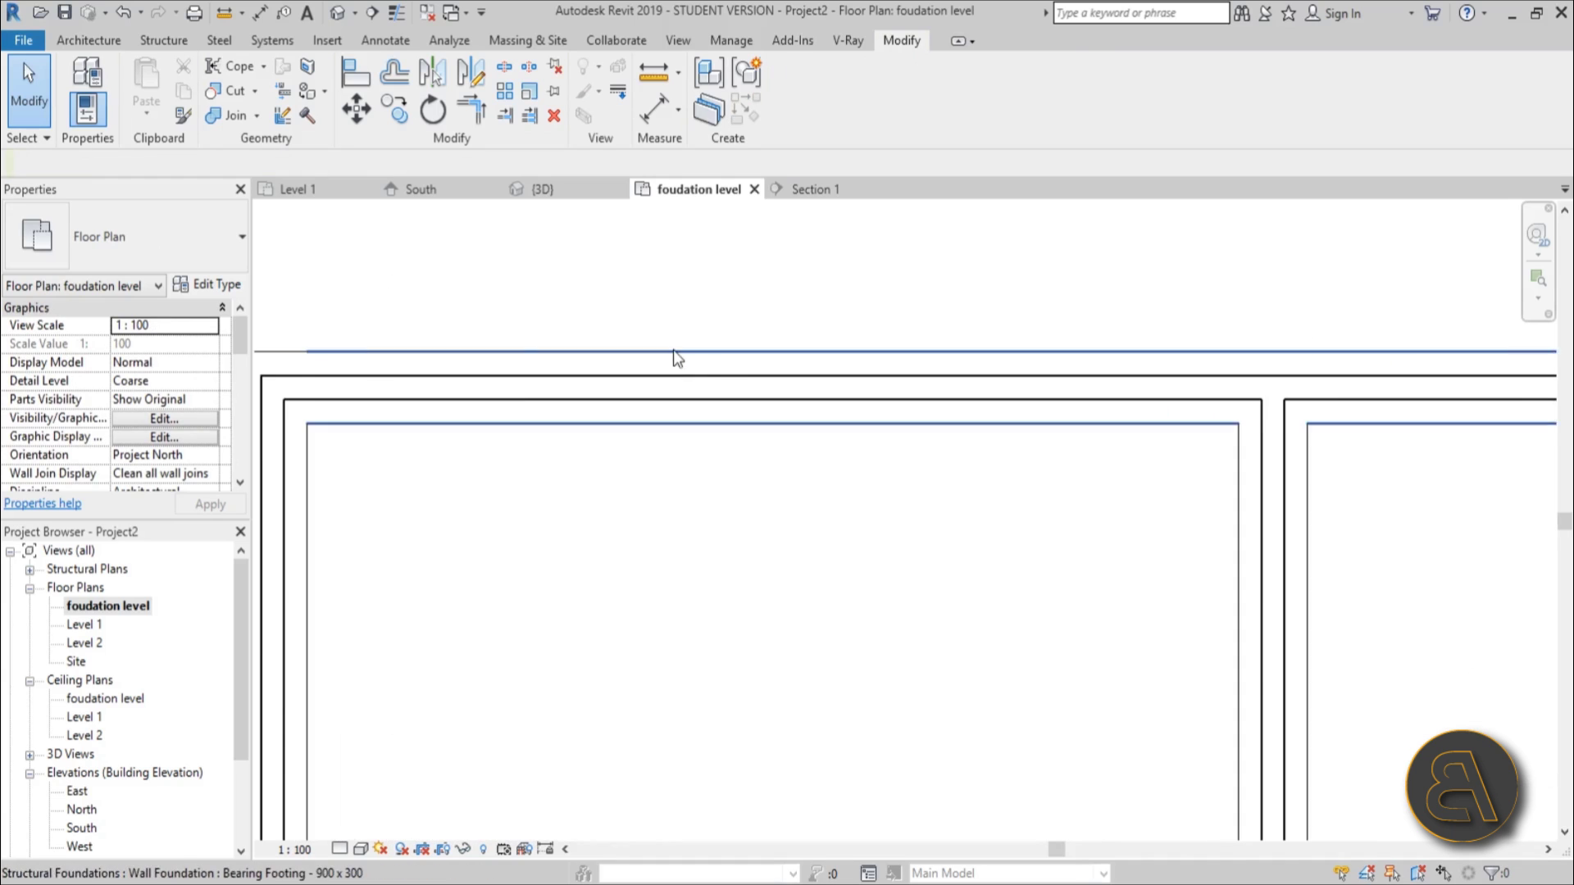
click(701, 354)
click(699, 288)
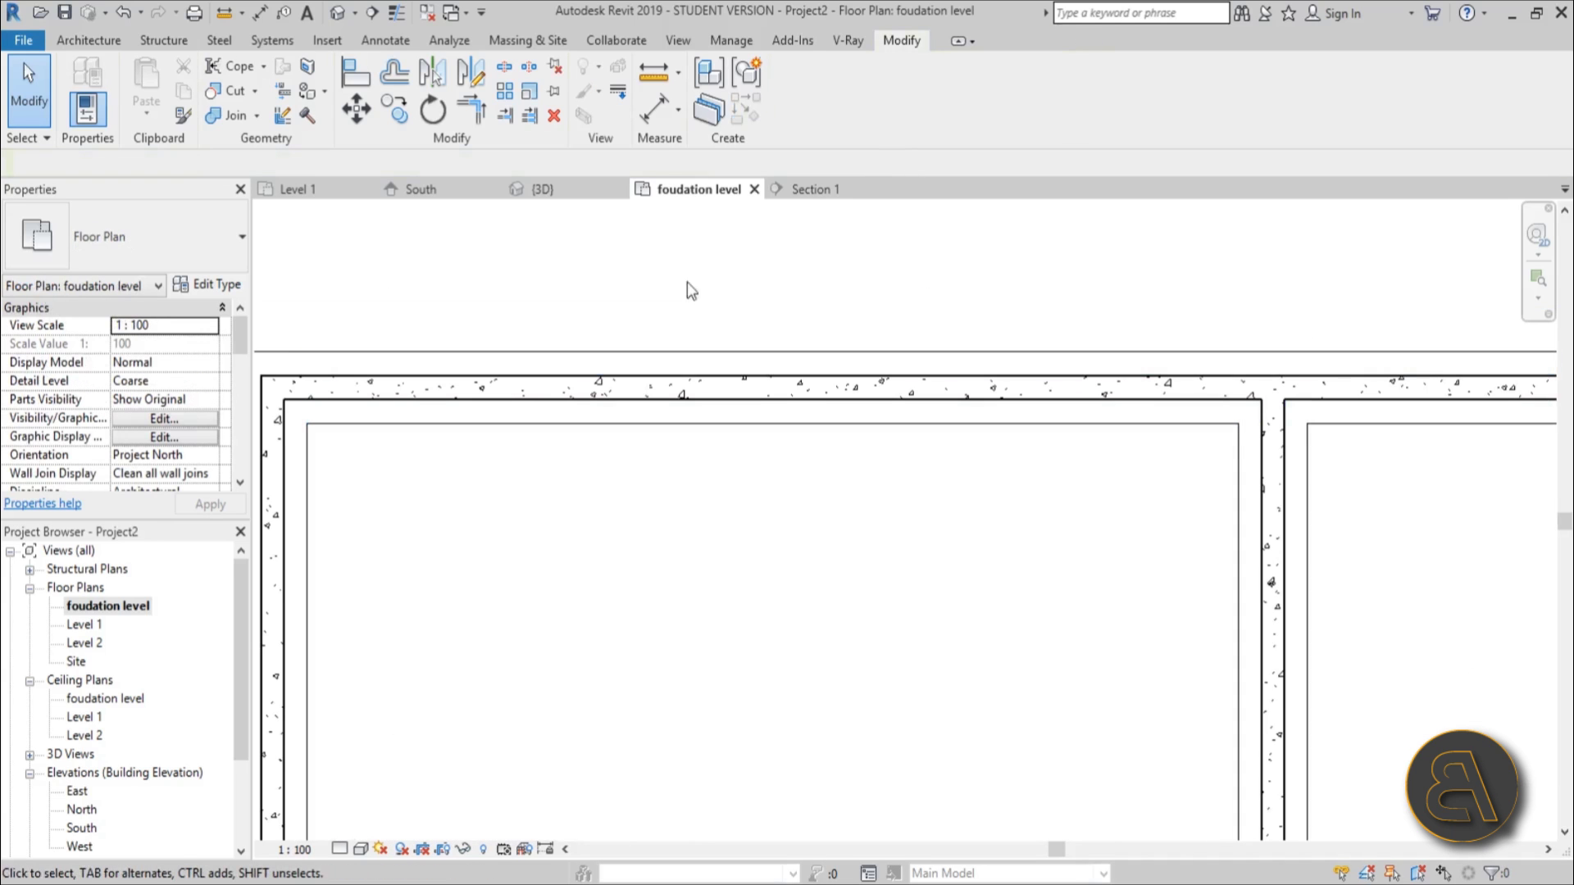
click(105, 41)
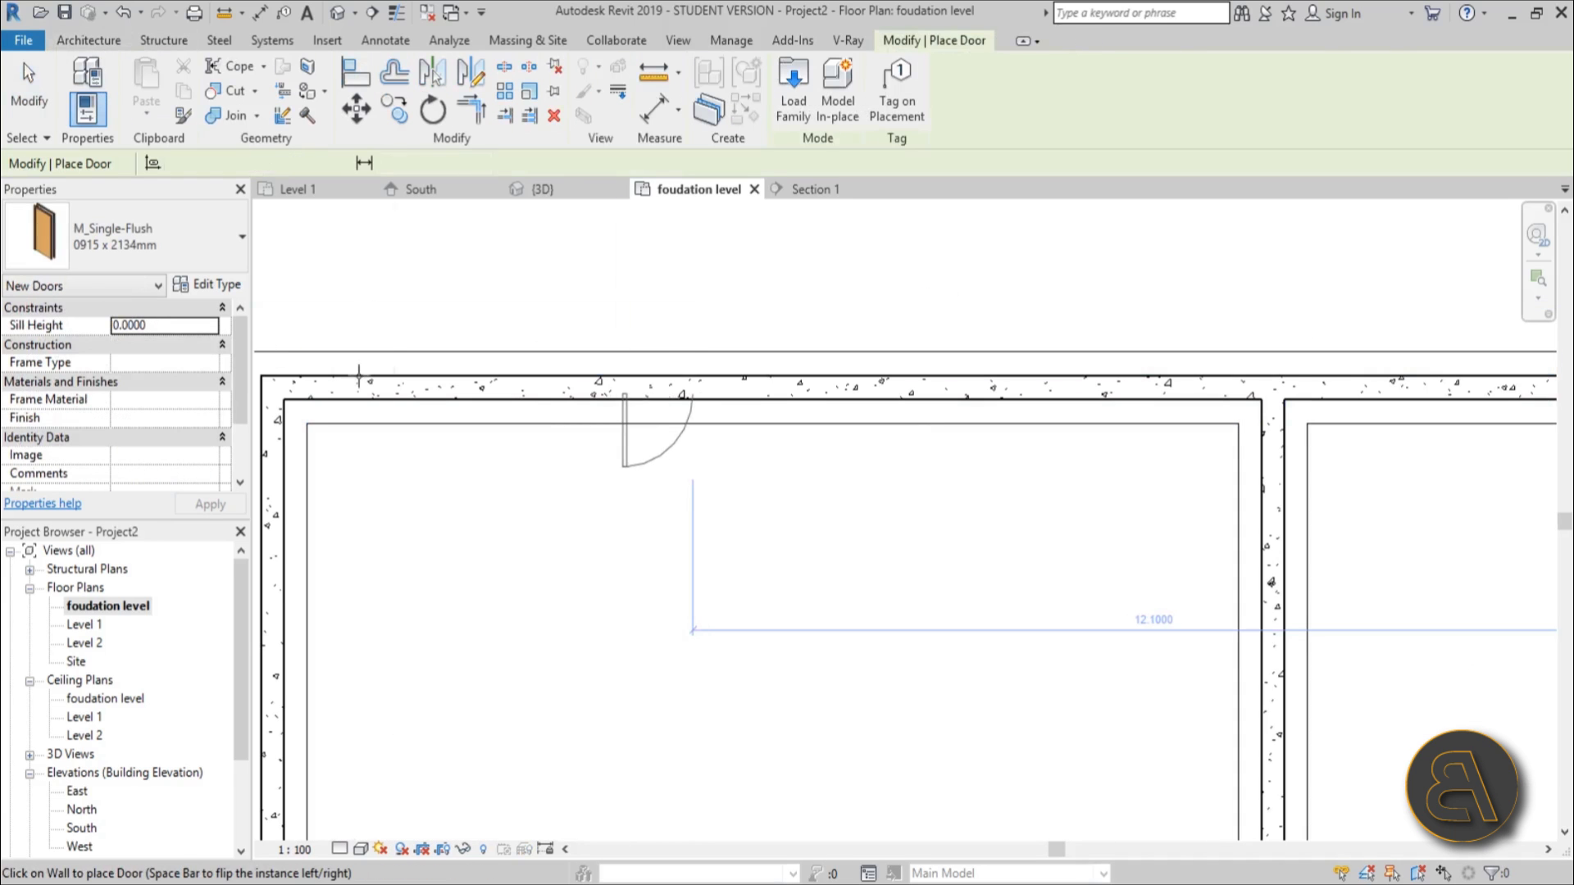
click(657, 389)
key(Escape)
key(Escape)
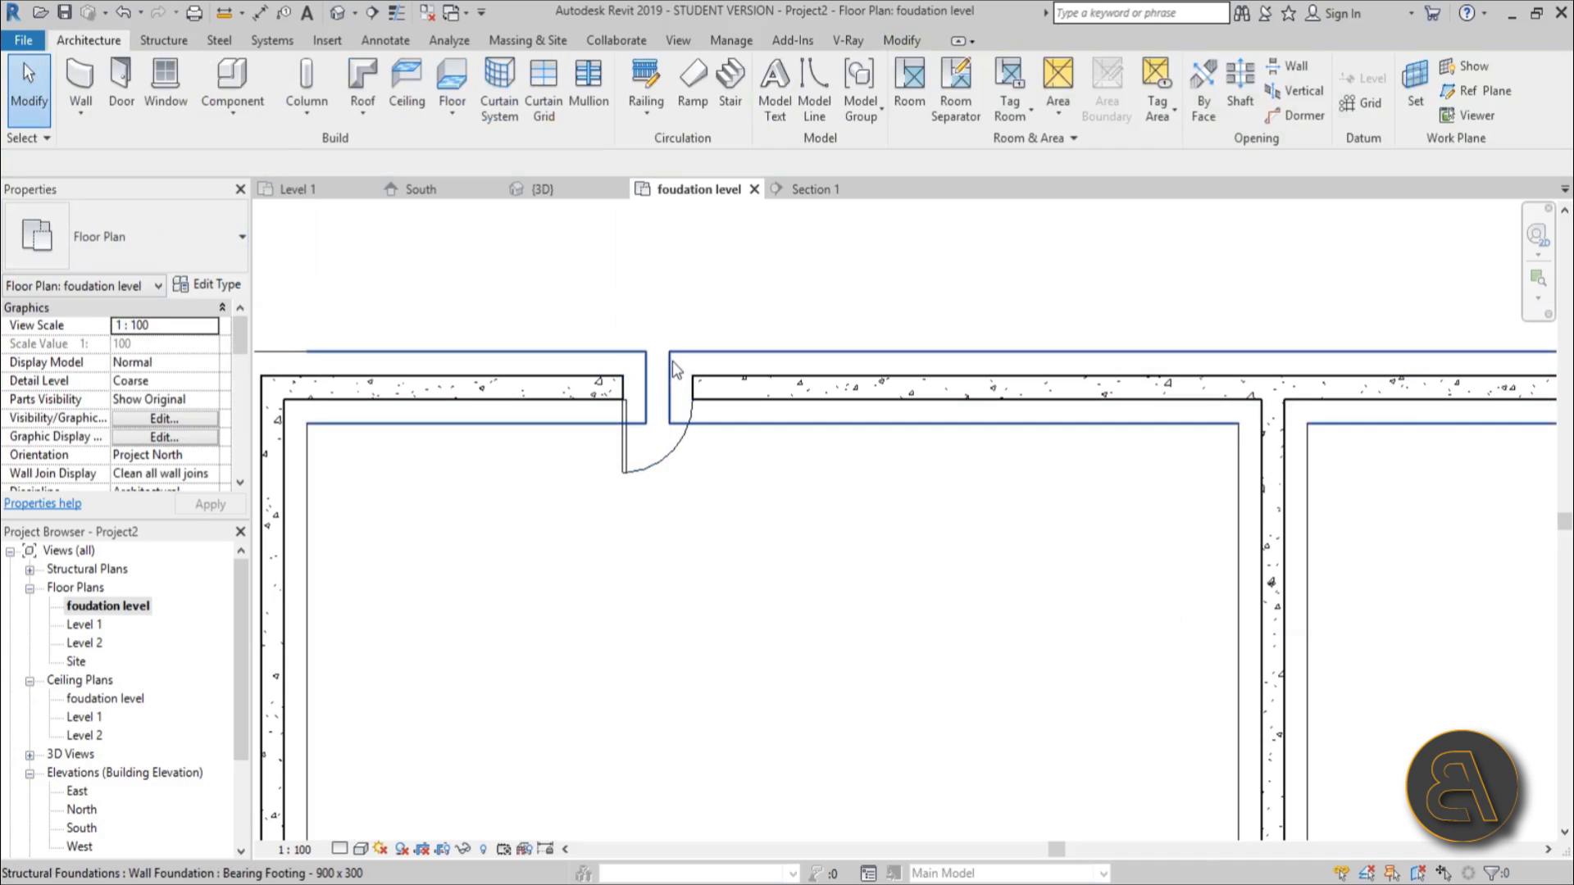
click(648, 458)
click(688, 525)
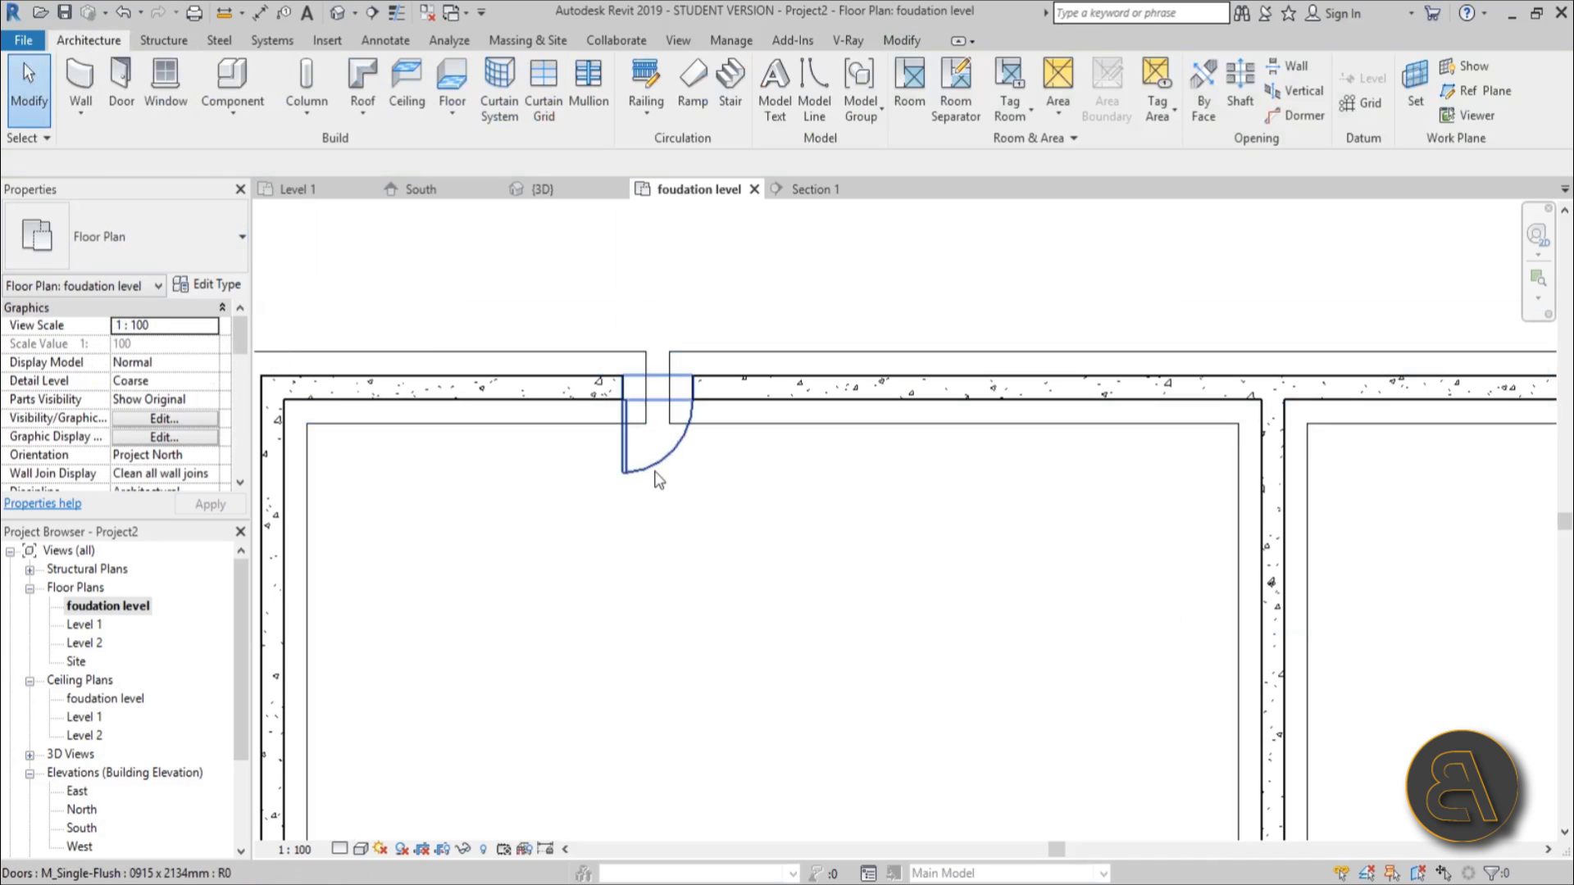
Enable Do Not Break At Inserts in the type properties of the bearing footing under the door wall.
click(418, 426)
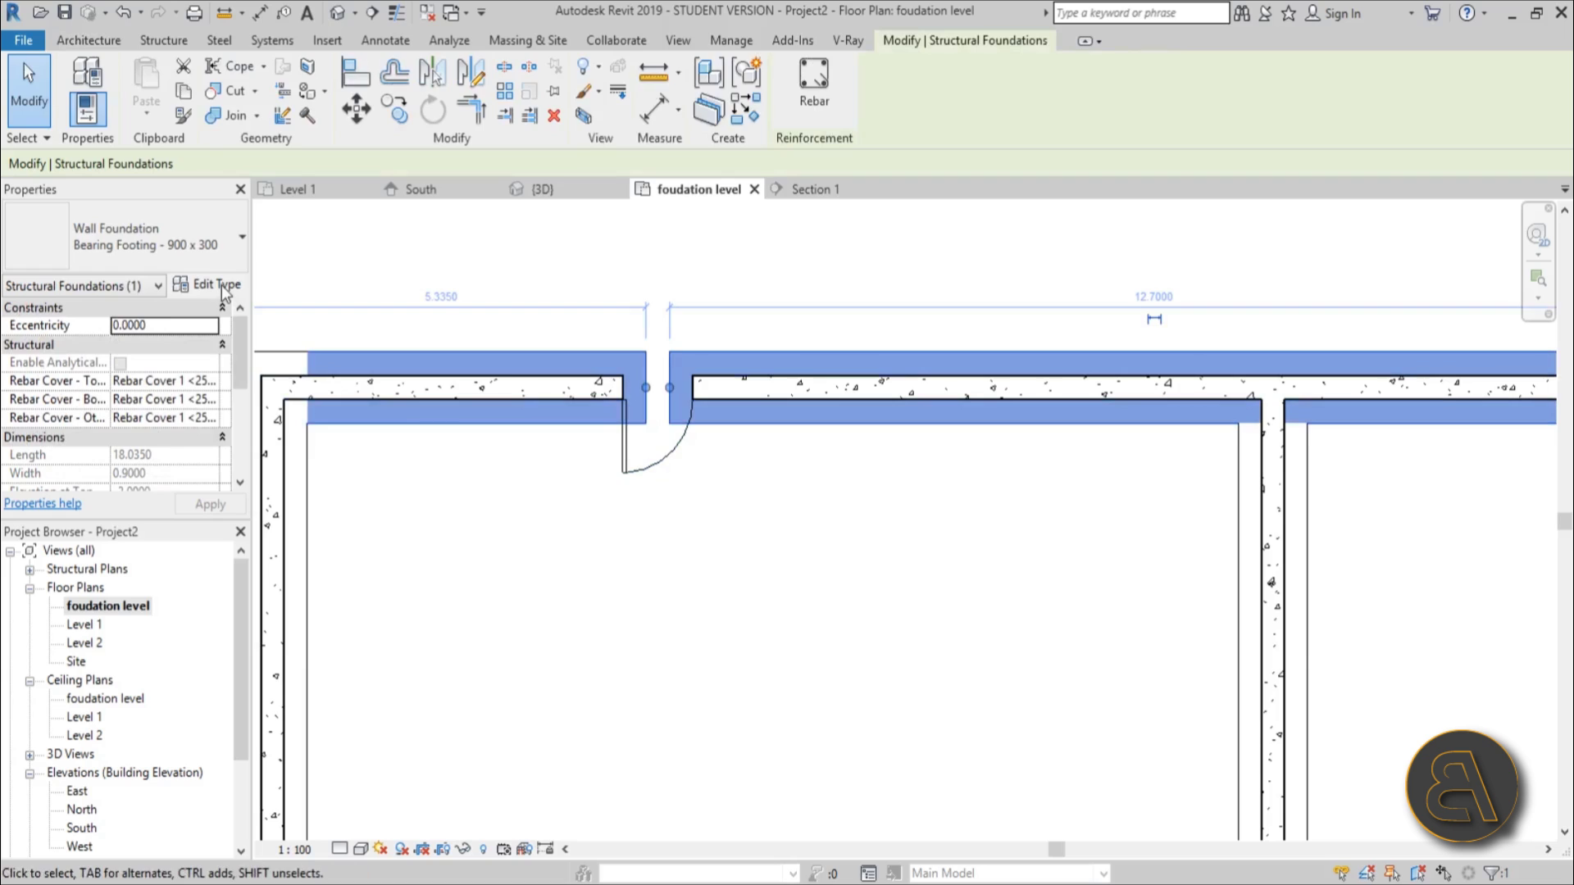
click(209, 285)
click(445, 397)
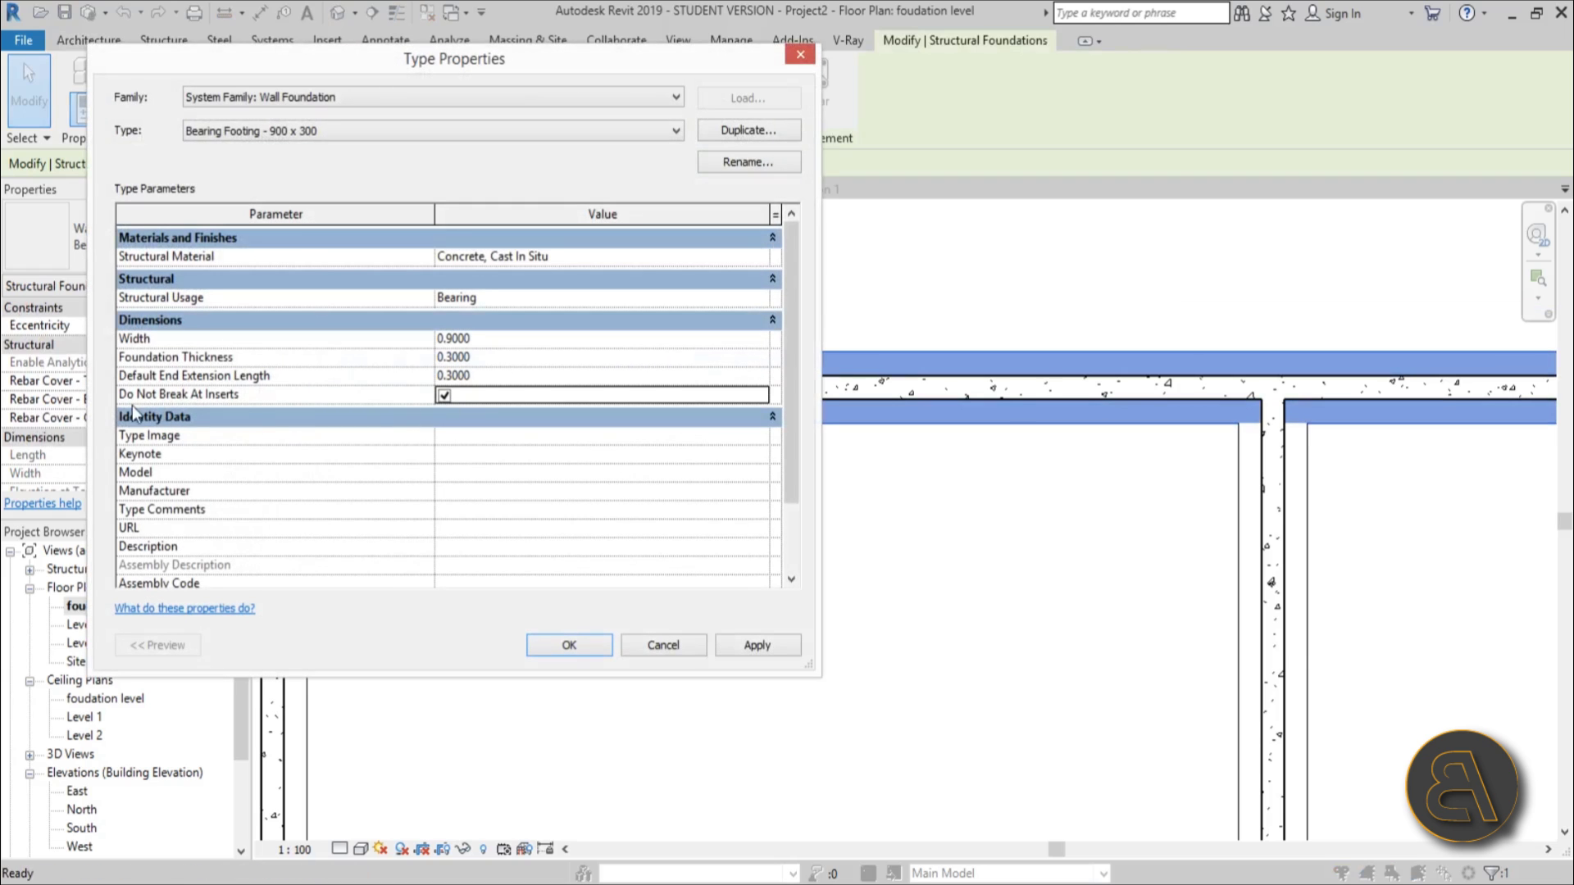
click(569, 645)
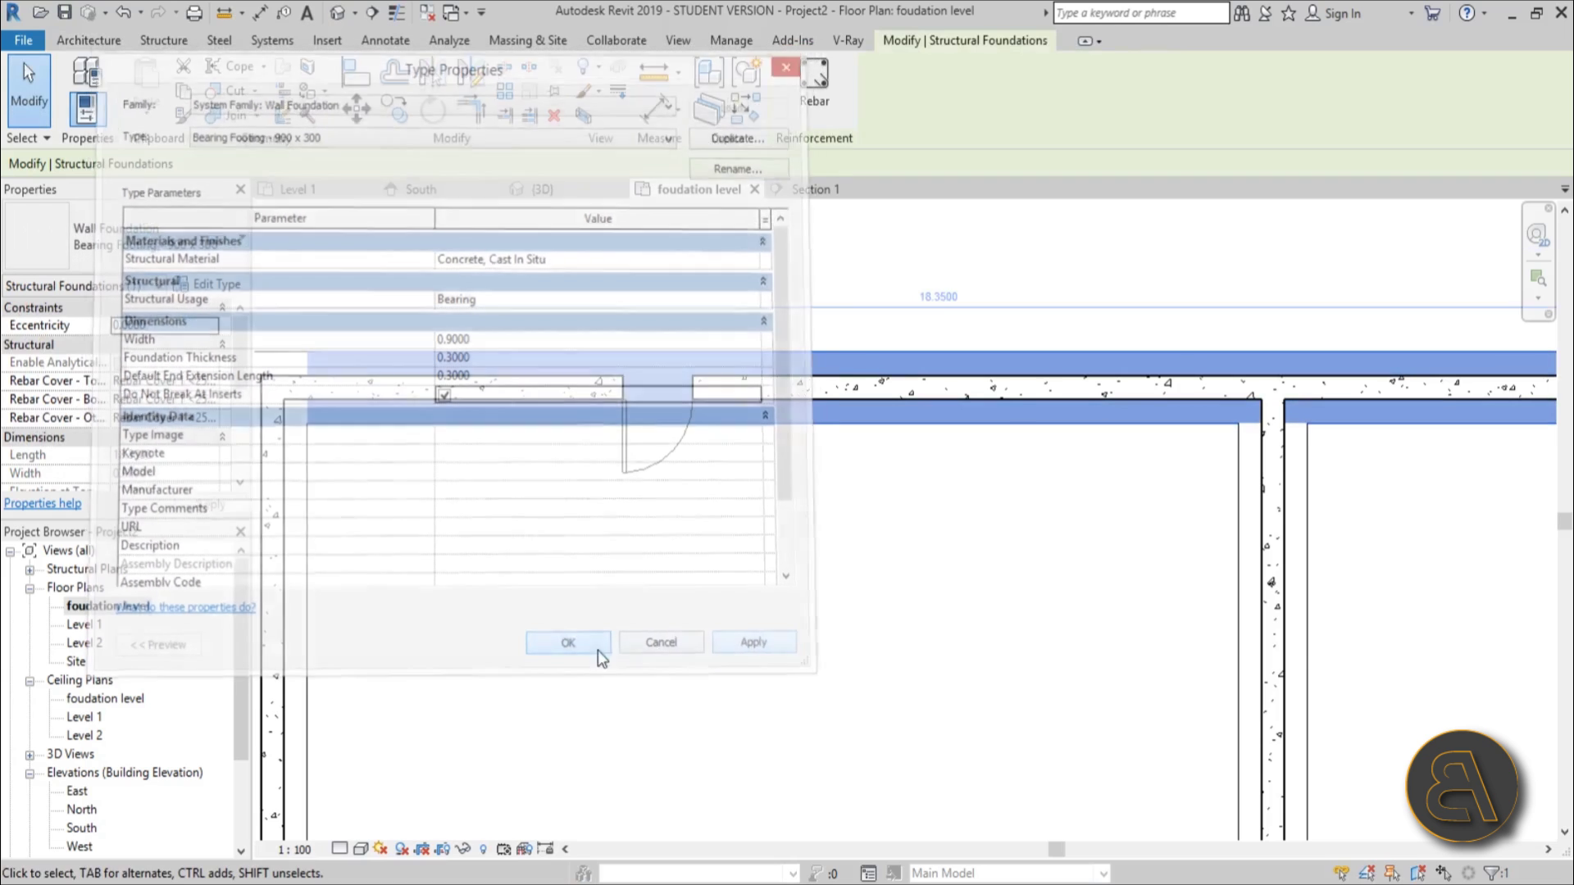
click(475, 342)
scroll(475, 342, up, 2)
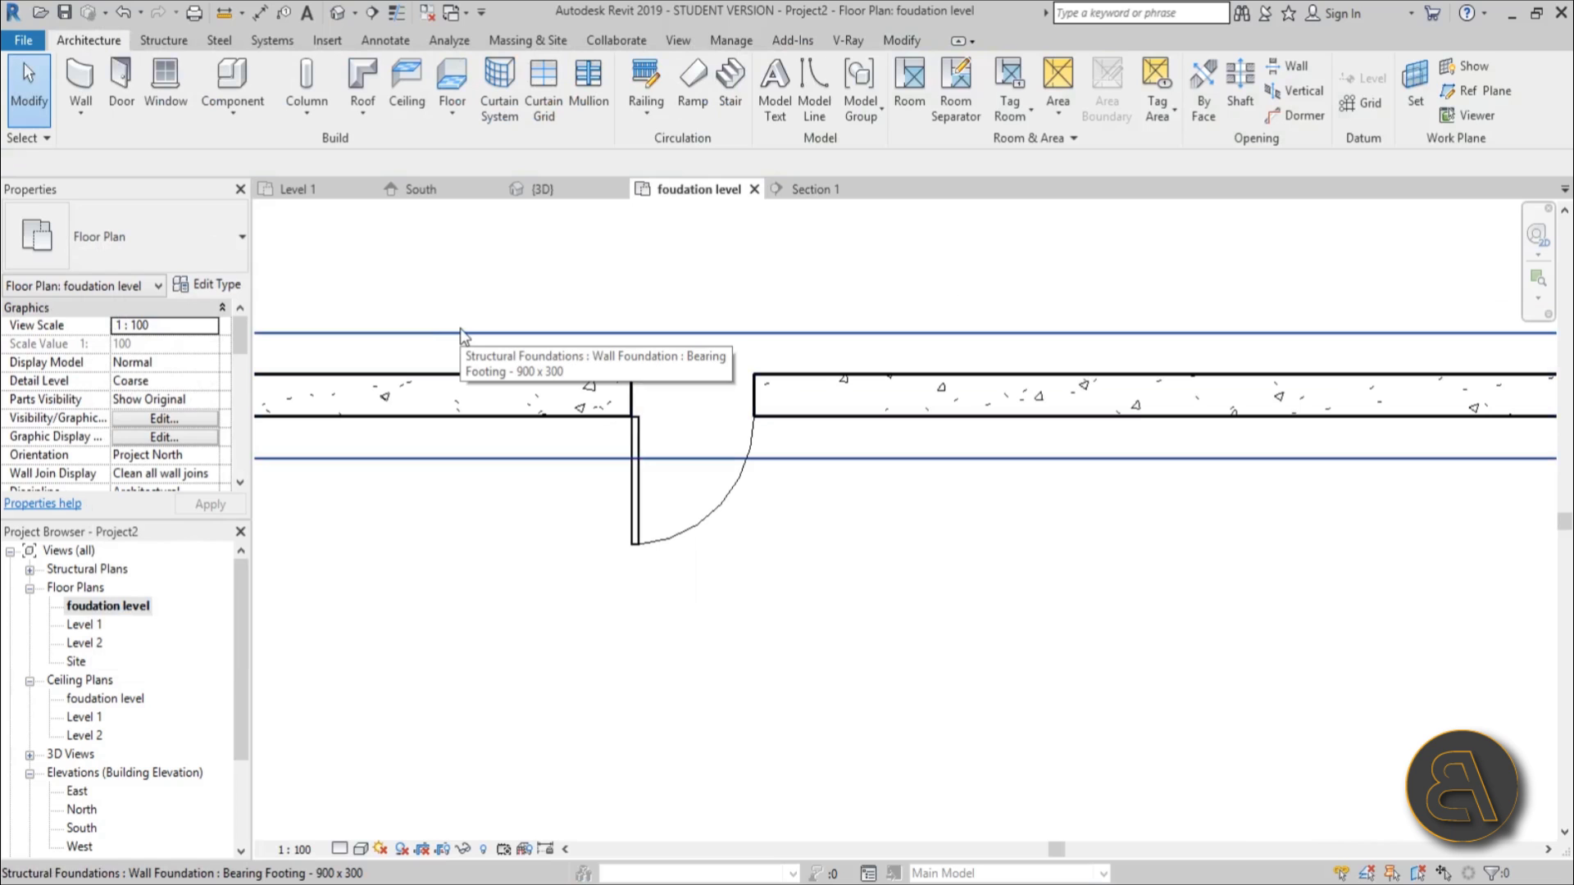
Return to the 3D view, set its visual style to Hidden Line and view the door and its footing from outside.
click(337, 12)
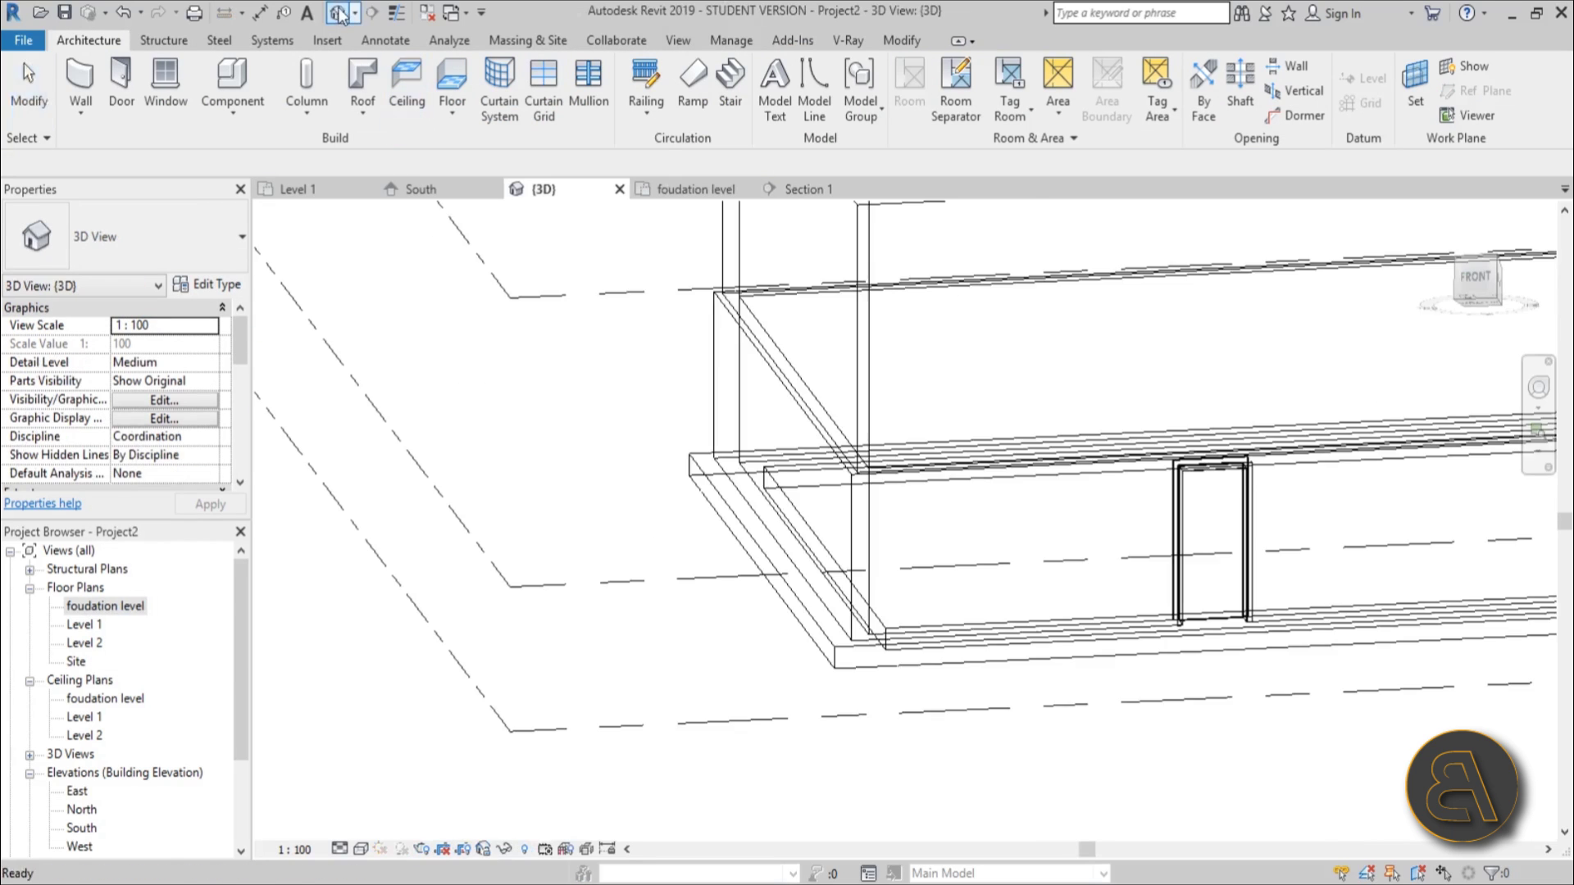
mouse_move(823, 623)
shift+middle_down()
mouse_move(926, 627)
mouse_move(1149, 696)
mouse_move(1304, 663)
mouse_move(1279, 668)
shift+middle_up()
click(362, 850)
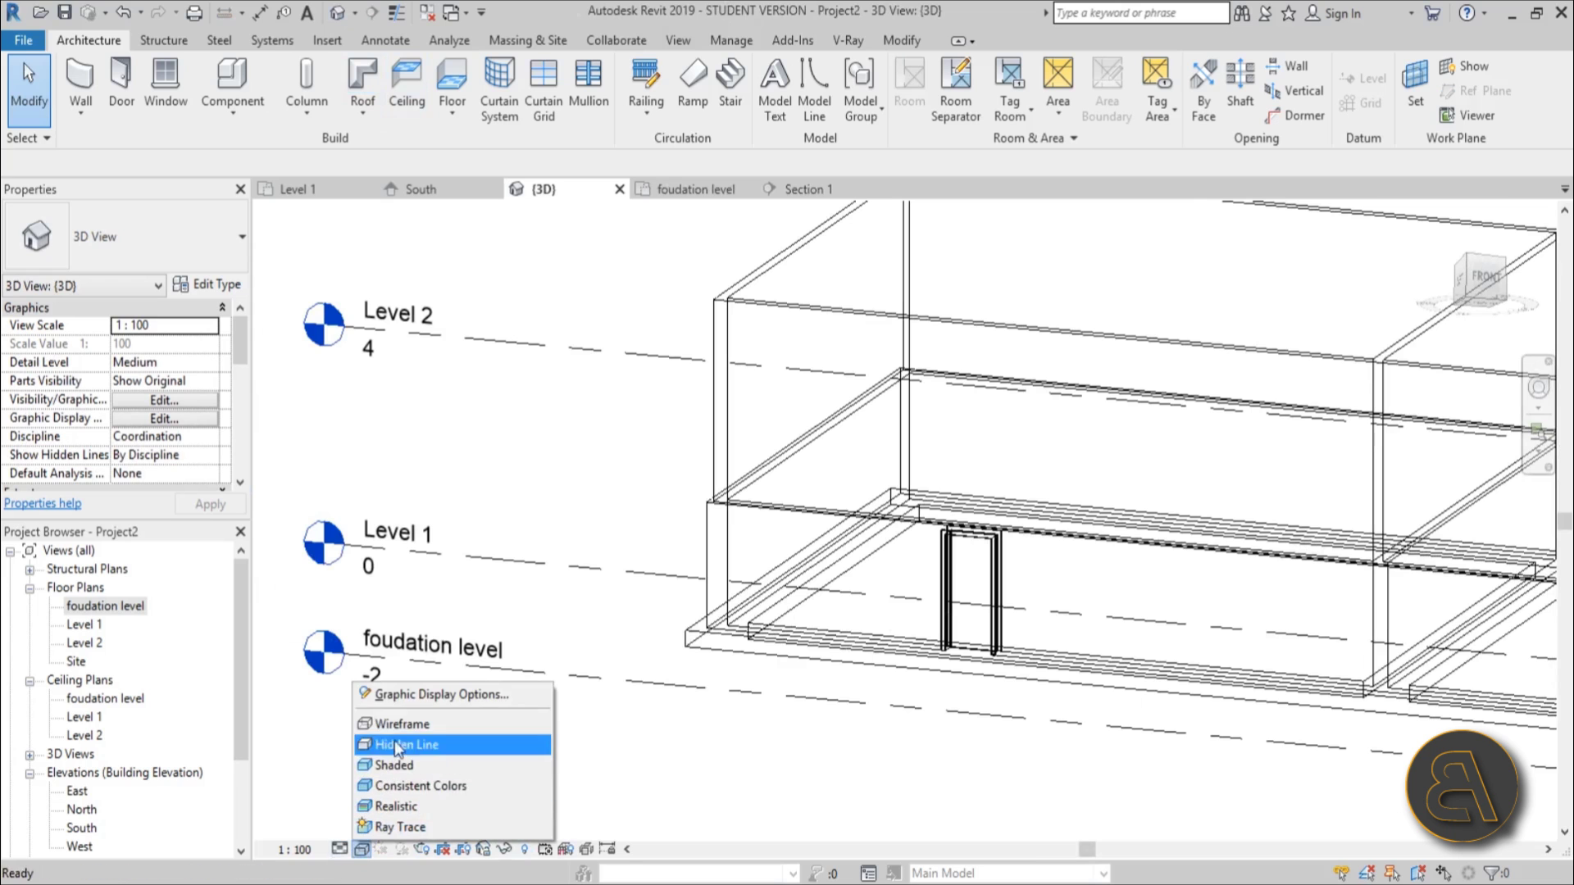
click(400, 747)
shift+middle_drag(1160, 642, 738, 566)
scroll(737, 566, down, 2)
scroll(759, 571, up, 6)
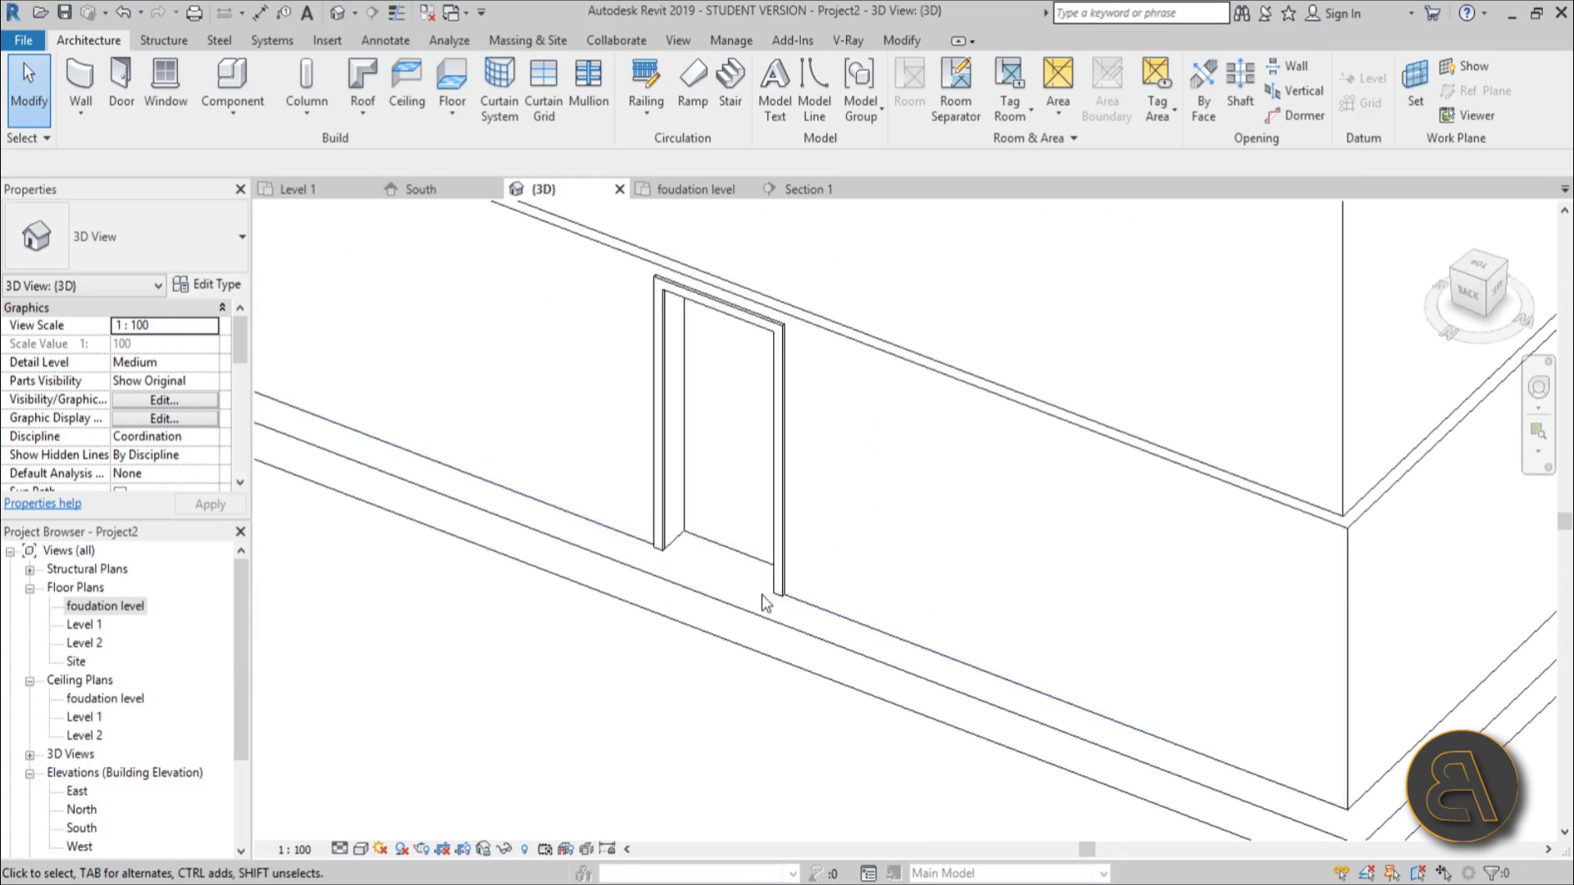
Disable Do Not Break At Inserts in the type properties of the bearing footing beneath the door.
click(558, 569)
click(209, 284)
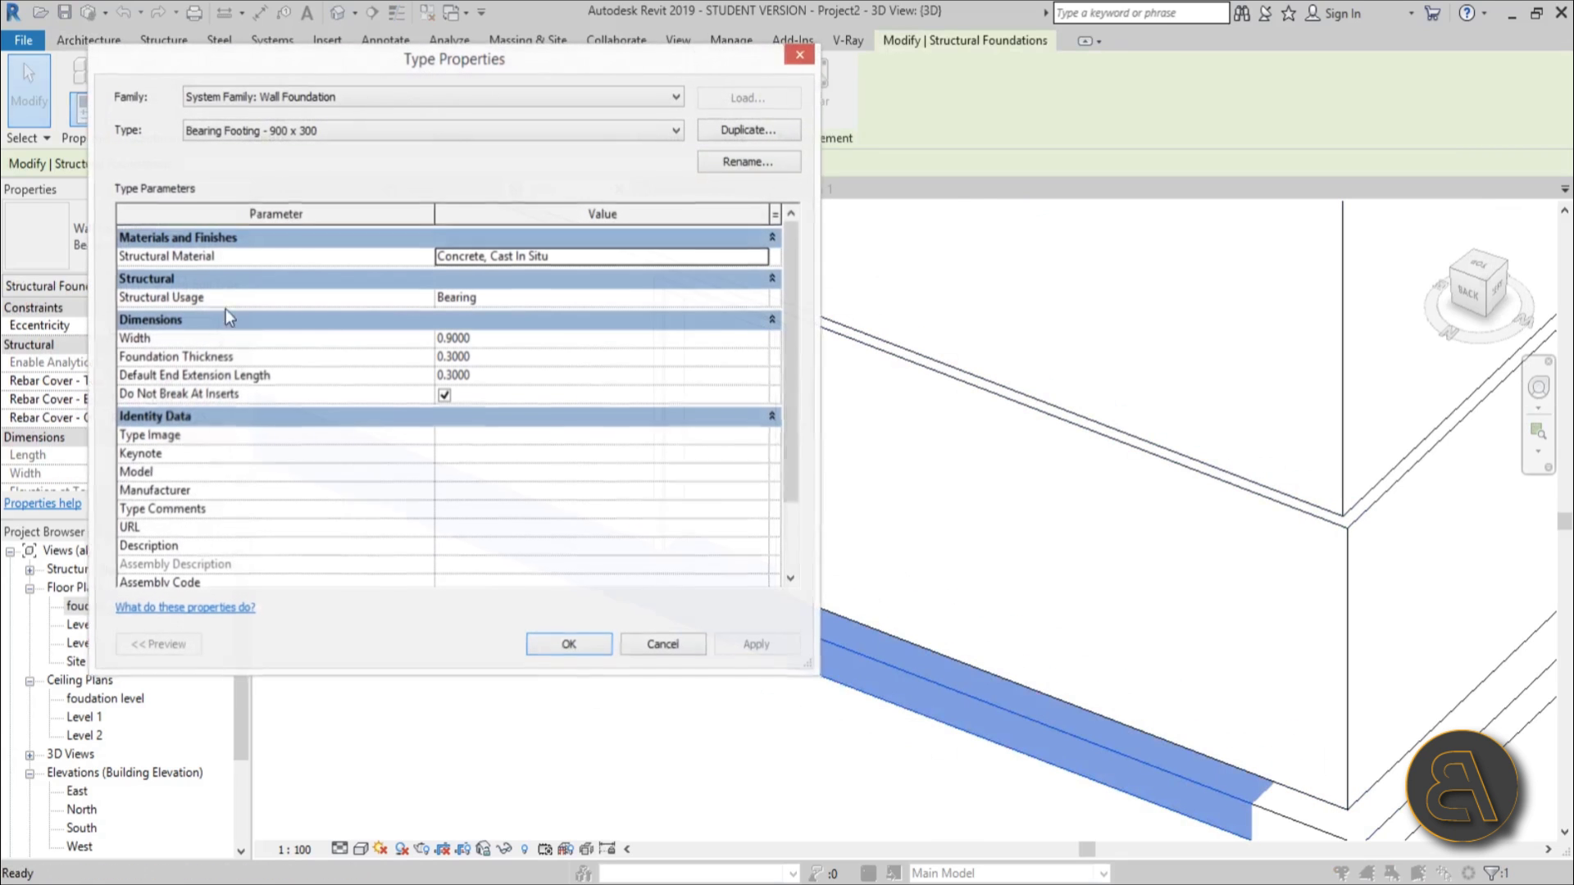
click(444, 395)
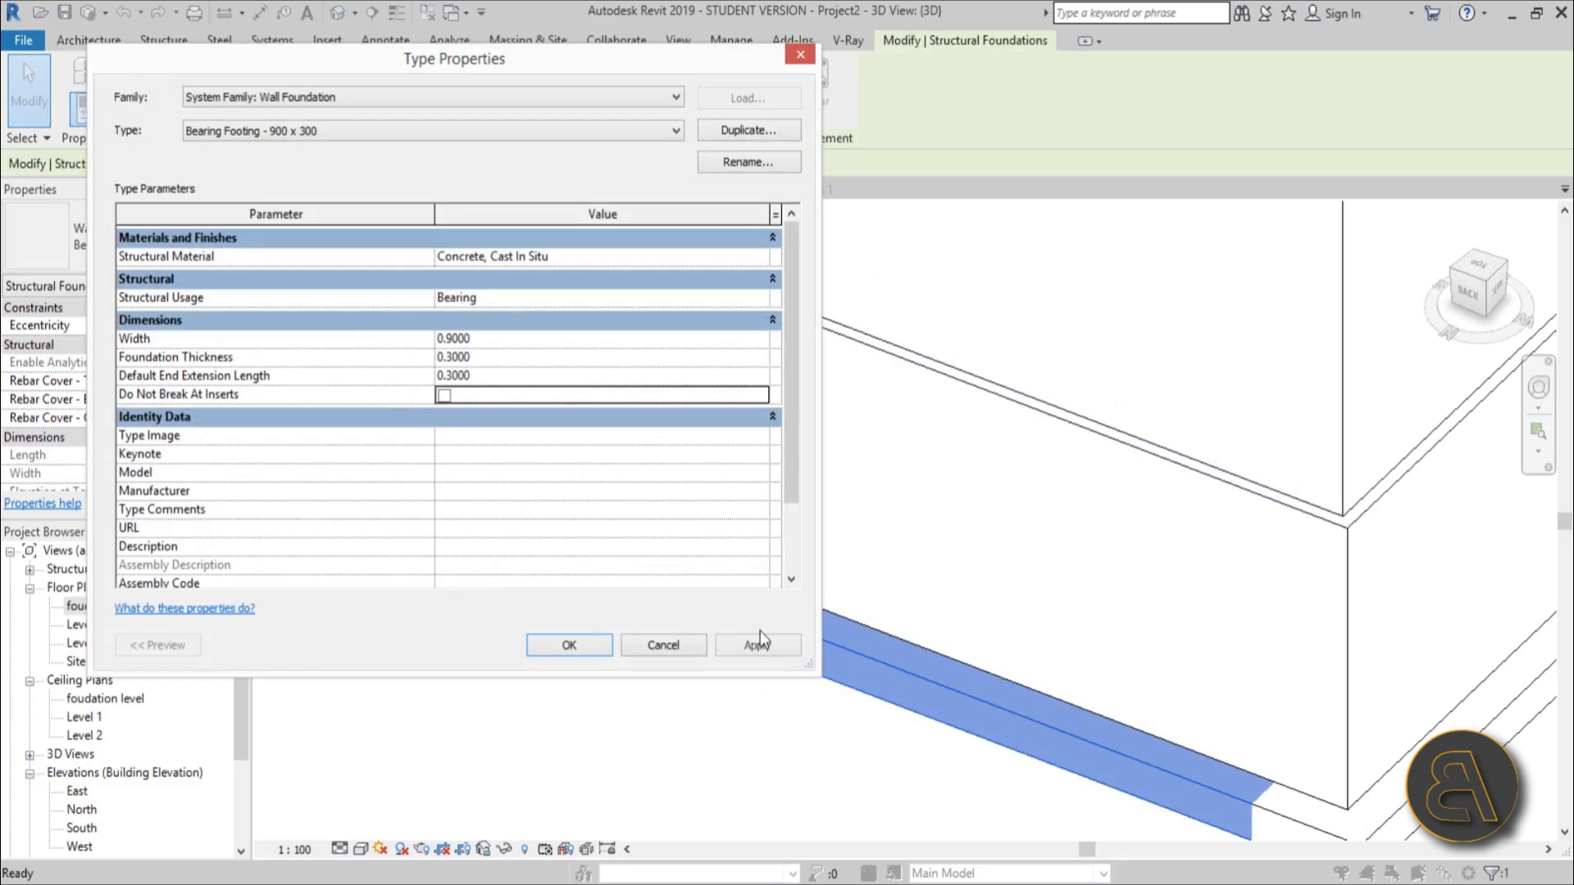
click(758, 645)
click(569, 645)
scroll(907, 552, up, 5)
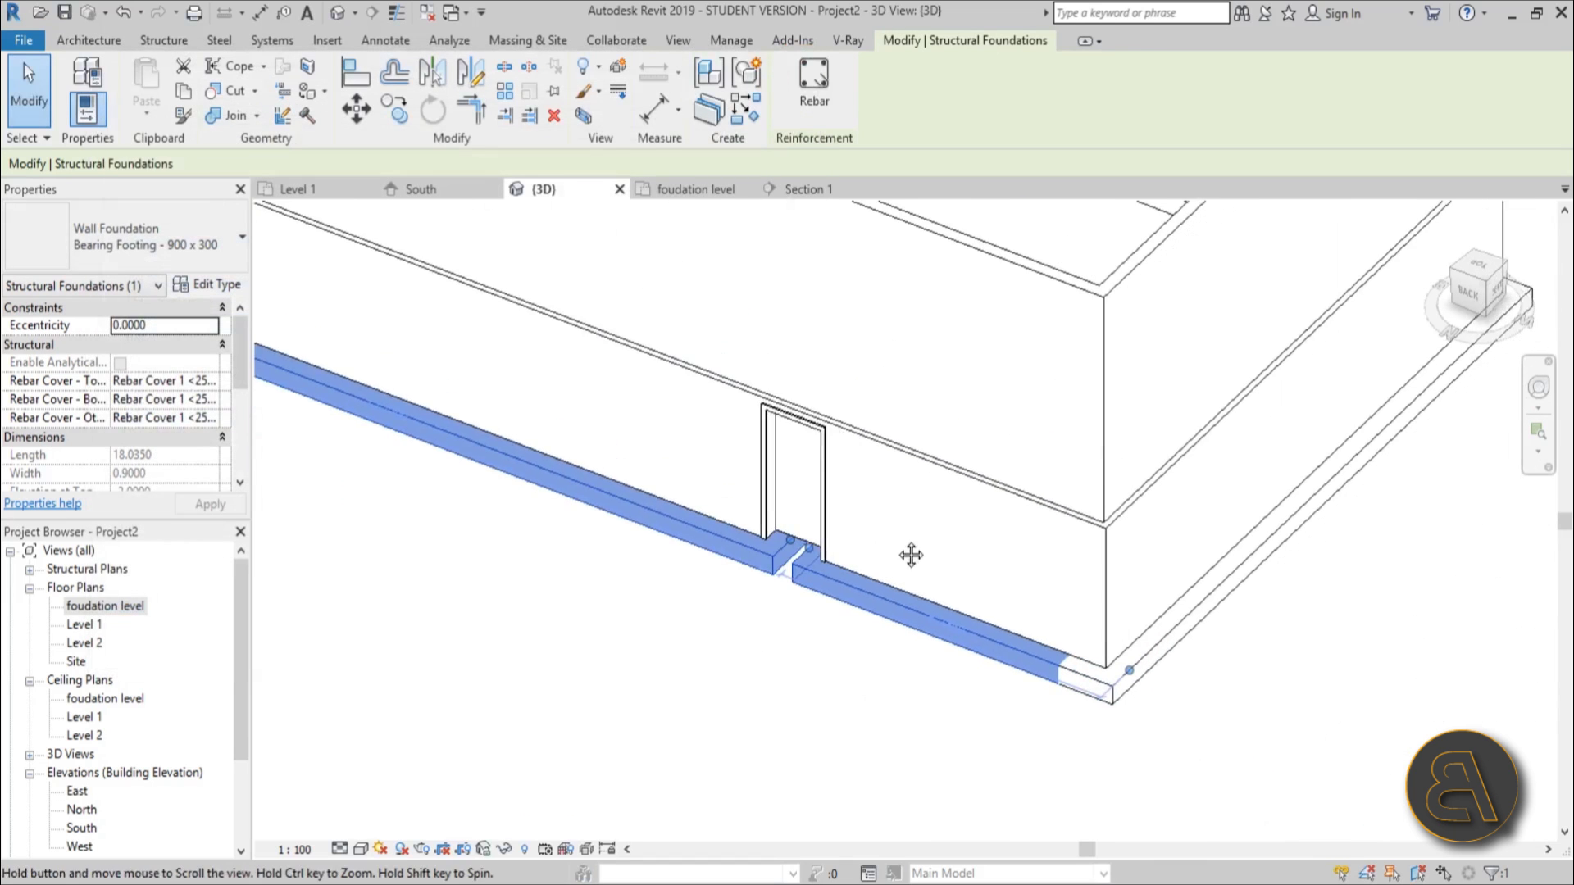
key(Escape)
Select the bearing footing again and examine its gap and end extensions beneath the door up close.
scroll(765, 582, up, 4)
click(768, 578)
scroll(768, 578, down, 6)
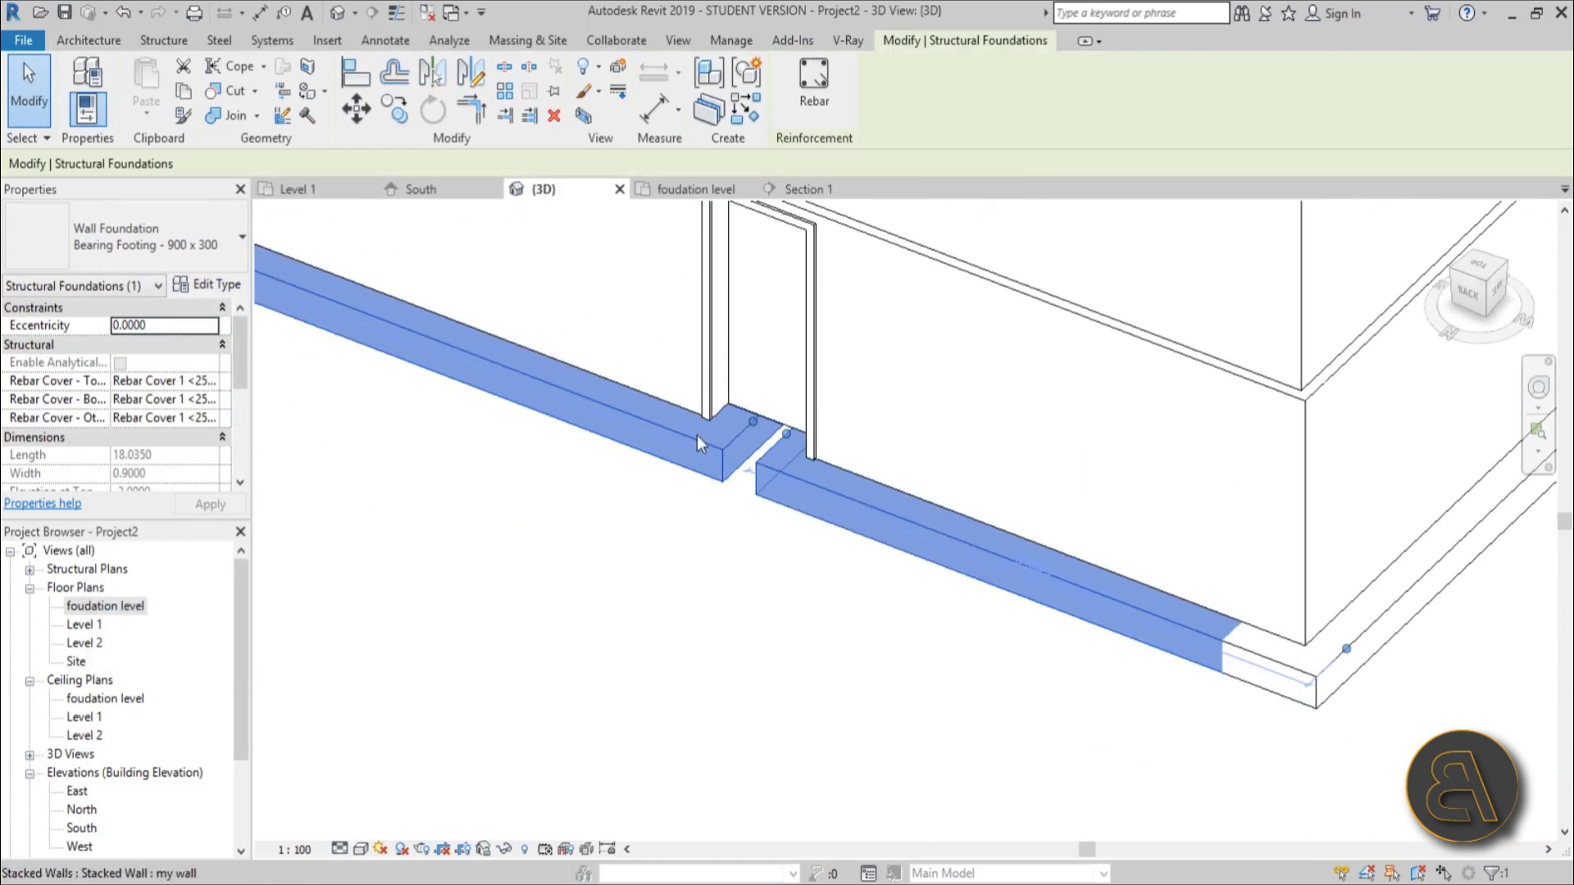
shift+middle_drag(842, 537, 970, 573)
scroll(887, 557, up, 5)
scroll(887, 557, down, 4)
scroll(900, 510, up, 5)
scroll(869, 510, up, 4)
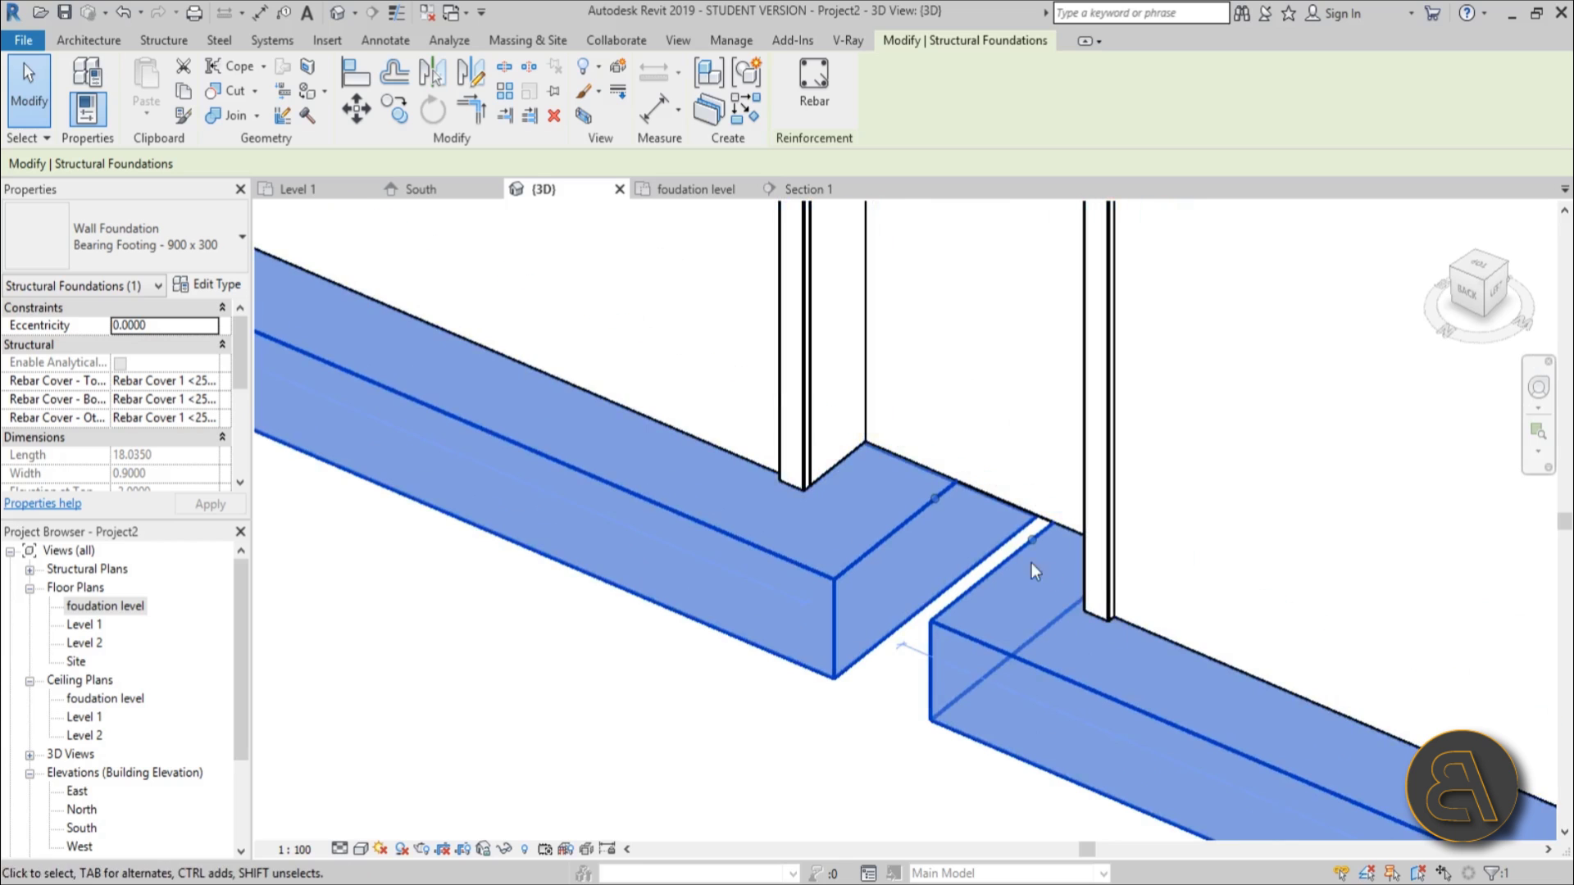
Set the Bearing Footing - 900 x 300 type's Default End Extension Length to 0 and accept the type properties.
click(123, 236)
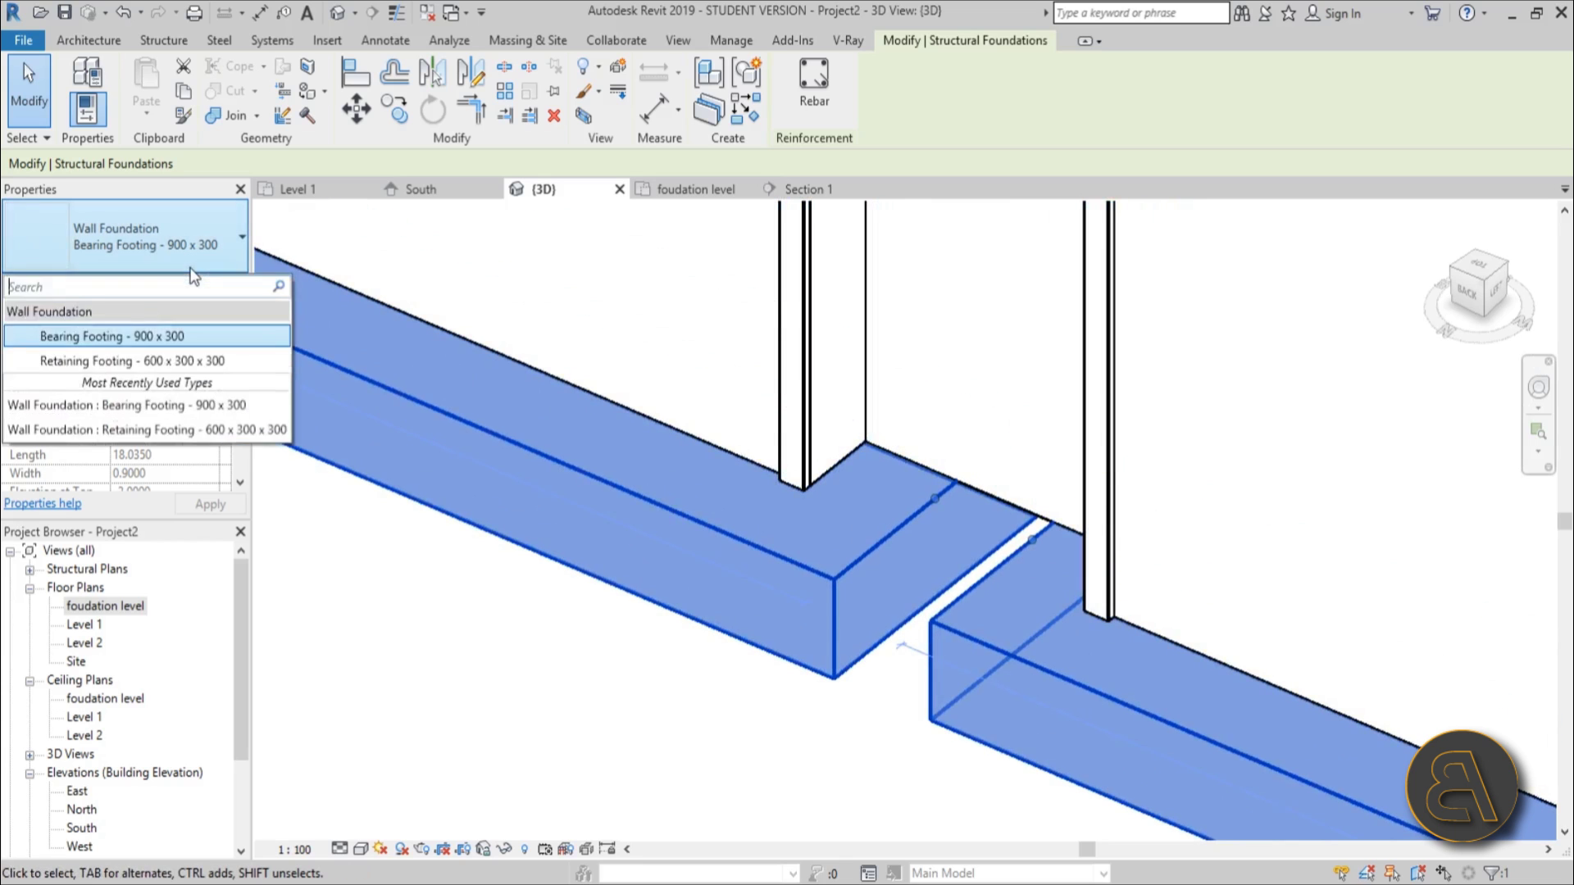
click(123, 236)
click(209, 284)
click(523, 377)
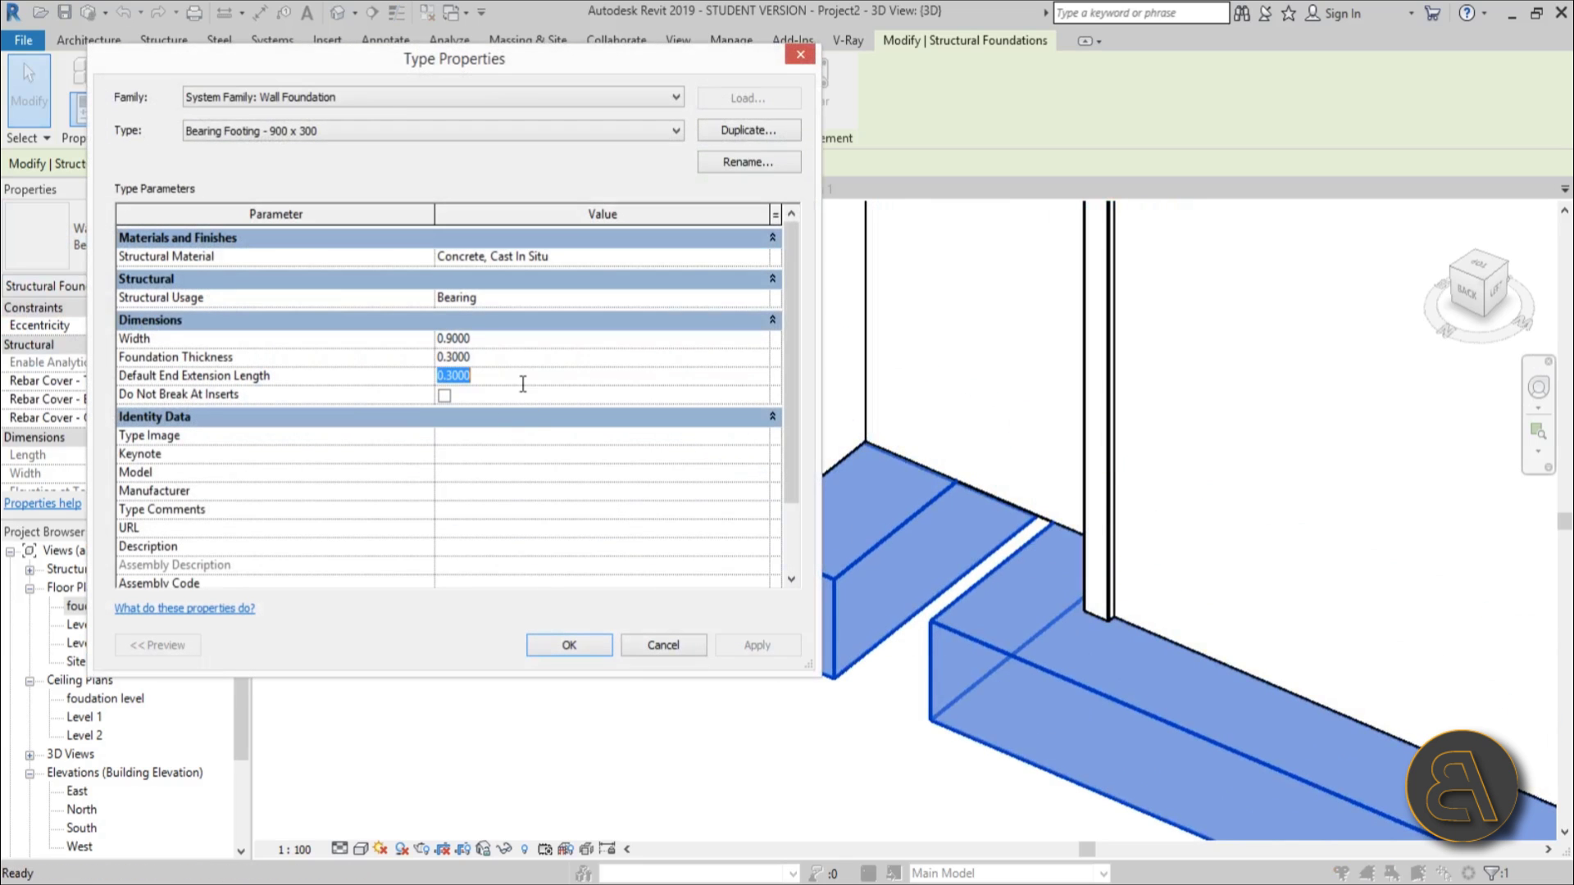
text(0)
key(Return)
click(755, 644)
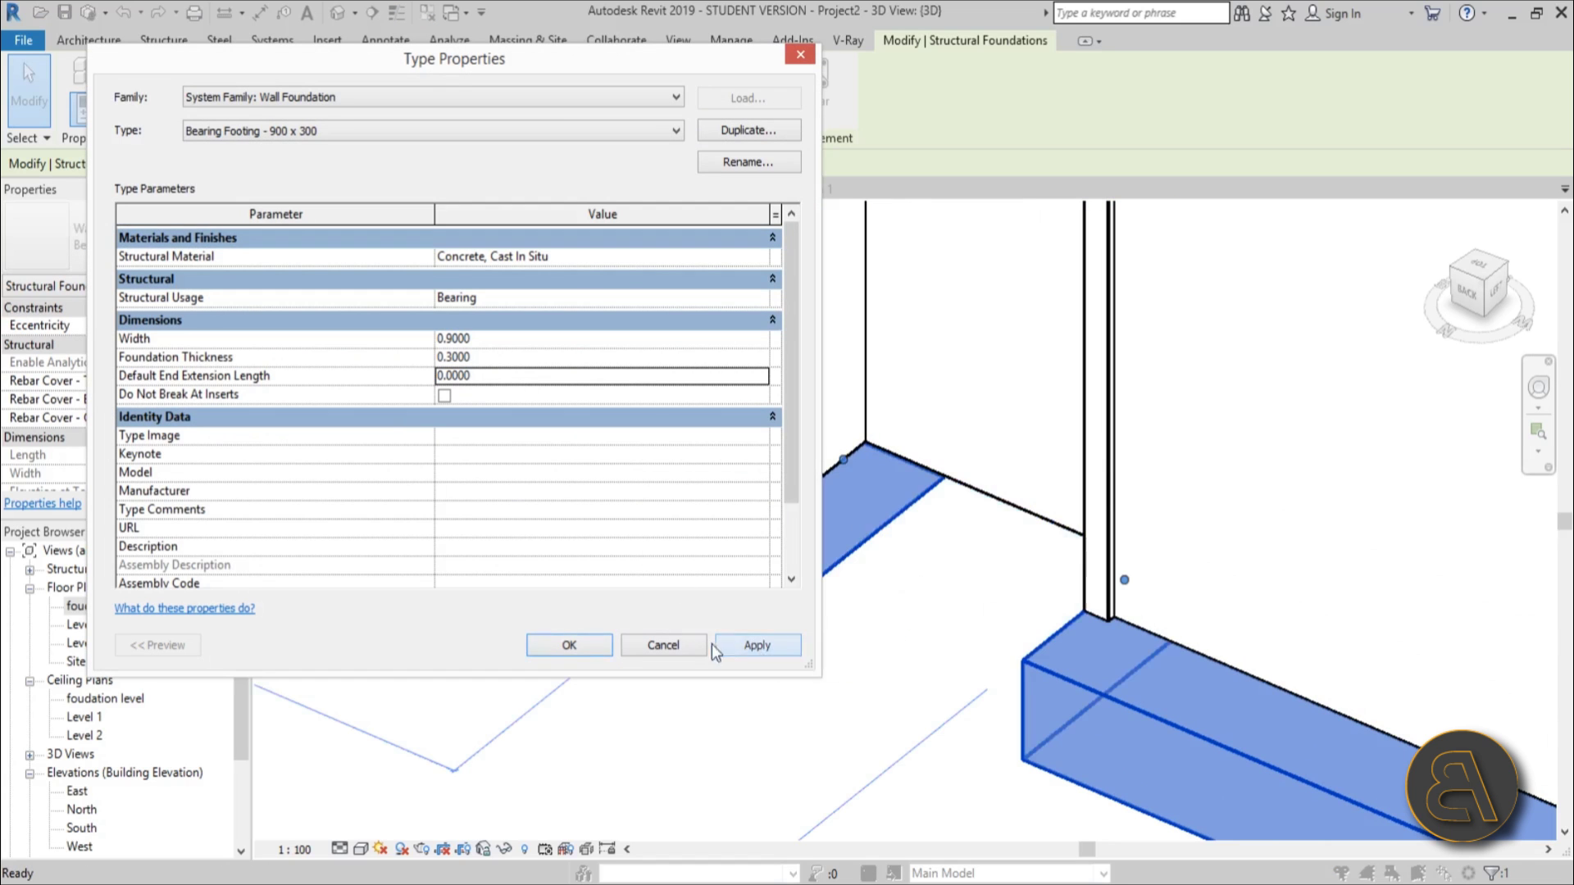
click(569, 645)
Examine the footing ends at the door opening from a low angle and from above.
scroll(810, 483, down, 5)
shift+middle_drag(810, 483, 800, 304)
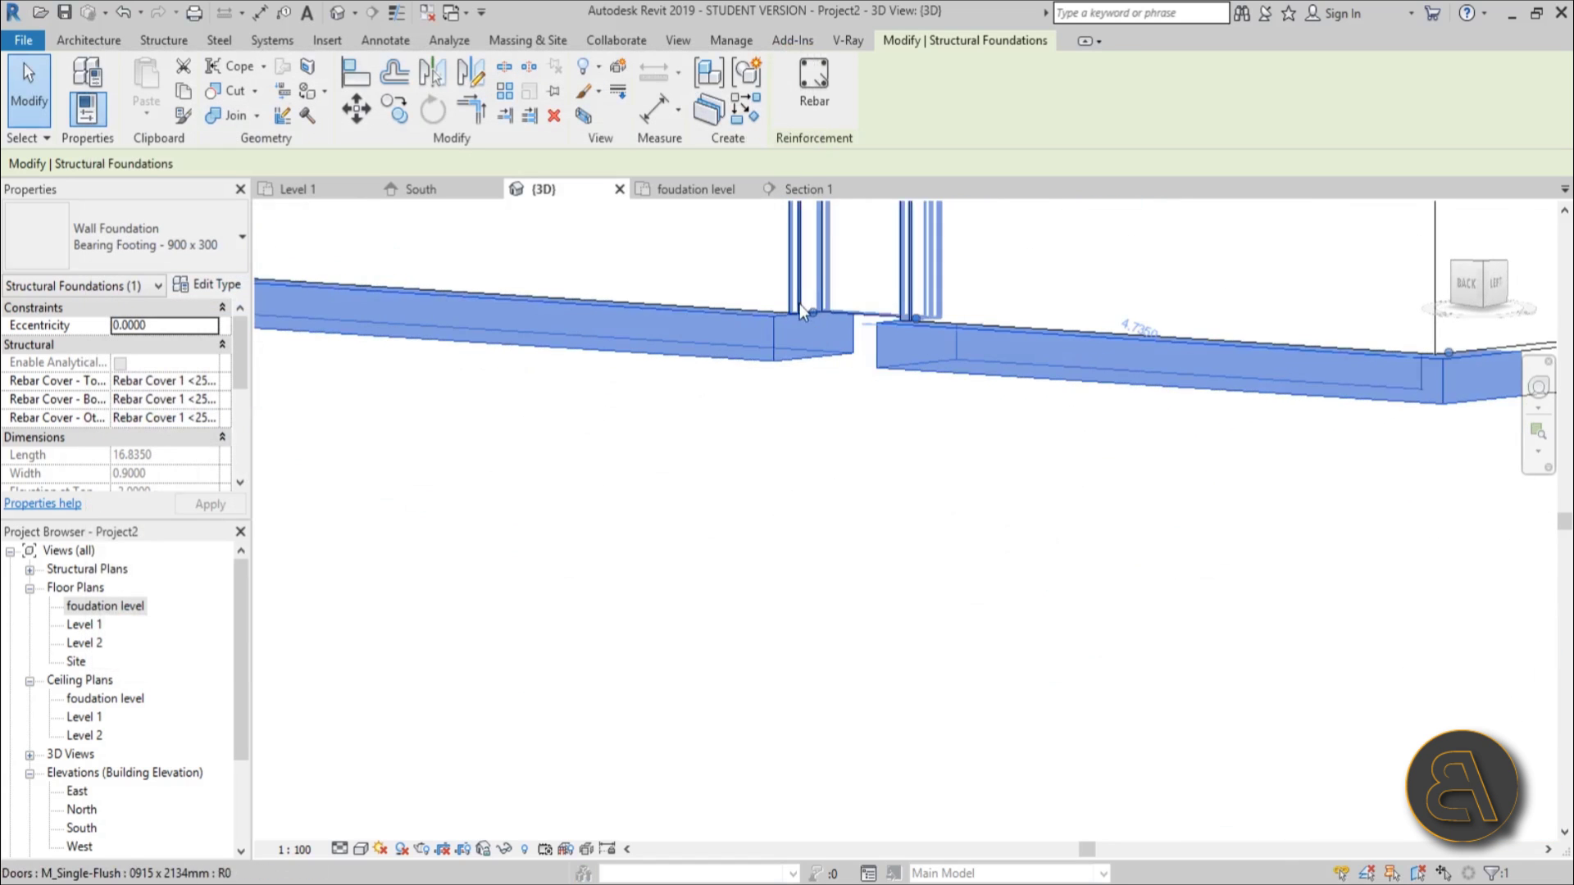
scroll(801, 296, up, 2)
scroll(805, 395, down, 2)
shift+middle_drag(805, 395, 897, 644)
scroll(896, 643, up, 1)
Review the bearing footing's type parameters again, close them, deselect the footing and view the whole model.
click(210, 286)
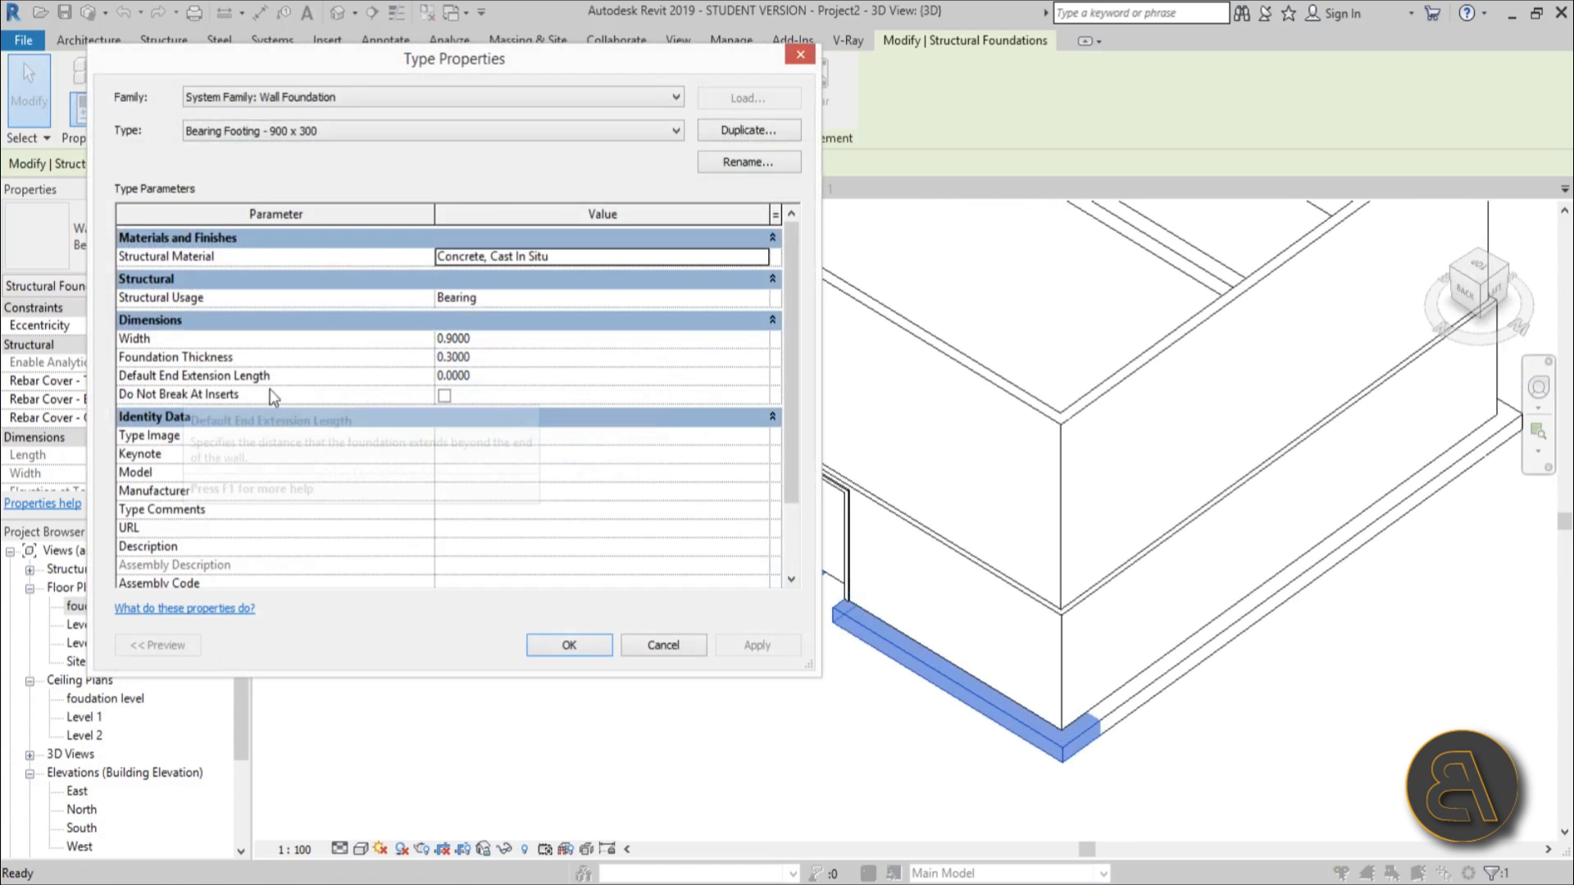
click(568, 646)
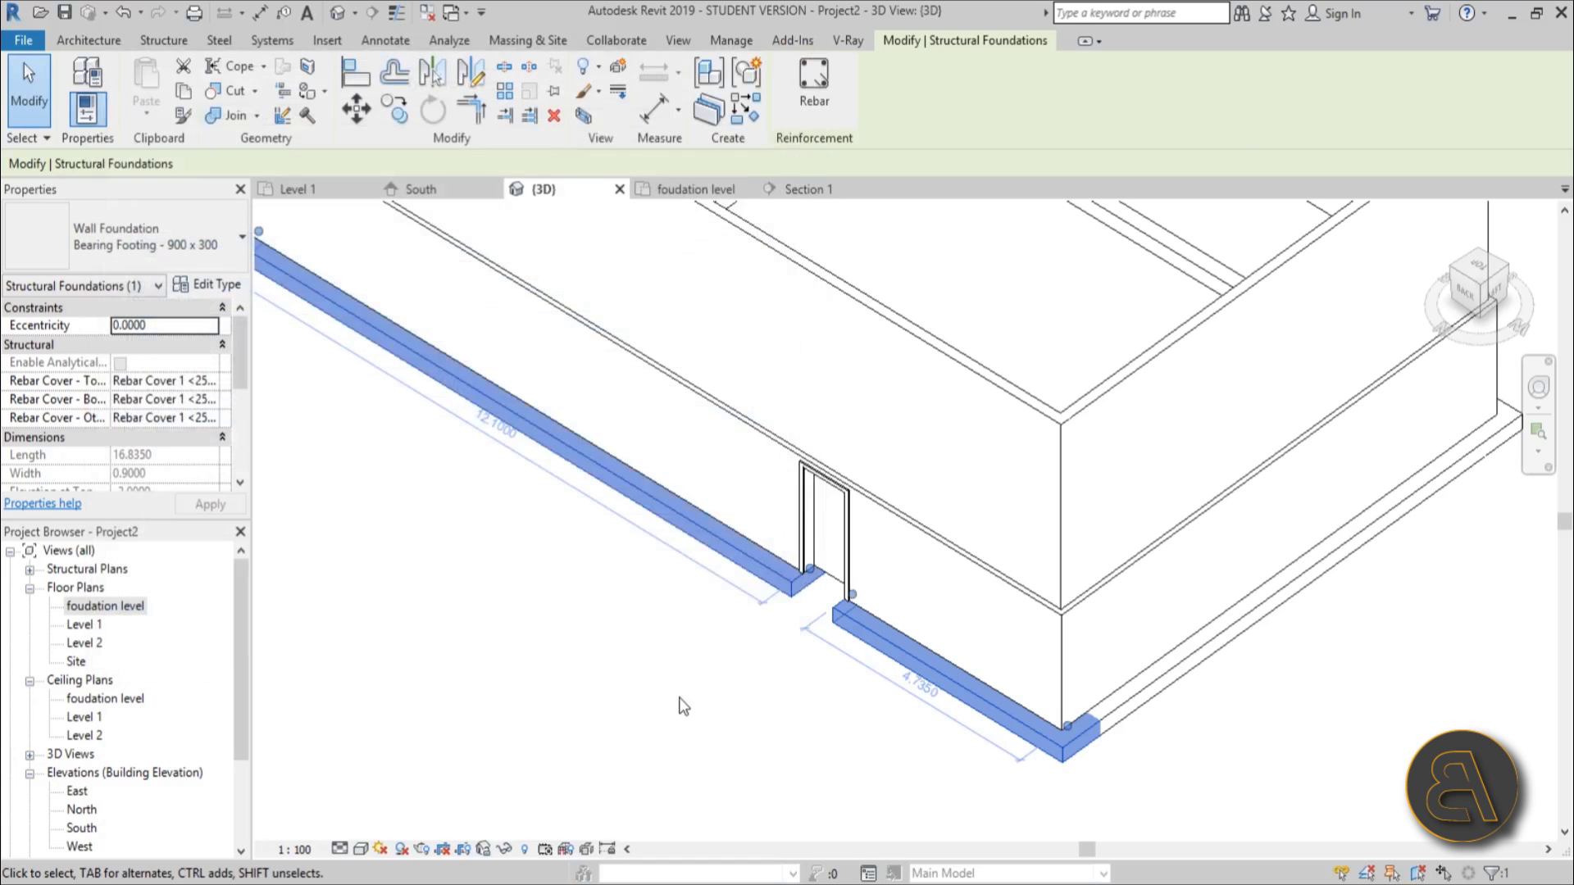
key(Escape)
scroll(687, 583, down, 3)
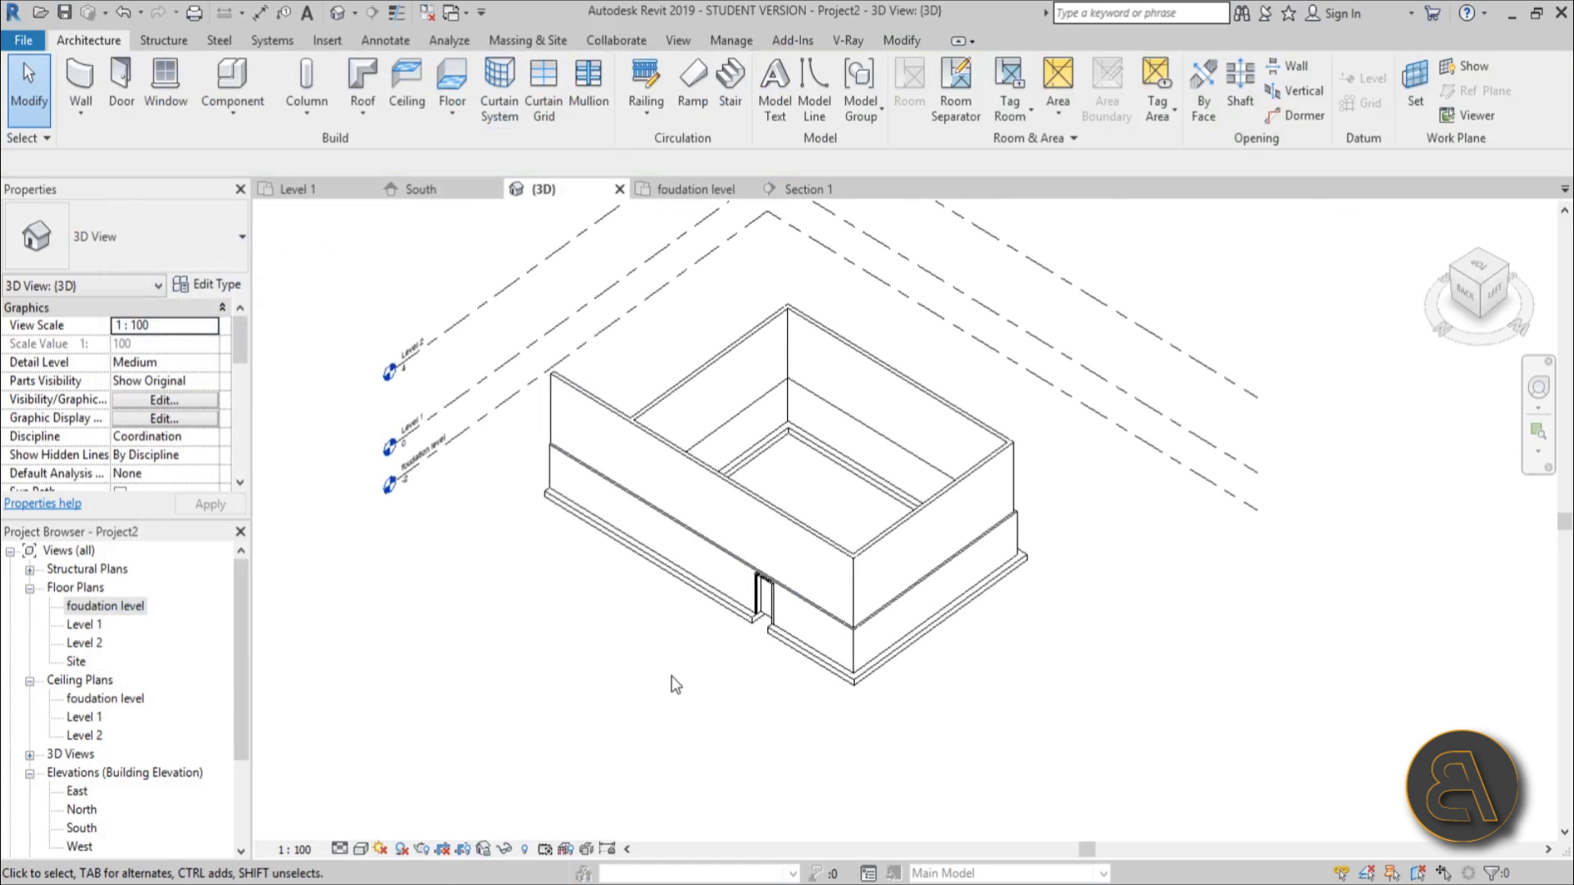
shift+middle_drag(671, 686, 760, 686)
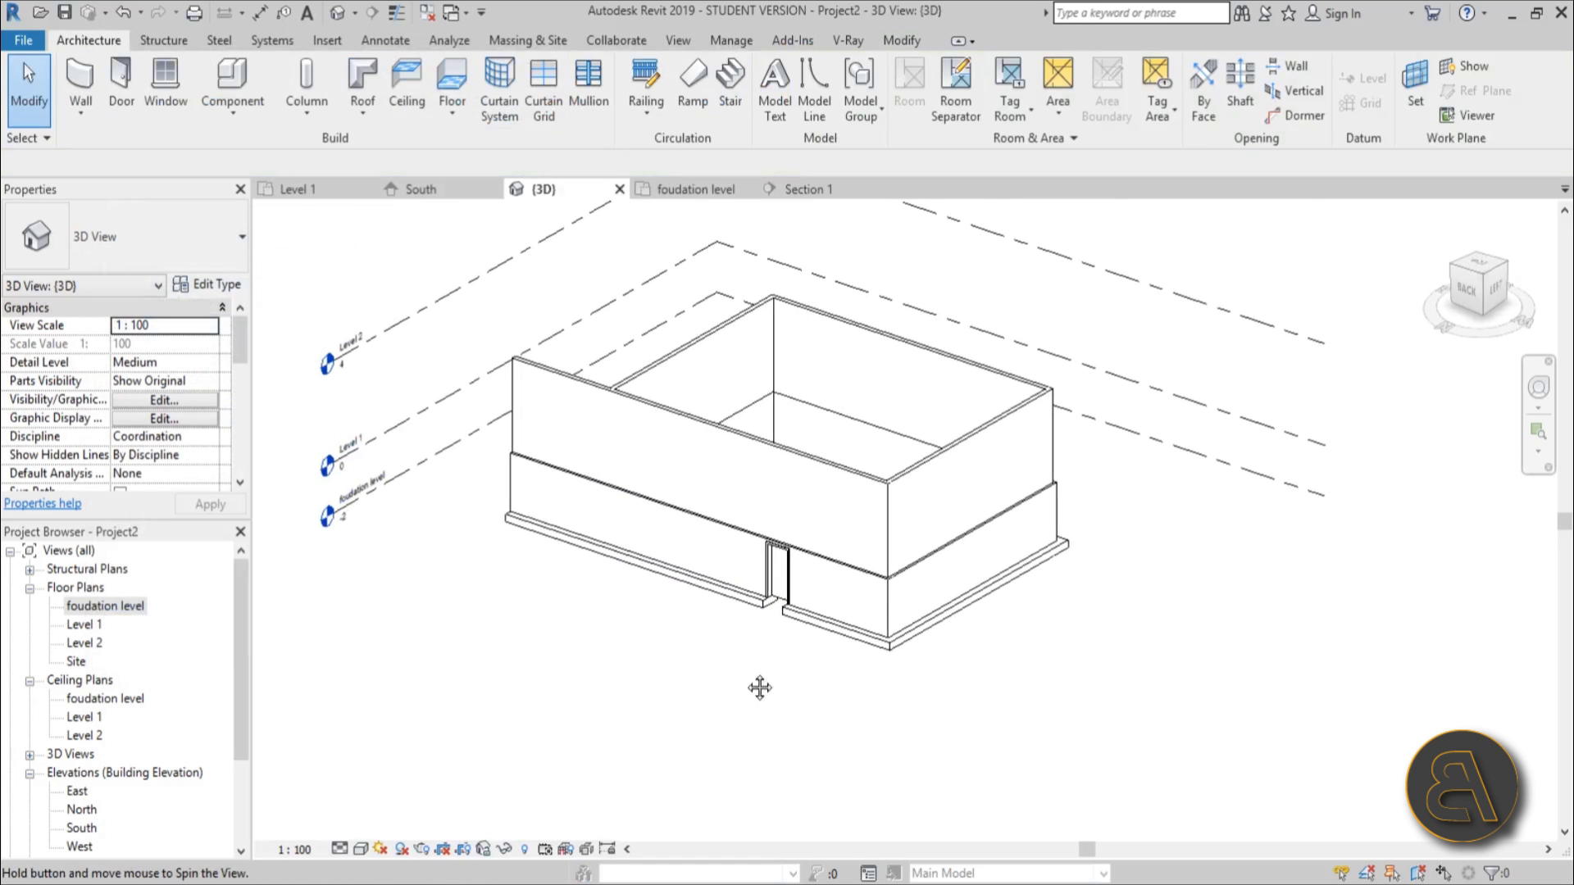